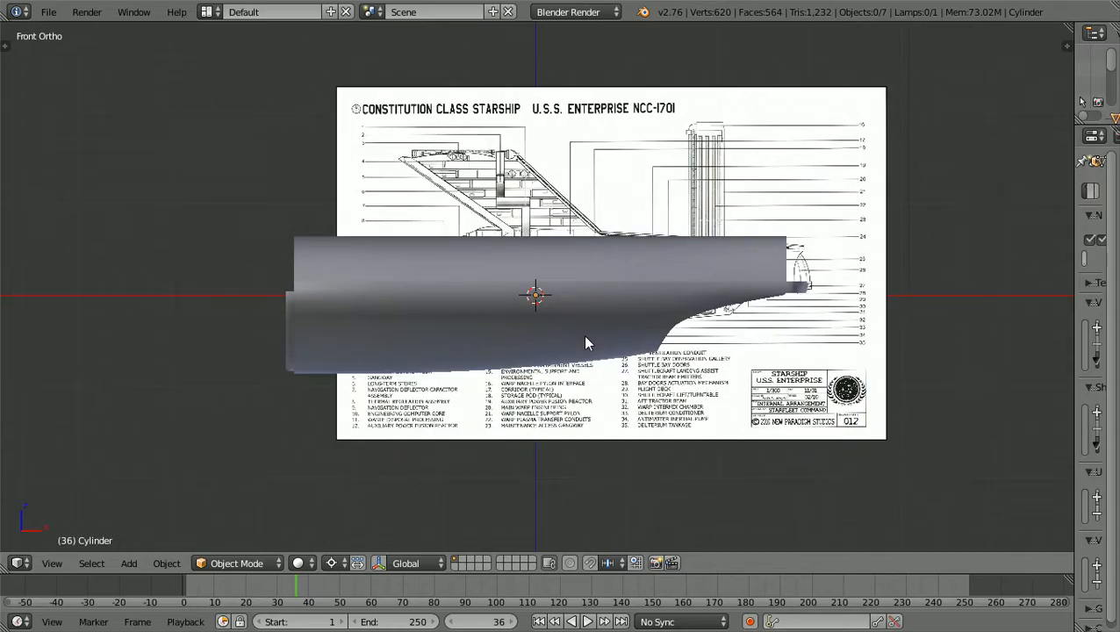
# Inspect the engineering hull in wireframe against the side blueprint and in solid shading from several angles
pyautogui.press('z')
pyautogui.scroll(2, 586, 344)
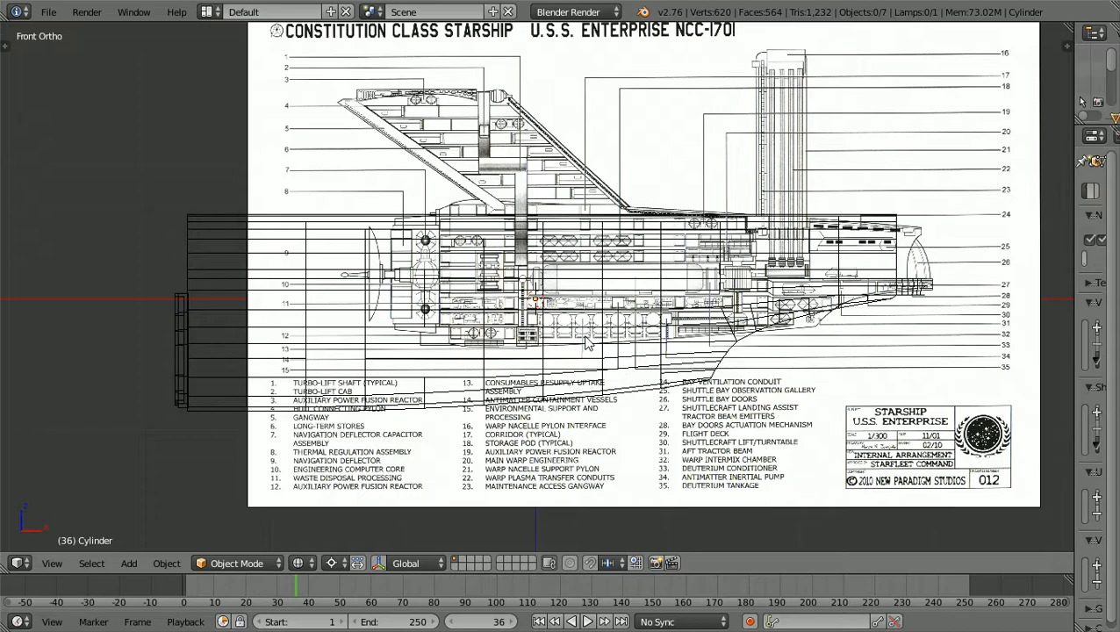
pyautogui.press('z')
pyautogui.moveTo(598, 332)
pyautogui.mouseDown(button='middle')
pyautogui.moveTo(513, 375)
pyautogui.moveTo(481, 375)
pyautogui.moveTo(452, 355)
pyautogui.mouseUp(button='middle')
pyautogui.scroll(3, 509, 383)
pyautogui.moveTo(510, 382); pyautogui.dragTo(604, 387, button='middle')
pyautogui.scroll(-5, 572, 375)
pyautogui.scroll(-2, 603, 387)
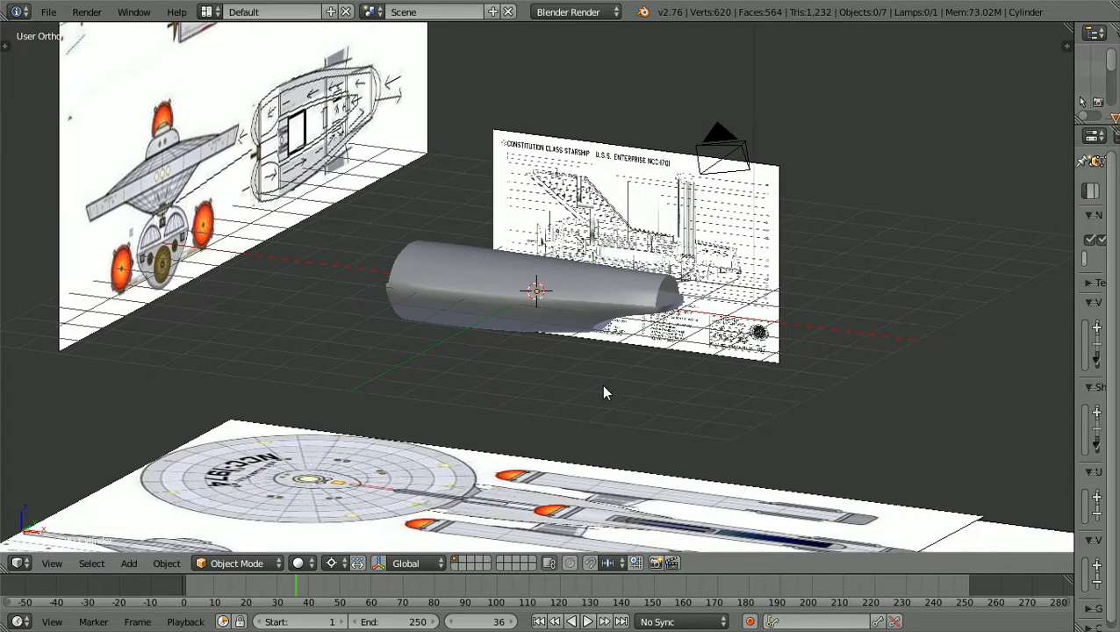
pyautogui.scroll(1, 604, 392)
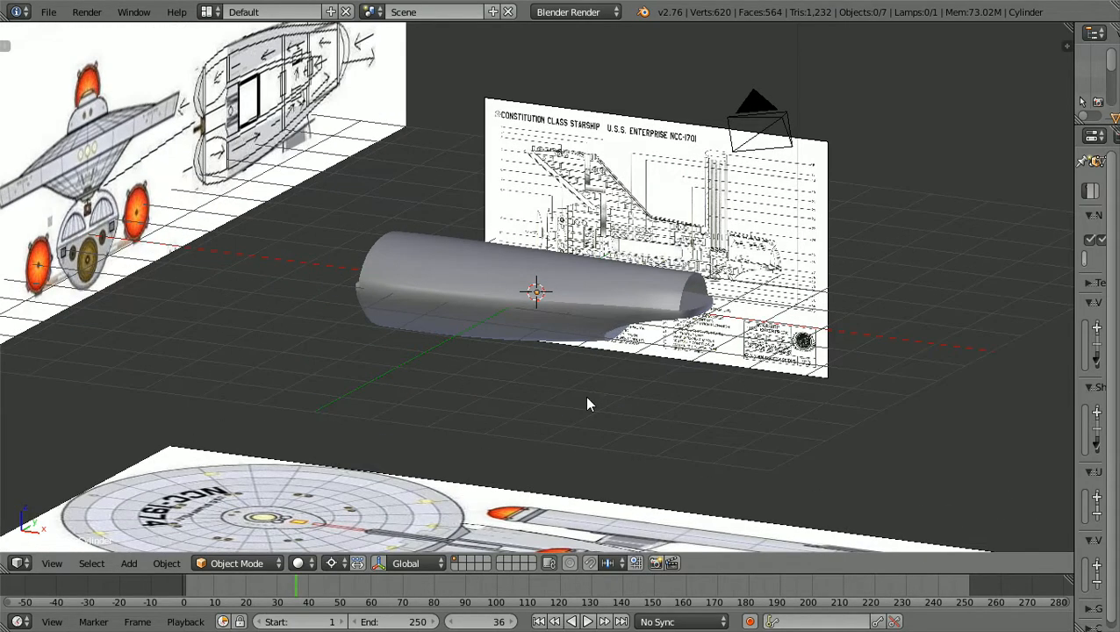
pyautogui.moveTo(588, 403); pyautogui.dragTo(702, 437, button='middle')
pyautogui.scroll(3, 703, 437)
pyautogui.scroll(-2, 702, 436)
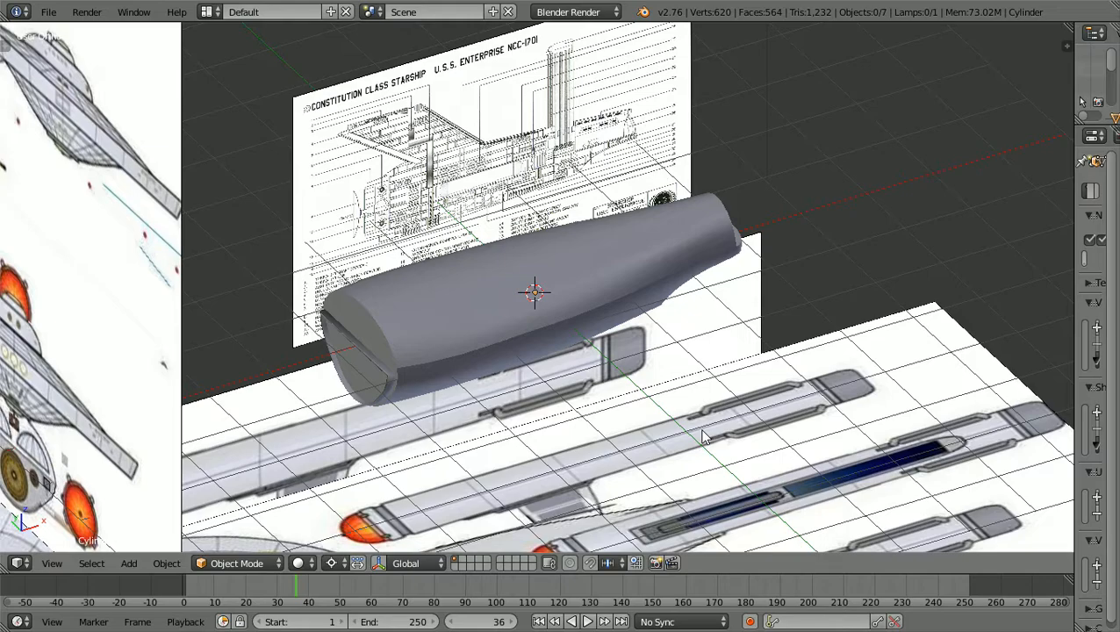
pyautogui.scroll(-1, 699, 435)
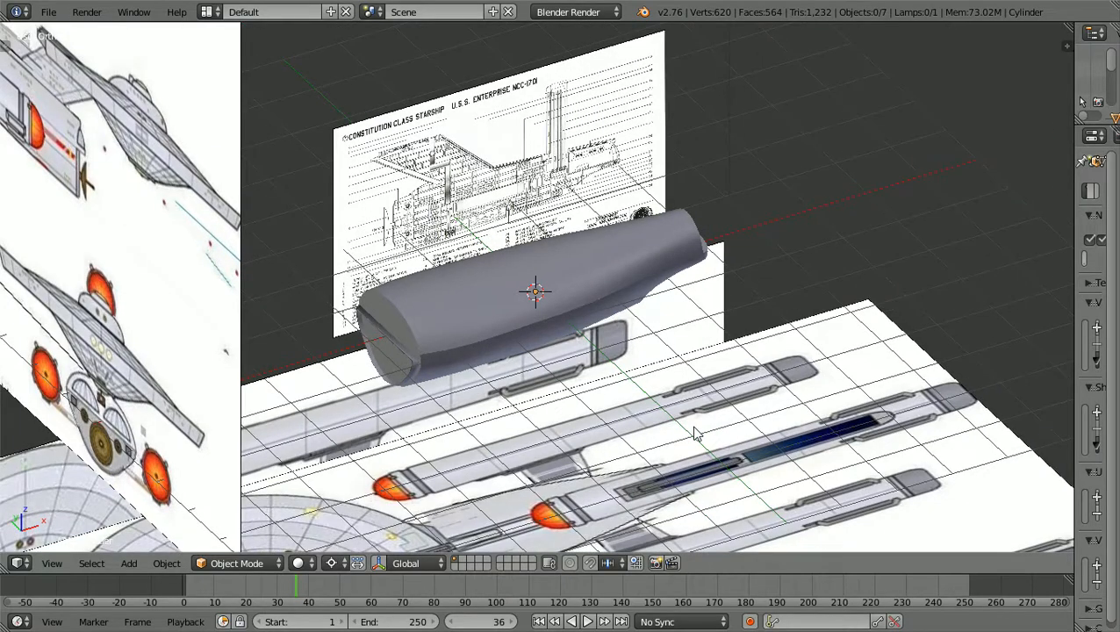
# Examine the hull's stern up close, including its fit to the shuttle bay outline in front view
pyautogui.press('KP_1')
pyautogui.scroll(3, 694, 430)
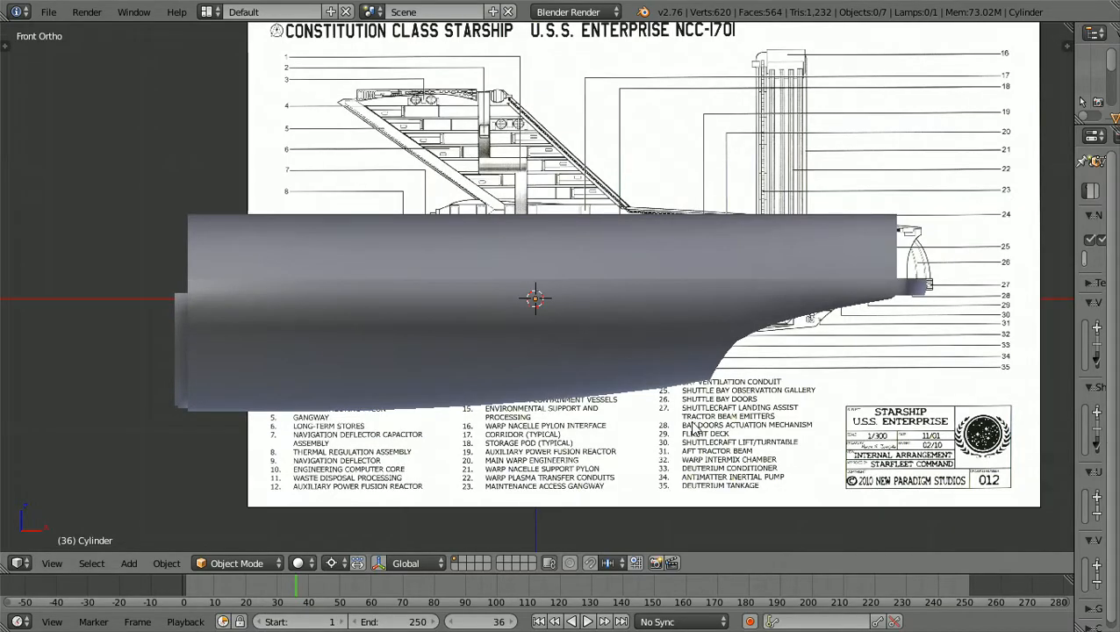
pyautogui.scroll(-1, 694, 428)
pyautogui.moveTo(708, 428); pyautogui.dragTo(537, 461, button='middle')
pyautogui.scroll(4, 537, 461)
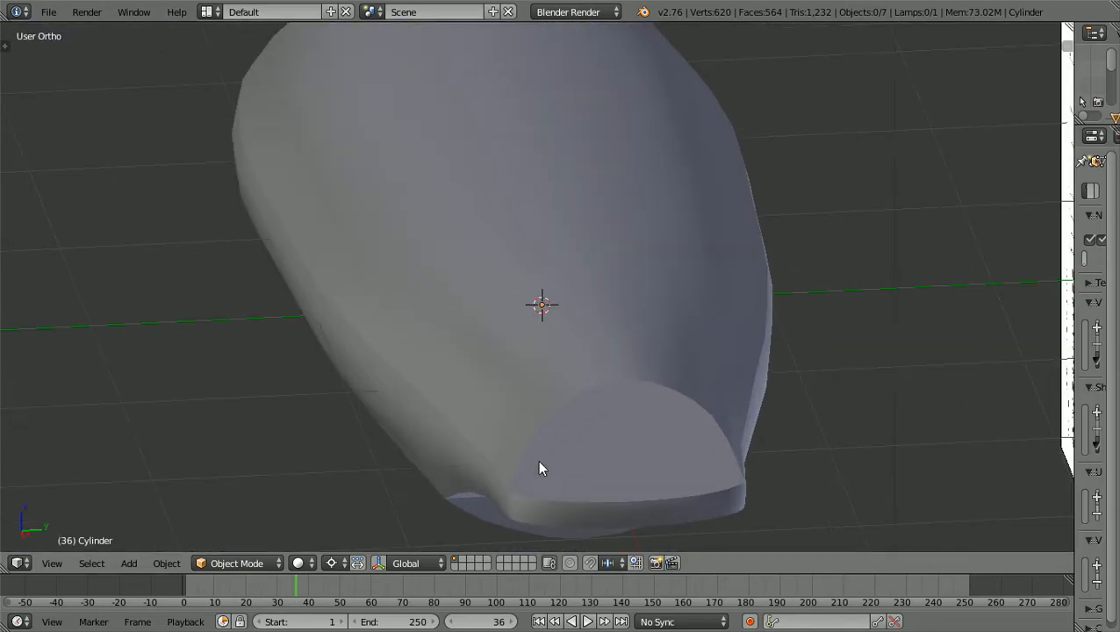
pyautogui.scroll(-1, 539, 468)
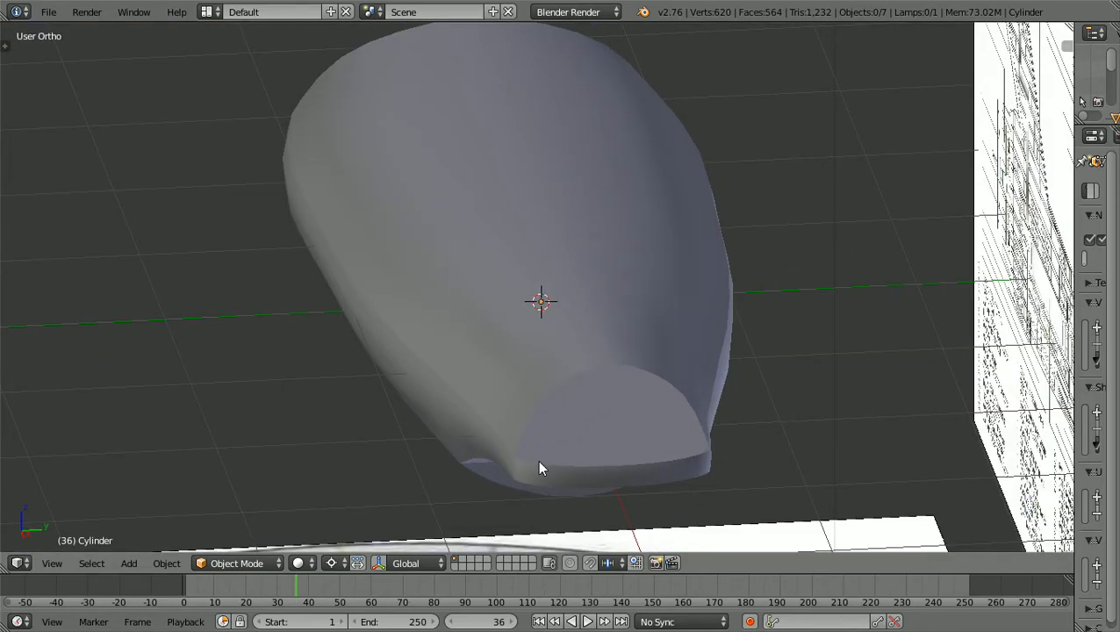
pyautogui.press('KP_1')
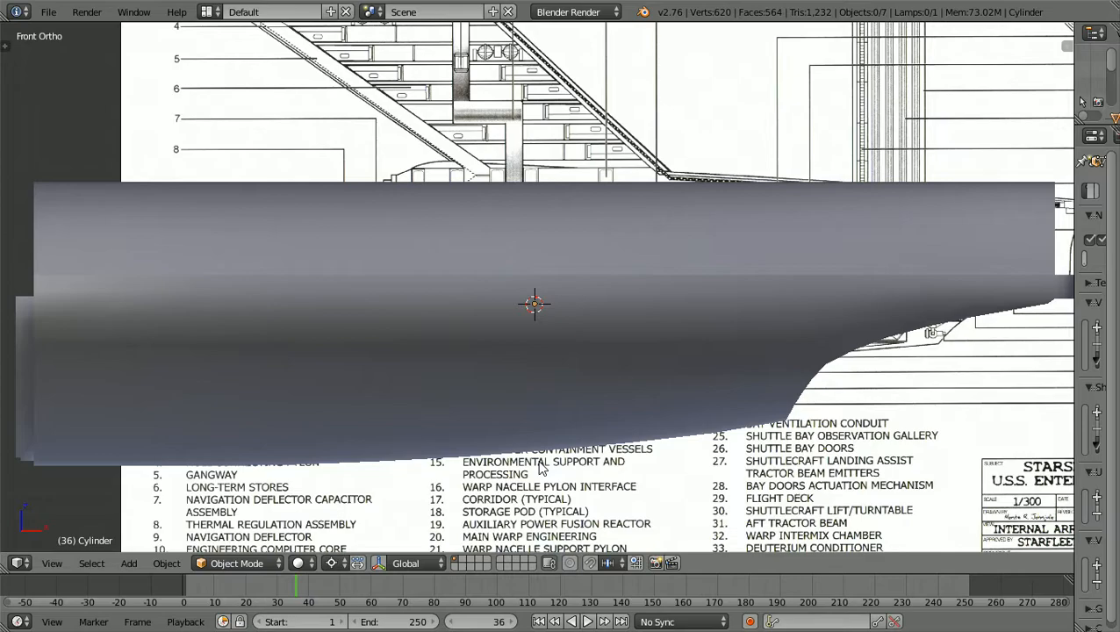
pyautogui.keyDown('ctrl'); pyautogui.scroll(-6, 541, 470); pyautogui.keyUp('ctrl')
pyautogui.scroll(3, 542, 470)
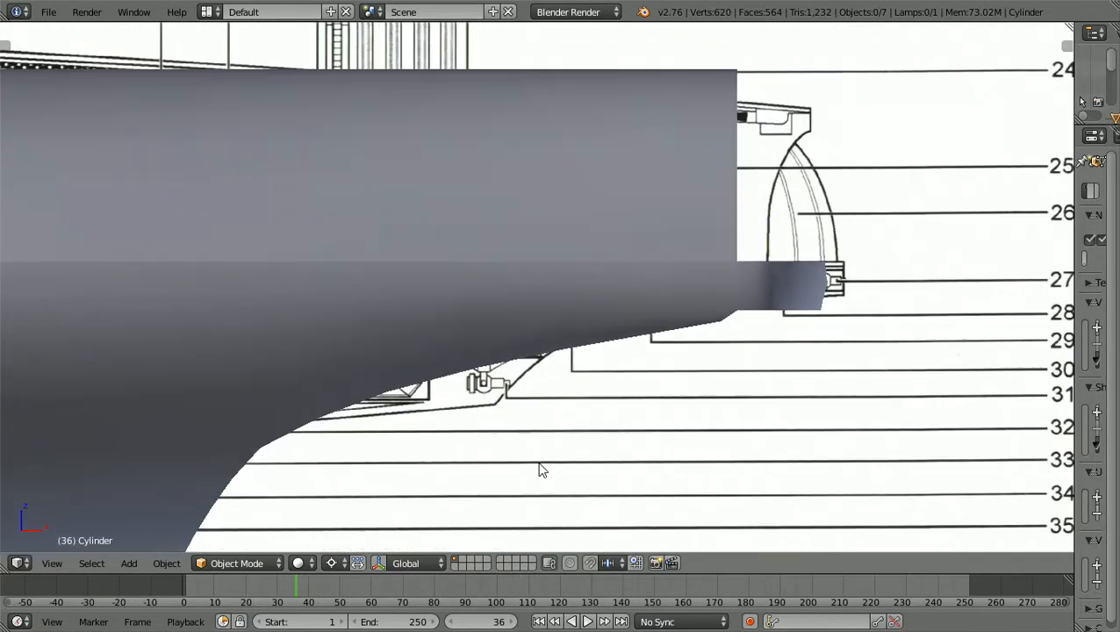
pyautogui.scroll(2, 539, 470)
pyautogui.keyDown('ctrl'); pyautogui.scroll(-8, 539, 469); pyautogui.keyUp('ctrl')
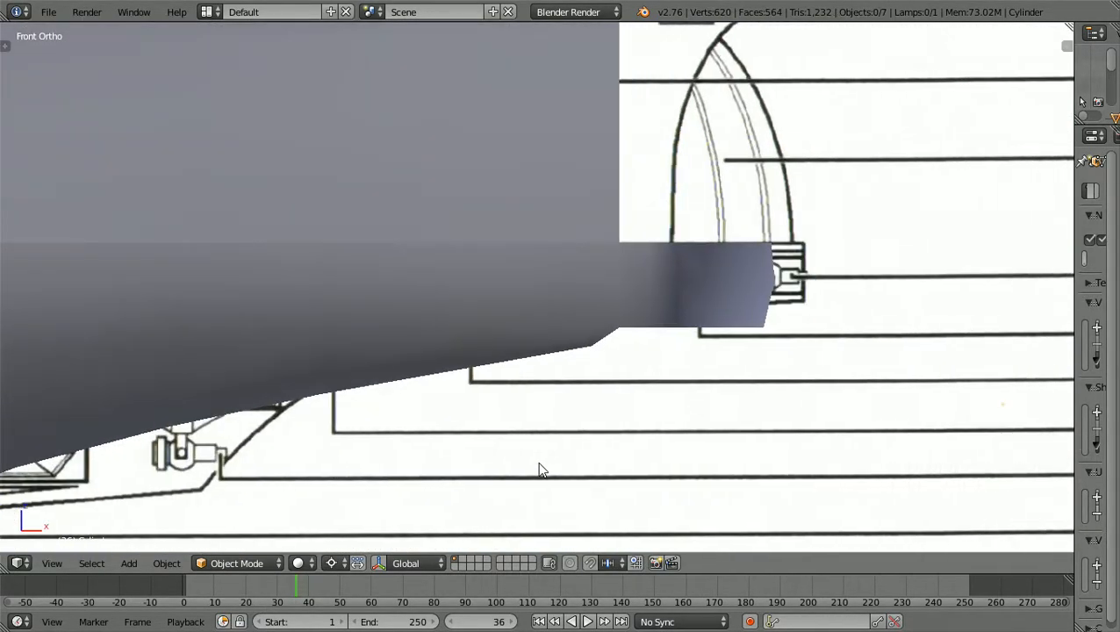
pyautogui.scroll(-1, 542, 470)
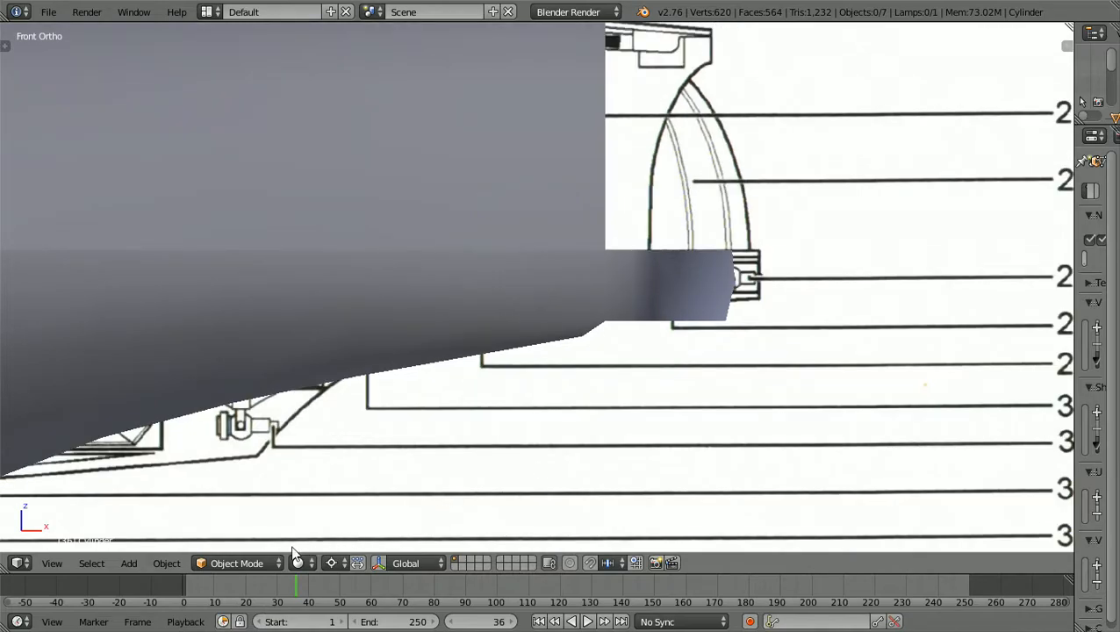
# Open the hull in Edit Mode and examine the mesh around the stern opening and its curved rim
pyautogui.rightClick(235, 344)
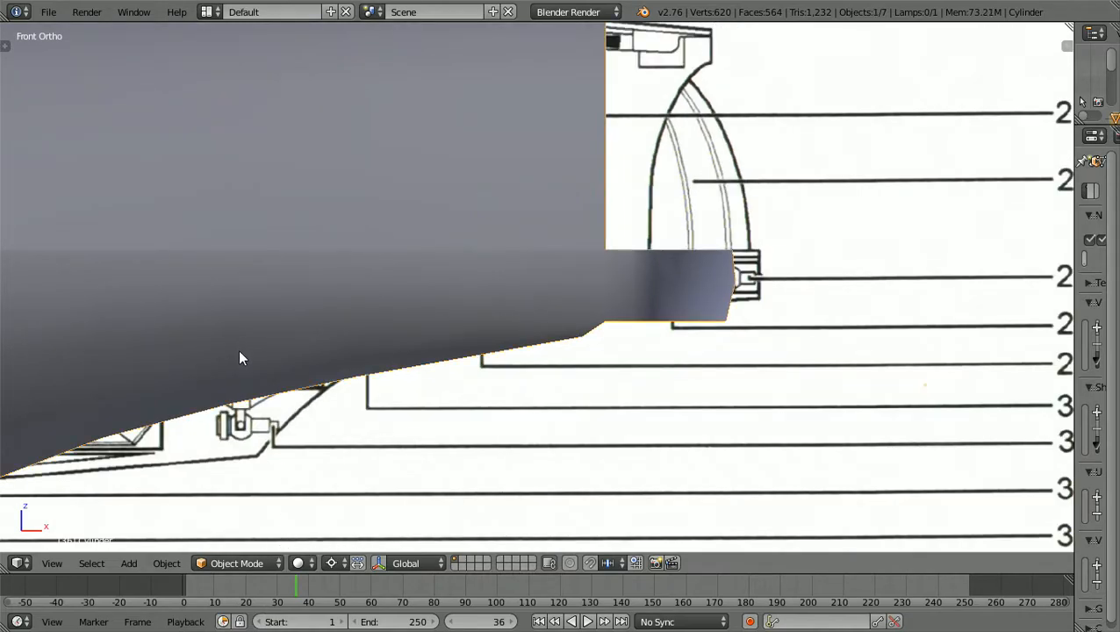
pyautogui.click(279, 564)
pyautogui.click(260, 527)
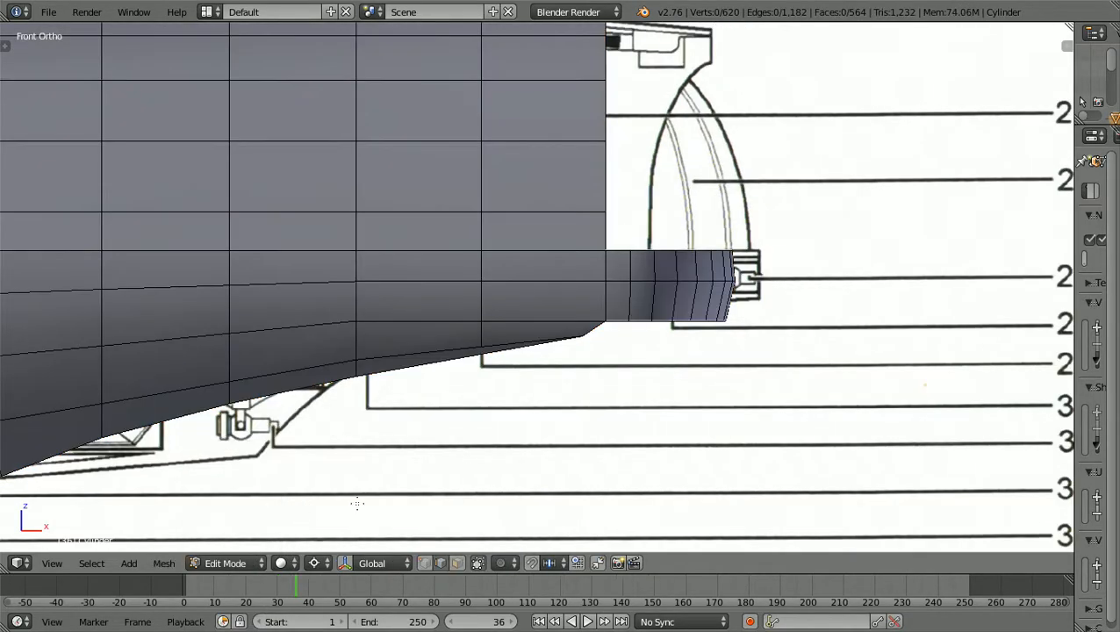
pyautogui.scroll(-1, 716, 445)
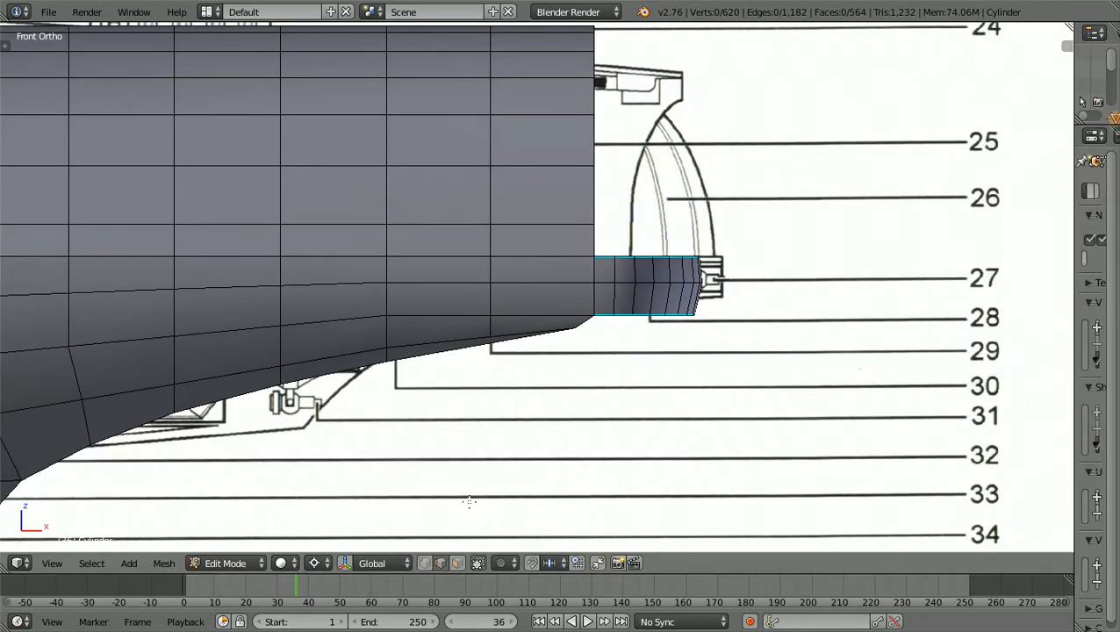
pyautogui.scroll(1, 655, 479)
pyautogui.moveTo(639, 489); pyautogui.dragTo(451, 496, button='middle')
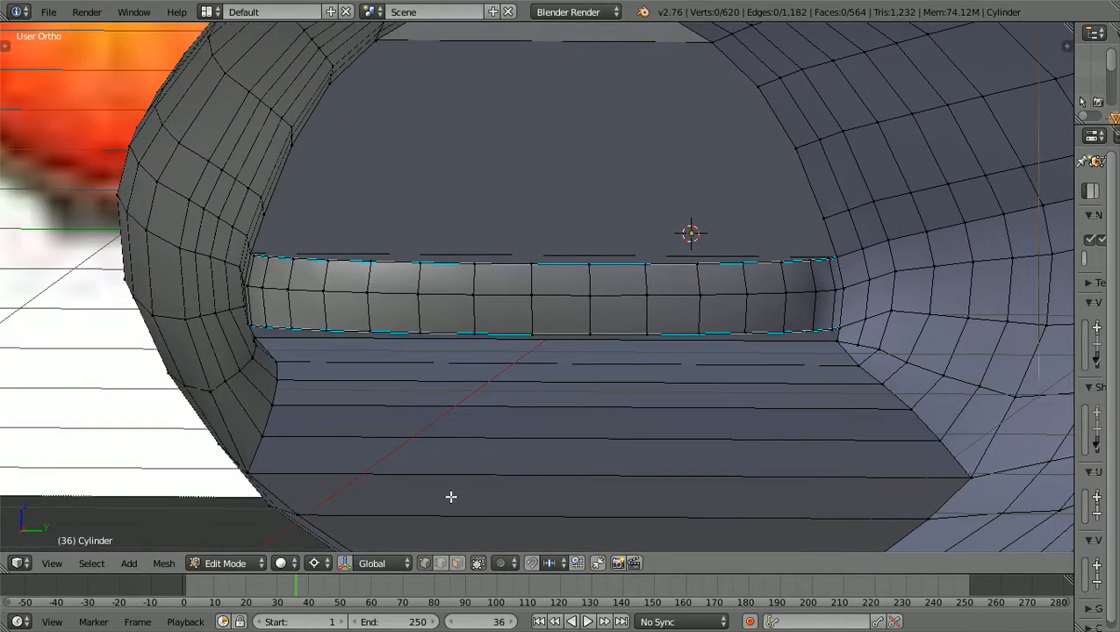
pyautogui.scroll(-4, 450, 497)
pyautogui.scroll(-3, 452, 498)
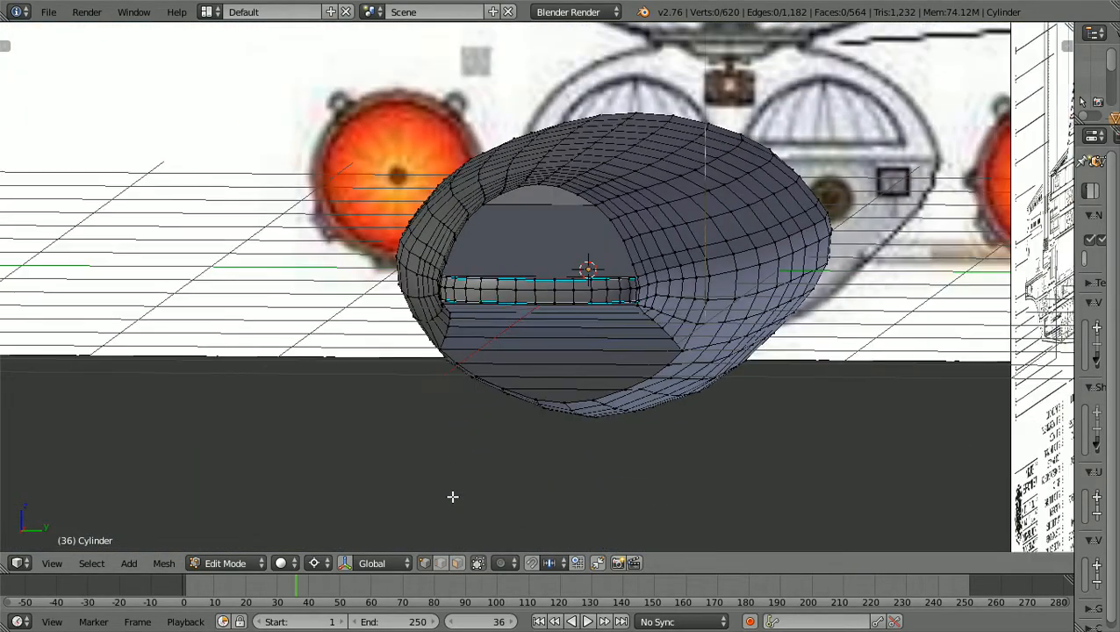
pyautogui.moveTo(452, 498)
pyautogui.mouseDown(button='middle')
pyautogui.moveTo(369, 528)
pyautogui.moveTo(460, 518)
pyautogui.mouseUp(button='middle')
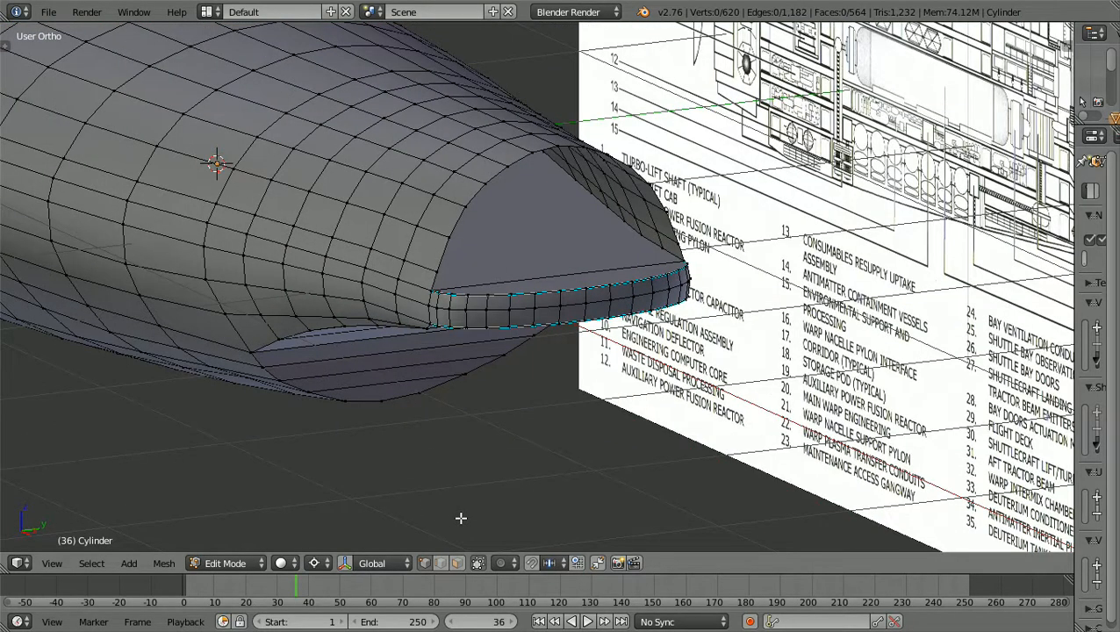
pyautogui.scroll(-4, 460, 517)
pyautogui.keyDown('shift'); pyautogui.scroll(2, 461, 517); pyautogui.keyUp('shift')
pyautogui.keyDown('shift'); pyautogui.scroll(1, 461, 517); pyautogui.keyUp('shift')
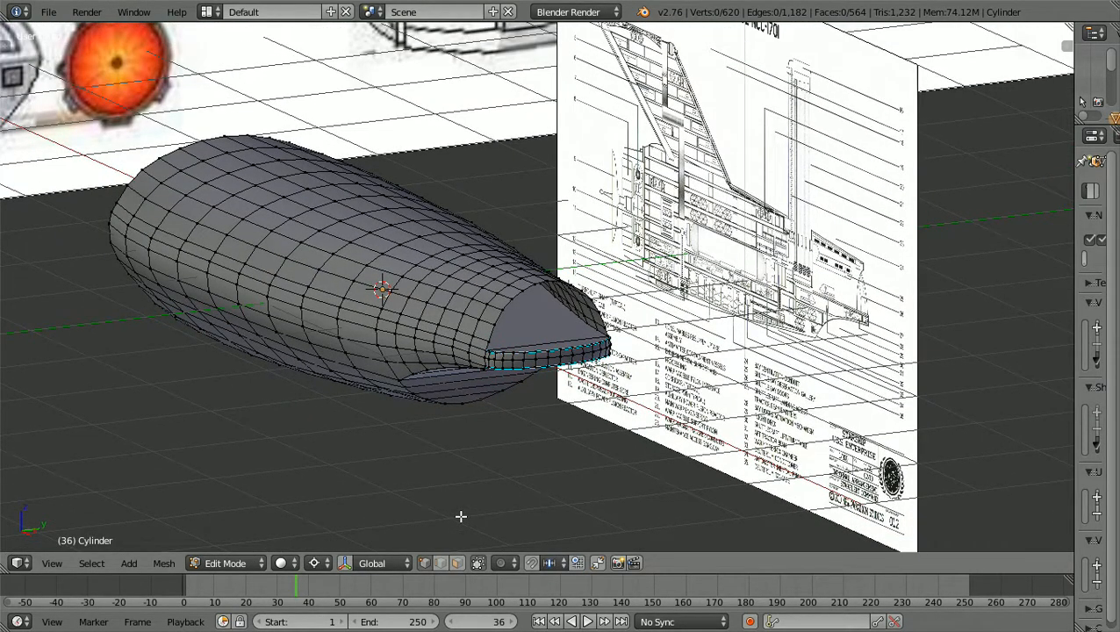
pyautogui.keyDown('ctrl'); pyautogui.scroll(-5, 461, 515); pyautogui.keyUp('ctrl')
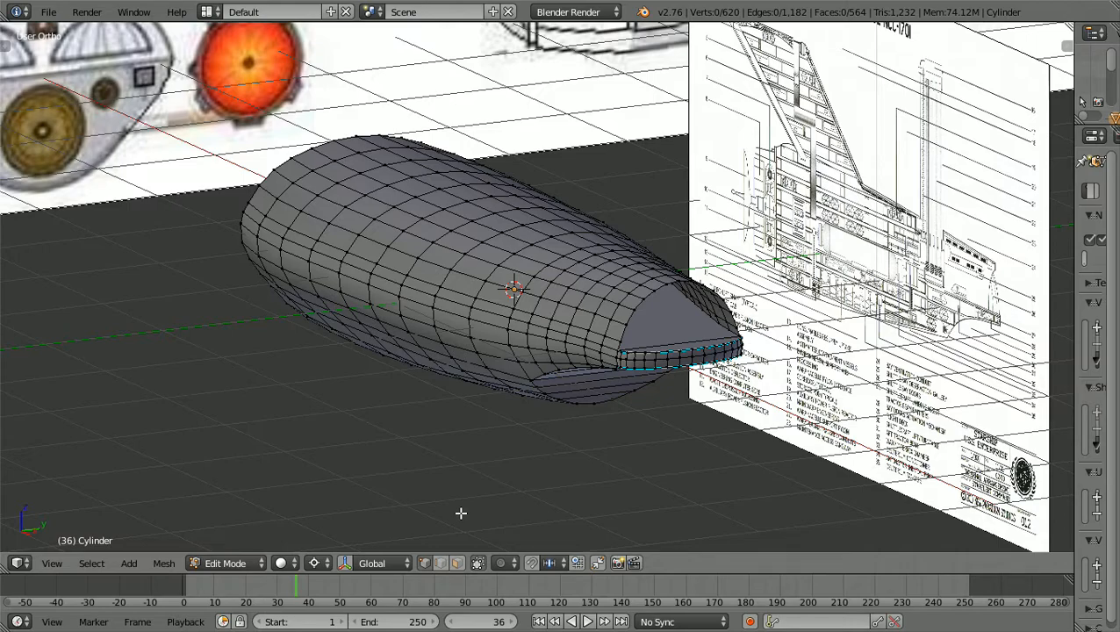
# Check the full hull mesh against the side blueprint in front view and return to Object Mode
pyautogui.press('KP_1')
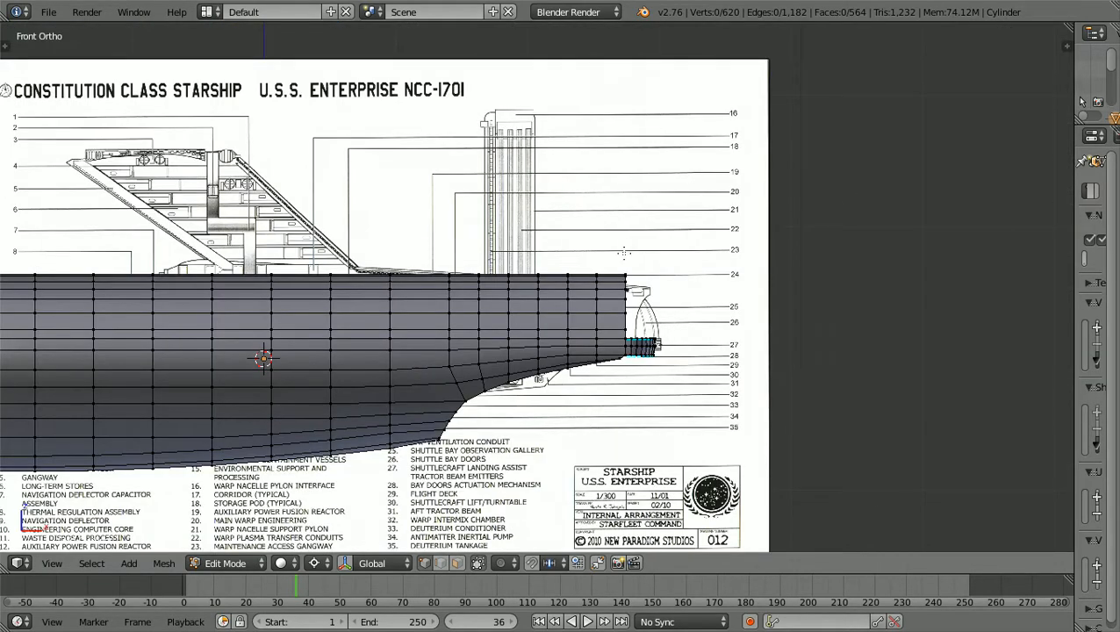
pyautogui.scroll(-4, 623, 254)
pyautogui.keyDown('ctrl'); pyautogui.scroll(-6, 624, 255); pyautogui.keyUp('ctrl')
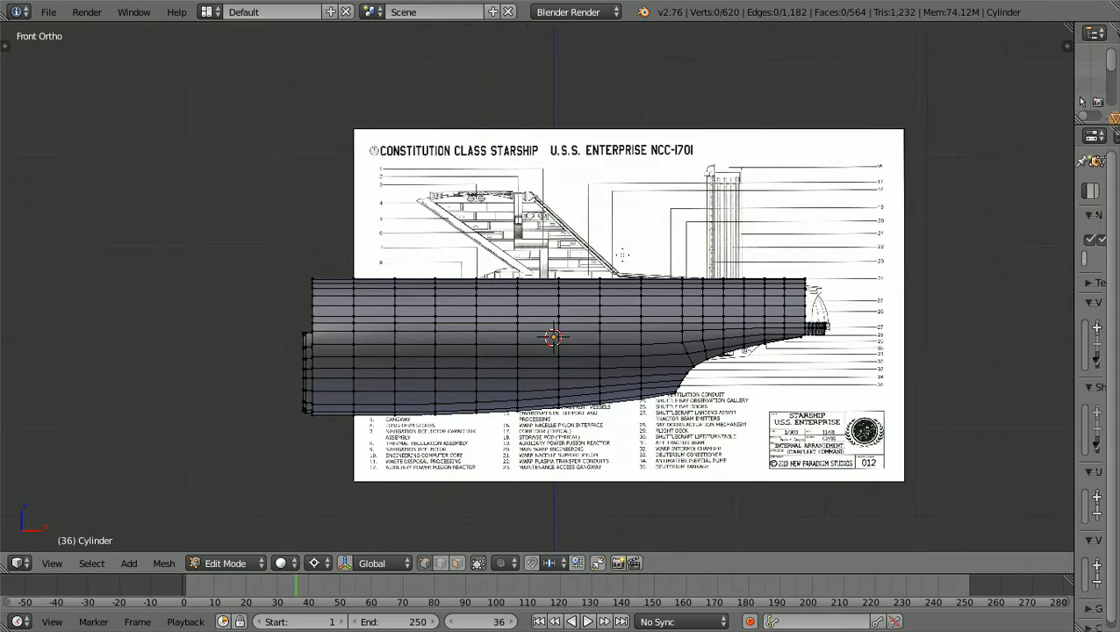
pyautogui.scroll(2, 623, 255)
pyautogui.scroll(1, 1018, 317)
pyautogui.scroll(-2, 1018, 318)
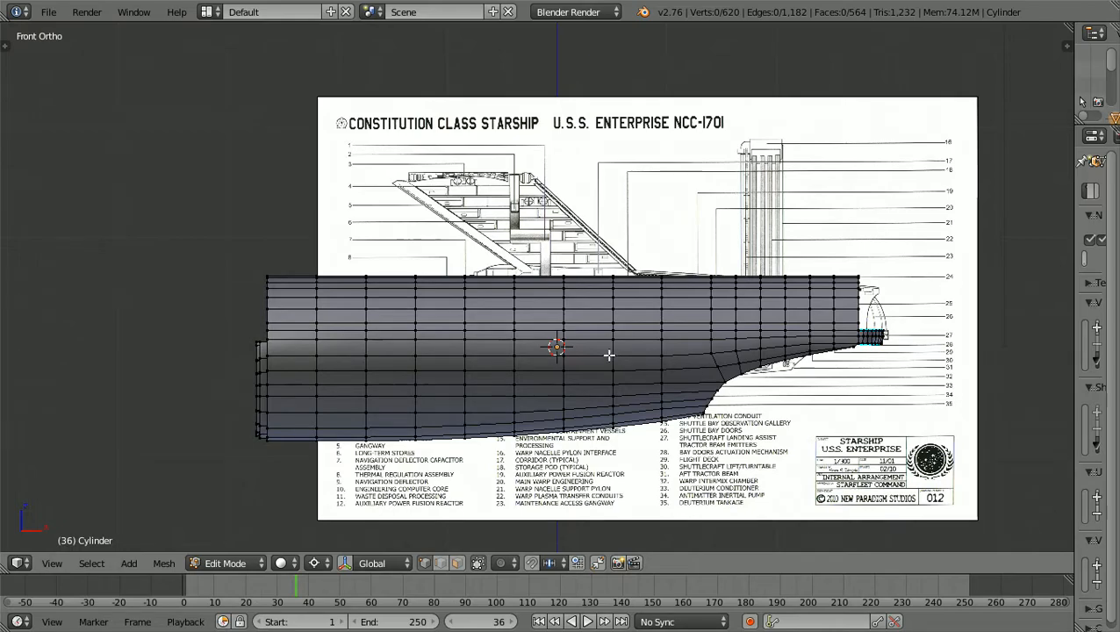
pyautogui.click(265, 563)
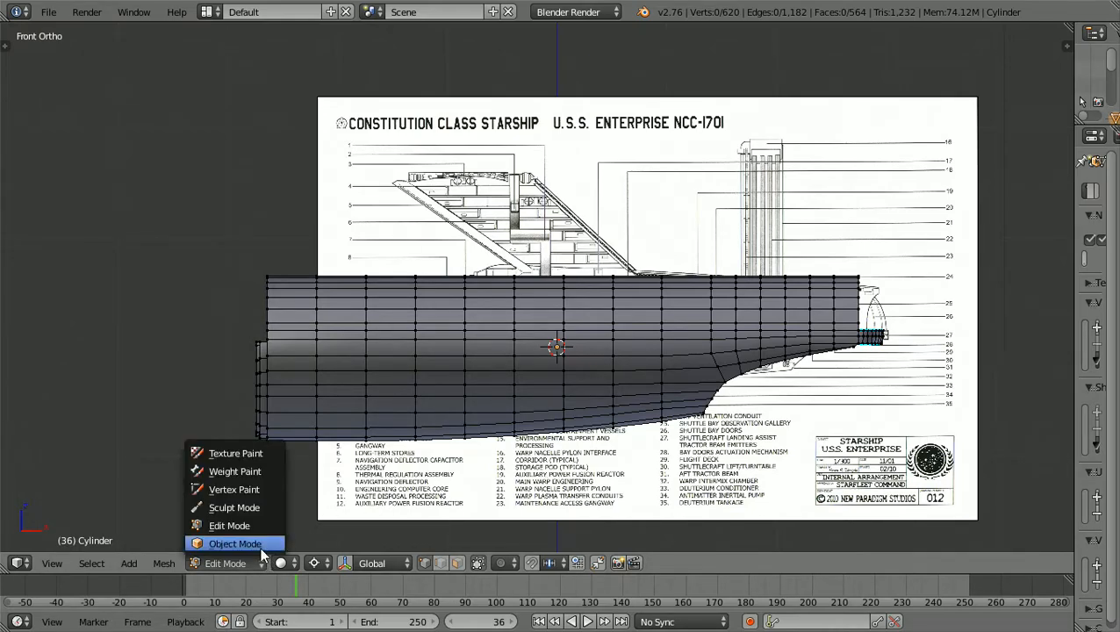
pyautogui.click(258, 541)
pyautogui.scroll(1, 414, 467)
pyautogui.scroll(-1, 430, 425)
pyautogui.scroll(-1, 432, 425)
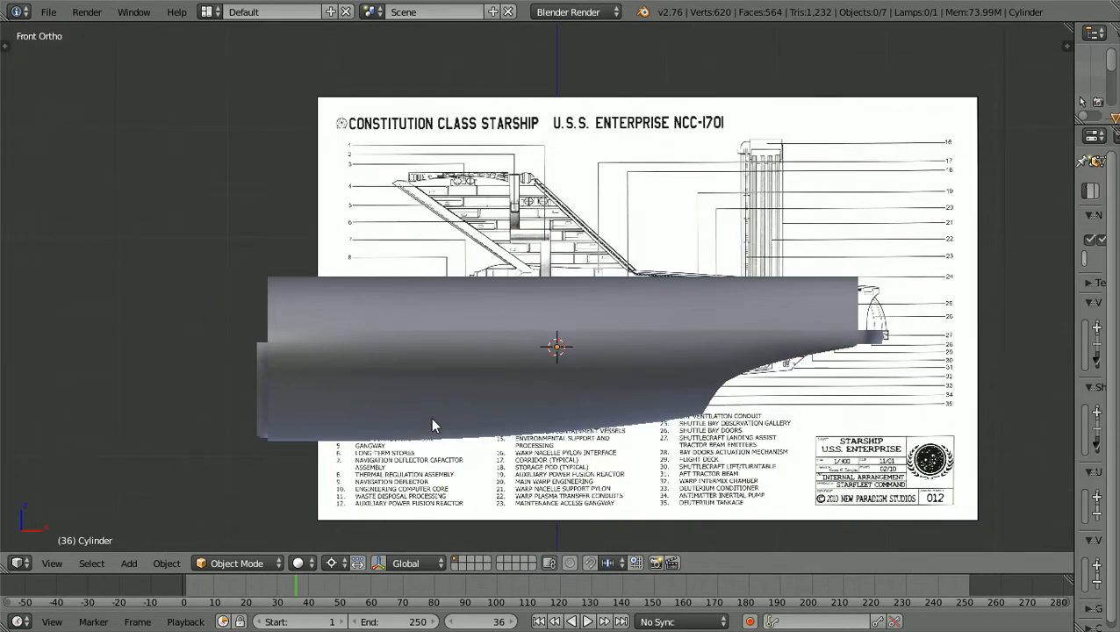
pyautogui.scroll(1, 432, 425)
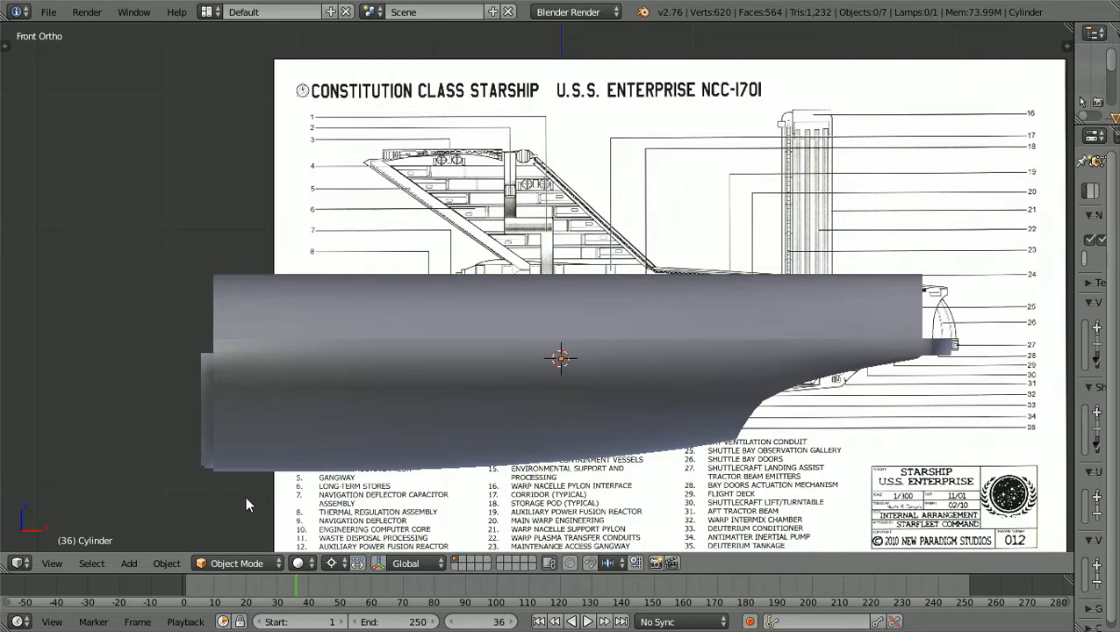
# Show the hull in wireframe and compare its profile with the Constitution class side blueprint in front view
pyautogui.press('z')
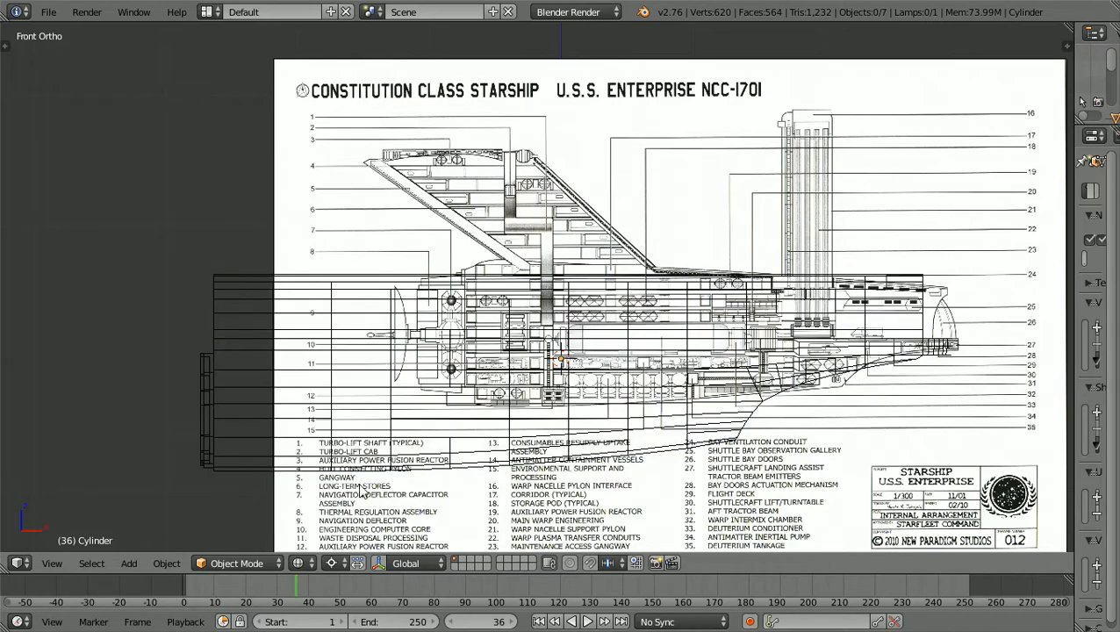
pyautogui.scroll(2, 360, 490)
pyautogui.scroll(-1, 360, 490)
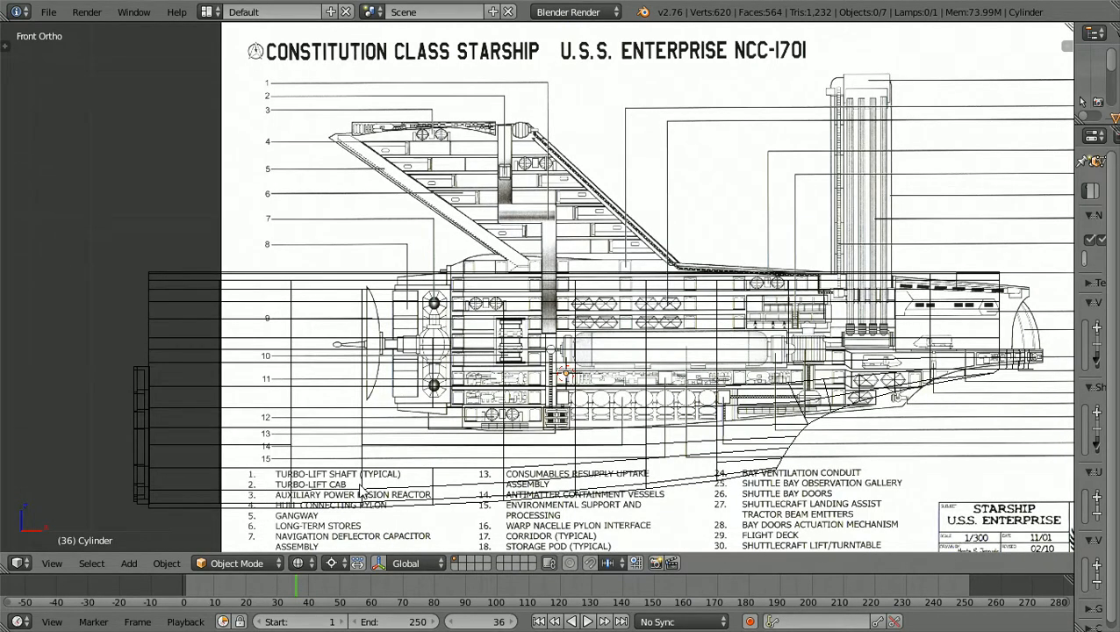
pyautogui.press('ctrl+KP_2')
pyautogui.press('ctrl+KP_2')
pyautogui.press('ctrl+KP_2')
pyautogui.press('ctrl+KP_2')
pyautogui.press('ctrl+KP_2')
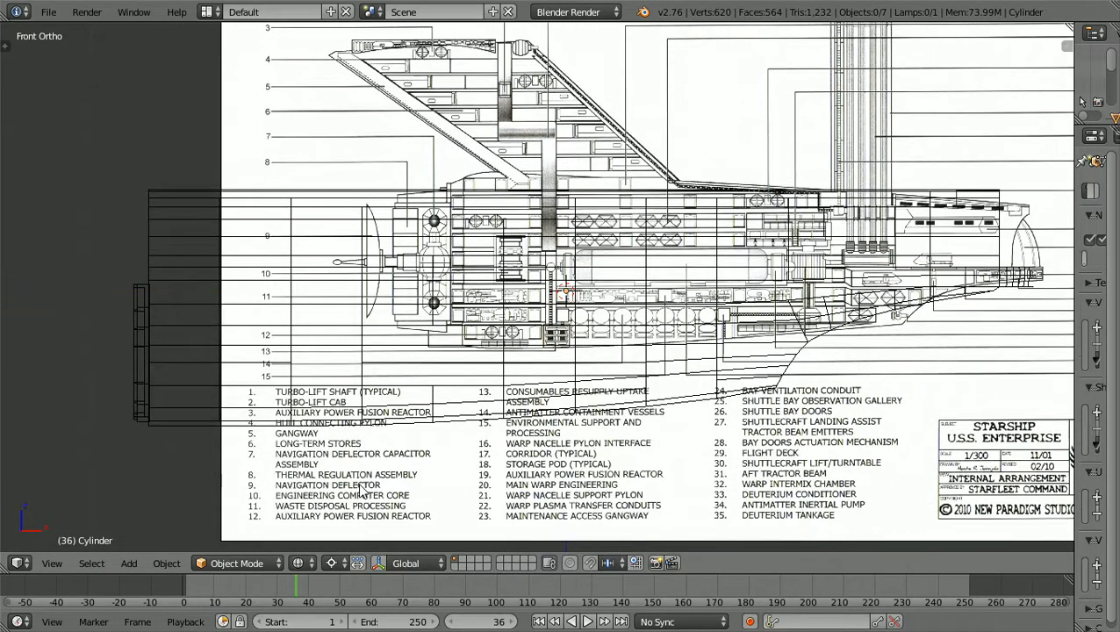
pyautogui.press('ctrl+KP_6')
pyautogui.press('ctrl+KP_6')
pyautogui.press('ctrl+KP_6')
pyautogui.press('ctrl+KP_6')
pyautogui.press('ctrl+KP_6')
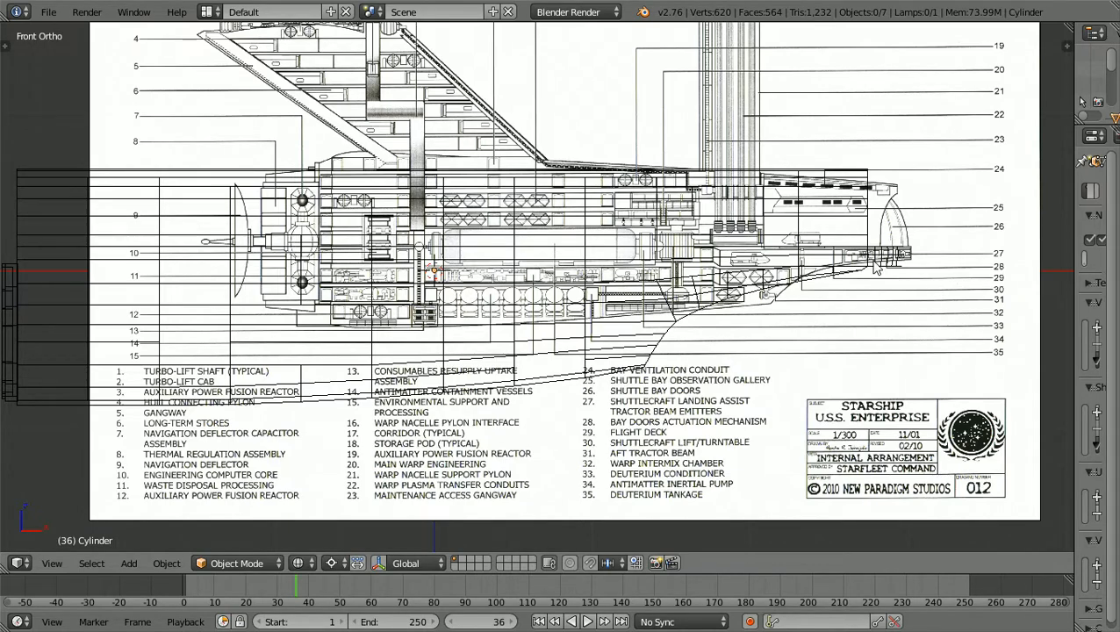
pyautogui.scroll(-2, 876, 268)
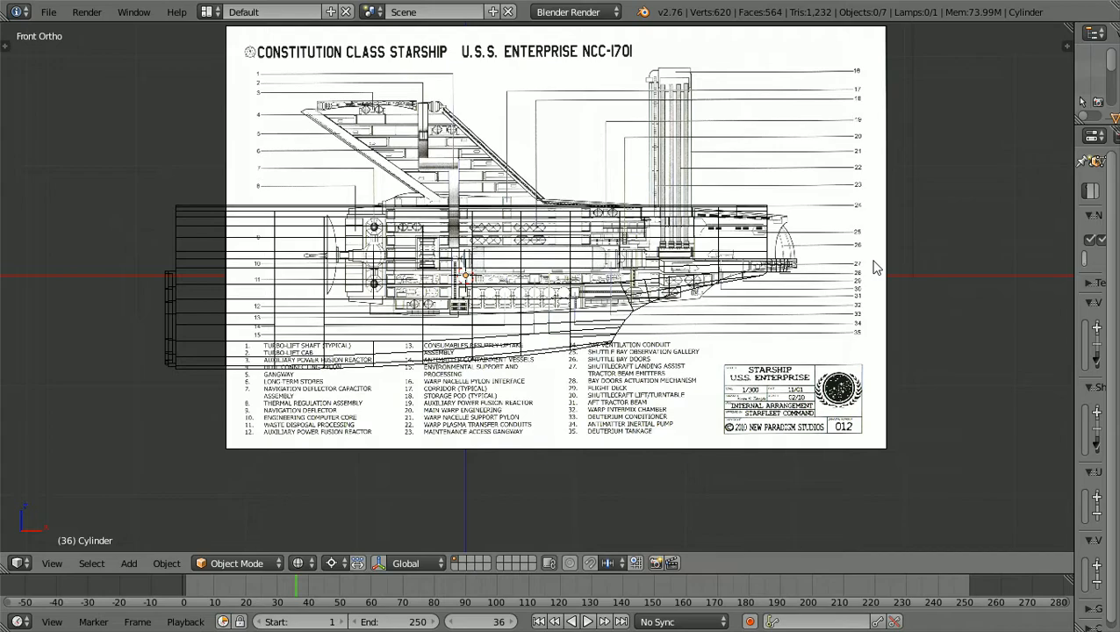
# Examine the hull wireframe from the top over the NCC-1974 plan and the other ship views on that reference sheet
pyautogui.press('KP_7')
pyautogui.scroll(-2, 876, 267)
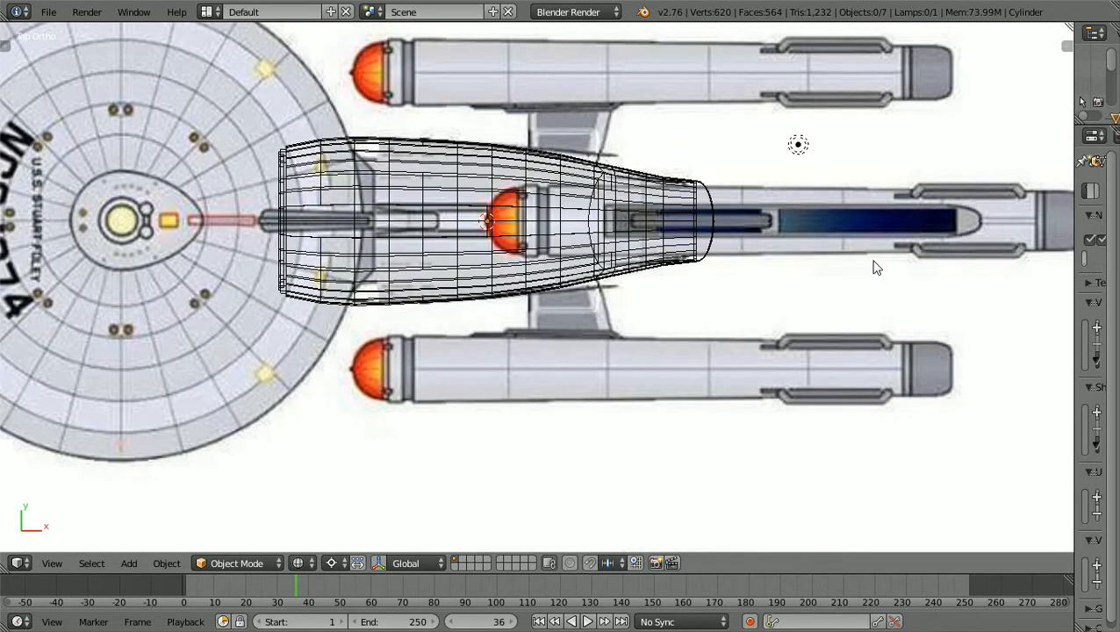
pyautogui.scroll(-1, 876, 268)
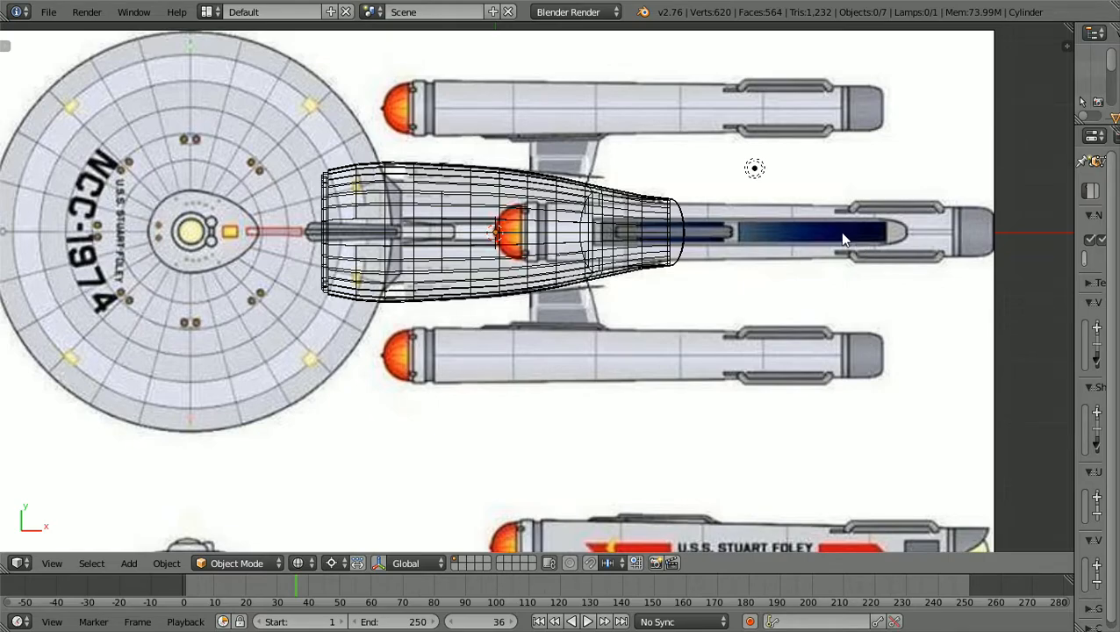
pyautogui.scroll(-2, 842, 239)
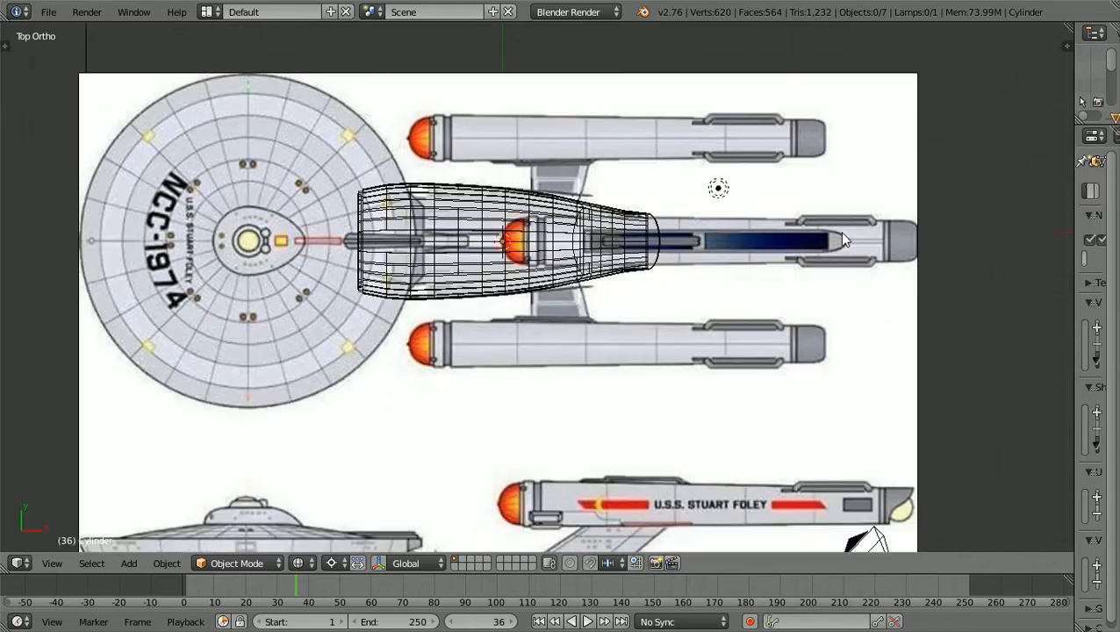
pyautogui.keyDown('shift'); pyautogui.scroll(-11, 842, 239); pyautogui.keyUp('shift')
pyautogui.keyDown('shift'); pyautogui.scroll(-6, 842, 239); pyautogui.keyUp('shift')
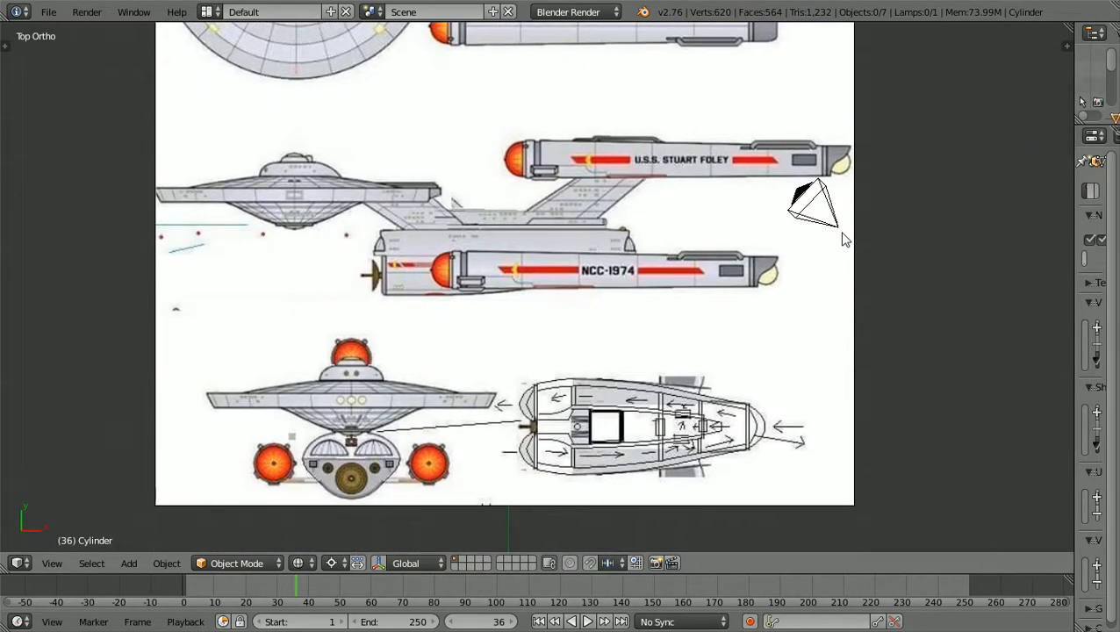
# Examine the engineering hull's interior deck plan on the NCC-1974 reference sheet, from the bow intakes to the rounded stern
pyautogui.scroll(5, 842, 239)
pyautogui.keyDown('ctrl'); pyautogui.hscroll(6, 843, 239); pyautogui.keyUp('ctrl')
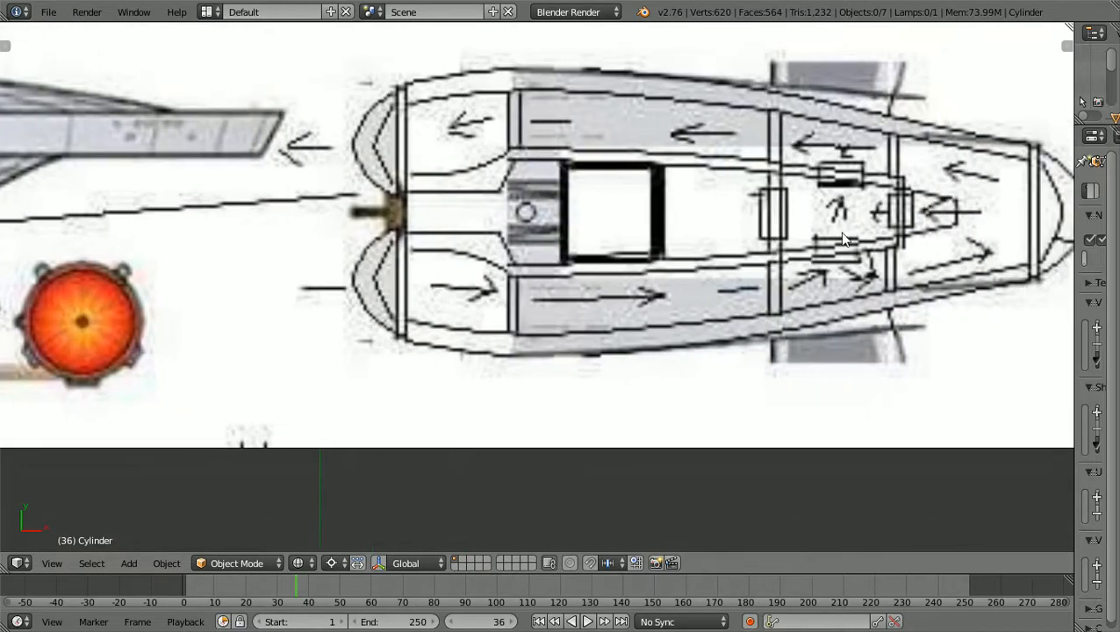
pyautogui.keyDown('shift'); pyautogui.scroll(3, 843, 238); pyautogui.keyUp('shift')
pyautogui.scroll(1, 842, 239)
pyautogui.scroll(1, 843, 239)
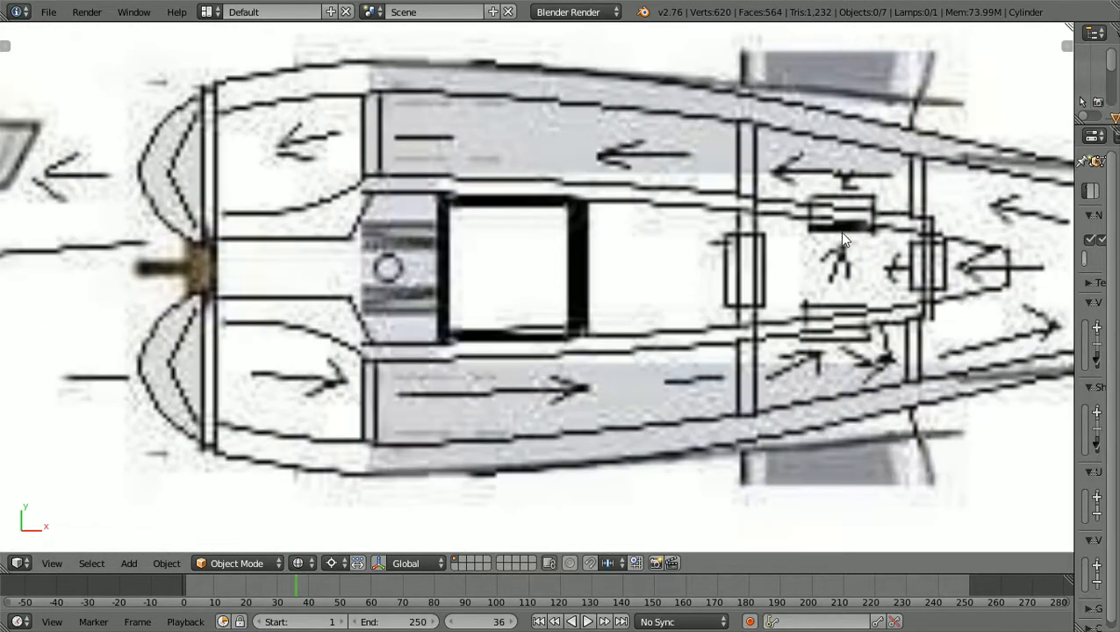
pyautogui.keyDown('ctrl'); pyautogui.hscroll(3, 843, 239); pyautogui.keyUp('ctrl')
pyautogui.keyDown('ctrl'); pyautogui.hscroll(2, 842, 239); pyautogui.keyUp('ctrl')
pyautogui.scroll(-1, 843, 239)
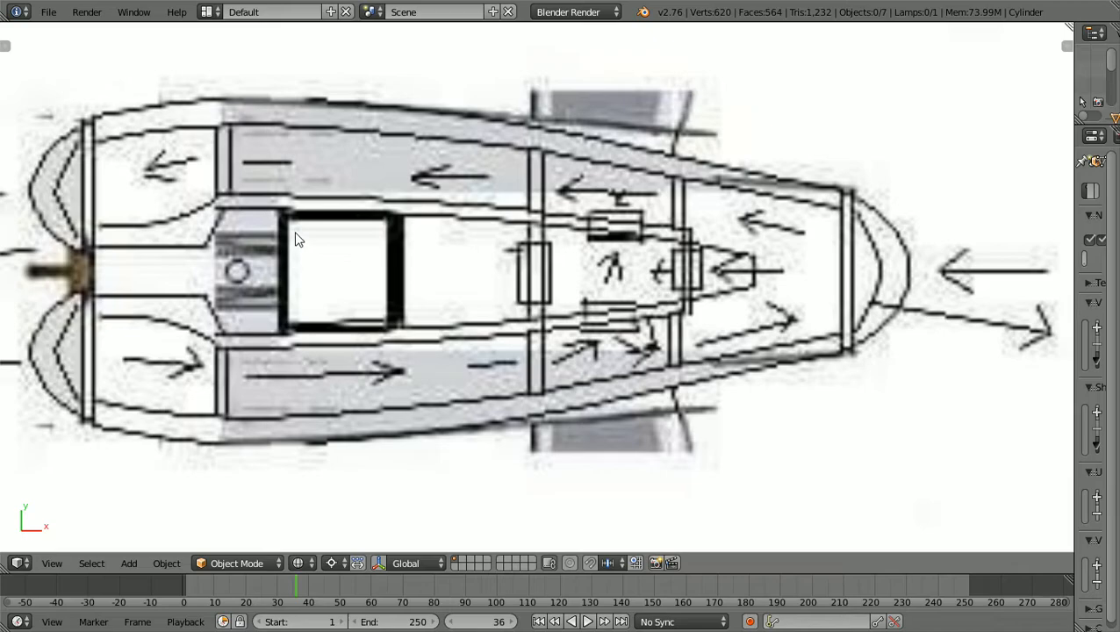
pyautogui.scroll(-3, 332, 274)
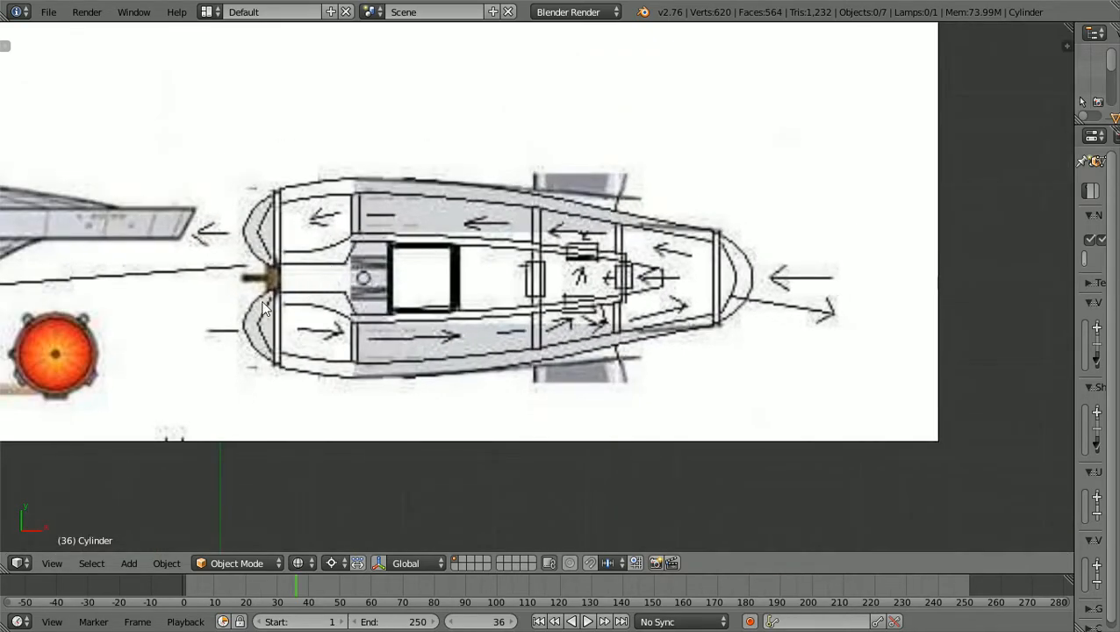
pyautogui.scroll(1, 272, 304)
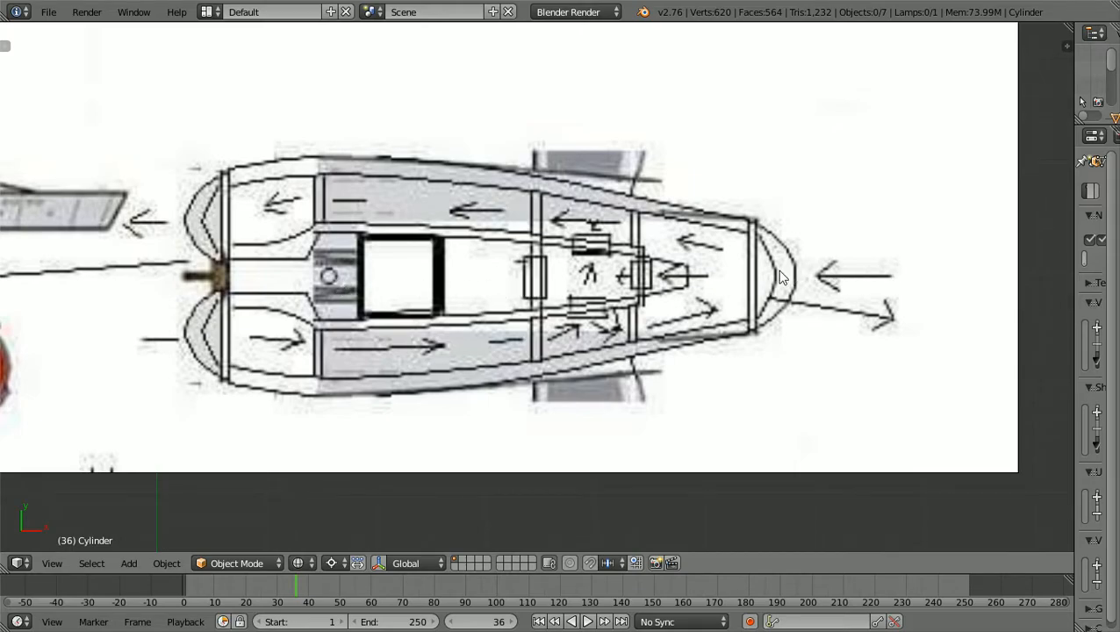
pyautogui.scroll(-1, 780, 278)
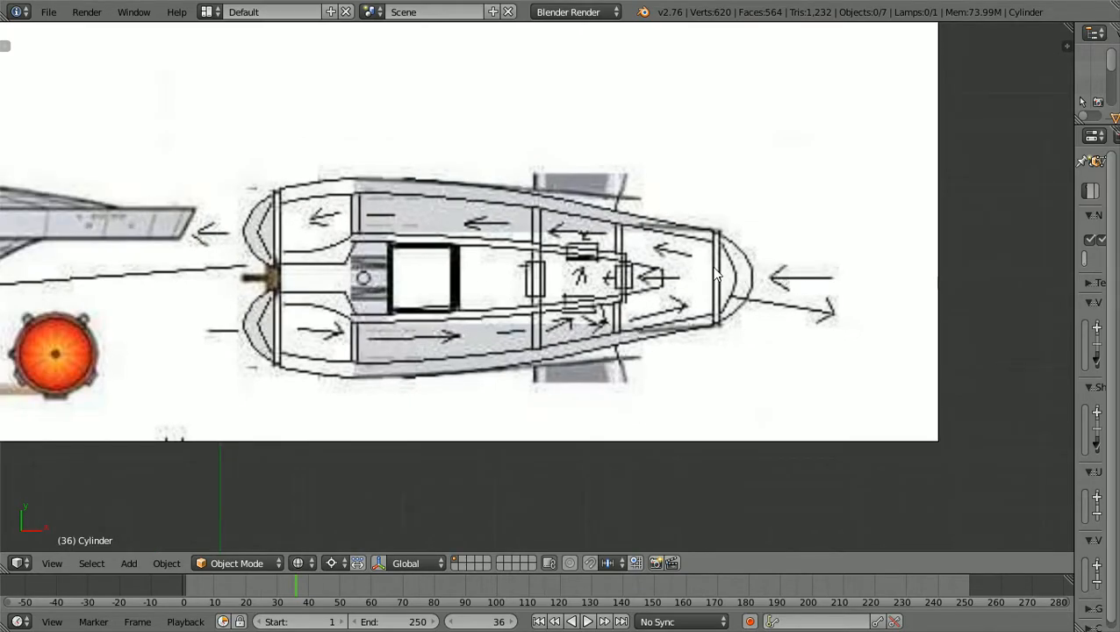
# Examine the U.S.S. Stuart Foley nacelle side views and the whole reference sheet with the hull wireframe from the top
pyautogui.keyDown('shift'); pyautogui.scroll(8, 715, 274); pyautogui.keyUp('shift')
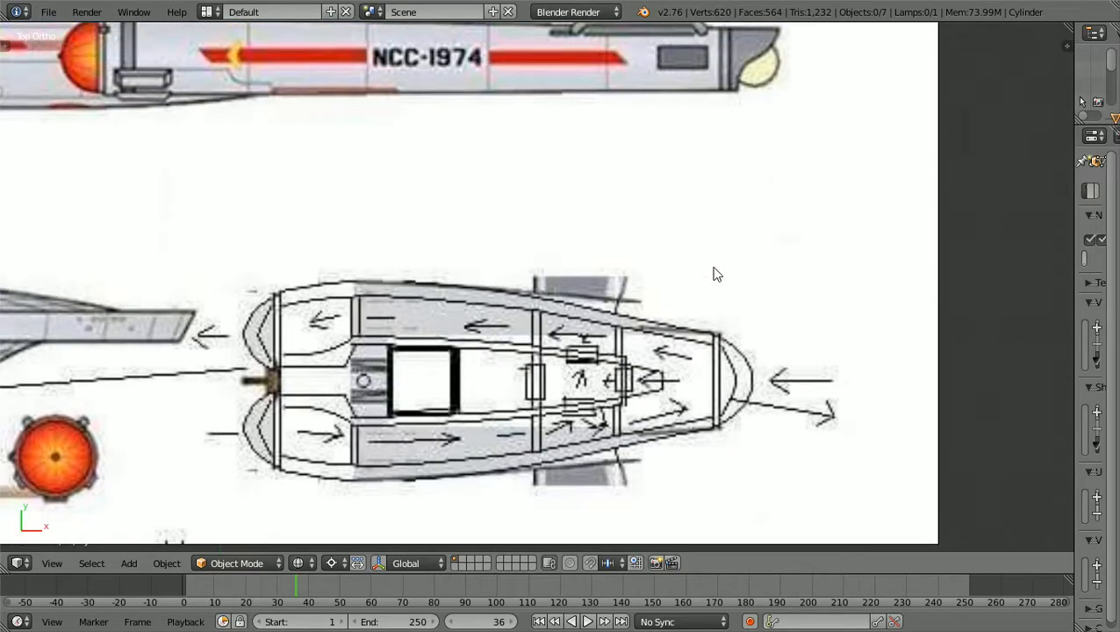
pyautogui.keyDown('shift'); pyautogui.scroll(4, 716, 275); pyautogui.keyUp('shift')
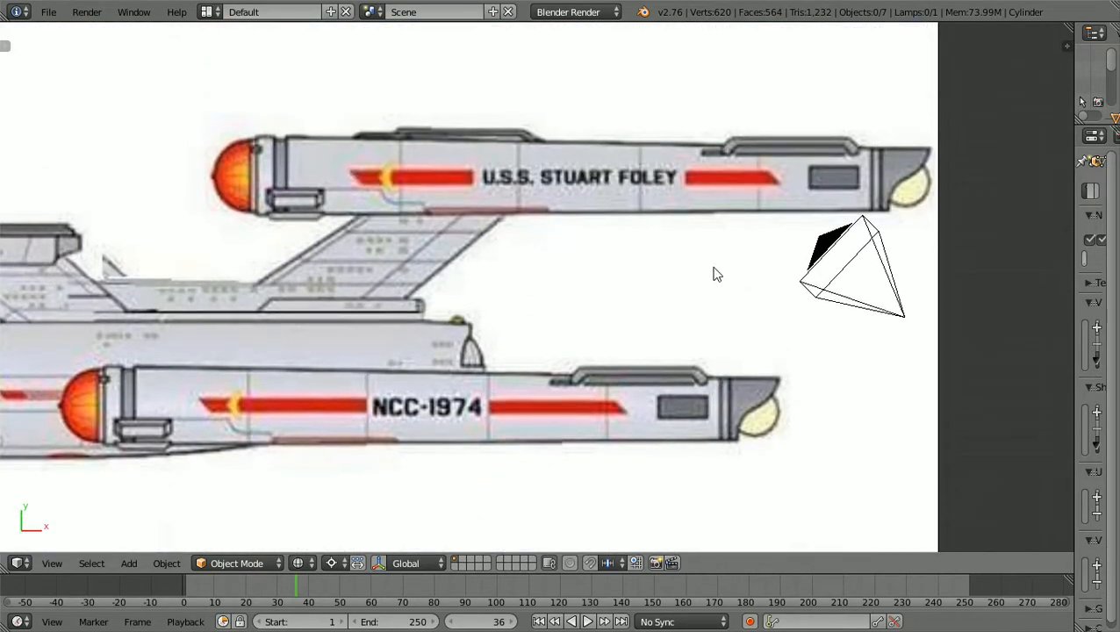
pyautogui.scroll(-5, 715, 274)
pyautogui.scroll(-1, 715, 275)
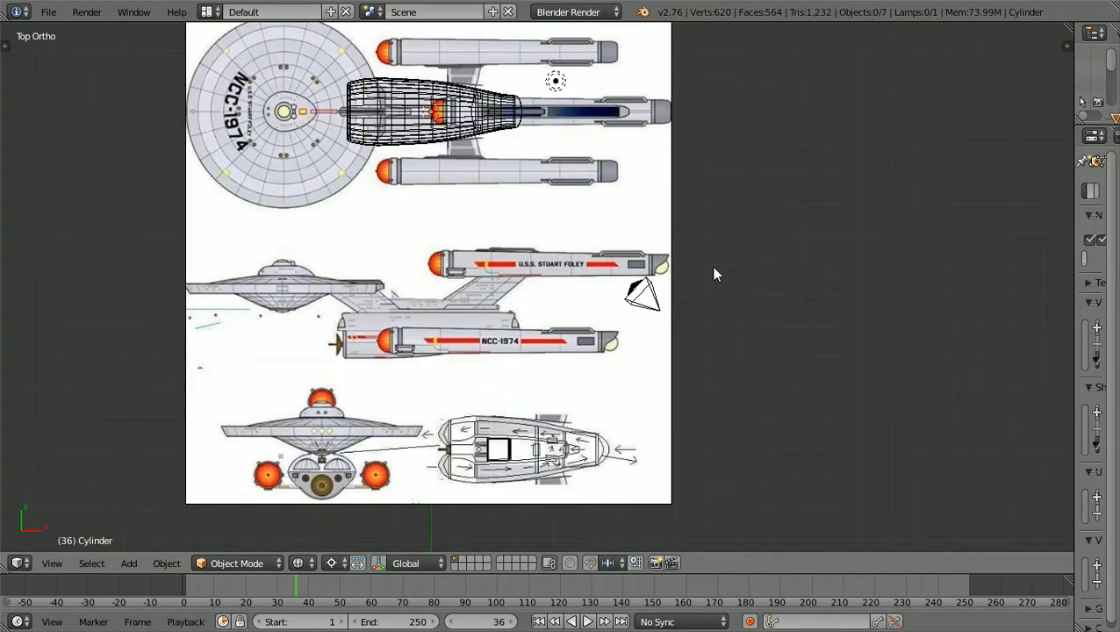
pyautogui.keyDown('shift'); pyautogui.scroll(2, 716, 275); pyautogui.keyUp('shift')
pyautogui.hscroll(-2, 715, 275)
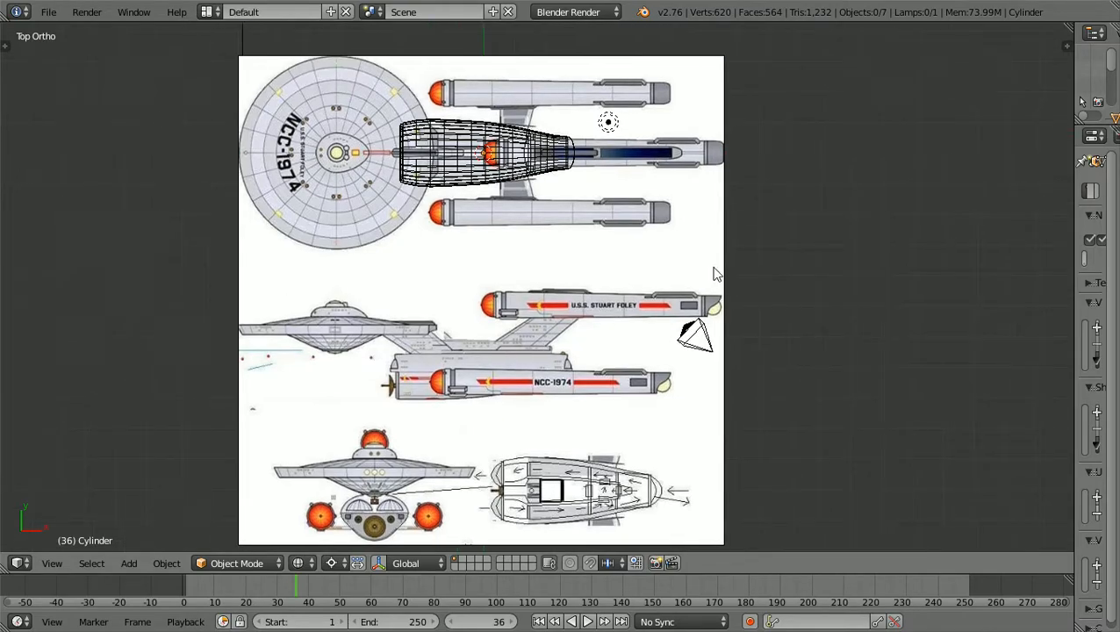
pyautogui.keyDown('ctrl'); pyautogui.hscroll(-2, 715, 275); pyautogui.keyUp('ctrl')
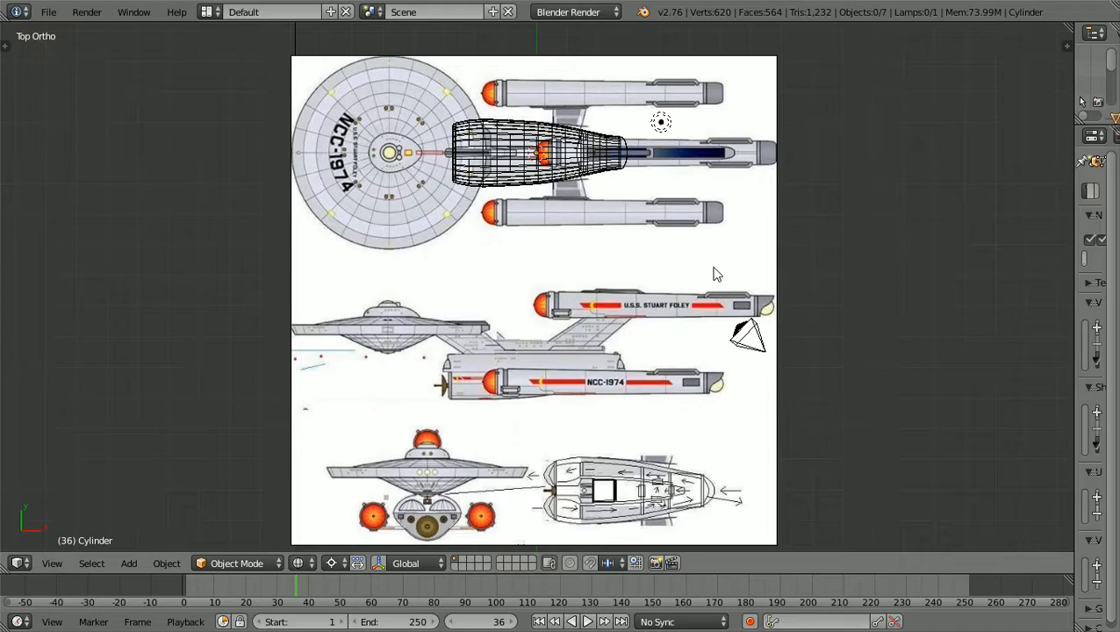
pyautogui.keyDown('shift'); pyautogui.scroll(-2, 715, 274); pyautogui.keyUp('shift')
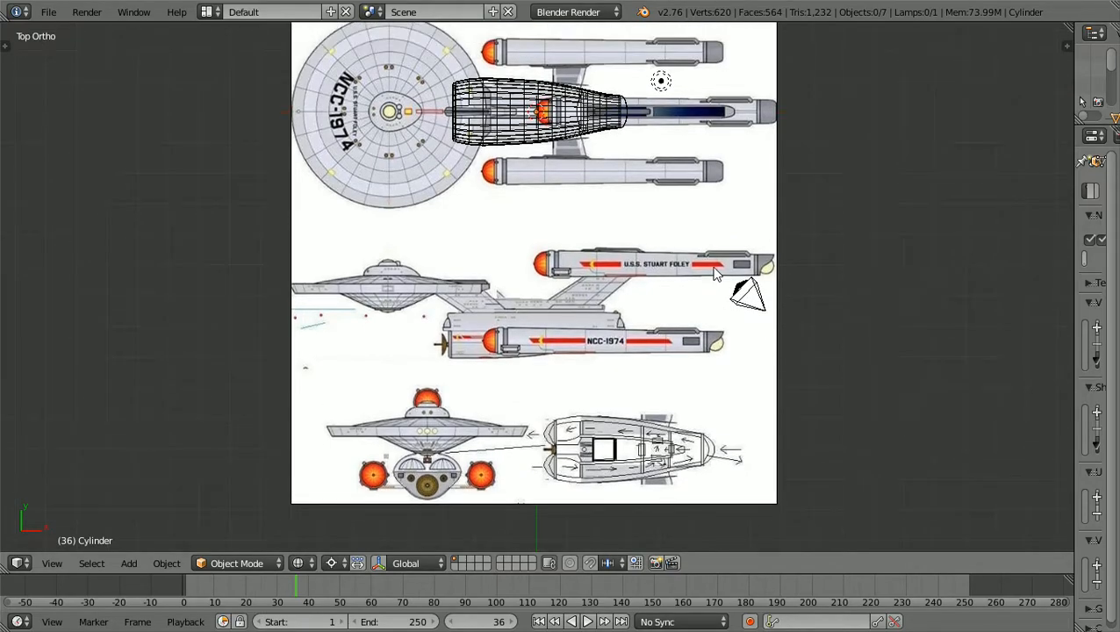
# Compare the hull wireframe with the Constitution class side blueprint again in front view
pyautogui.scroll(1, 715, 275)
pyautogui.press('KP_1')
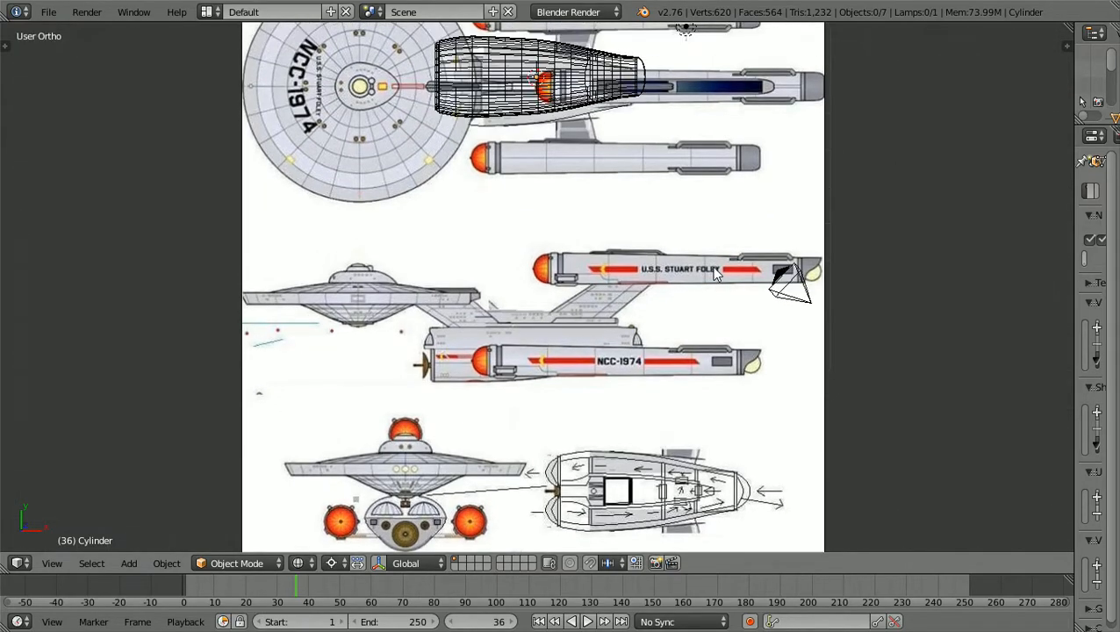
pyautogui.scroll(-3, 716, 274)
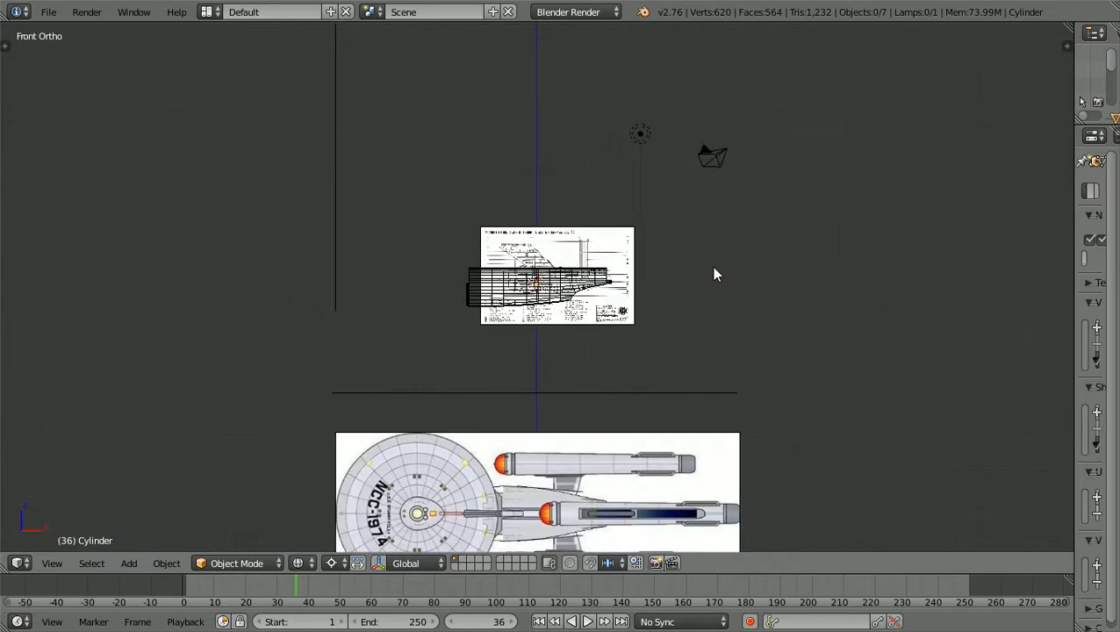
pyautogui.keyDown('shift'); pyautogui.scroll(-3, 716, 274); pyautogui.keyUp('shift')
pyautogui.scroll(3, 716, 275)
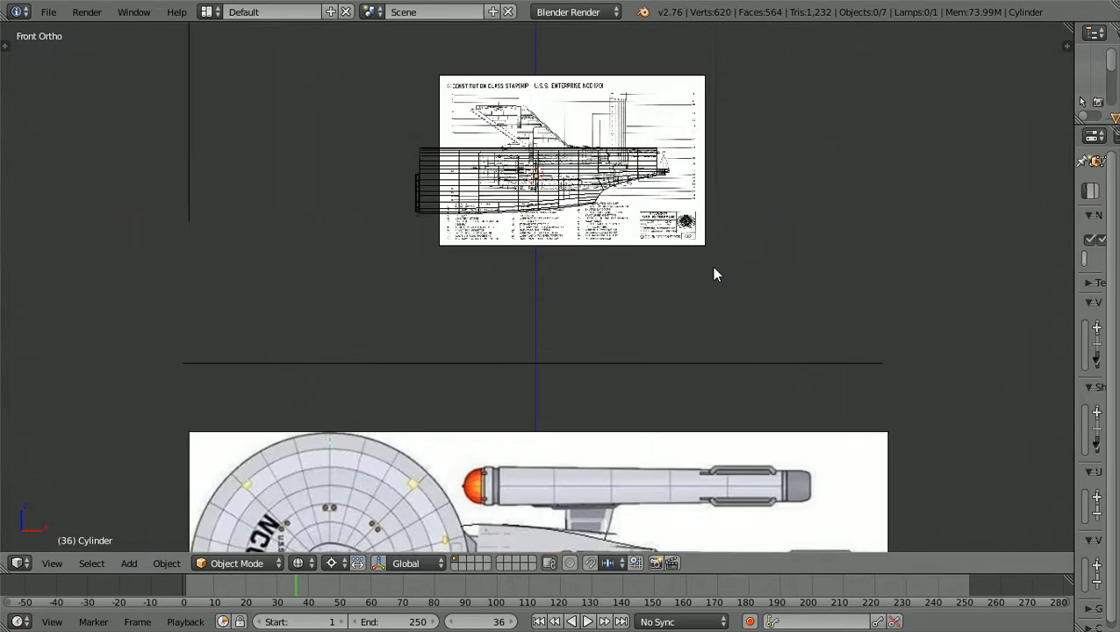
pyautogui.keyDown('shift'); pyautogui.scroll(3, 715, 275); pyautogui.keyUp('shift')
pyautogui.keyDown('ctrl'); pyautogui.scroll(3, 716, 274); pyautogui.keyUp('ctrl')
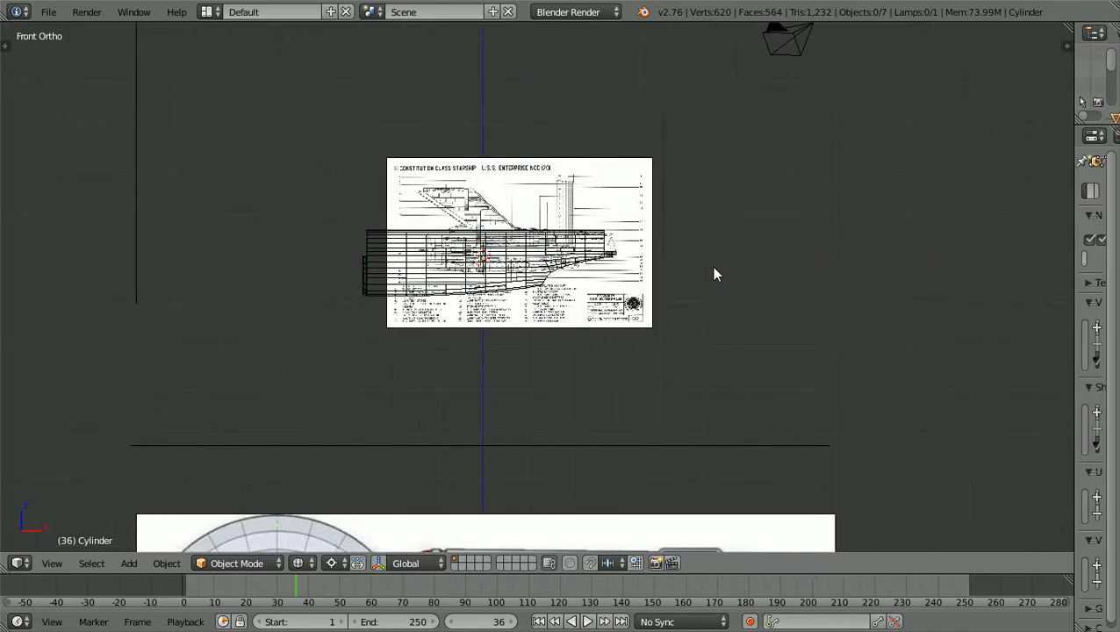
# Show the hull in solid shading and examine its stern against the shuttle bay area of the side blueprint
pyautogui.press('z')
pyautogui.scroll(5, 715, 274)
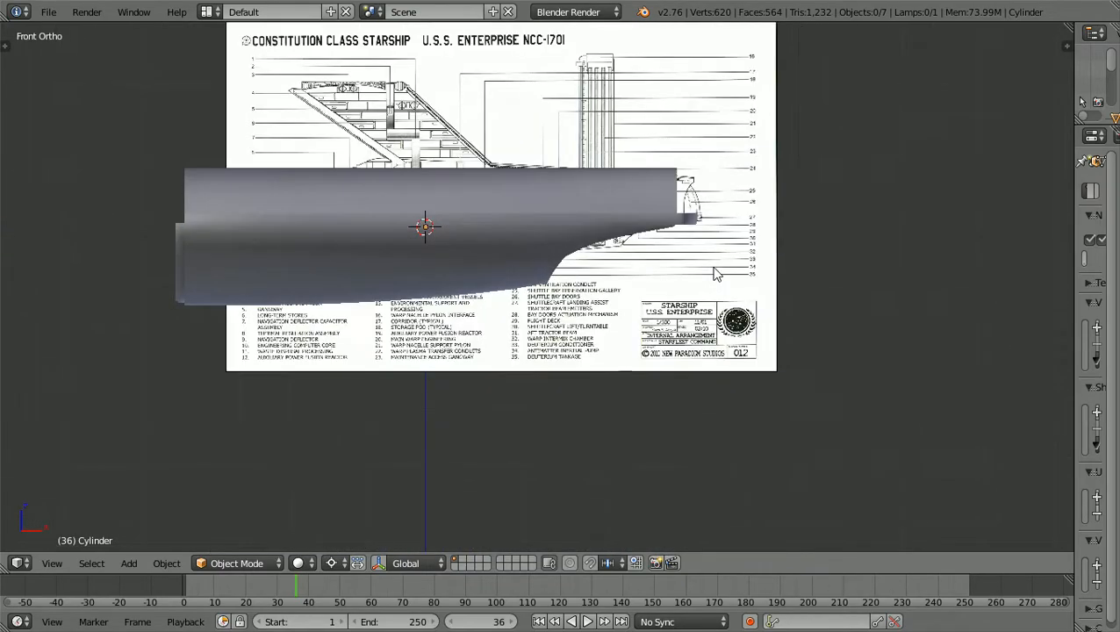
pyautogui.scroll(1, 716, 275)
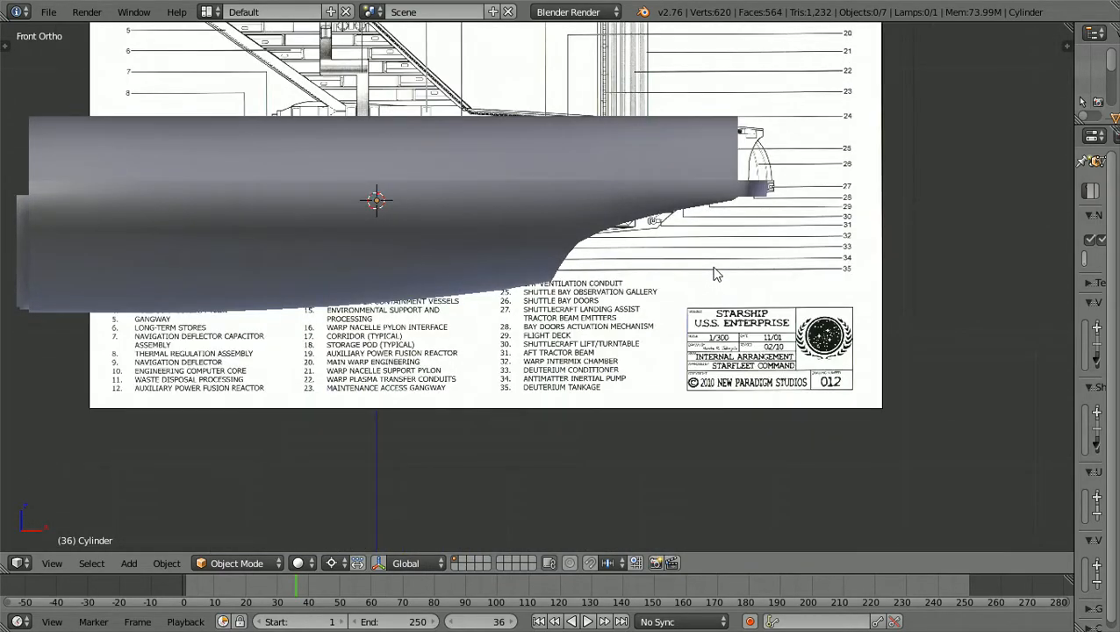
pyautogui.scroll(-1, 715, 274)
pyautogui.keyDown('ctrl'); pyautogui.scroll(-4, 715, 275); pyautogui.keyUp('ctrl')
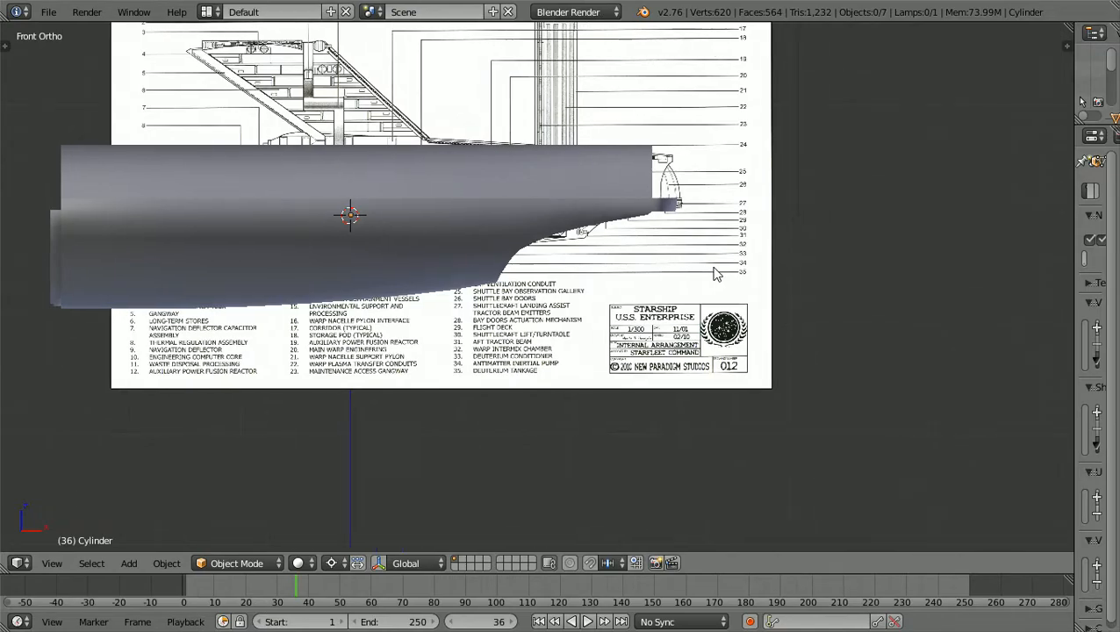
pyautogui.scroll(3, 715, 275)
pyautogui.keyDown('shift'); pyautogui.scroll(2, 715, 275); pyautogui.keyUp('shift')
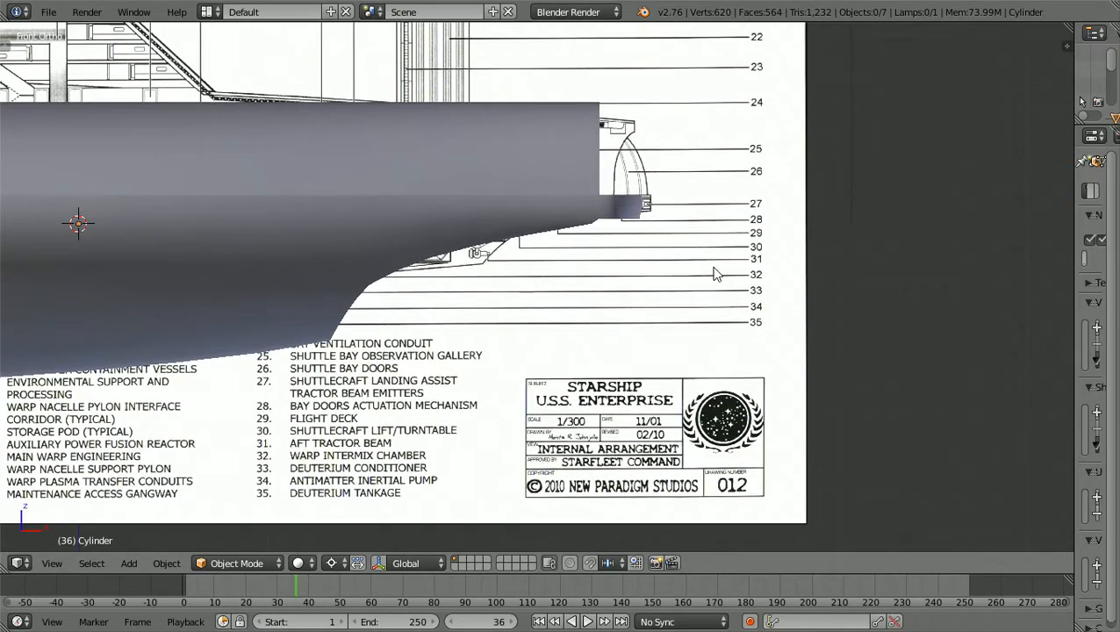
pyautogui.keyDown('ctrl'); pyautogui.scroll(1, 715, 275); pyautogui.keyUp('ctrl')
pyautogui.keyDown('ctrl'); pyautogui.scroll(-2, 713, 268); pyautogui.keyUp('ctrl')
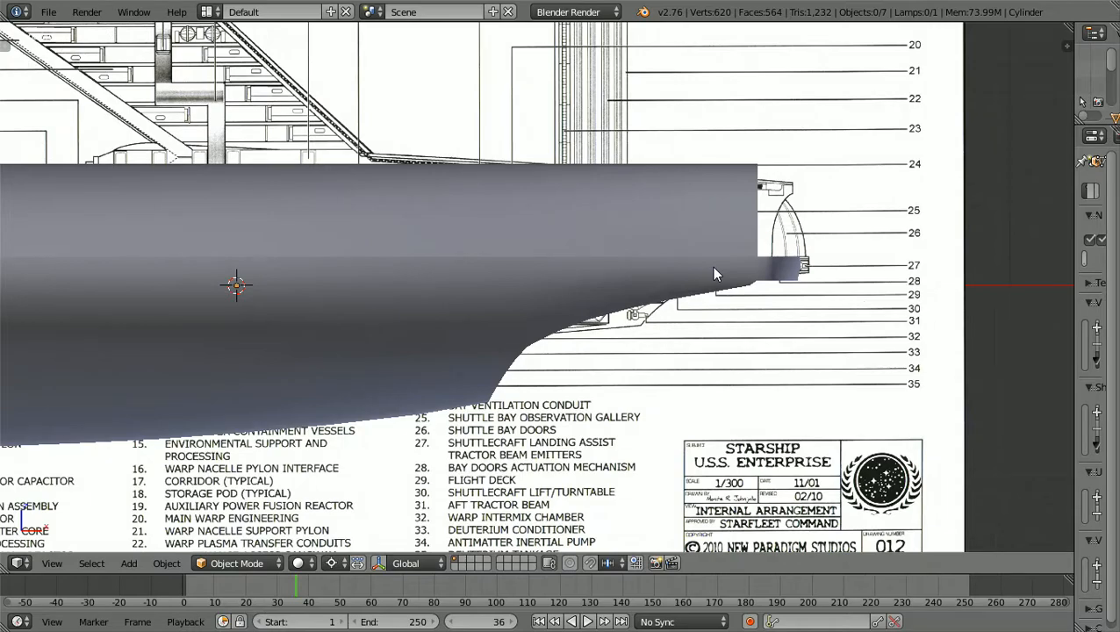
pyautogui.scroll(-3, 618, 230)
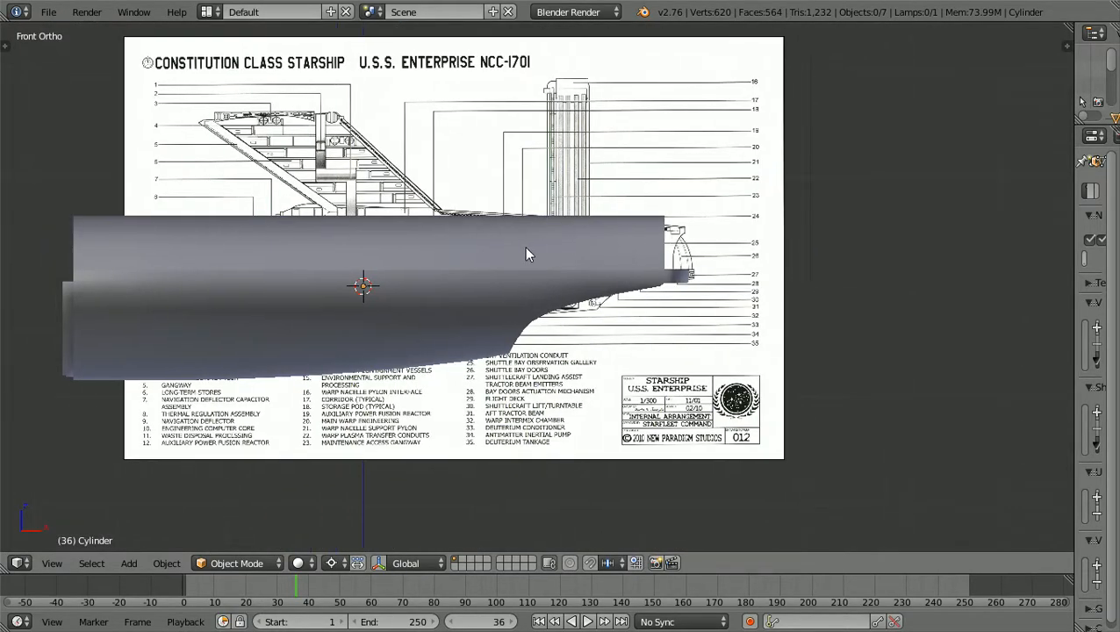
# Select the hull and move it about 0.048 along the global X axis, aligning its stern lip with blueprint callout 27
pyautogui.rightClick(421, 278)
pyautogui.scroll(4, 421, 277)
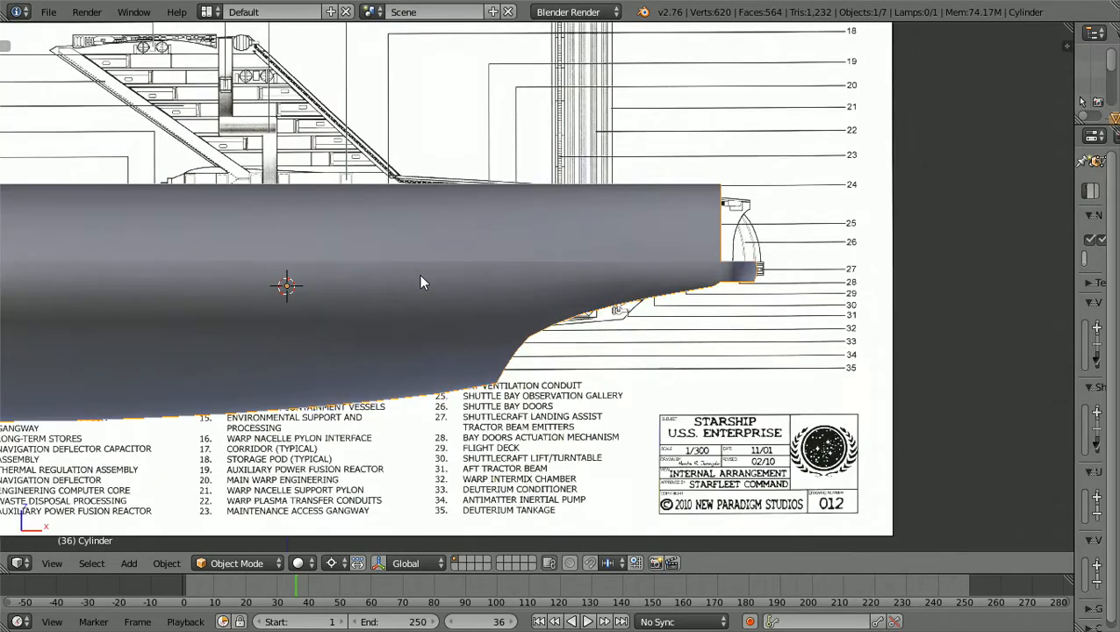
pyautogui.keyDown('ctrl'); pyautogui.scroll(-6, 419, 282); pyautogui.keyUp('ctrl')
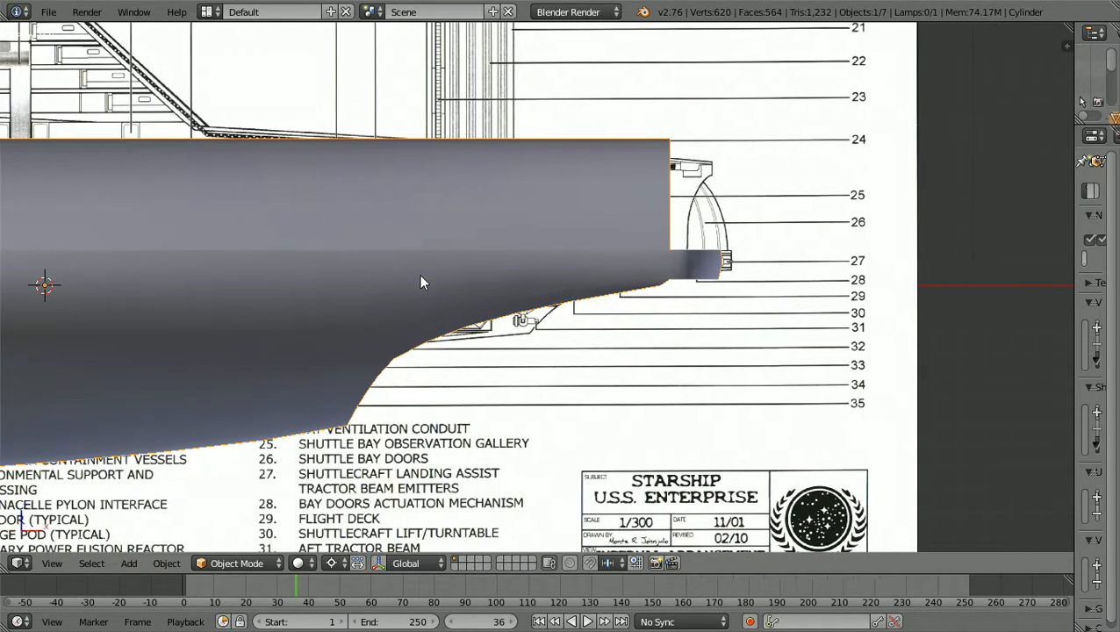
pyautogui.scroll(4, 420, 277)
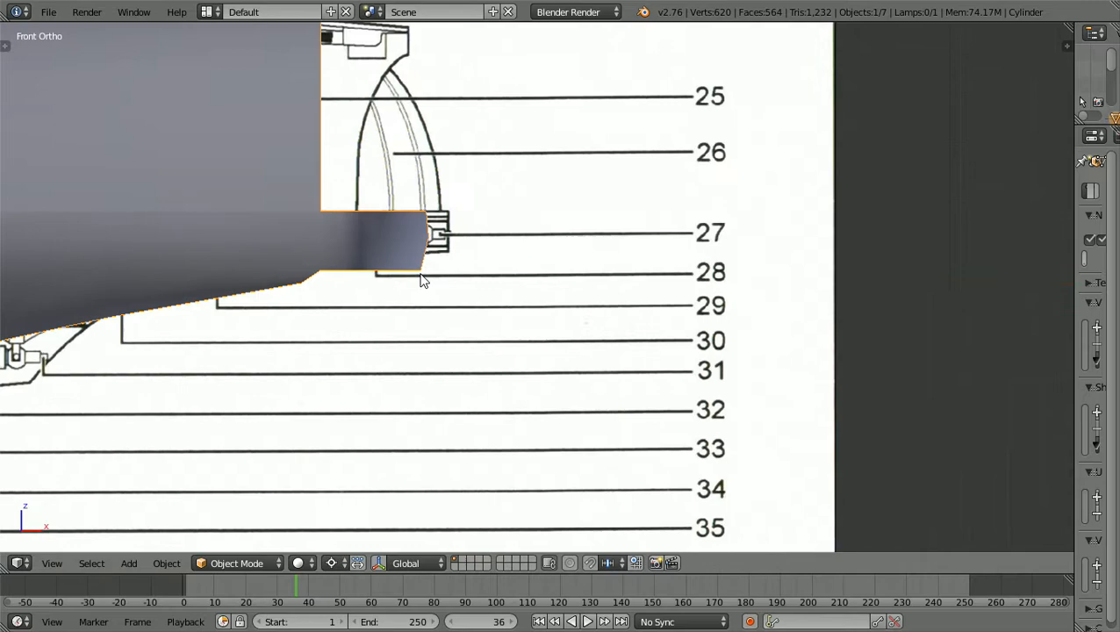
pyautogui.keyDown('shift'); pyautogui.scroll(5, 421, 277); pyautogui.keyUp('shift')
pyautogui.scroll(-1, 419, 281)
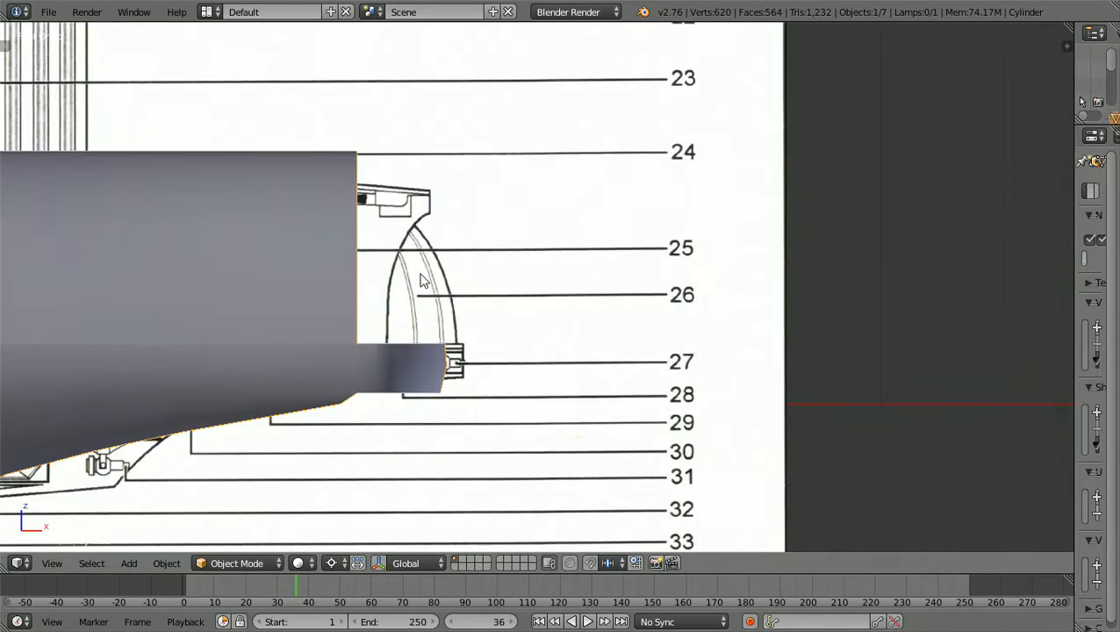
pyautogui.press('g')
pyautogui.press('x')
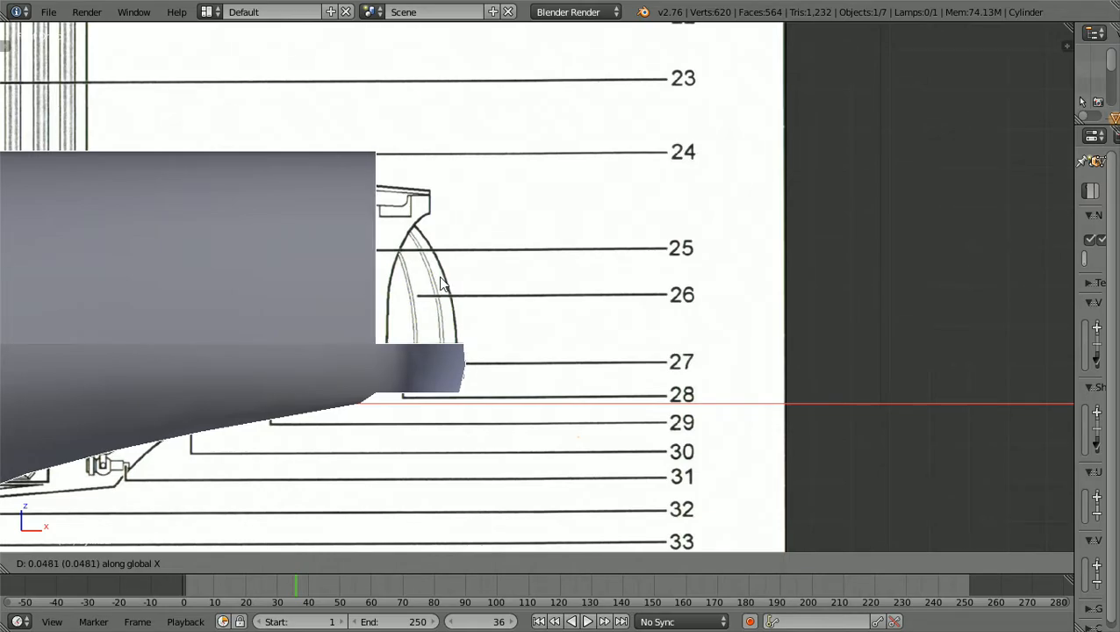
pyautogui.click(441, 283)
# Check the shifted hull against the reference images in front and top views, and deselect it
pyautogui.scroll(-12, 442, 284)
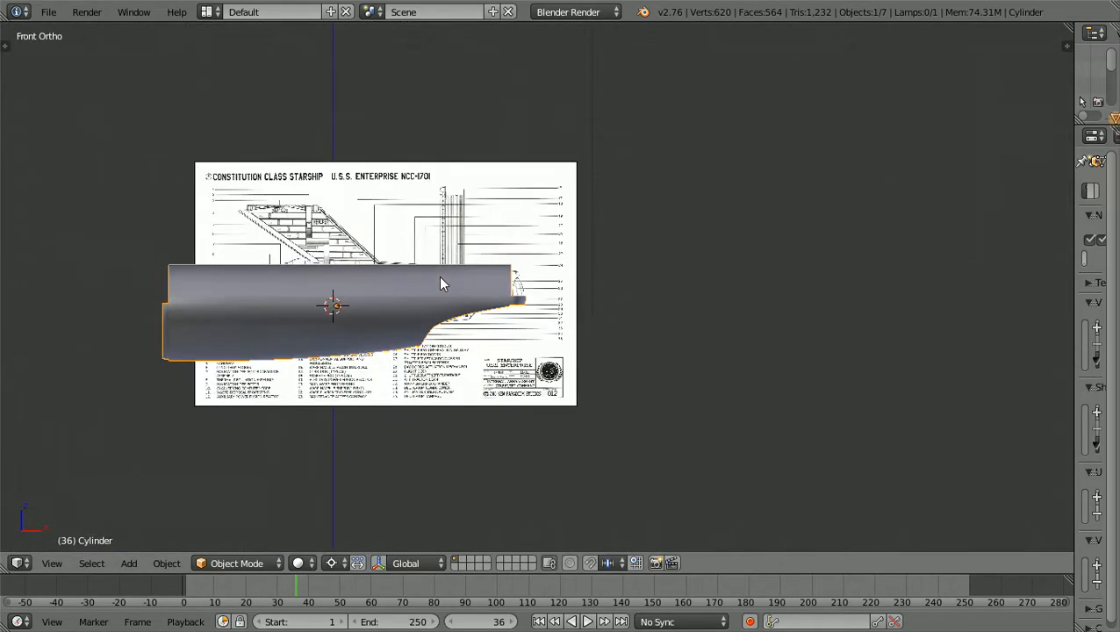
pyautogui.scroll(-1, 442, 283)
pyautogui.scroll(-2, 442, 283)
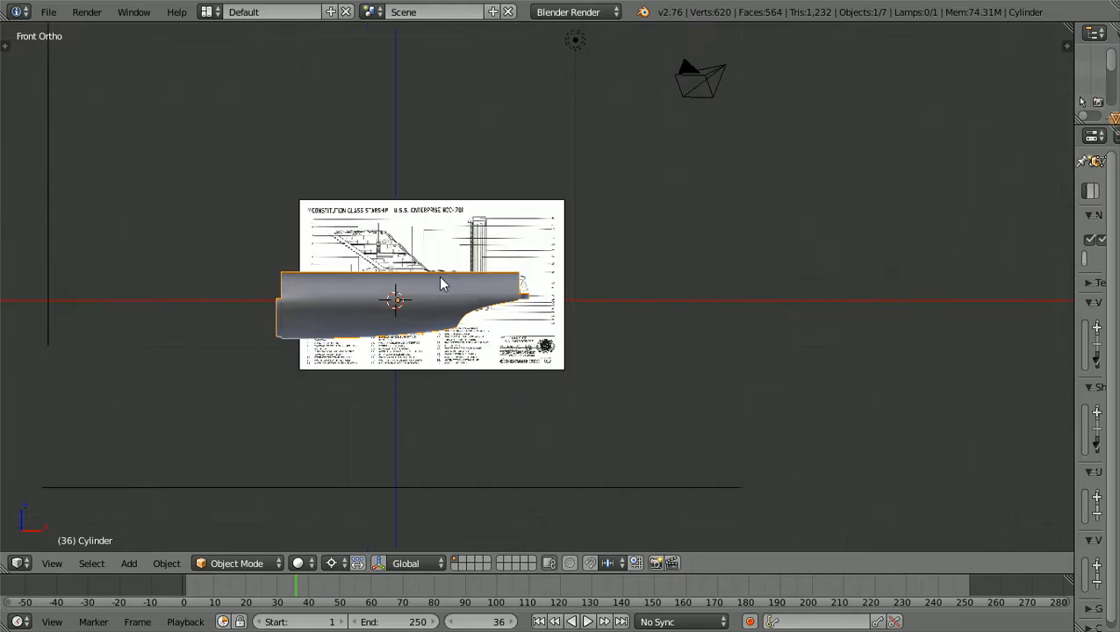
pyautogui.press('KP_7')
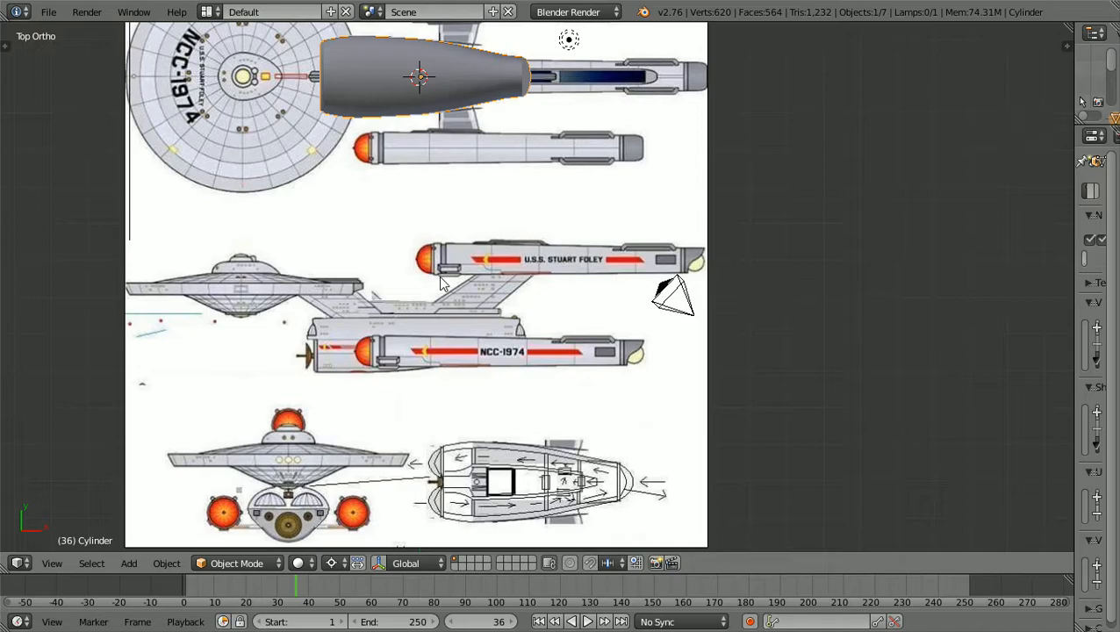
pyautogui.press('KP_1')
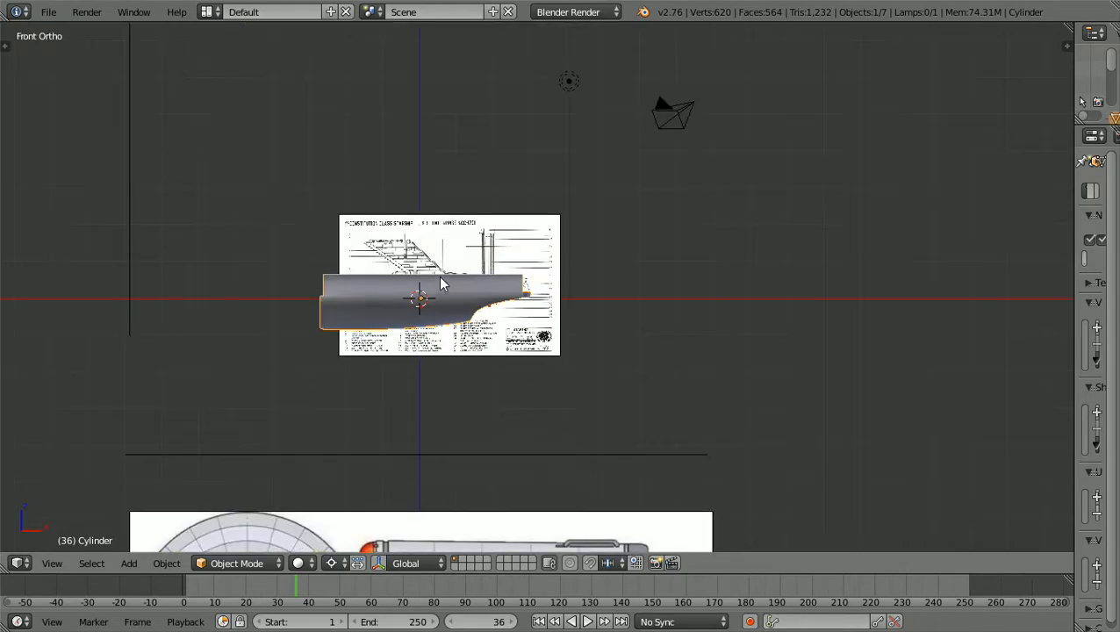
pyautogui.scroll(-5, 442, 284)
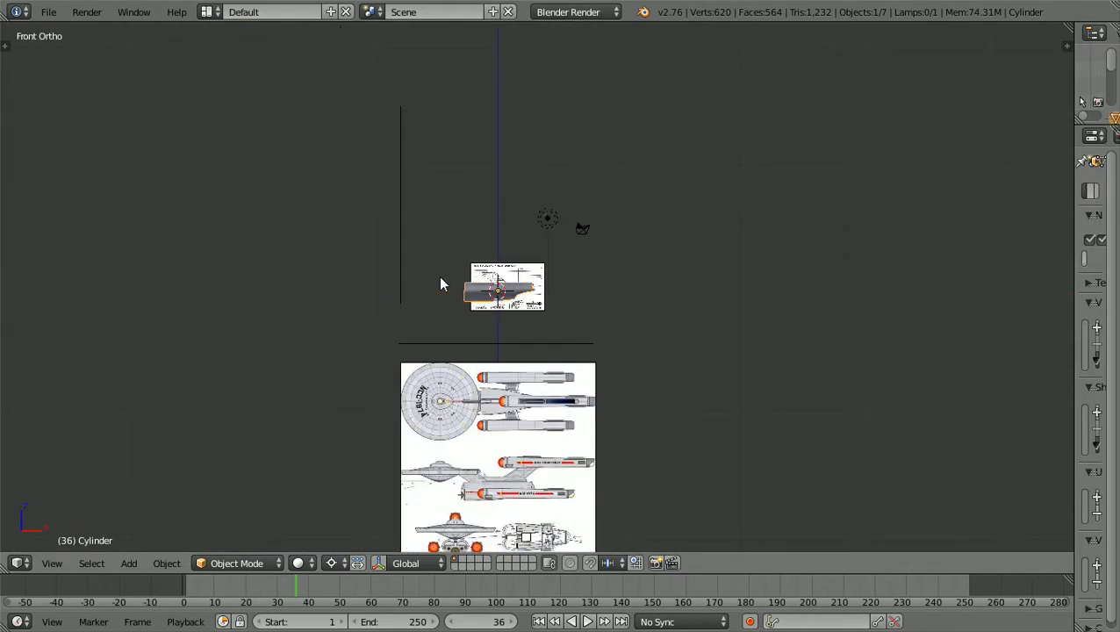
pyautogui.press('a')
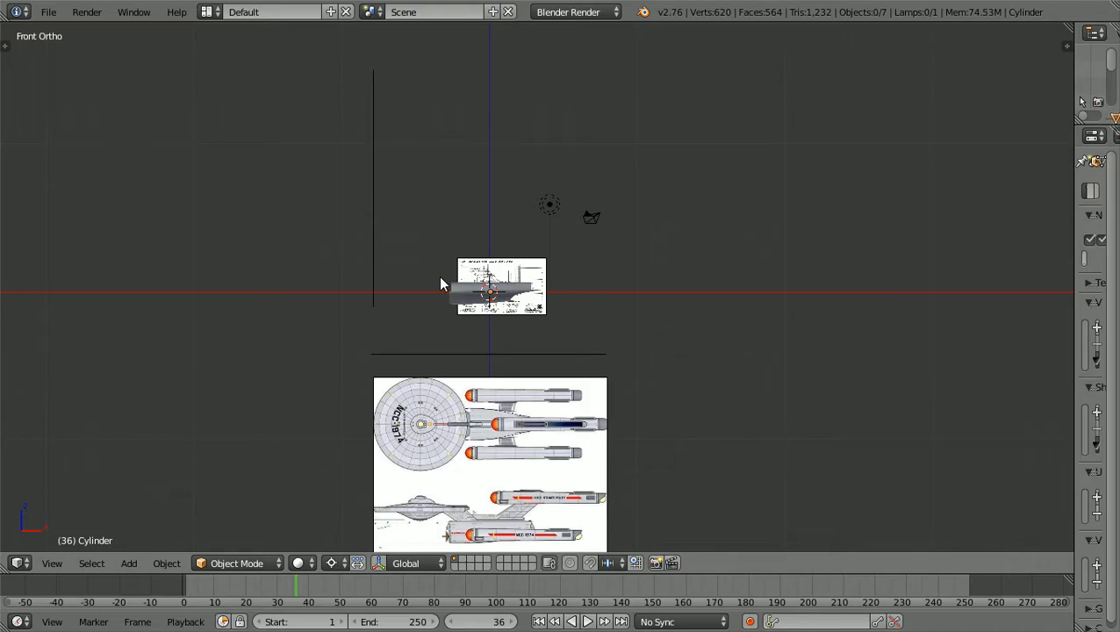
pyautogui.scroll(-2, 497, 336)
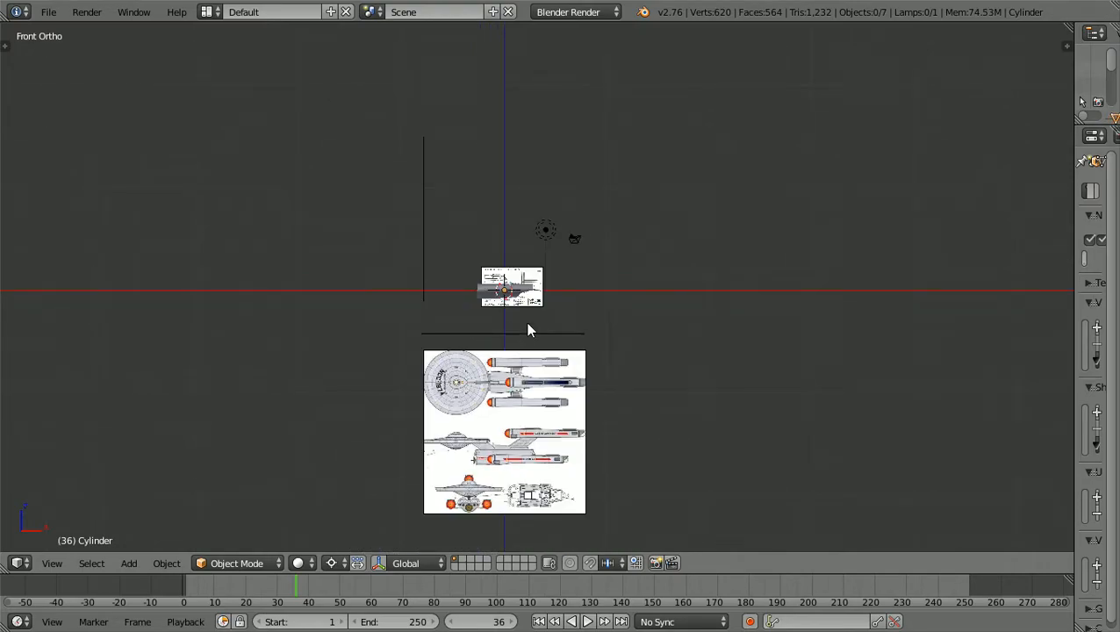
pyautogui.scroll(1, 528, 330)
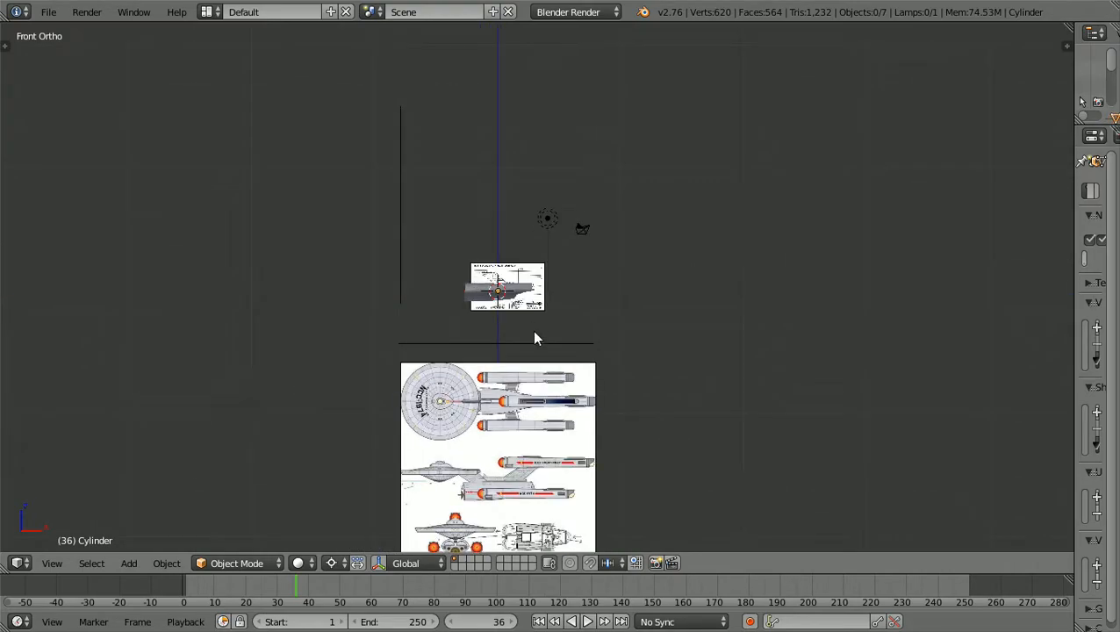
# Select the NCC-1974 reference sheet and raise it along the global Z axis until its side view sits behind the engineering hull
pyautogui.rightClick(595, 446)
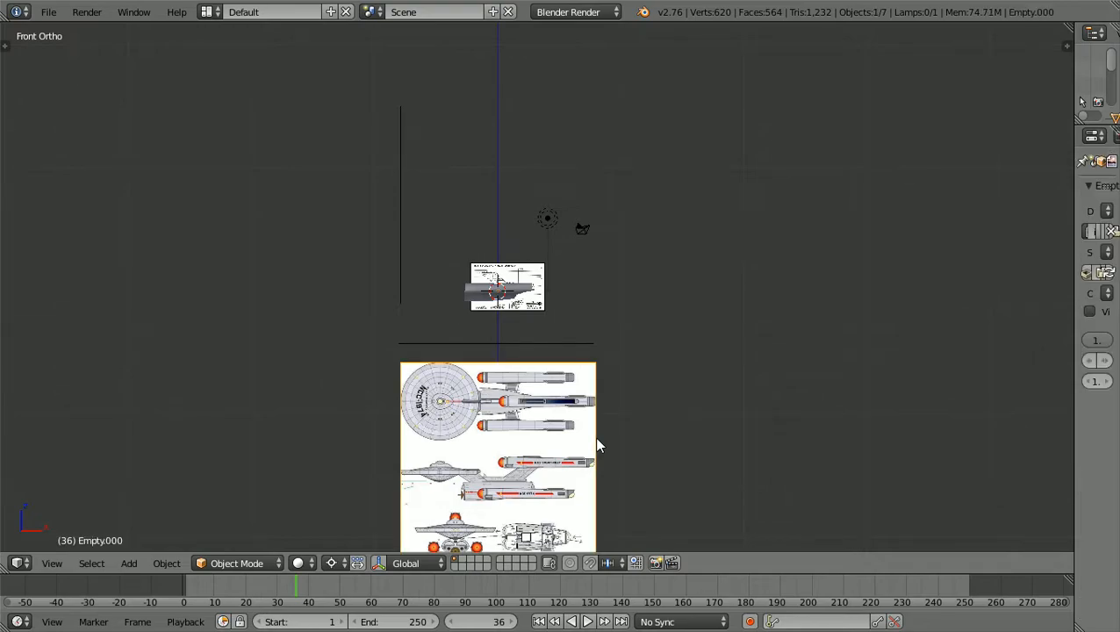
pyautogui.scroll(1, 598, 445)
pyautogui.press('g')
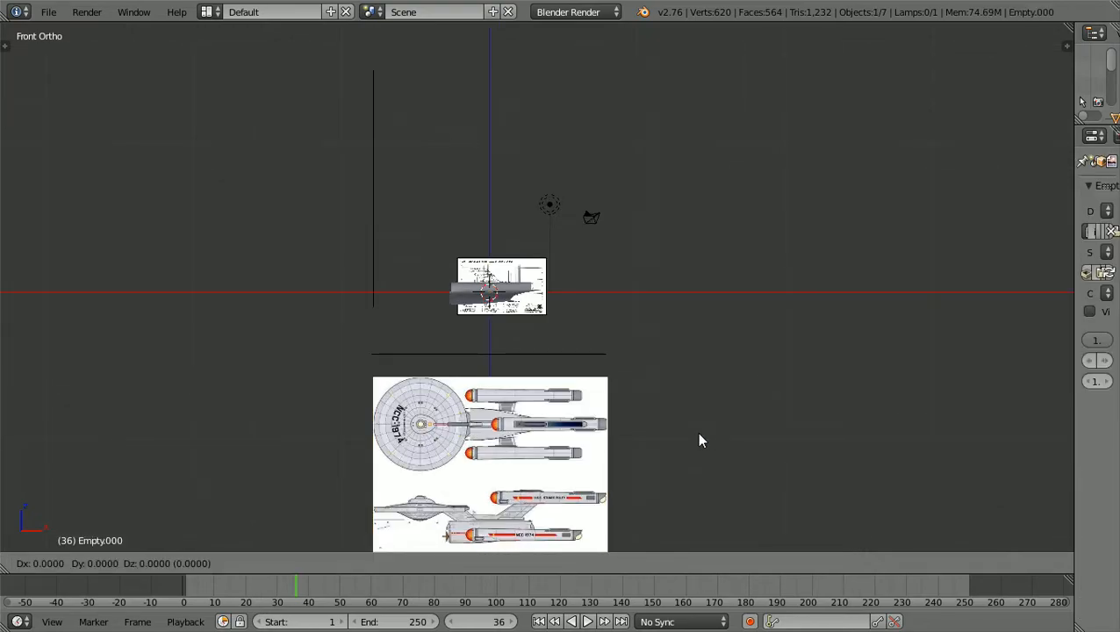
pyautogui.press('z')
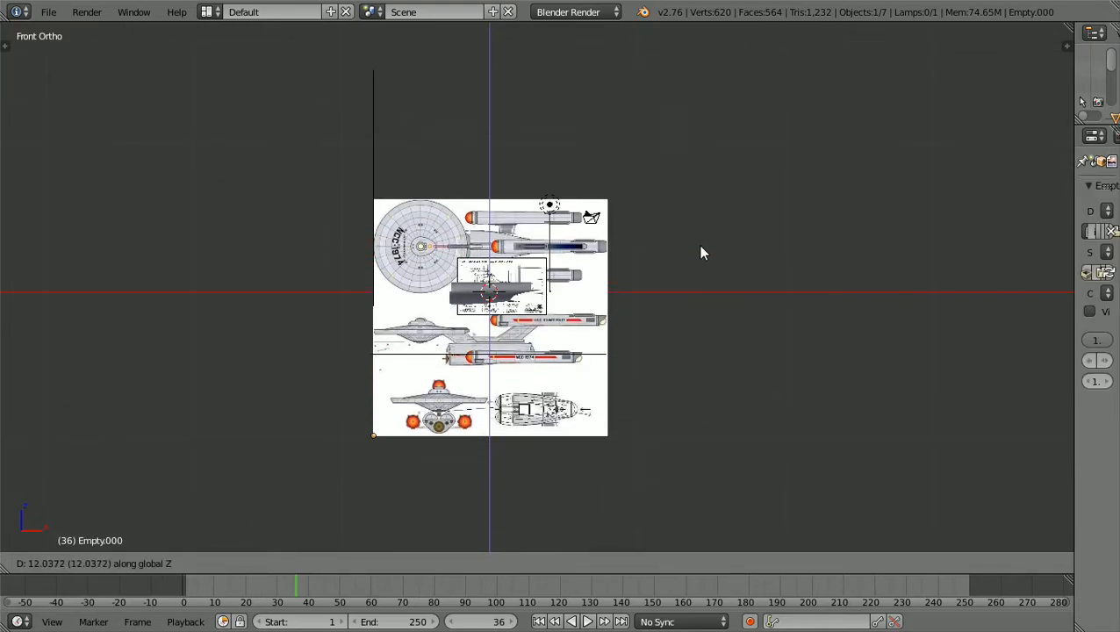
pyautogui.click(710, 202)
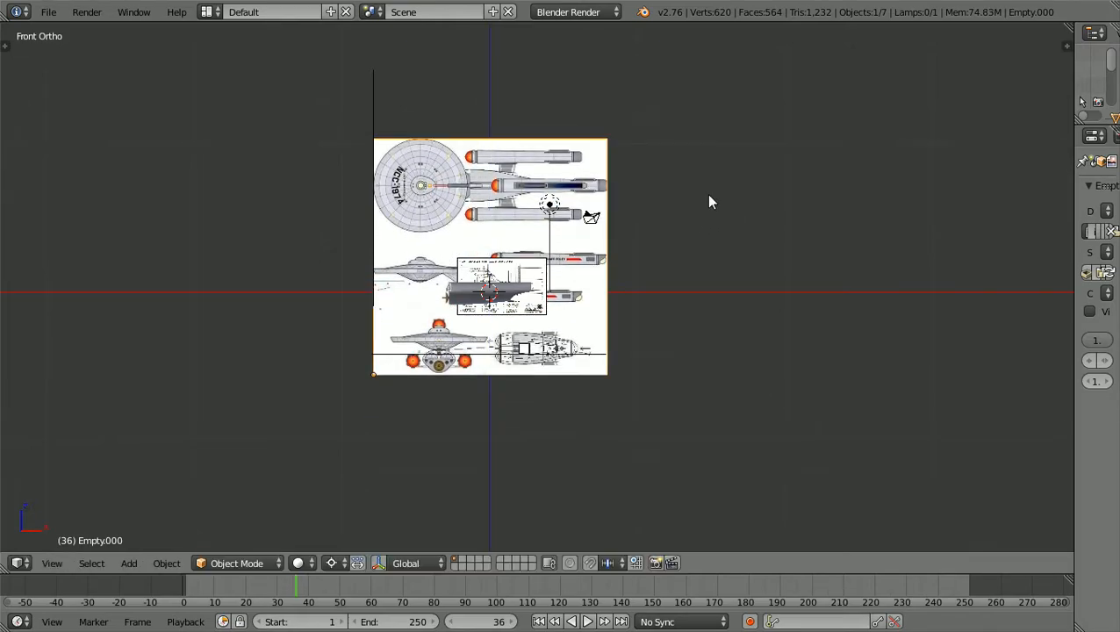
# Fine-tune the NCC-1974 reference sheet's height by moving it about 0.0225 along the global Z axis to match the hull
pyautogui.scroll(5, 711, 202)
pyautogui.scroll(3, 709, 201)
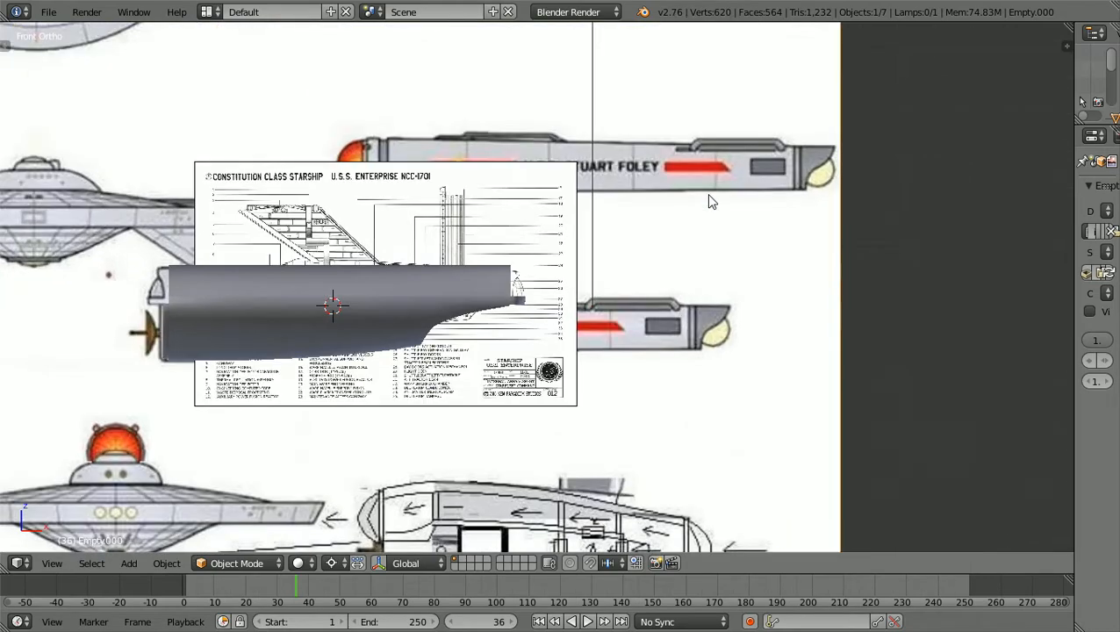
pyautogui.keyDown('ctrl'); pyautogui.scroll(1, 709, 202); pyautogui.keyUp('ctrl')
pyautogui.keyDown('ctrl'); pyautogui.scroll(2, 709, 202); pyautogui.keyUp('ctrl')
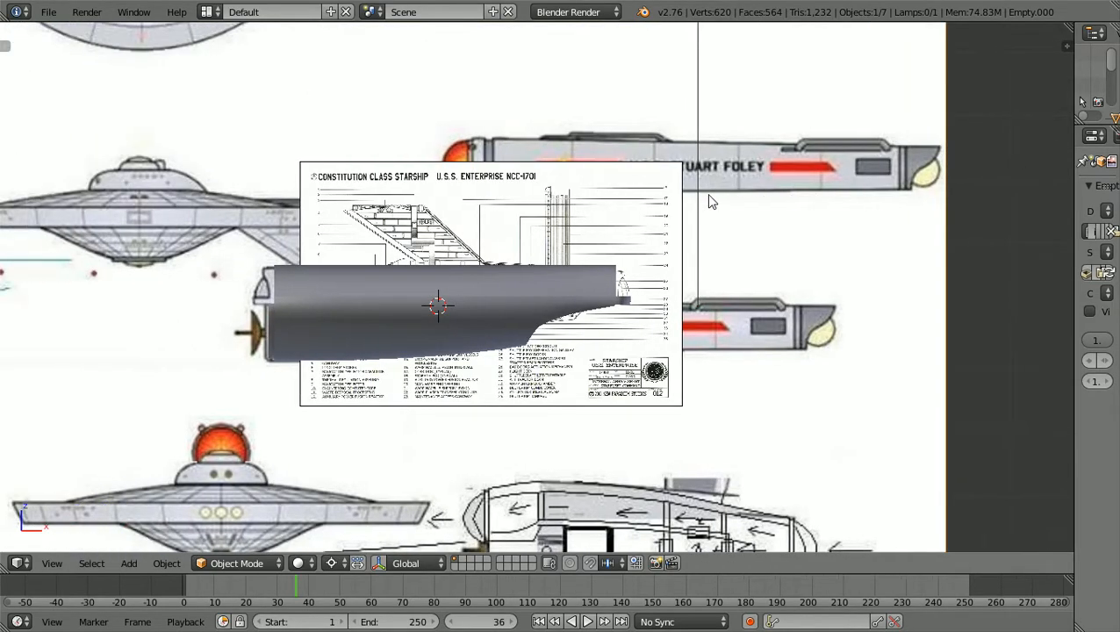
pyautogui.scroll(1, 710, 202)
pyautogui.keyDown('ctrl'); pyautogui.scroll(1, 709, 202); pyautogui.keyUp('ctrl')
pyautogui.keyDown('ctrl'); pyautogui.scroll(1, 711, 202); pyautogui.keyUp('ctrl')
pyautogui.scroll(1, 711, 202)
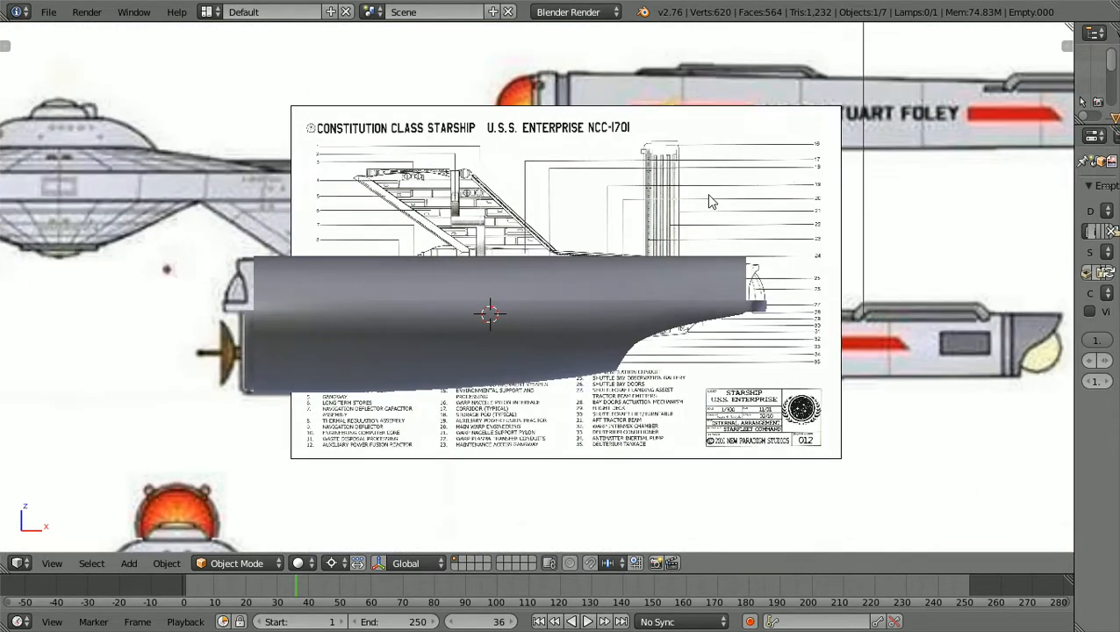
pyautogui.keyDown('ctrl'); pyautogui.scroll(1, 709, 201); pyautogui.keyUp('ctrl')
pyautogui.scroll(1, 709, 200)
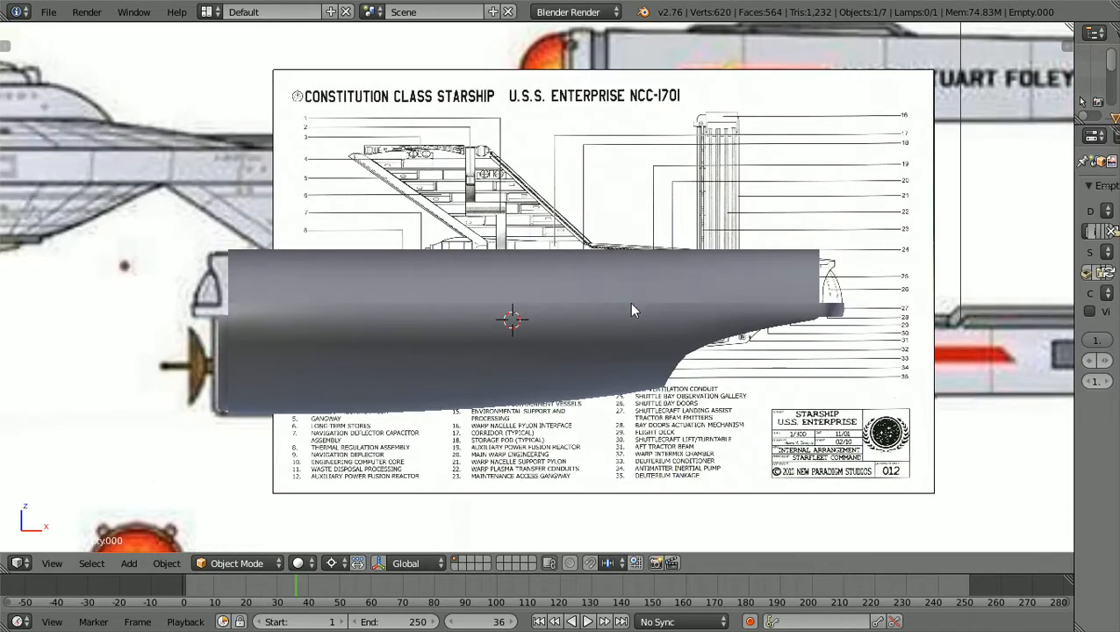
pyautogui.press('g')
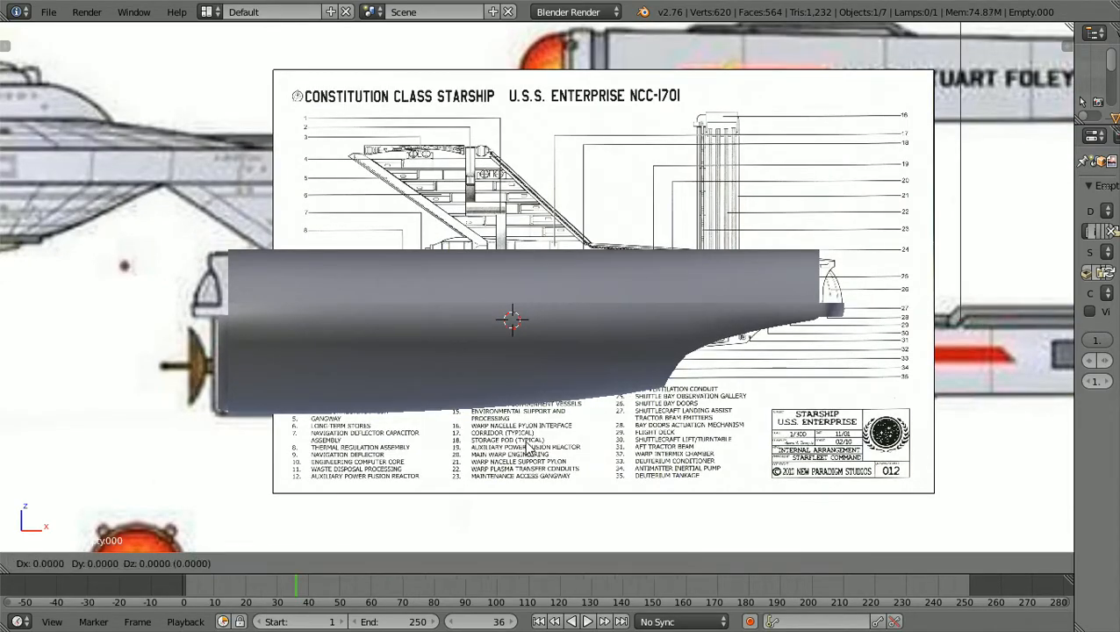
pyautogui.press('z')
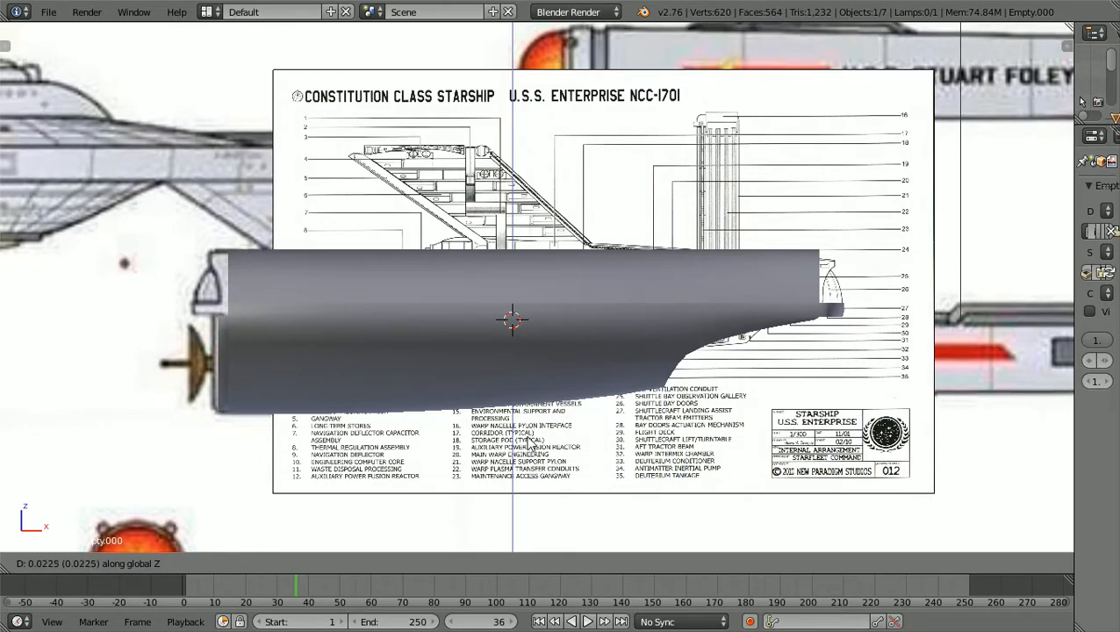
pyautogui.click(532, 444)
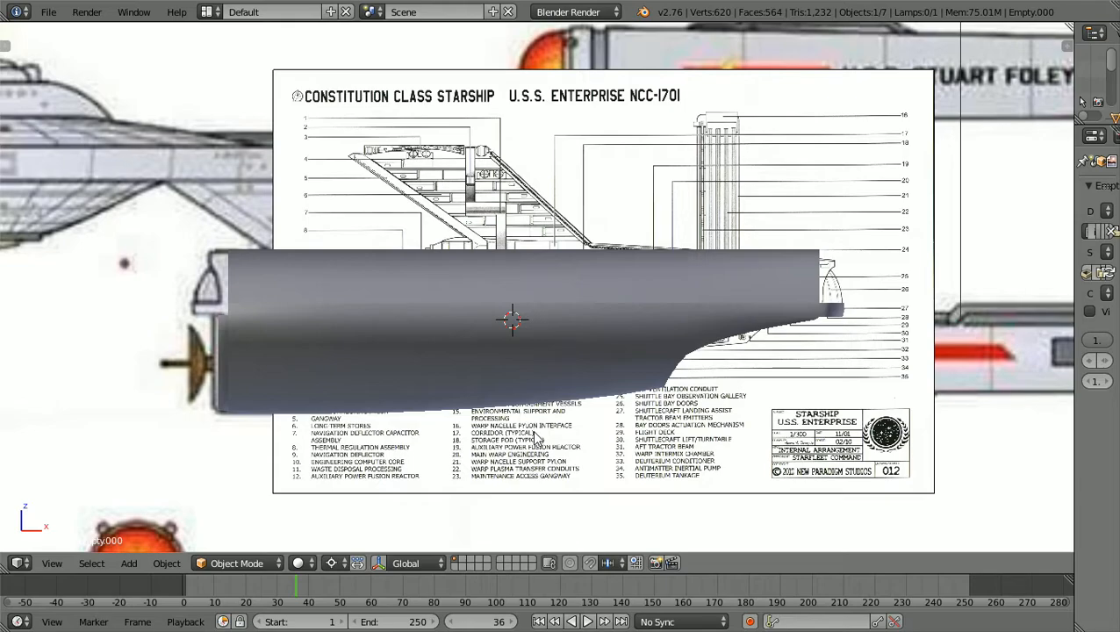
# Select the engineering hull and move it about -0.0525 along the global X axis
pyautogui.rightClick(436, 344)
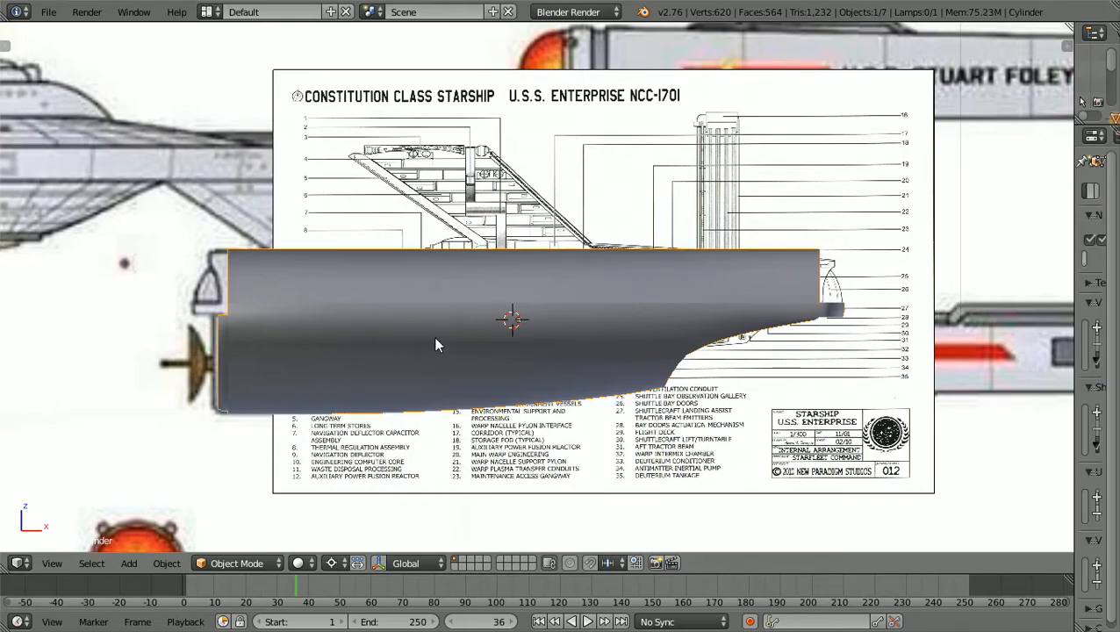
pyautogui.press('g')
pyautogui.press('x')
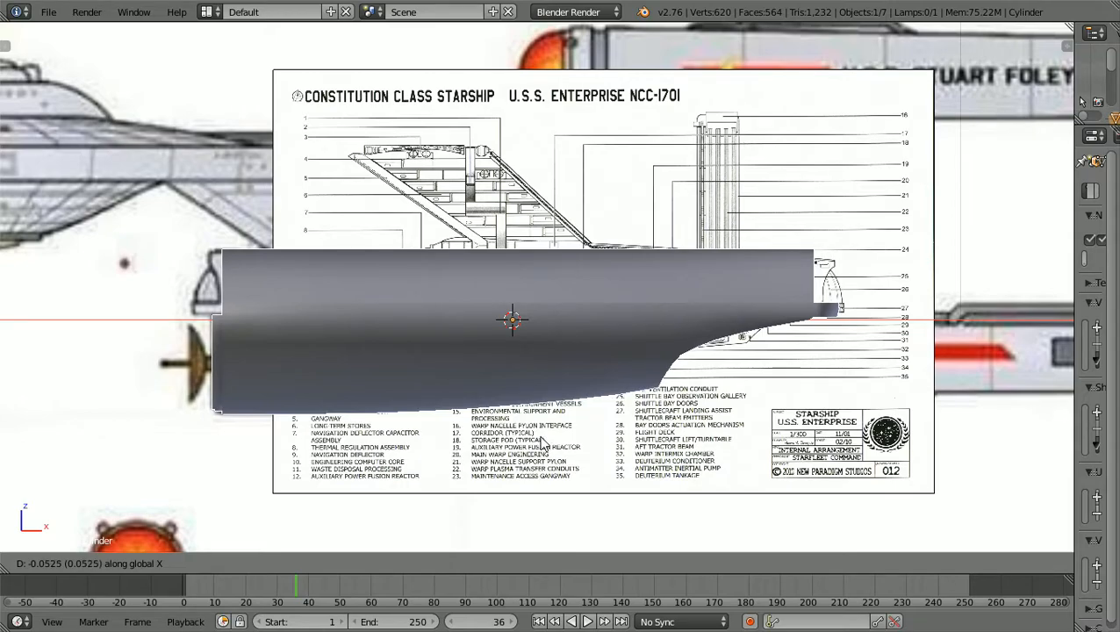
pyautogui.click(544, 445)
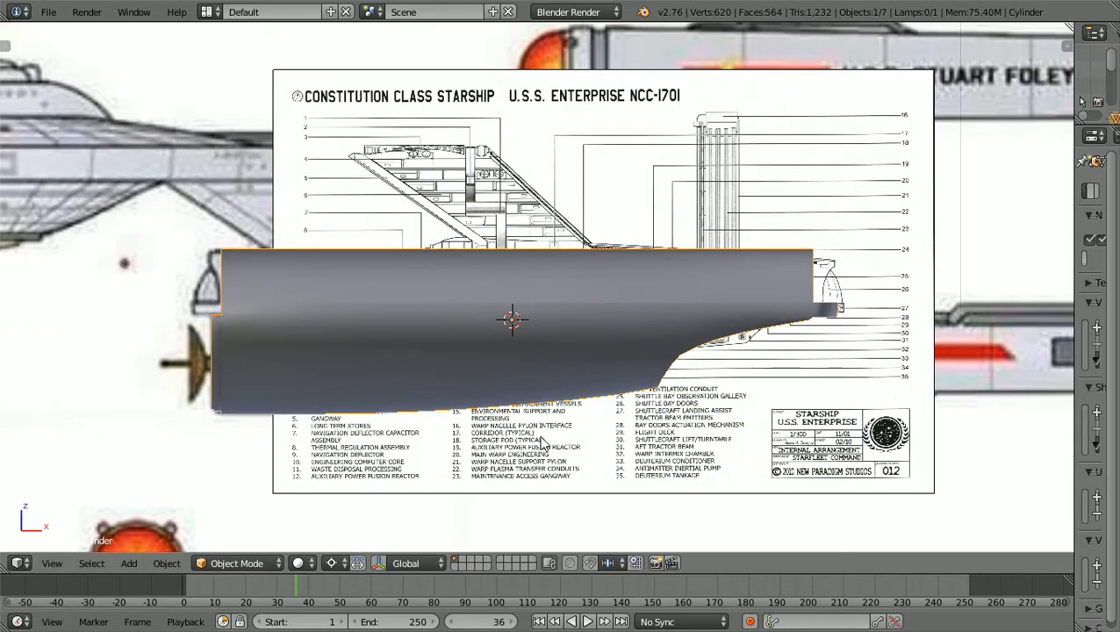
# Select the NCC-1974 reference sheet and check the hull's front end against its deflector dish area
pyautogui.keyDown('ctrl'); pyautogui.scroll(7, 539, 443); pyautogui.keyUp('ctrl')
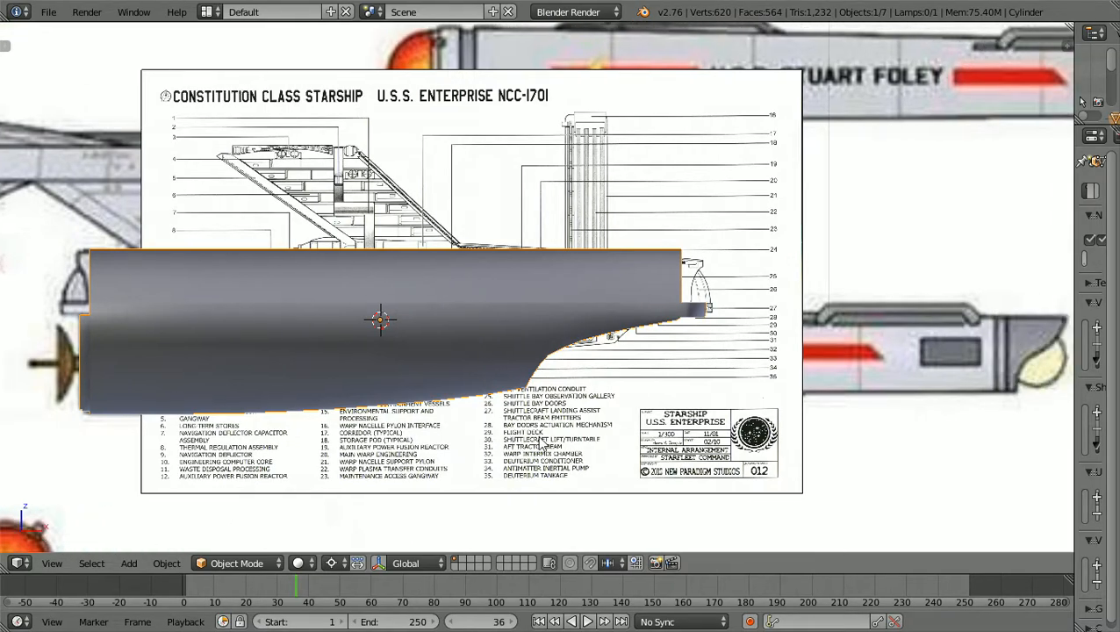
pyautogui.keyDown('ctrl'); pyautogui.scroll(4, 543, 445); pyautogui.keyUp('ctrl')
pyautogui.scroll(-7, 540, 524)
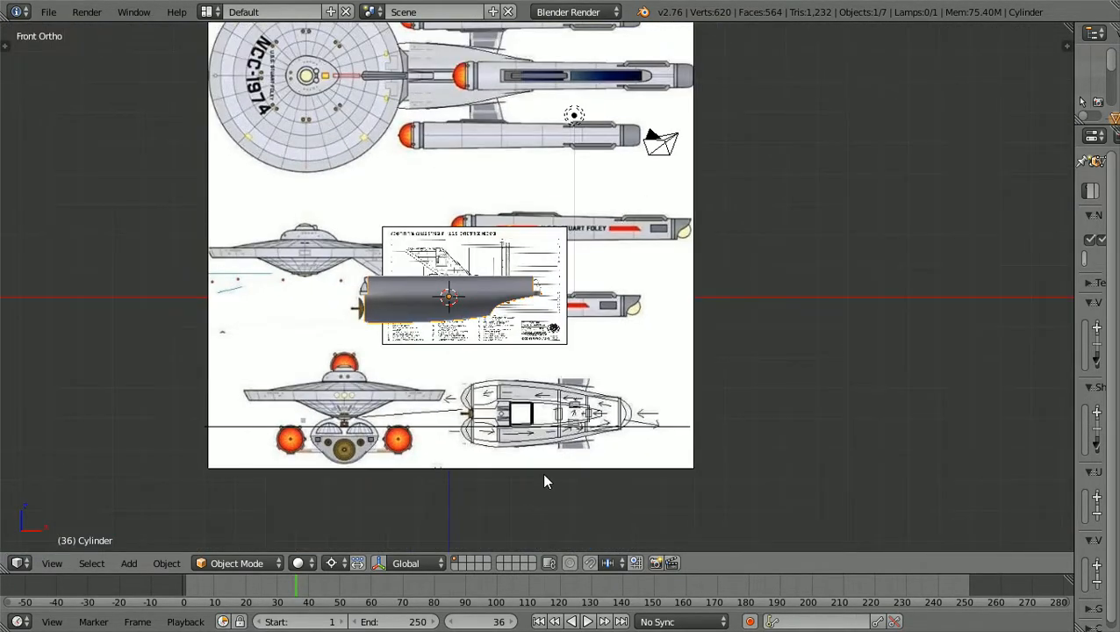
pyautogui.rightClick(543, 465)
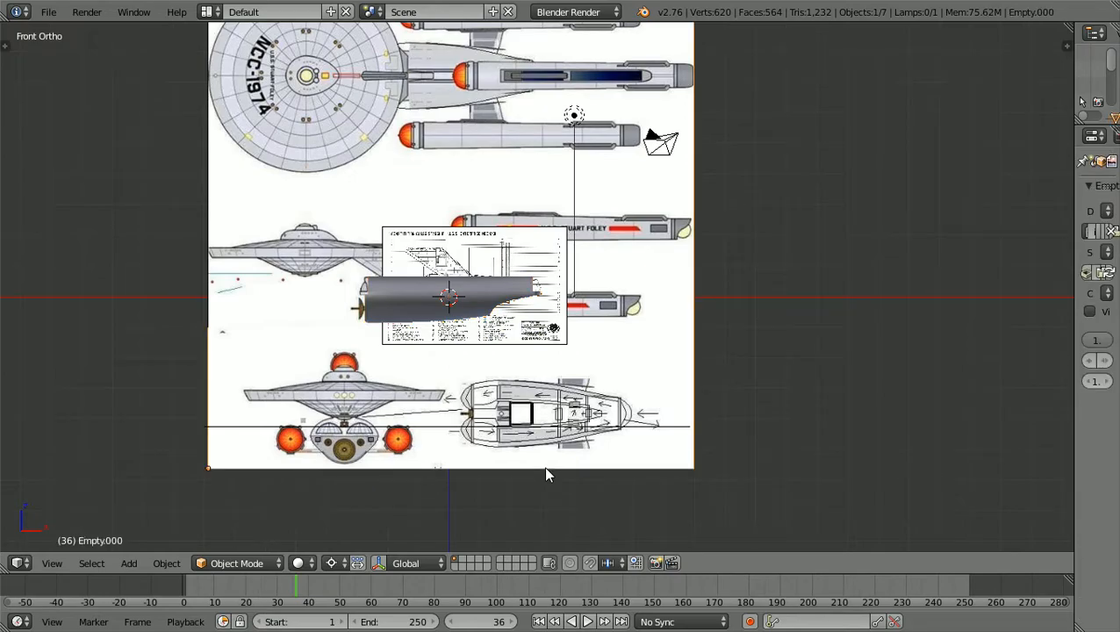
pyautogui.scroll(4, 545, 470)
pyautogui.scroll(1, 545, 471)
pyautogui.keyDown('ctrl'); pyautogui.scroll(3, 545, 470); pyautogui.keyUp('ctrl')
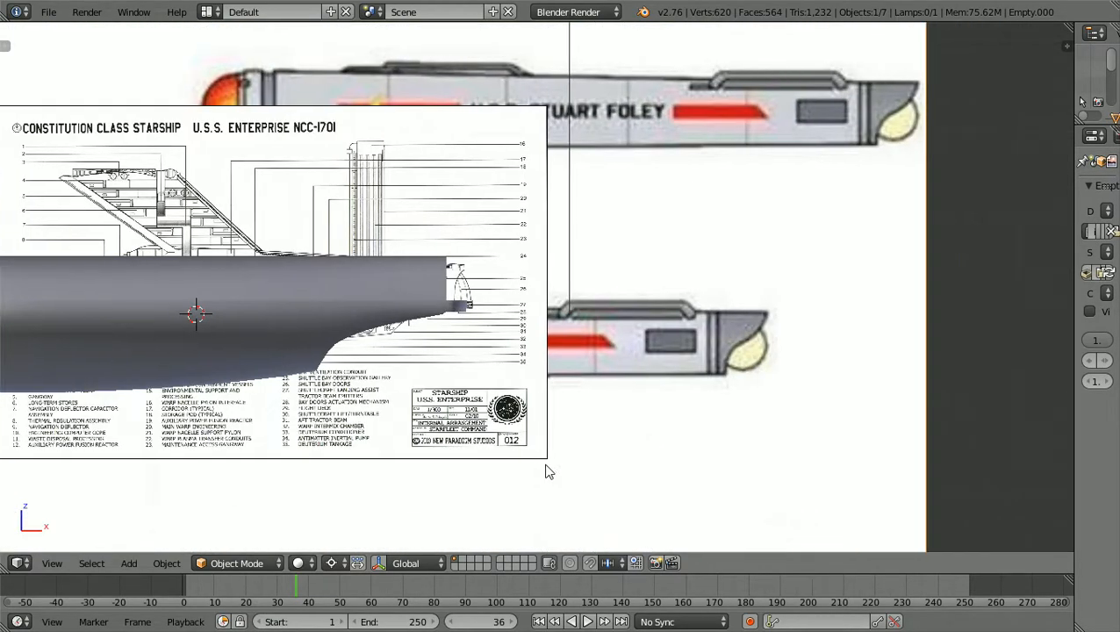
pyautogui.keyDown('ctrl'); pyautogui.scroll(-8, 545, 467); pyautogui.keyUp('ctrl')
pyautogui.keyDown('ctrl'); pyautogui.scroll(-5, 545, 472); pyautogui.keyUp('ctrl')
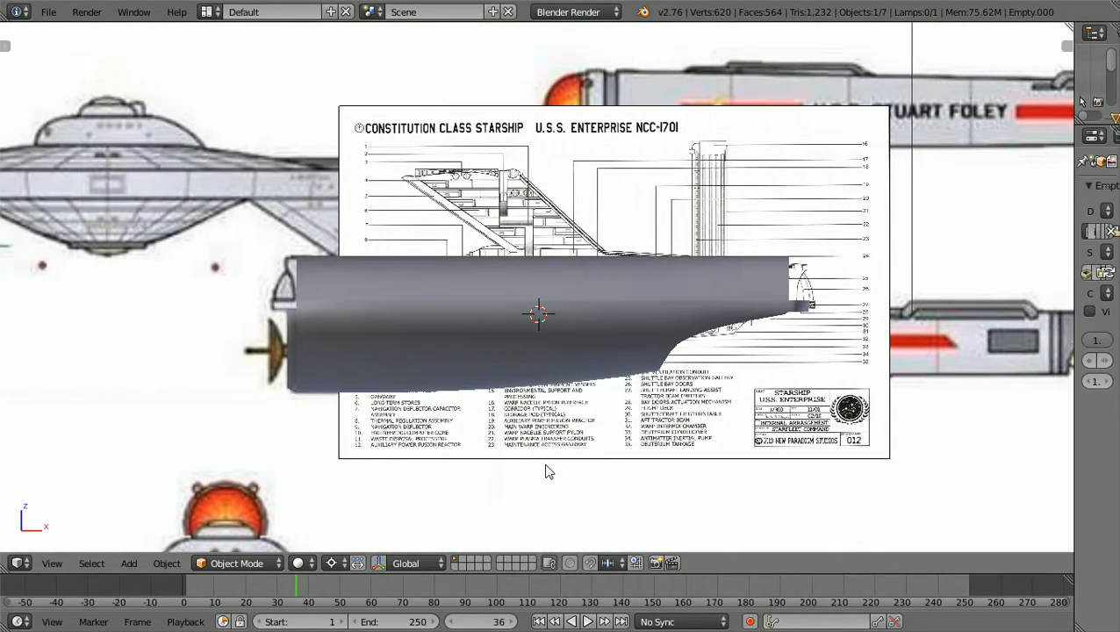
pyautogui.scroll(5, 546, 472)
pyautogui.keyDown('ctrl'); pyautogui.scroll(-8, 545, 471); pyautogui.keyUp('ctrl')
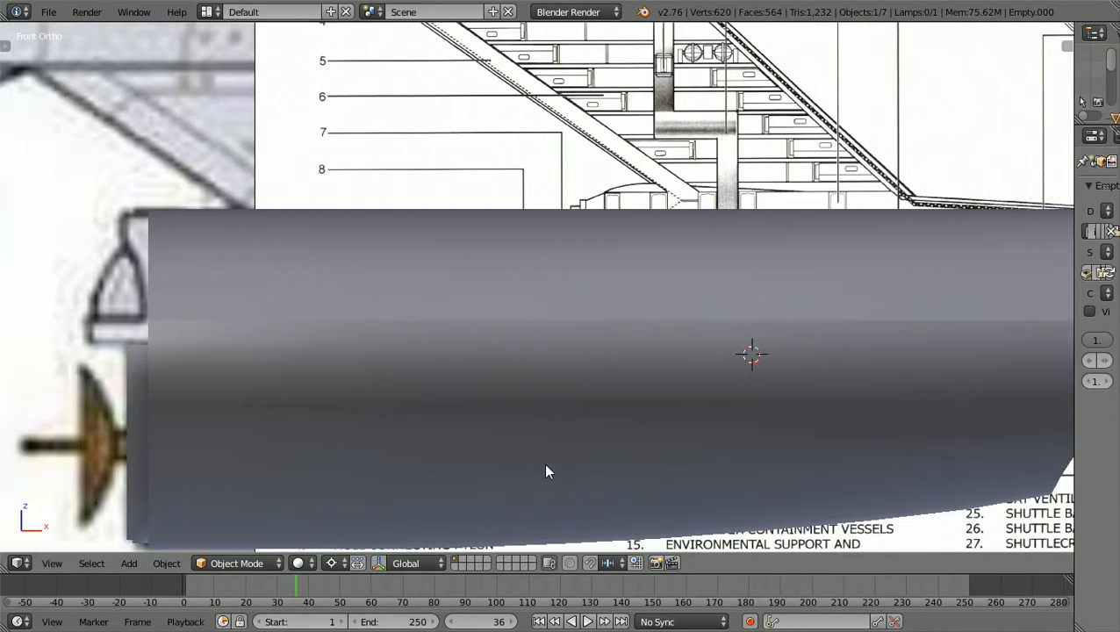
pyautogui.scroll(1, 545, 471)
pyautogui.scroll(-2, 545, 472)
pyautogui.scroll(-1, 545, 472)
# Compare the hull's stern with the shuttle bay area of the Constitution class blueprint and its bow with the NCC-1974 sheet
pyautogui.keyDown('ctrl'); pyautogui.scroll(12, 546, 472); pyautogui.keyUp('ctrl')
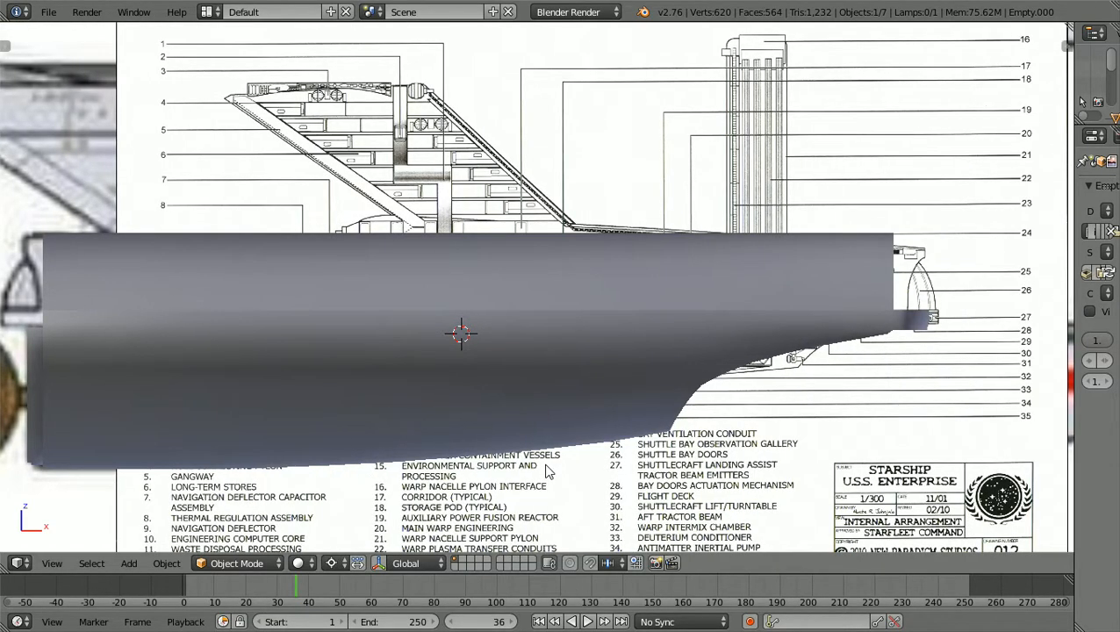
pyautogui.keyDown('ctrl'); pyautogui.scroll(-1, 546, 471); pyautogui.keyUp('ctrl')
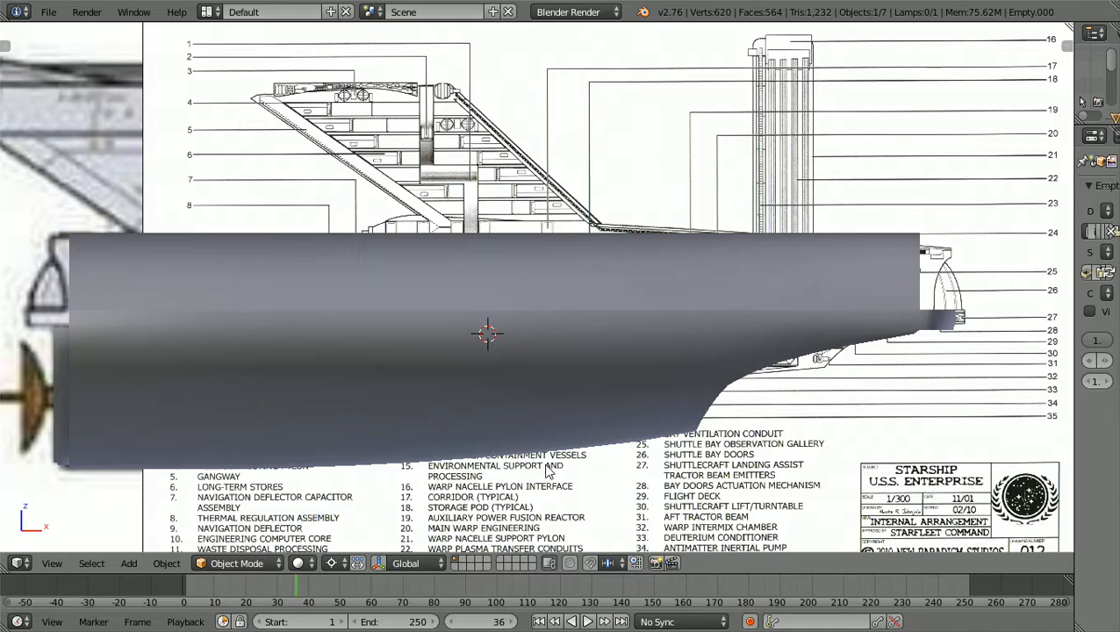
pyautogui.keyDown('ctrl'); pyautogui.scroll(3, 546, 471); pyautogui.keyUp('ctrl')
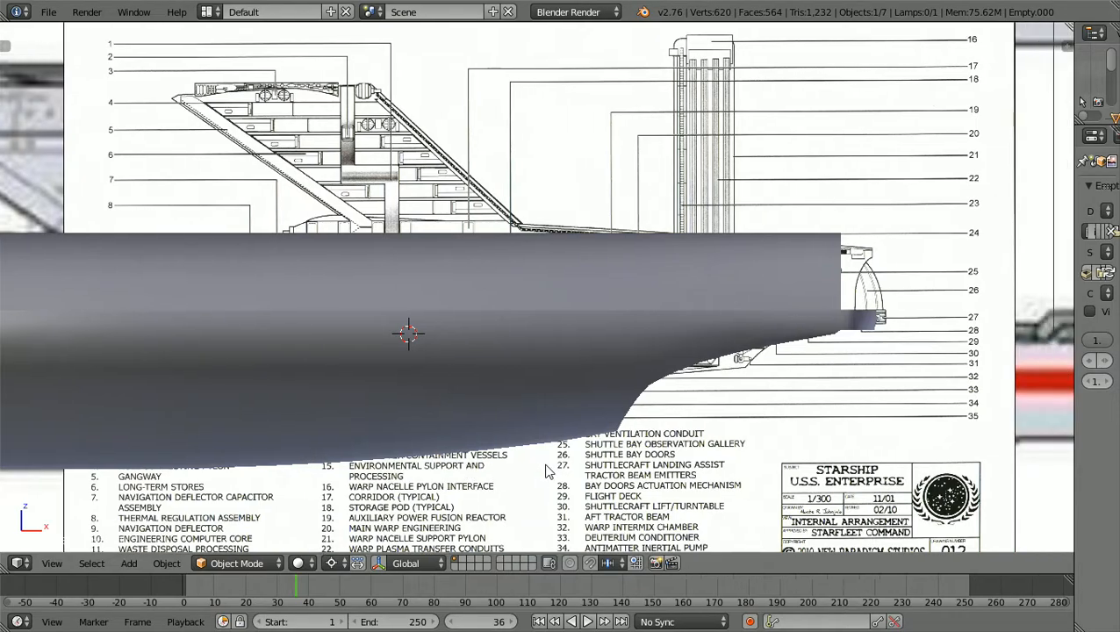
pyautogui.keyDown('ctrl'); pyautogui.scroll(-4, 546, 472); pyautogui.keyUp('ctrl')
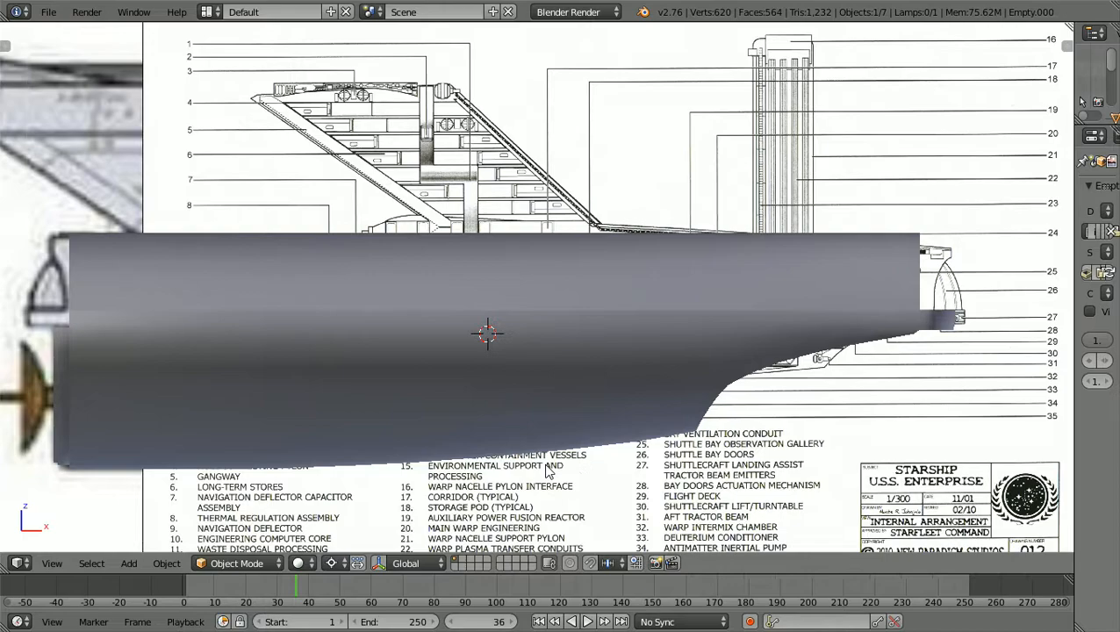
pyautogui.keyDown('ctrl'); pyautogui.scroll(-2, 154, 304); pyautogui.keyUp('ctrl')
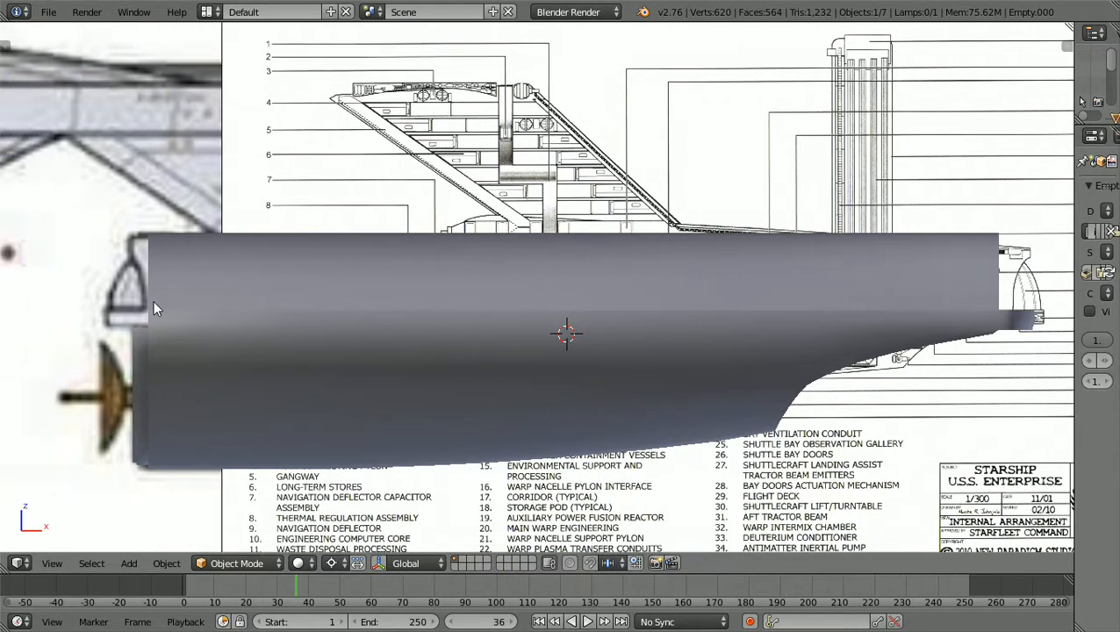
pyautogui.keyDown('ctrl'); pyautogui.scroll(10, 154, 304); pyautogui.keyUp('ctrl')
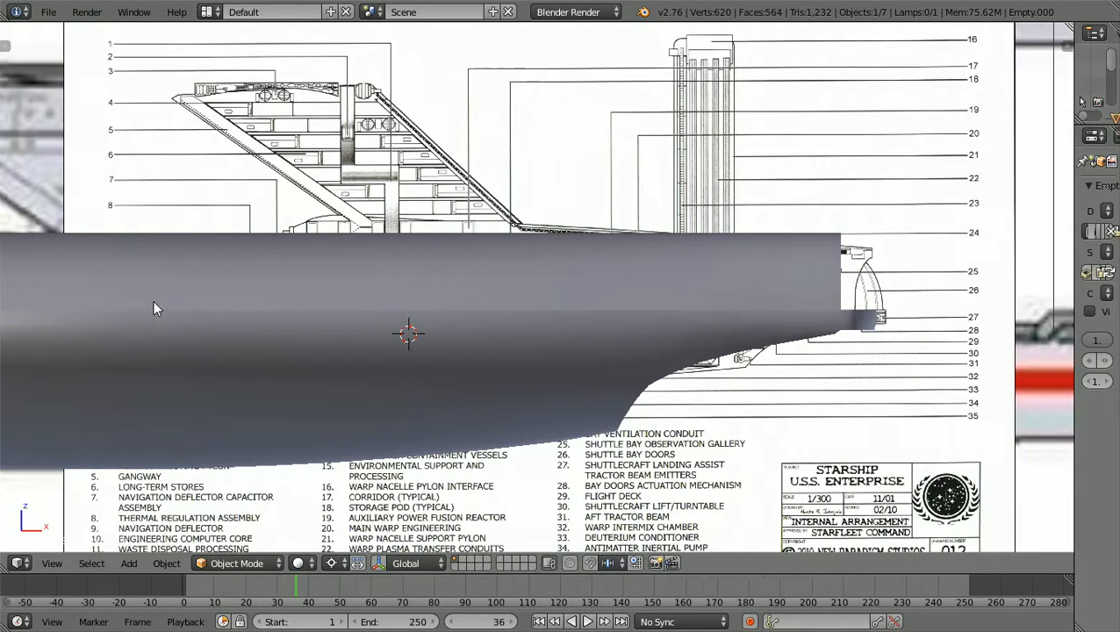
pyautogui.keyDown('ctrl'); pyautogui.scroll(2, 154, 307); pyautogui.keyUp('ctrl')
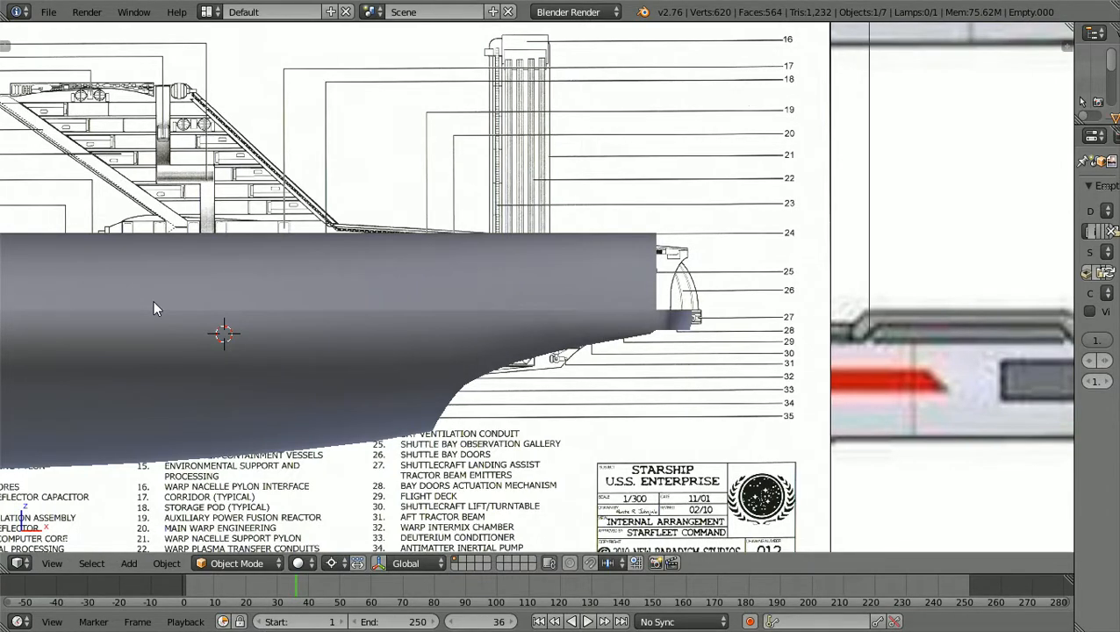
pyautogui.keyDown('ctrl'); pyautogui.scroll(4, 202, 317); pyautogui.keyUp('ctrl')
# Select the engineering hull, switch it to Edit Mode and display it in wireframe over the NCC-1974 side view
pyautogui.rightClick(277, 323)
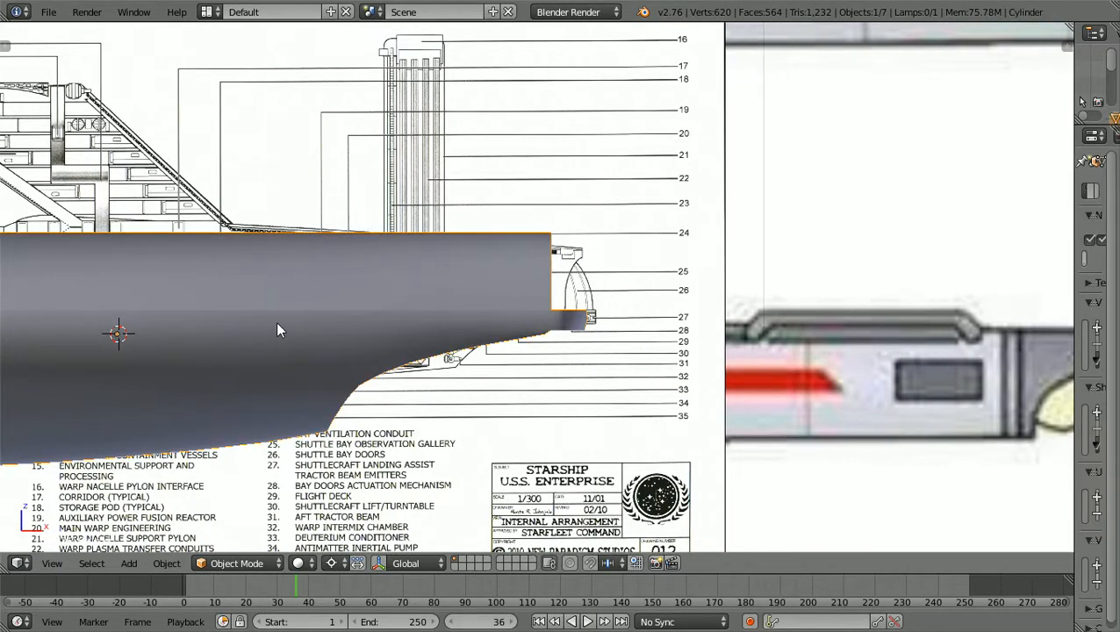
pyautogui.scroll(-2, 274, 375)
pyautogui.click(279, 564)
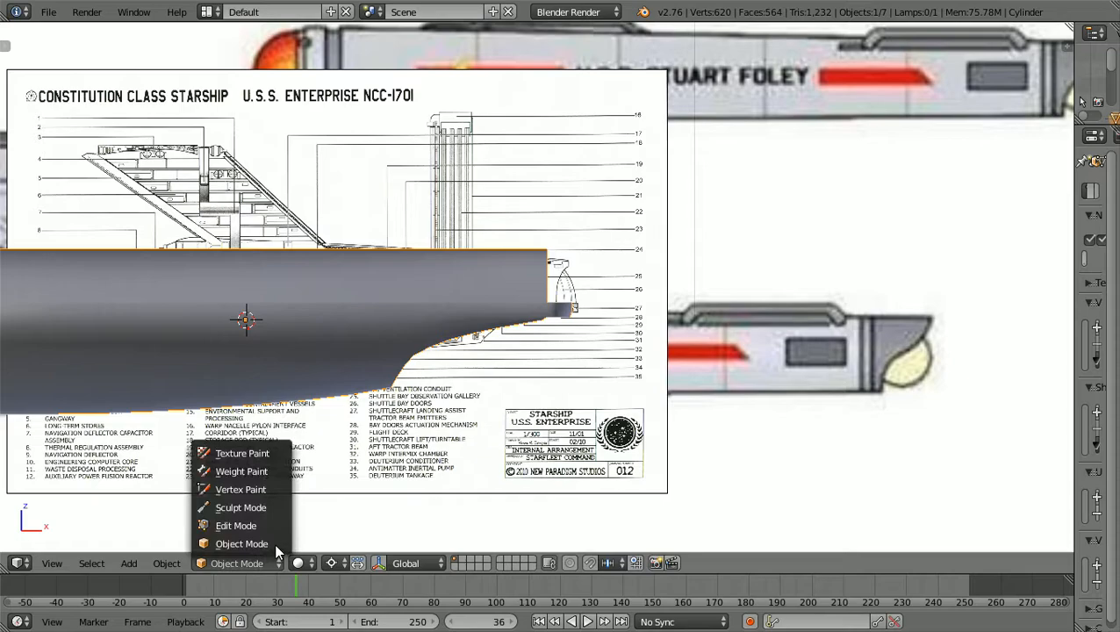
pyautogui.click(279, 528)
pyautogui.keyDown('ctrl'); pyautogui.scroll(1, 535, 263); pyautogui.keyUp('ctrl')
pyautogui.keyDown('ctrl'); pyautogui.scroll(-4, 481, 479); pyautogui.keyUp('ctrl')
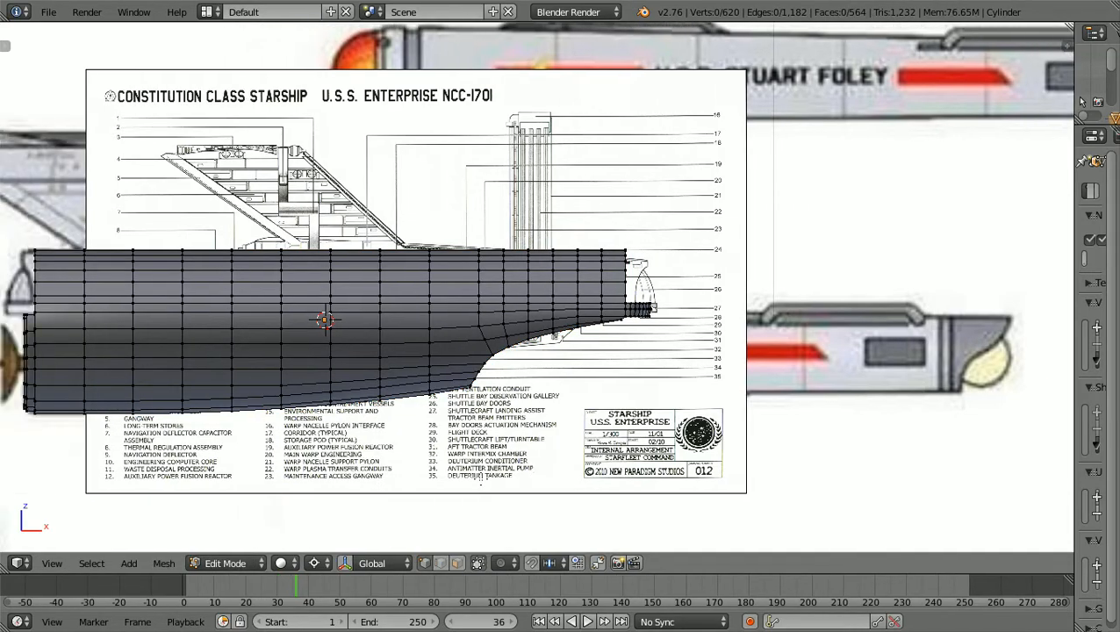
pyautogui.press('z')
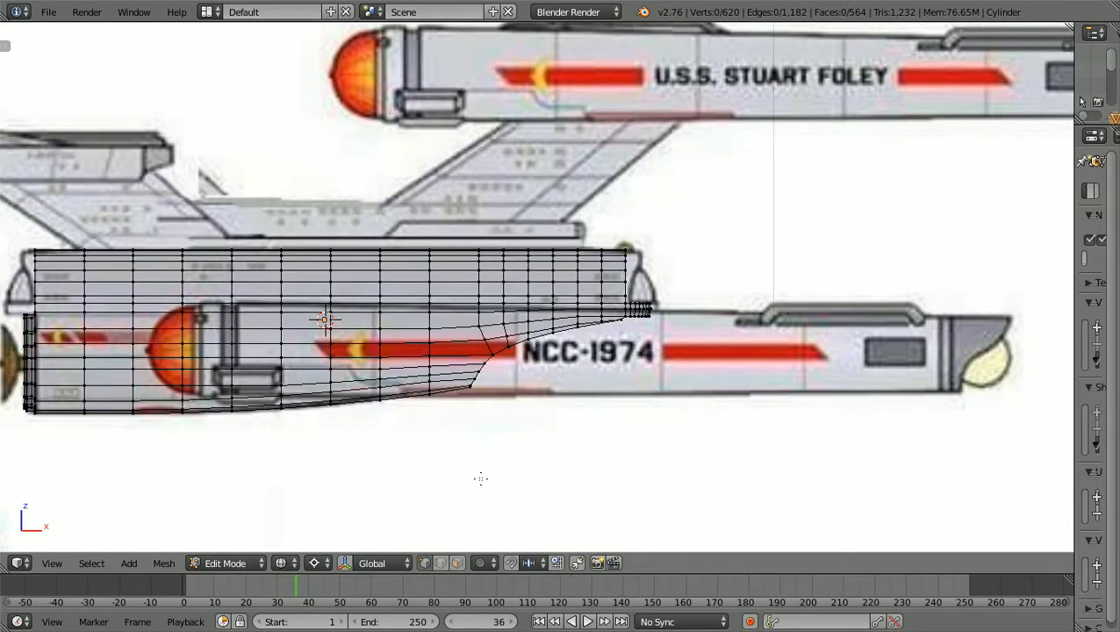
# Examine the hull mesh's bow, underside and stern contours against the NCC-1974 side view
pyautogui.keyDown('ctrl'); pyautogui.scroll(-3, 481, 479); pyautogui.keyUp('ctrl')
pyautogui.scroll(2, 481, 478)
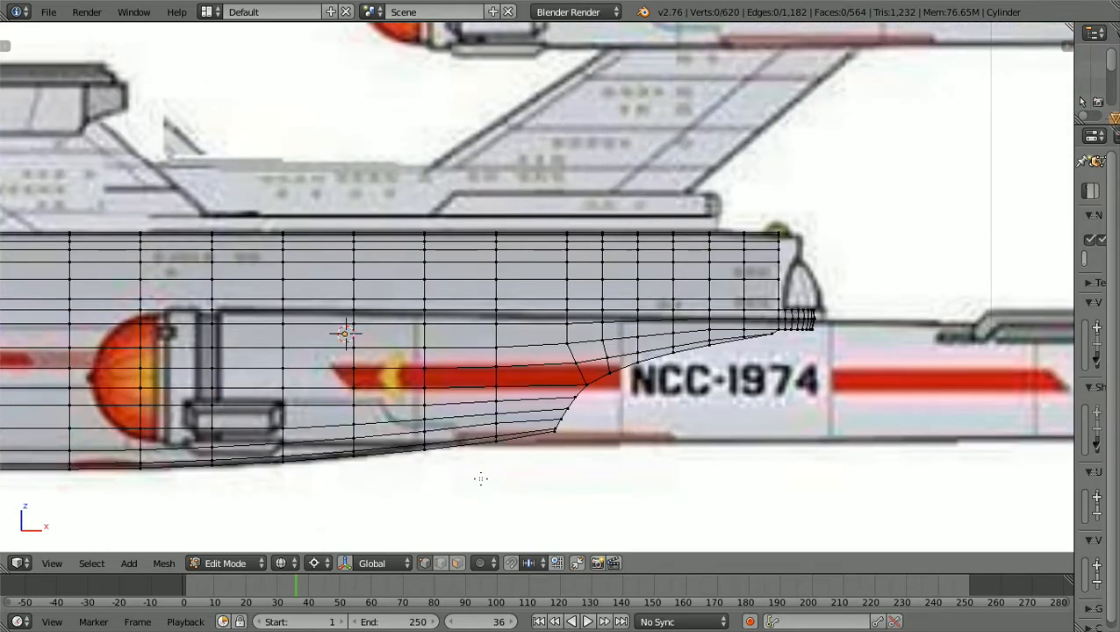
pyautogui.scroll(-1, 481, 478)
pyautogui.keyDown('ctrl'); pyautogui.scroll(-2, 481, 479); pyautogui.keyUp('ctrl')
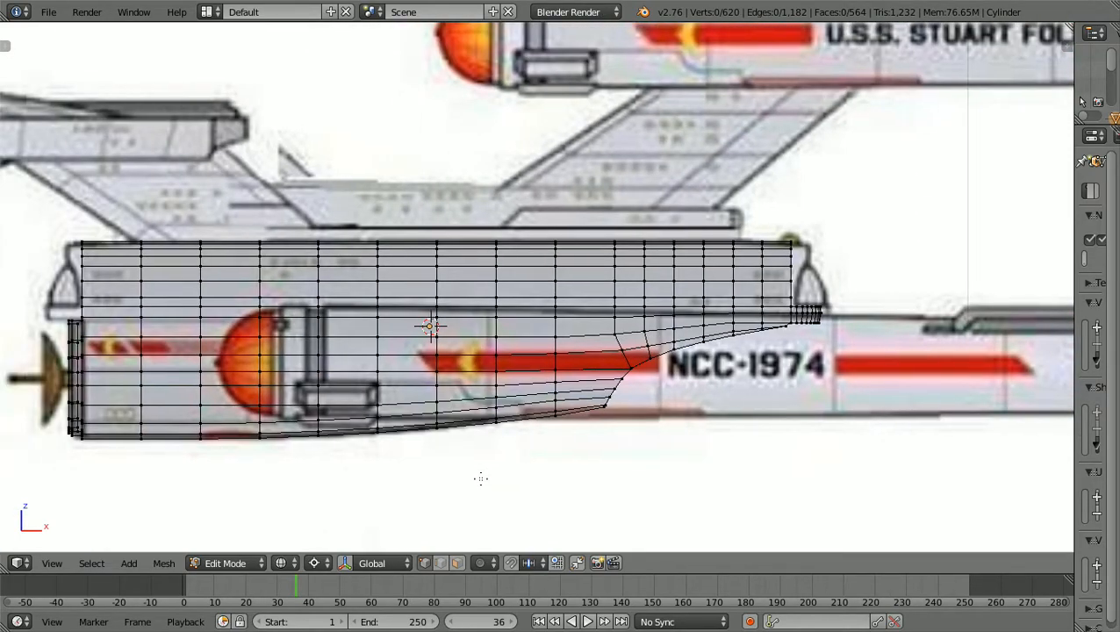
pyautogui.keyDown('ctrl'); pyautogui.scroll(8, 481, 479); pyautogui.keyUp('ctrl')
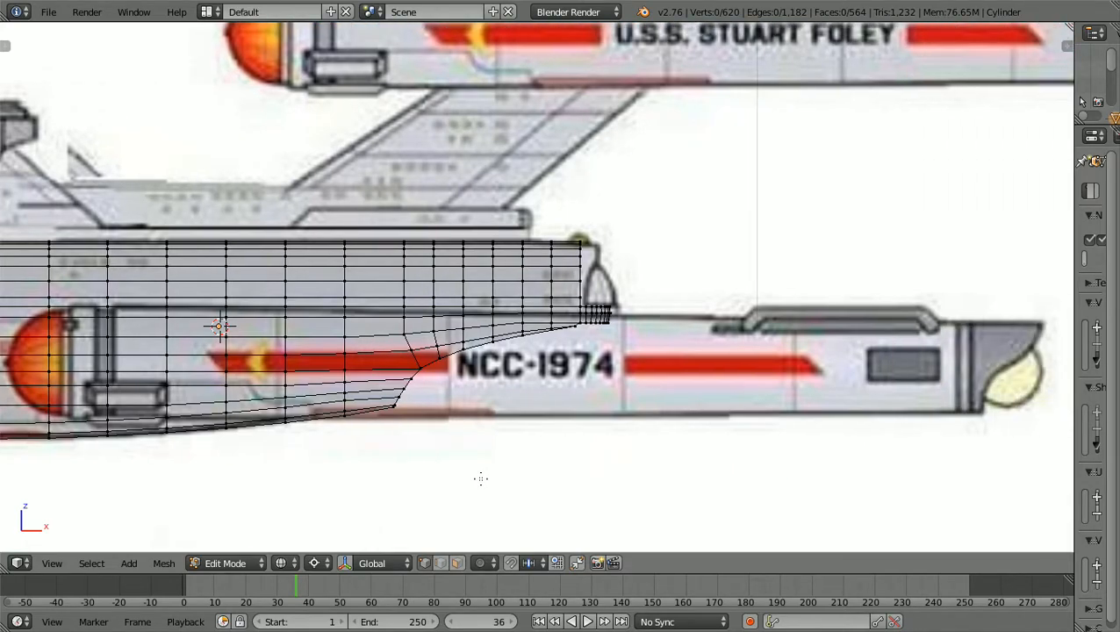
pyautogui.scroll(-1, 481, 479)
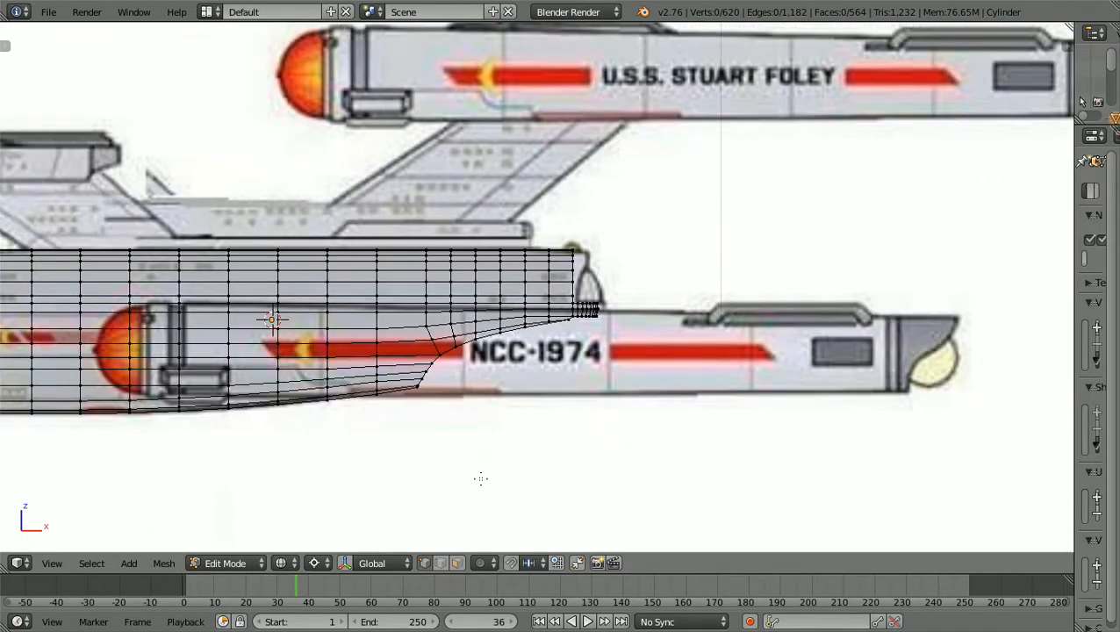
# Display the engineering hull in solid shading and compare its stern contour with the Constitution class blueprint
pyautogui.press('z')
pyautogui.scroll(3, 481, 479)
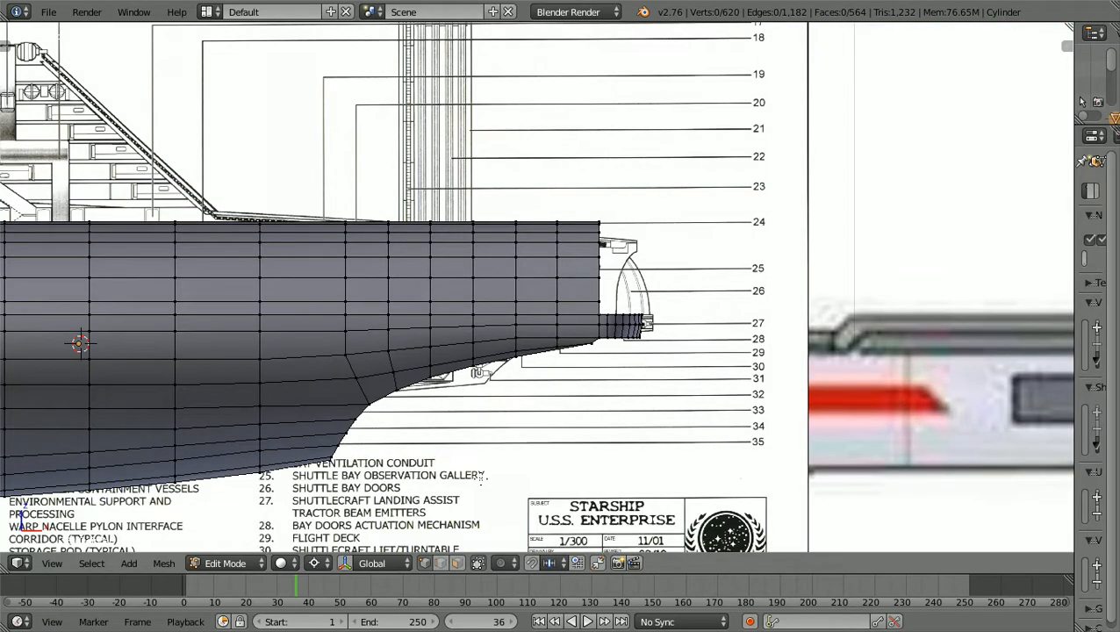
pyautogui.scroll(2, 482, 478)
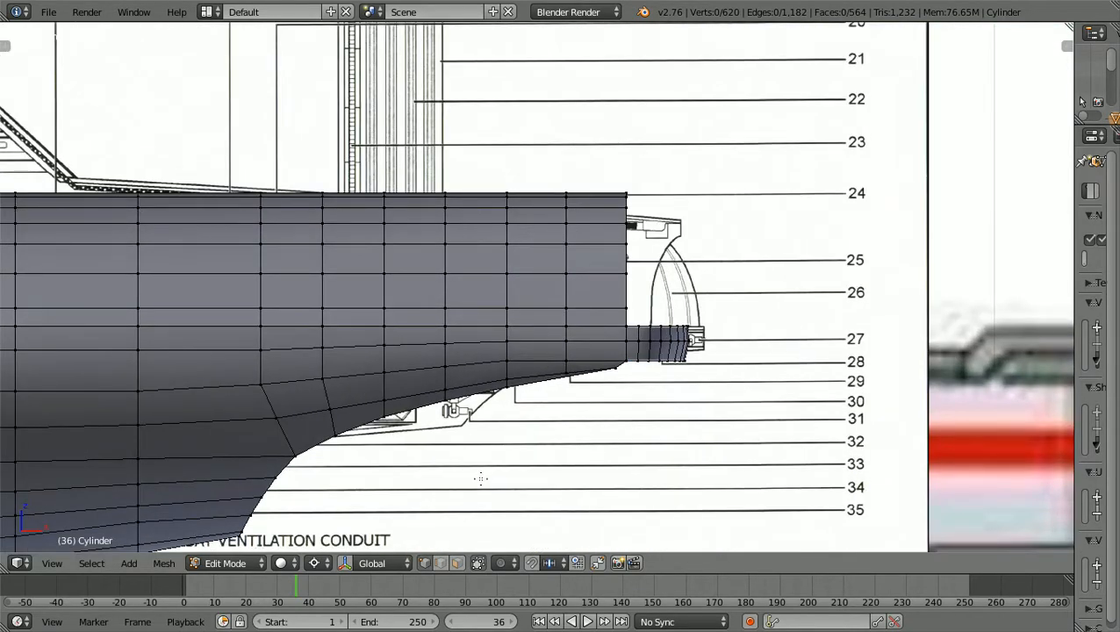
pyautogui.scroll(-4, 482, 478)
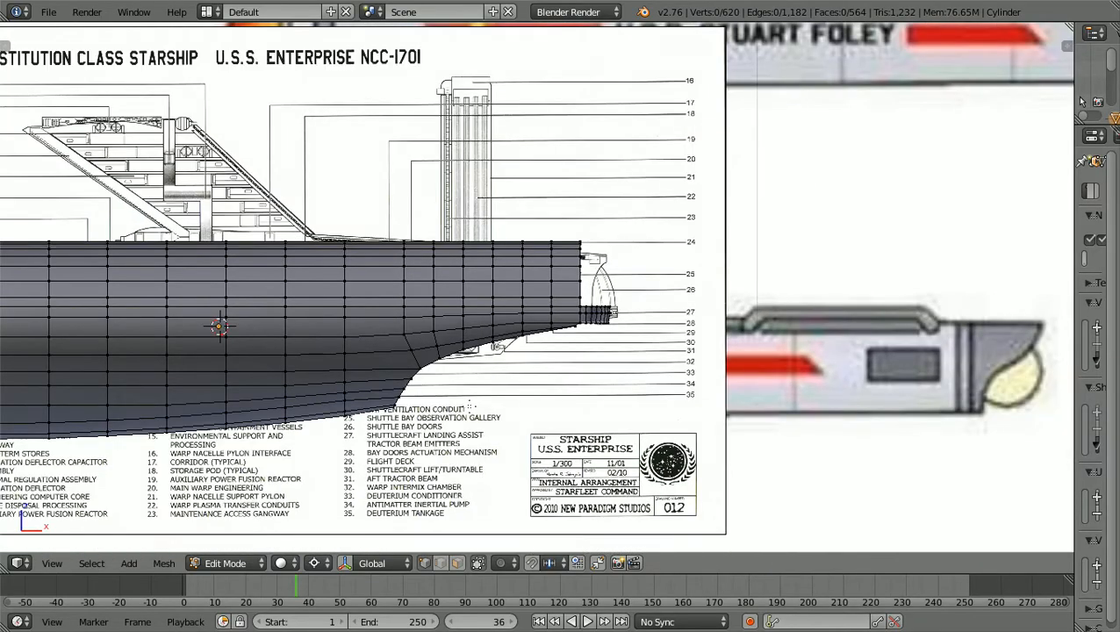
pyautogui.scroll(-2, 554, 399)
pyautogui.scroll(-1, 787, 362)
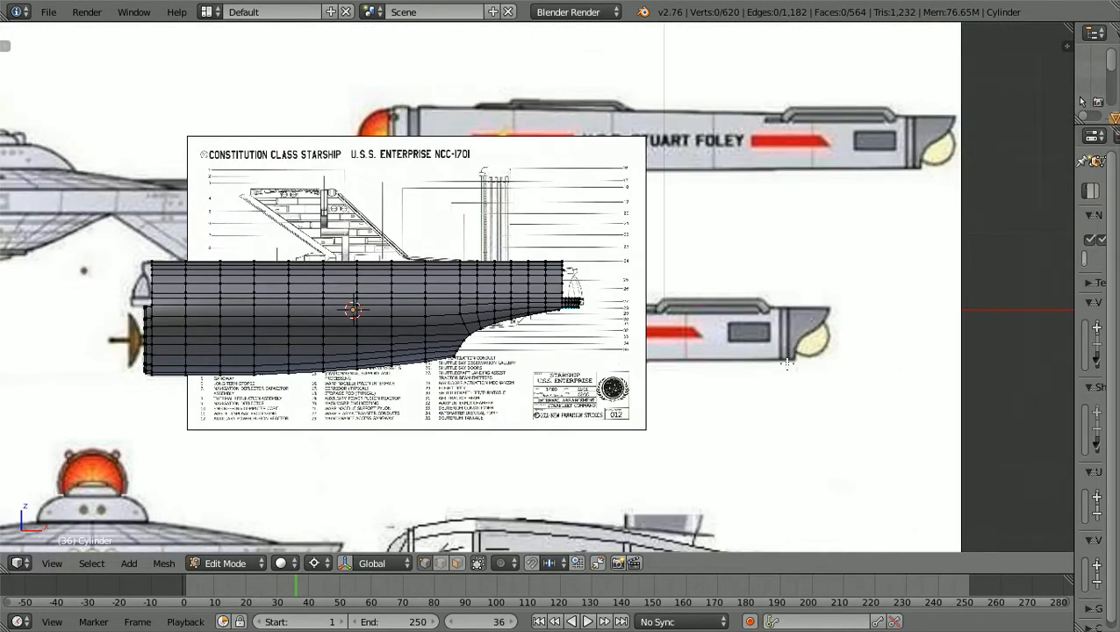
pyautogui.scroll(1, 930, 365)
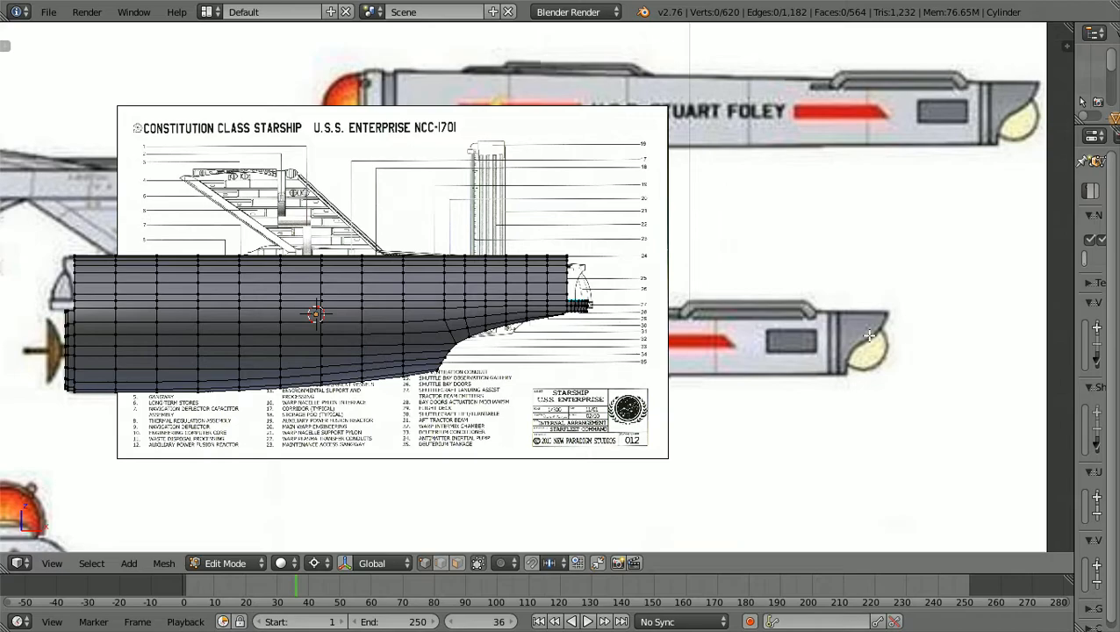
pyautogui.scroll(1, 843, 329)
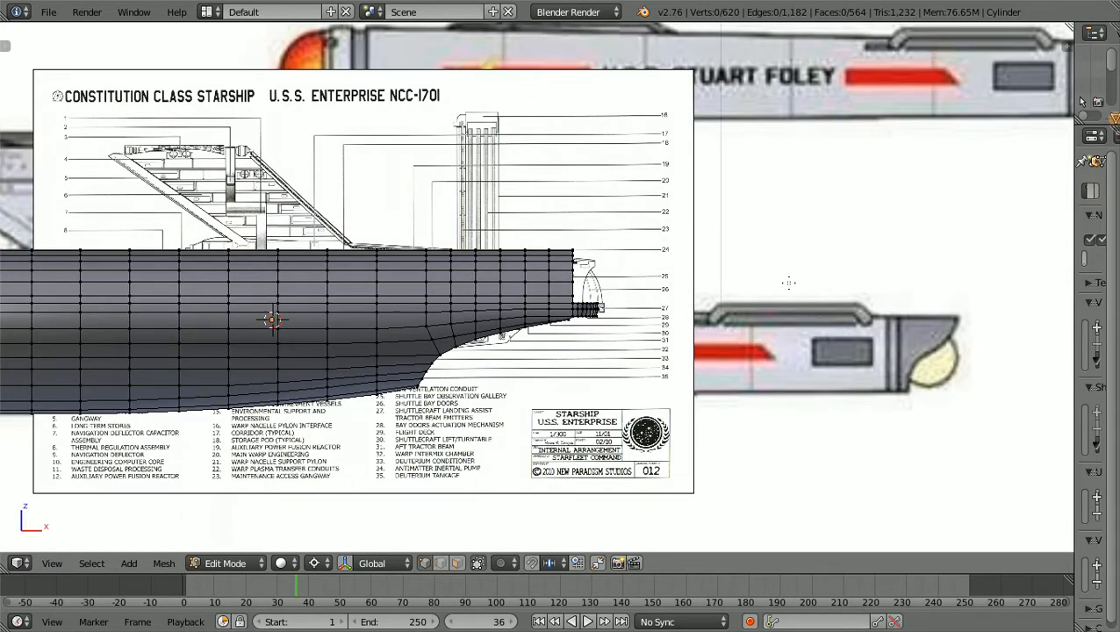
pyautogui.scroll(-2, 791, 283)
# Widen the properties area and switch the engineering hull back to Object Mode
pyautogui.moveTo(1065, 302); pyautogui.dragTo(897, 327)
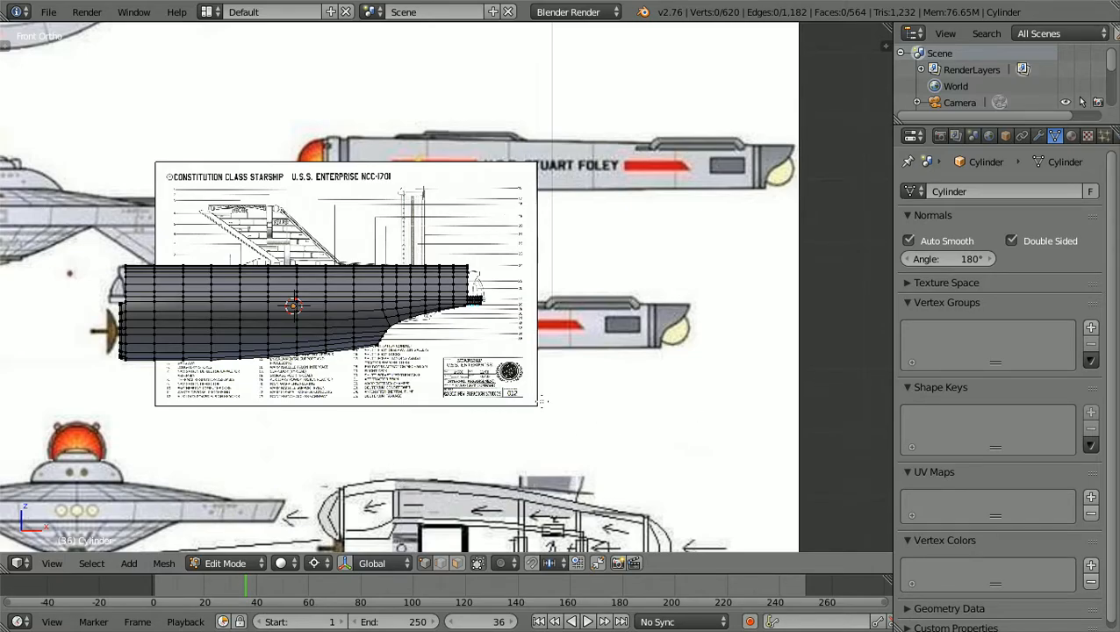
pyautogui.click(250, 563)
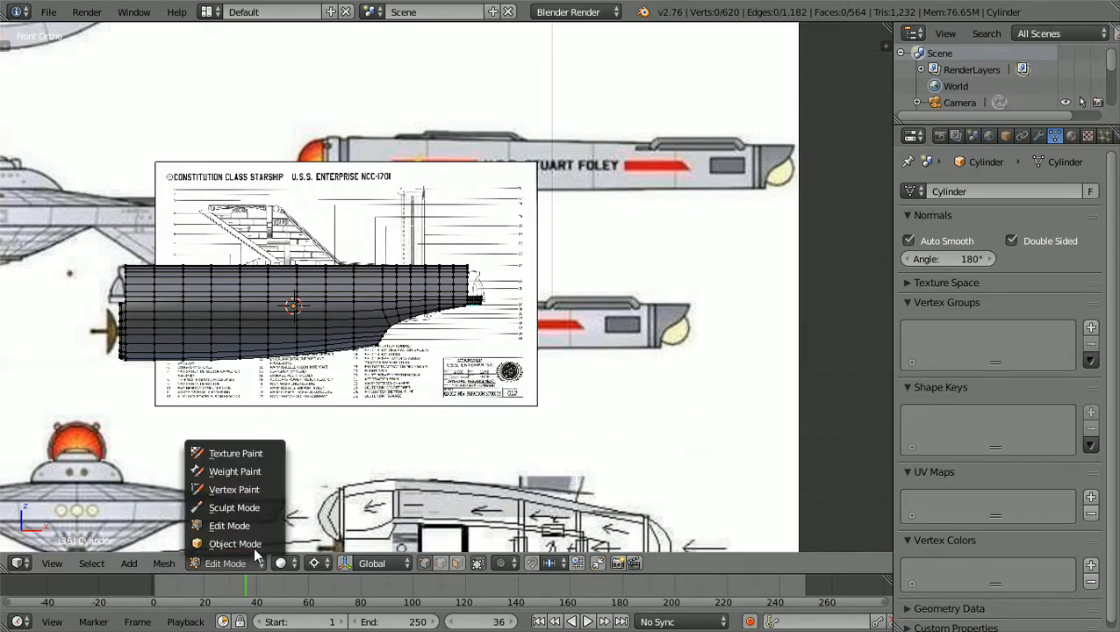
pyautogui.click(249, 543)
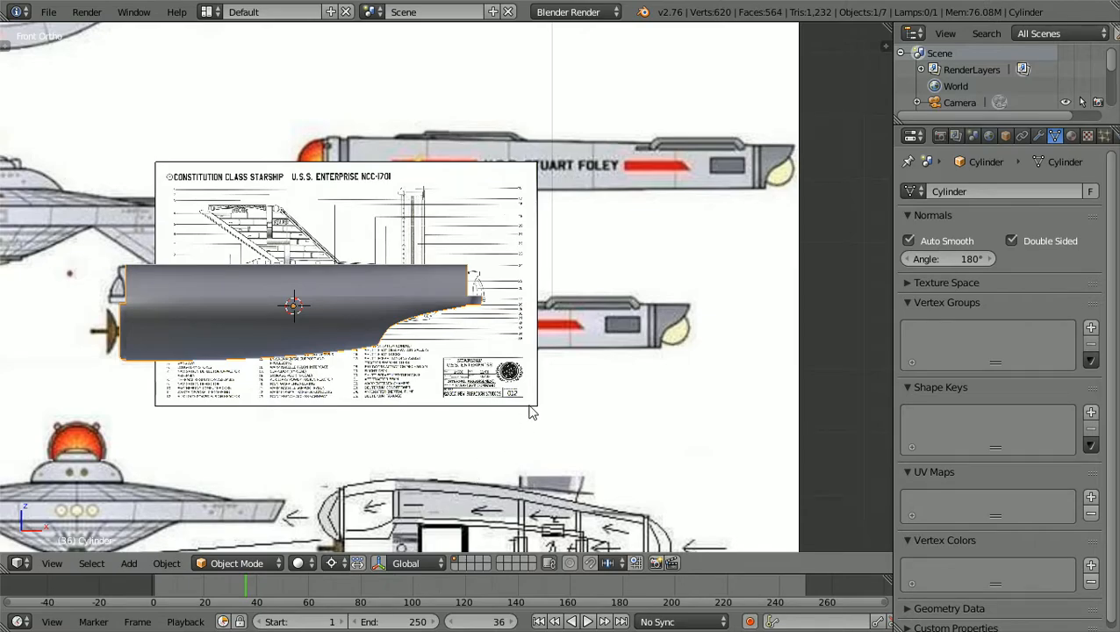
# Select the Constitution class blueprint image and set its transparency to 0.5
pyautogui.rightClick(532, 413)
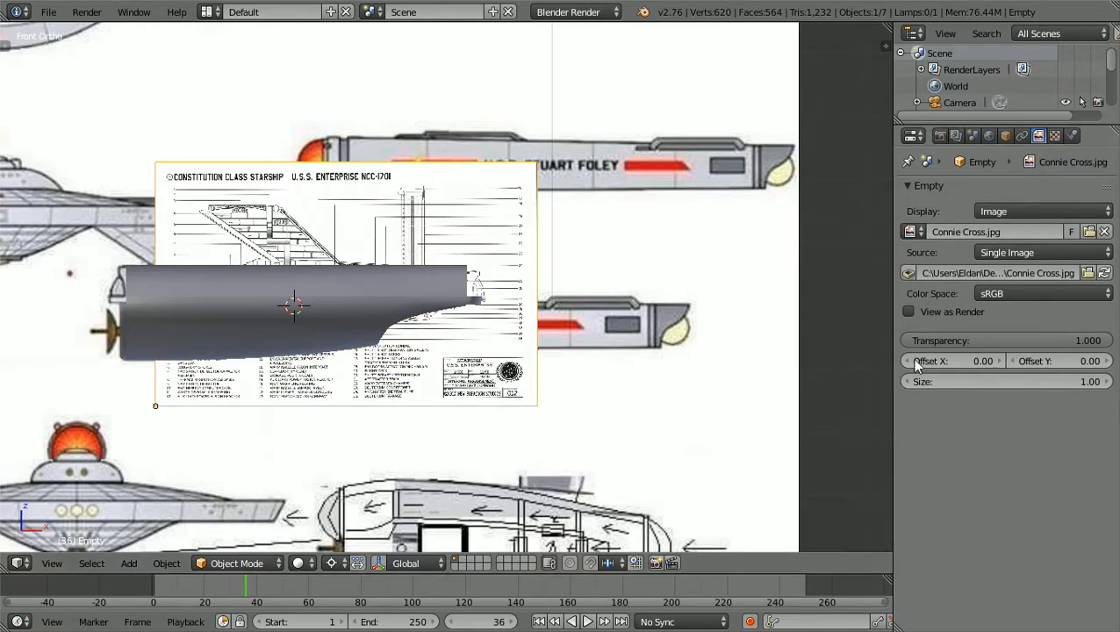
pyautogui.click(1055, 342)
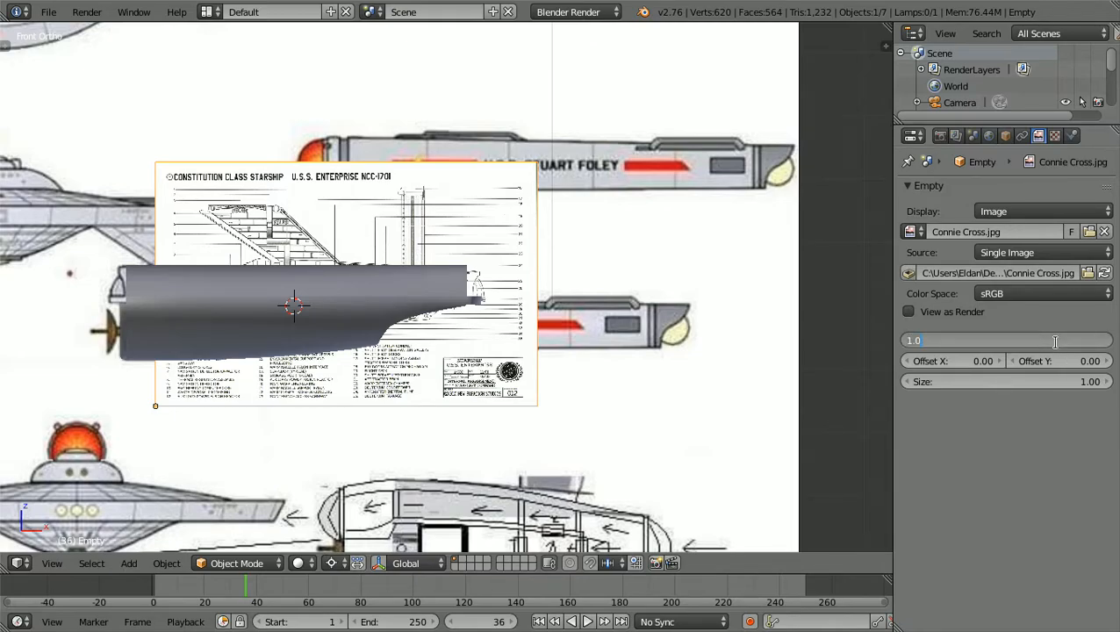
pyautogui.press('BackSpace')
pyautogui.write('.5')
pyautogui.press('Return')
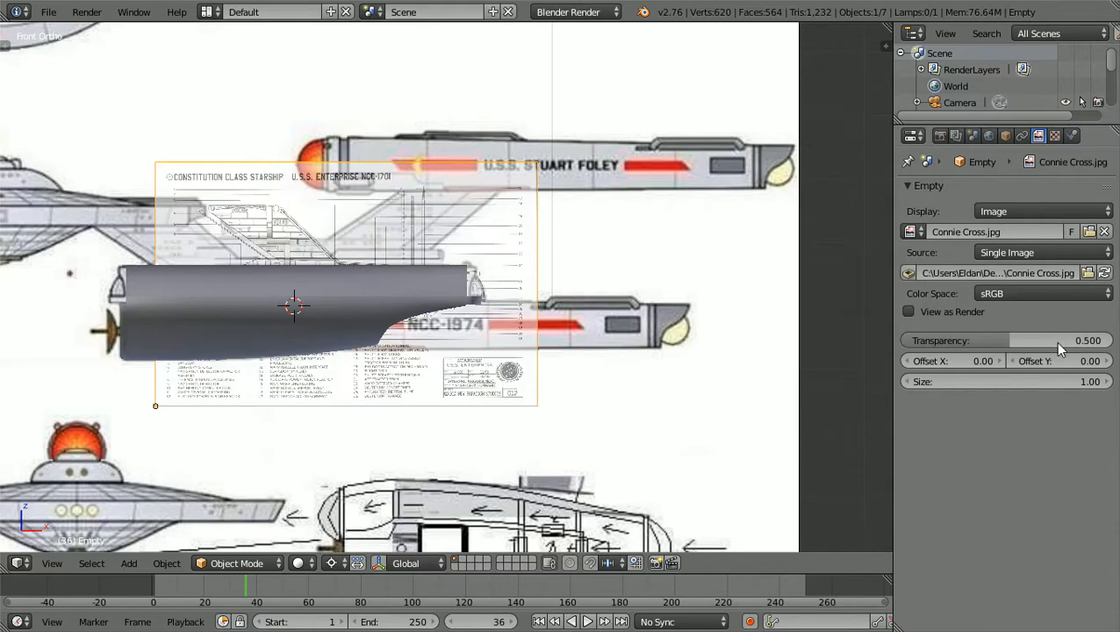
# Compare the shuttle bay outlines of the blueprint and the NCC-1974 side view behind the hull's stern
pyautogui.scroll(10, 597, 273)
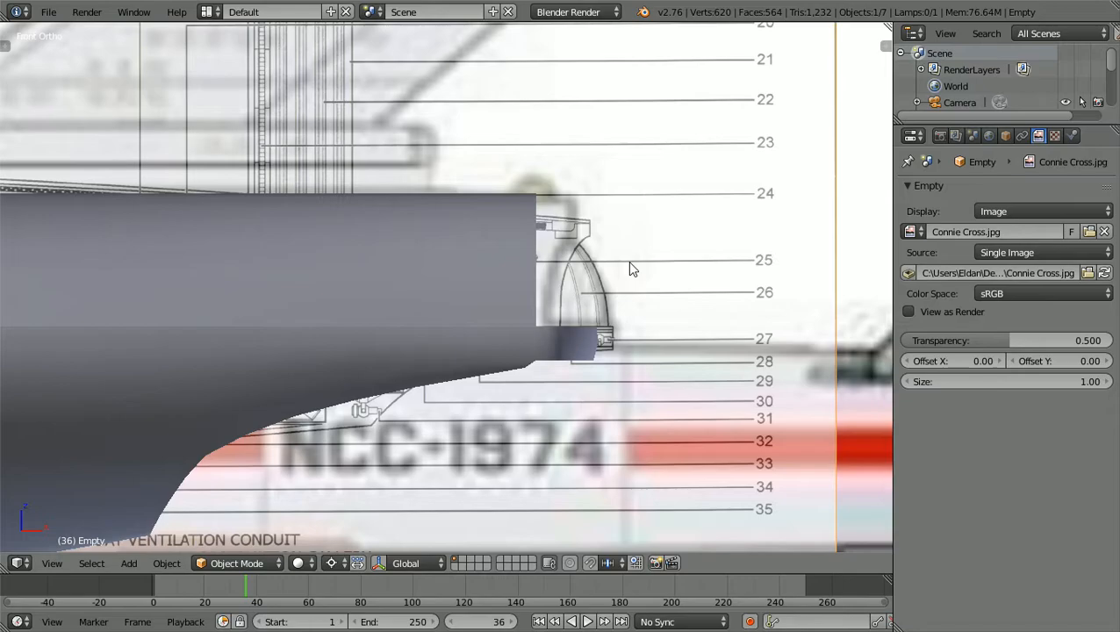
pyautogui.scroll(-3, 629, 263)
pyautogui.scroll(5, 629, 262)
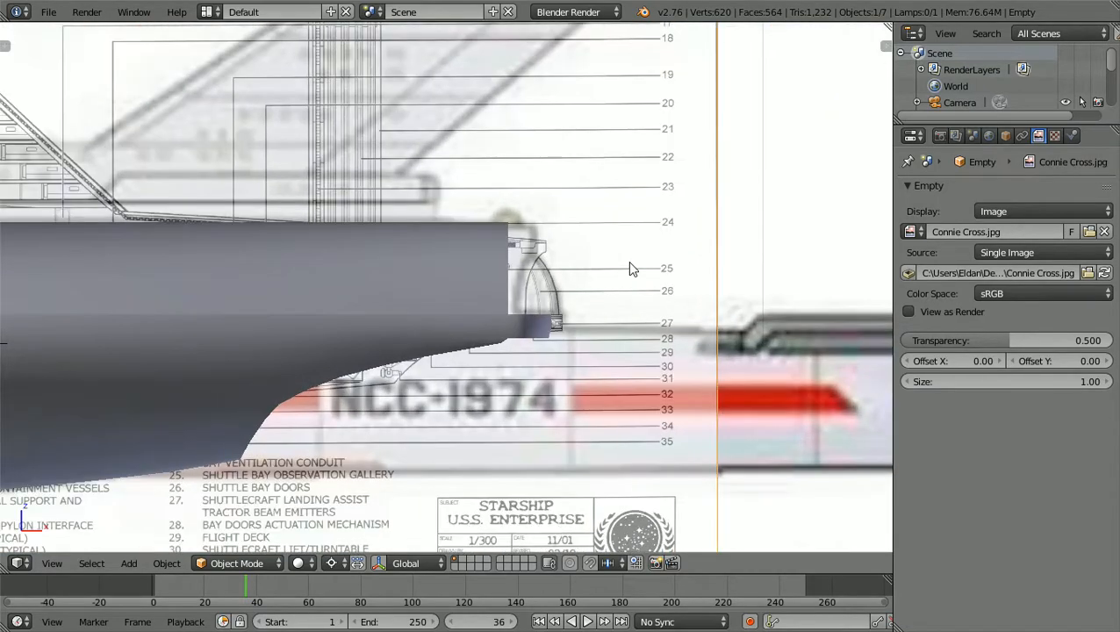
pyautogui.scroll(1, 629, 262)
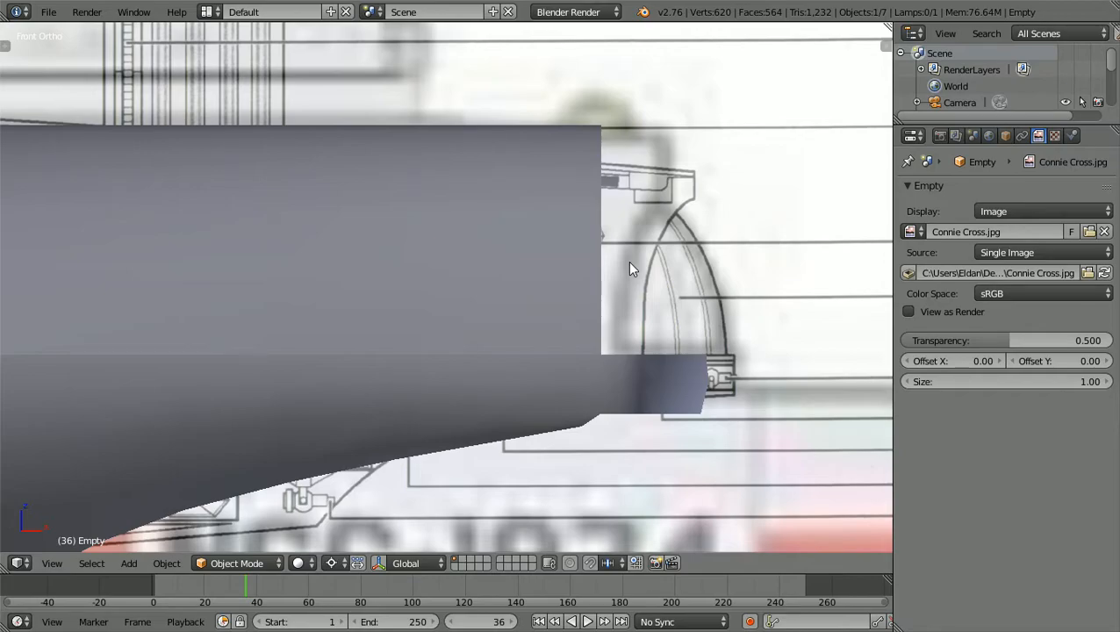
pyautogui.scroll(-1, 629, 262)
pyautogui.scroll(1, 630, 262)
pyautogui.scroll(-1, 630, 263)
pyautogui.scroll(-10, 629, 269)
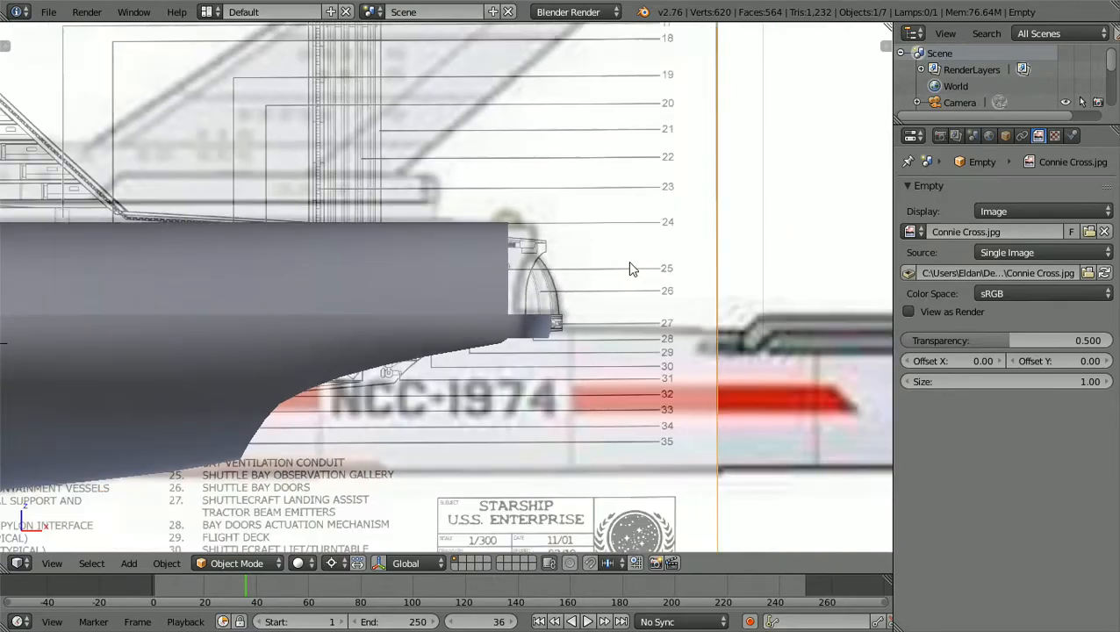
pyautogui.scroll(-2, 629, 269)
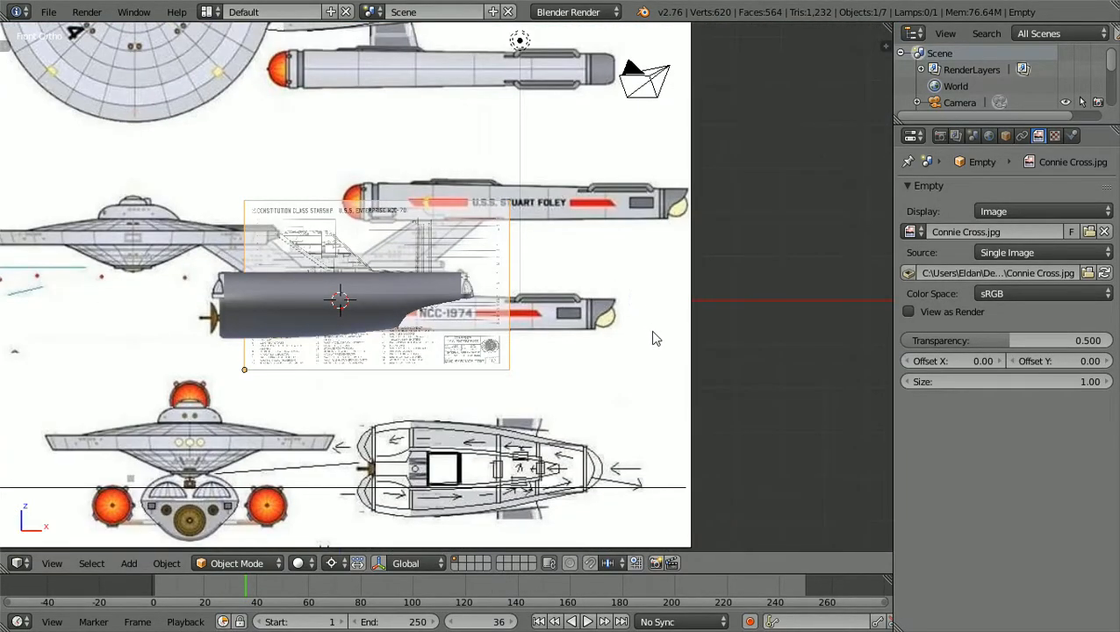
# Select the NCC-1974 reference sheet and examine the hull from bow to stern against the two reference images
pyautogui.rightClick(692, 427)
pyautogui.scroll(4, 690, 412)
pyautogui.scroll(3, 691, 420)
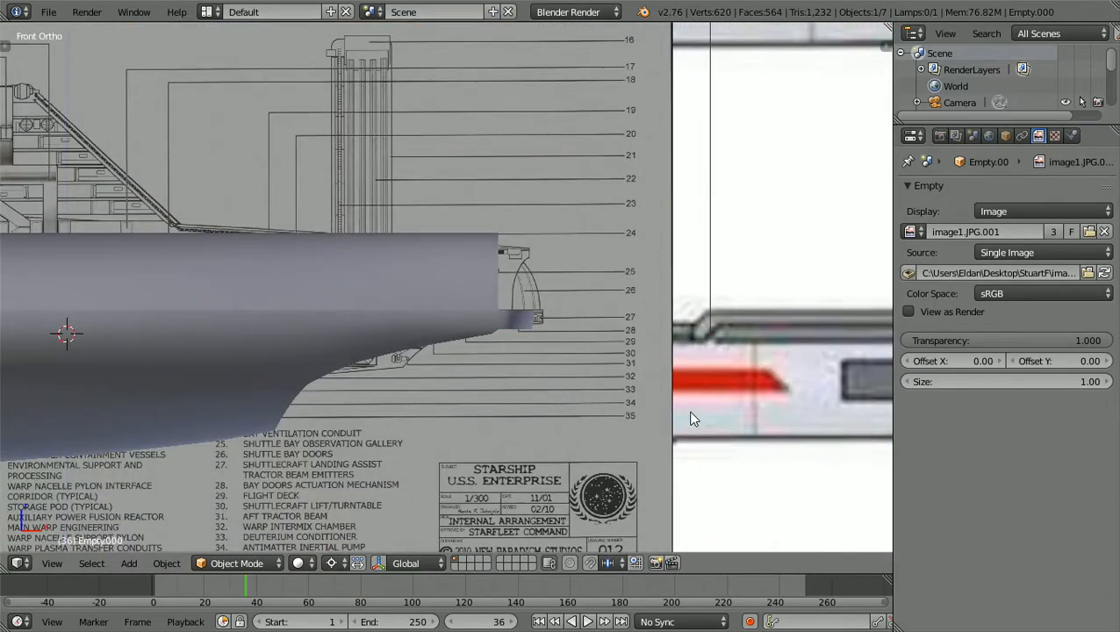
pyautogui.scroll(-7, 691, 419)
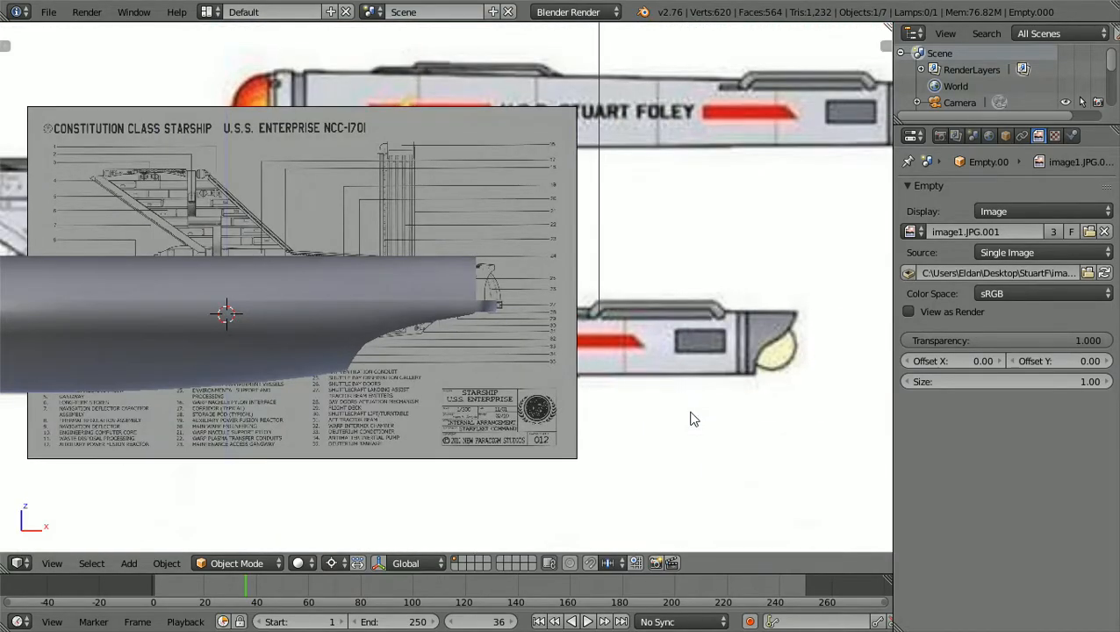
pyautogui.keyDown('ctrl'); pyautogui.scroll(-2, 691, 419); pyautogui.keyUp('ctrl')
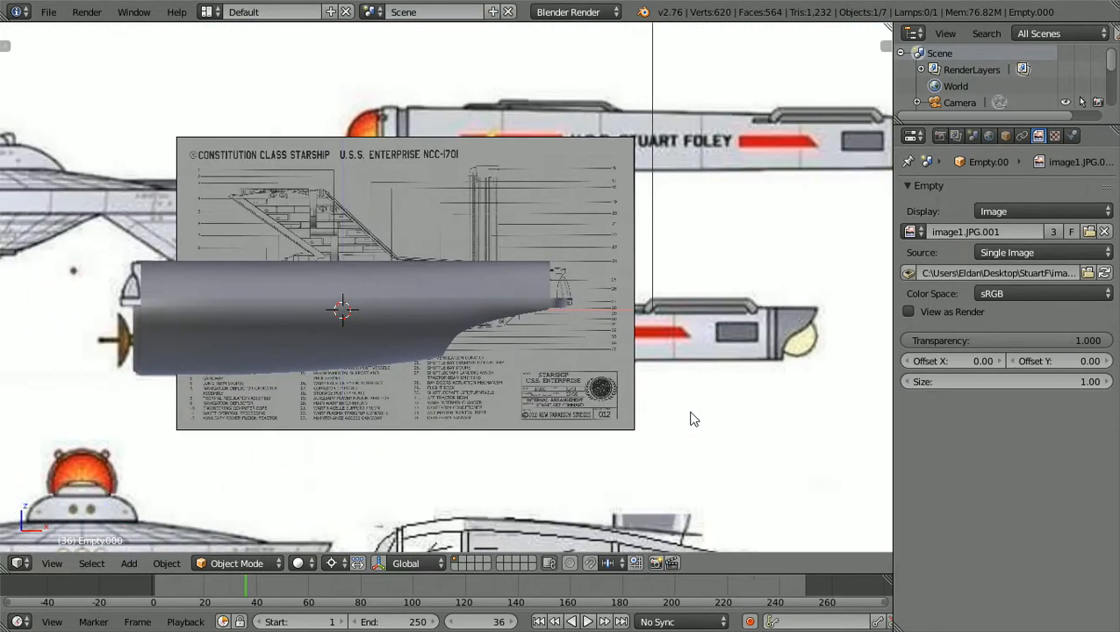
pyautogui.keyDown('ctrl'); pyautogui.scroll(-1, 691, 420); pyautogui.keyUp('ctrl')
pyautogui.scroll(1, 690, 420)
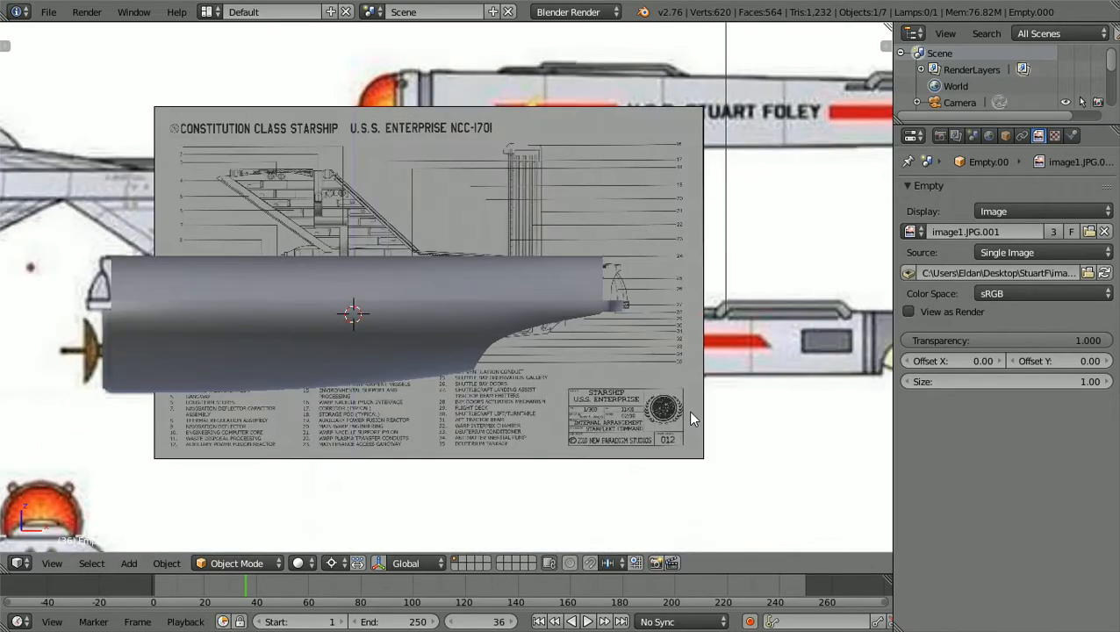
pyautogui.keyDown('ctrl'); pyautogui.scroll(-2, 691, 420); pyautogui.keyUp('ctrl')
pyautogui.keyDown('ctrl'); pyautogui.scroll(-1, 688, 411); pyautogui.keyUp('ctrl')
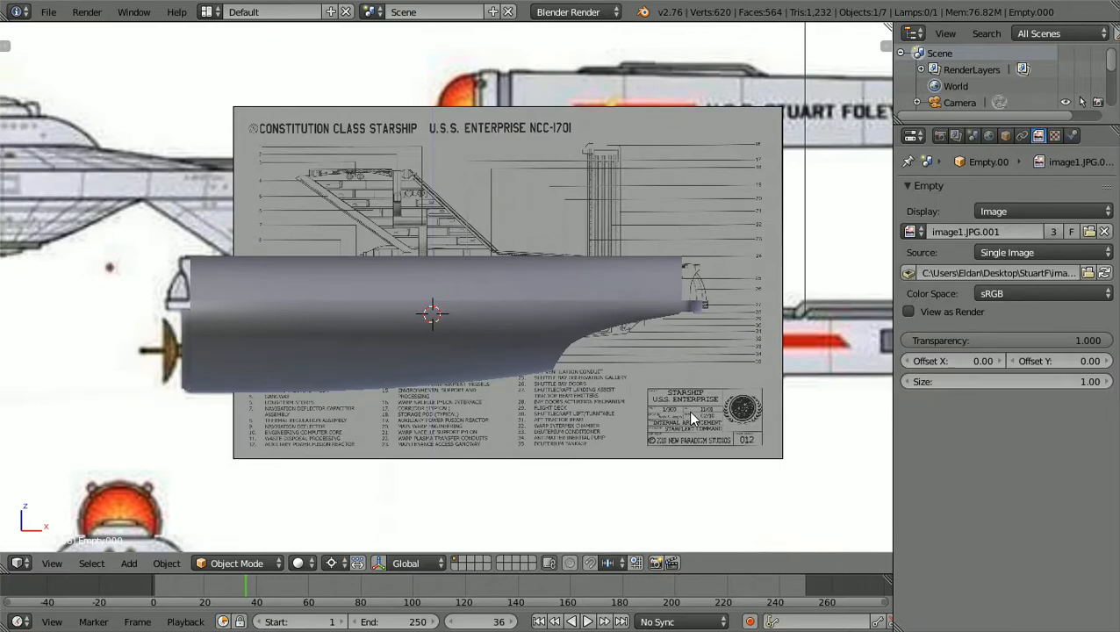
pyautogui.keyDown('ctrl'); pyautogui.scroll(2, 689, 411); pyautogui.keyUp('ctrl')
pyautogui.keyDown('ctrl'); pyautogui.scroll(5, 690, 419); pyautogui.keyUp('ctrl')
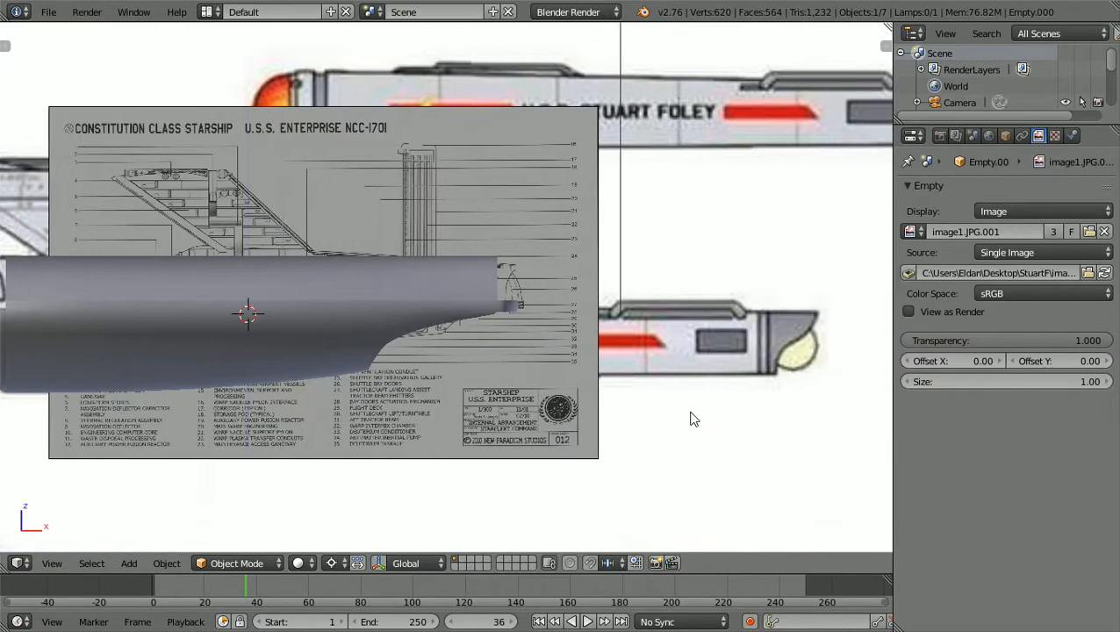
pyautogui.keyDown('ctrl'); pyautogui.scroll(-2, 691, 418); pyautogui.keyUp('ctrl')
pyautogui.scroll(3, 690, 418)
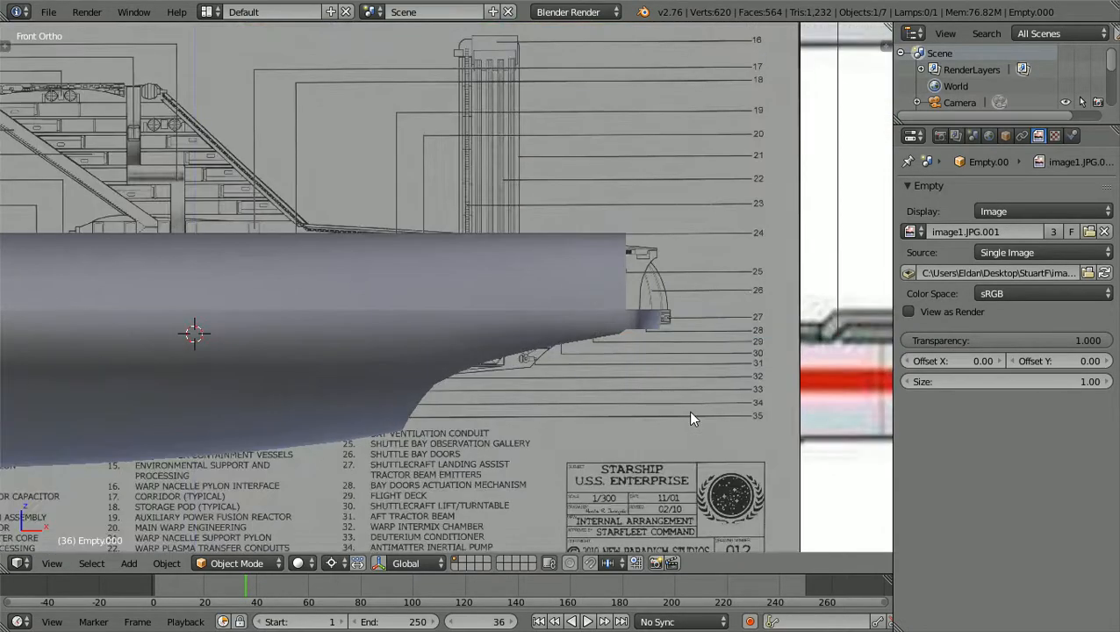
pyautogui.keyDown('ctrl'); pyautogui.scroll(5, 691, 419); pyautogui.keyUp('ctrl')
pyautogui.scroll(2, 691, 419)
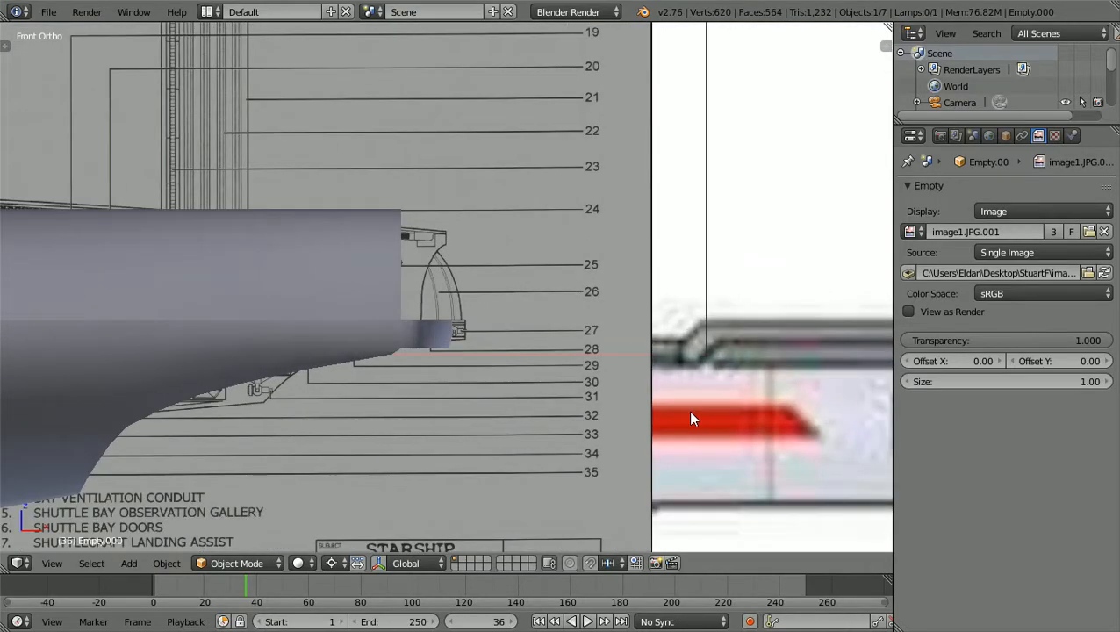
# Select the Constitution class blueprint and check its shuttle bay doors against the NCC-1974 stern outline
pyautogui.rightClick(652, 357)
pyautogui.scroll(4, 651, 357)
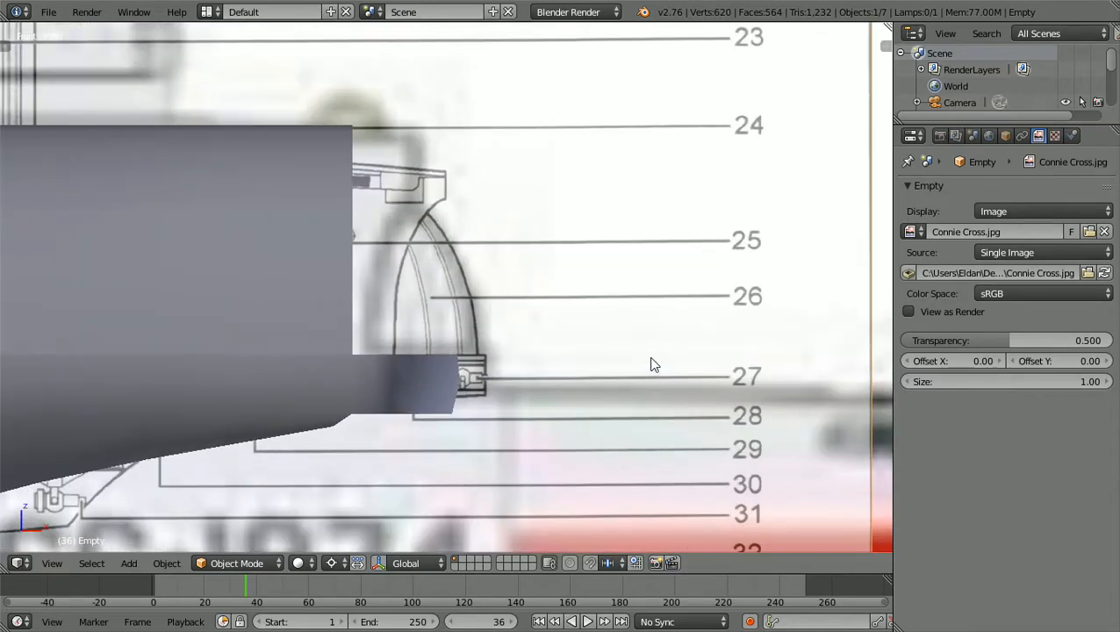
pyautogui.scroll(-4, 652, 360)
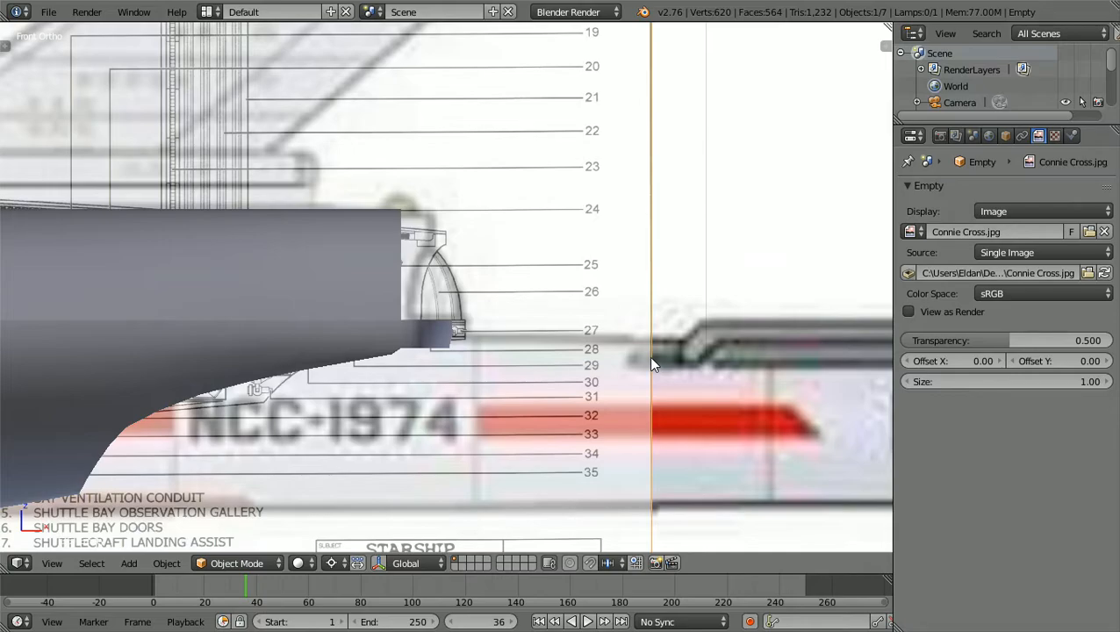
pyautogui.scroll(-6, 651, 360)
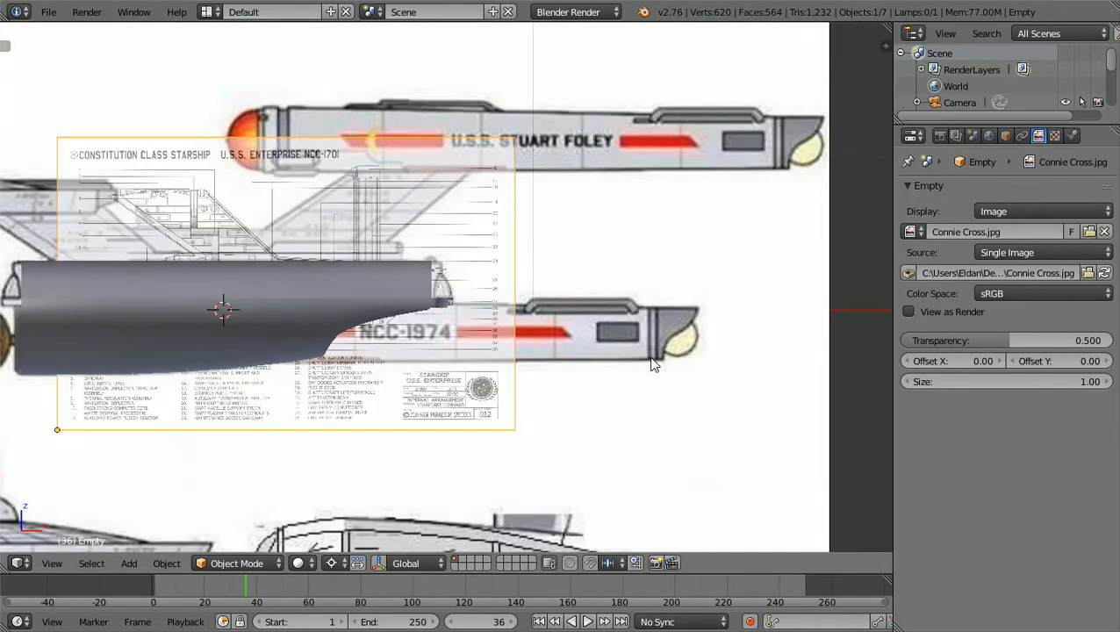
# Select the NCC-1974 reference sheet and move it down about 0.02 units along the Z axis
pyautogui.keyDown('ctrl'); pyautogui.hscroll(3, 653, 364); pyautogui.keyUp('ctrl')
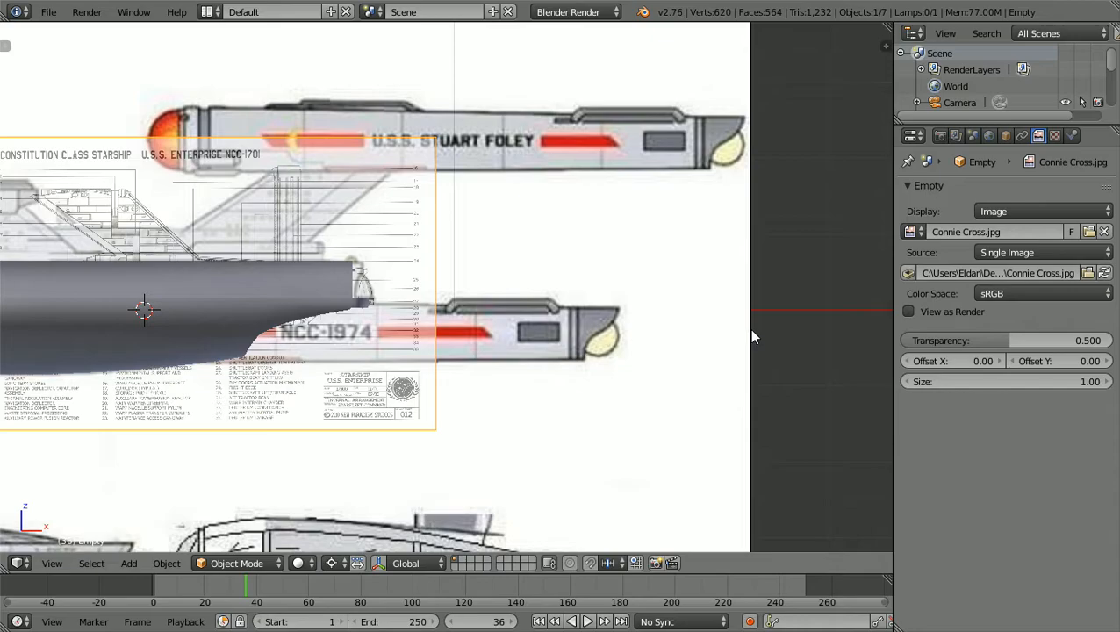
pyautogui.rightClick(684, 328)
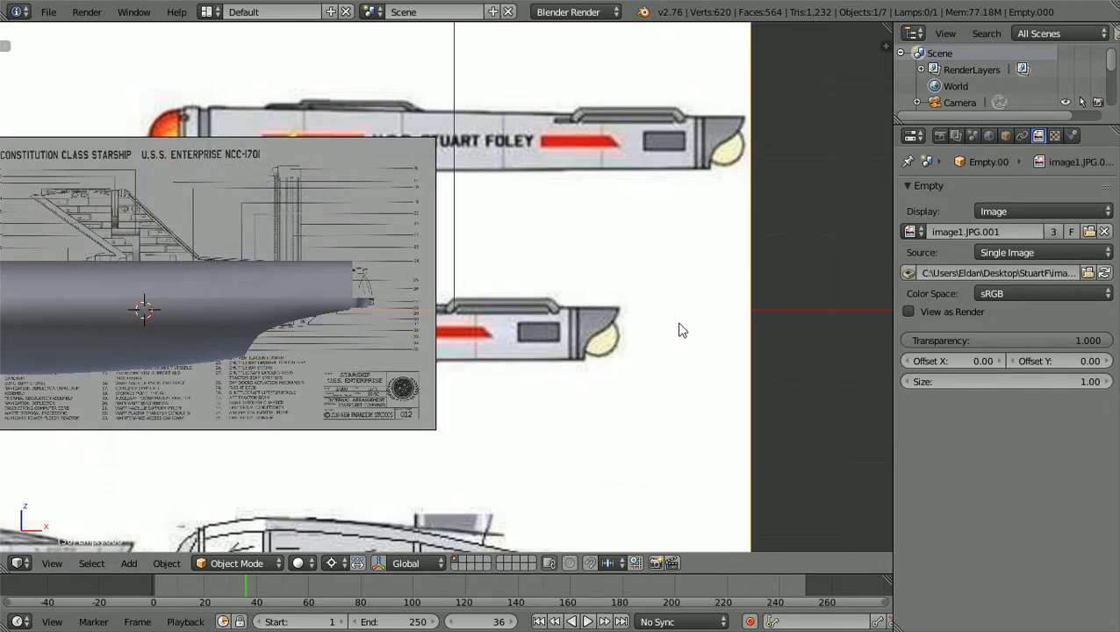
pyautogui.press('g')
pyautogui.press('z')
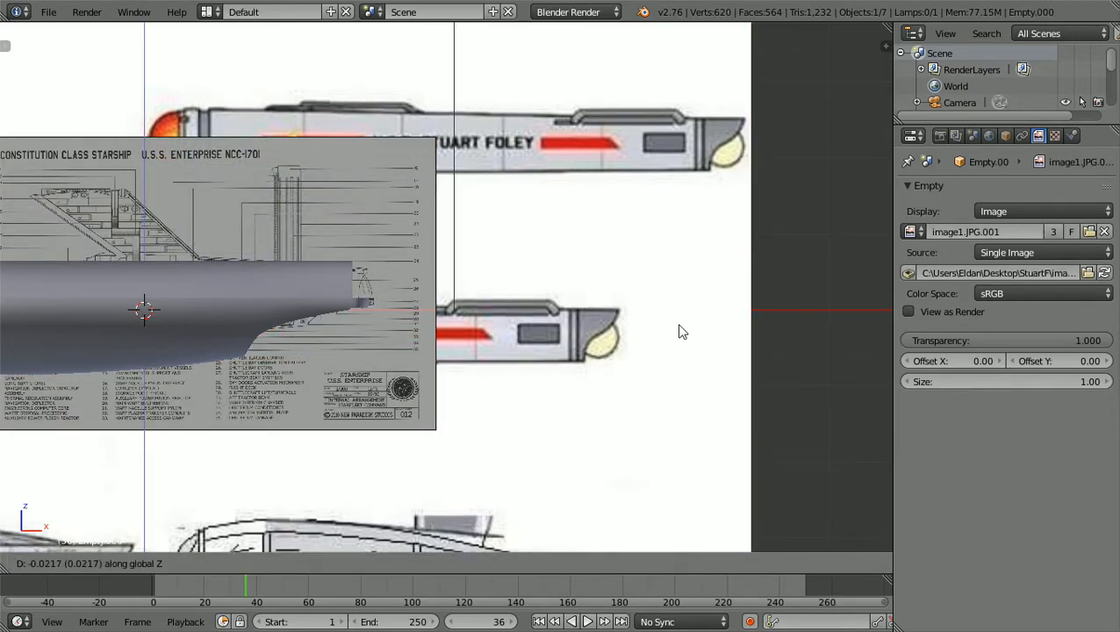
pyautogui.click(682, 331)
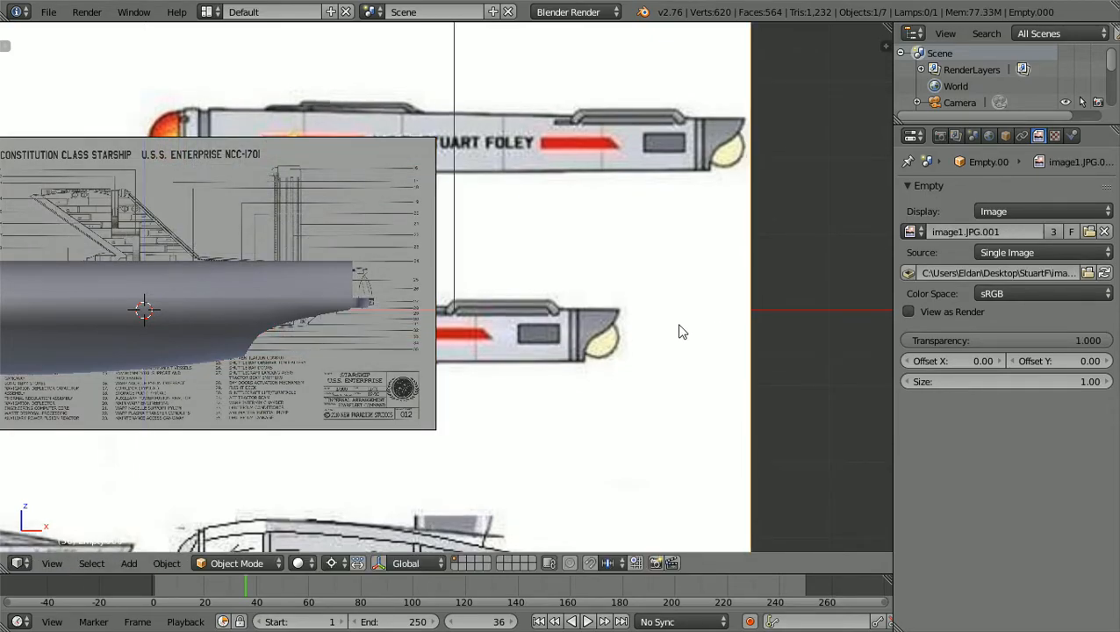
# Select the Constitution class blueprint and check how its shuttle bay lines up with the shifted NCC-1974 sheet
pyautogui.rightClick(441, 384)
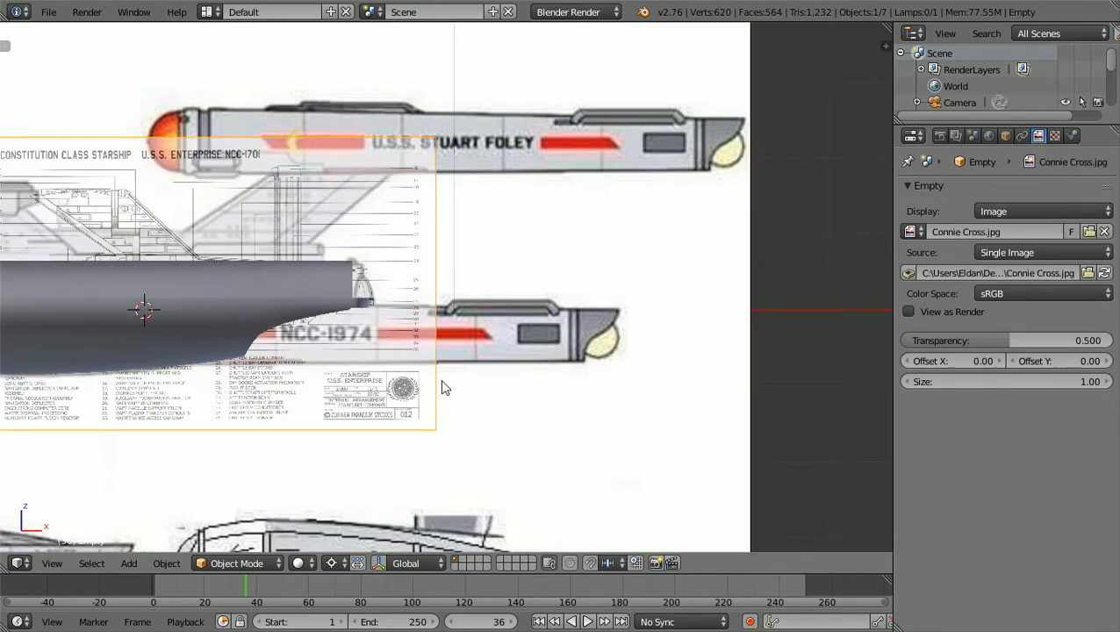
pyautogui.keyDown('ctrl'); pyautogui.scroll(-5, 442, 380); pyautogui.keyUp('ctrl')
pyautogui.scroll(6, 442, 380)
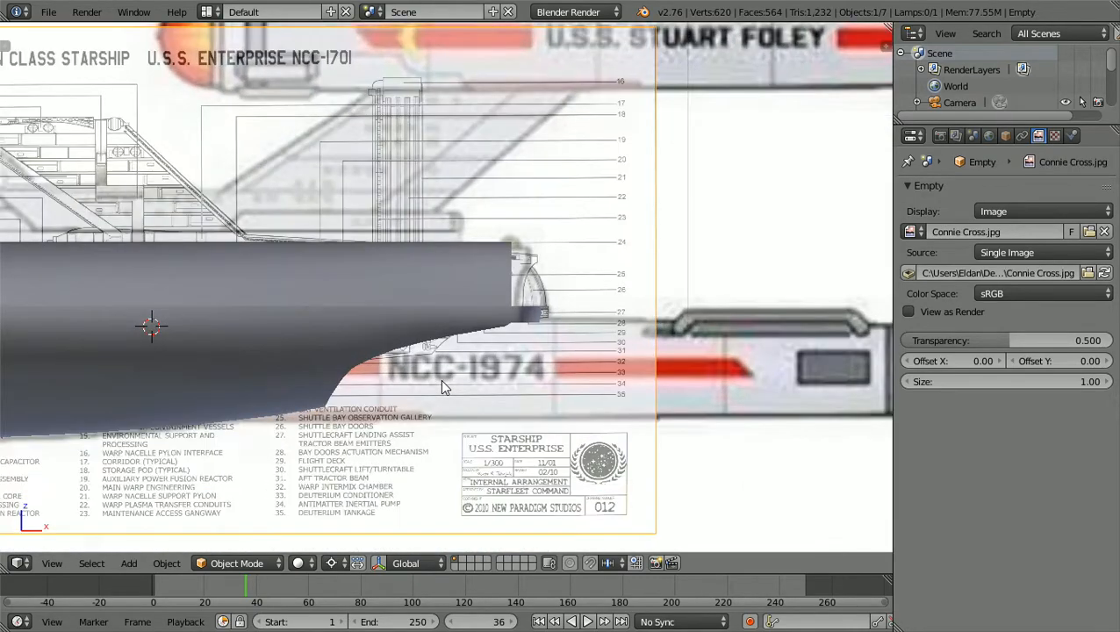
pyautogui.scroll(1, 441, 383)
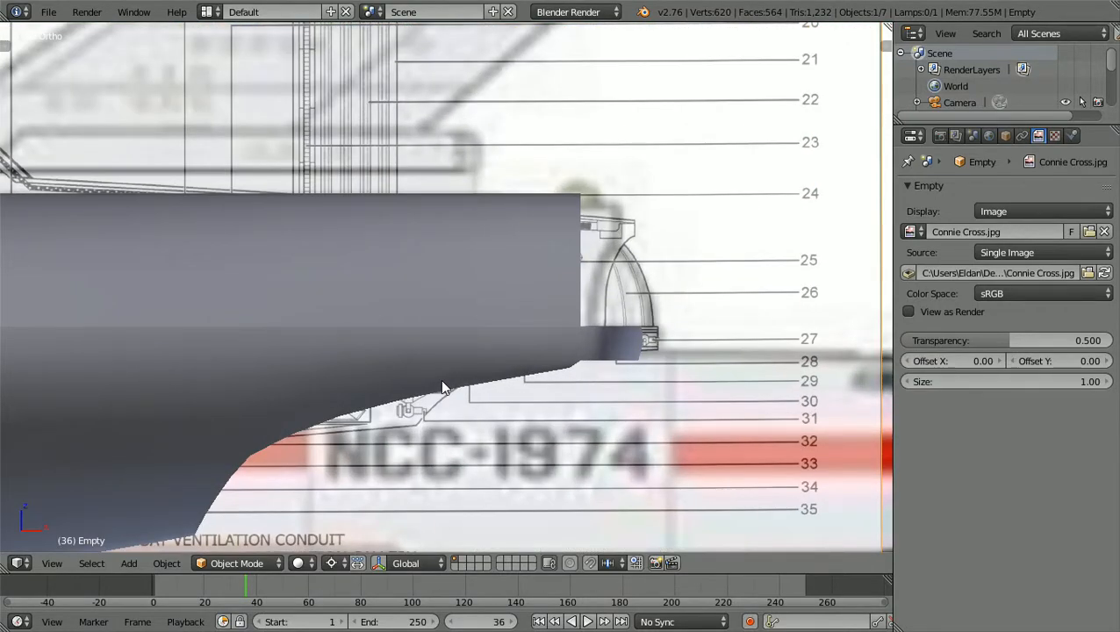
# Compare the Constitution class blueprint with the engineering hull and the NCC-1974 sheet along the whole ship
pyautogui.scroll(1, 442, 387)
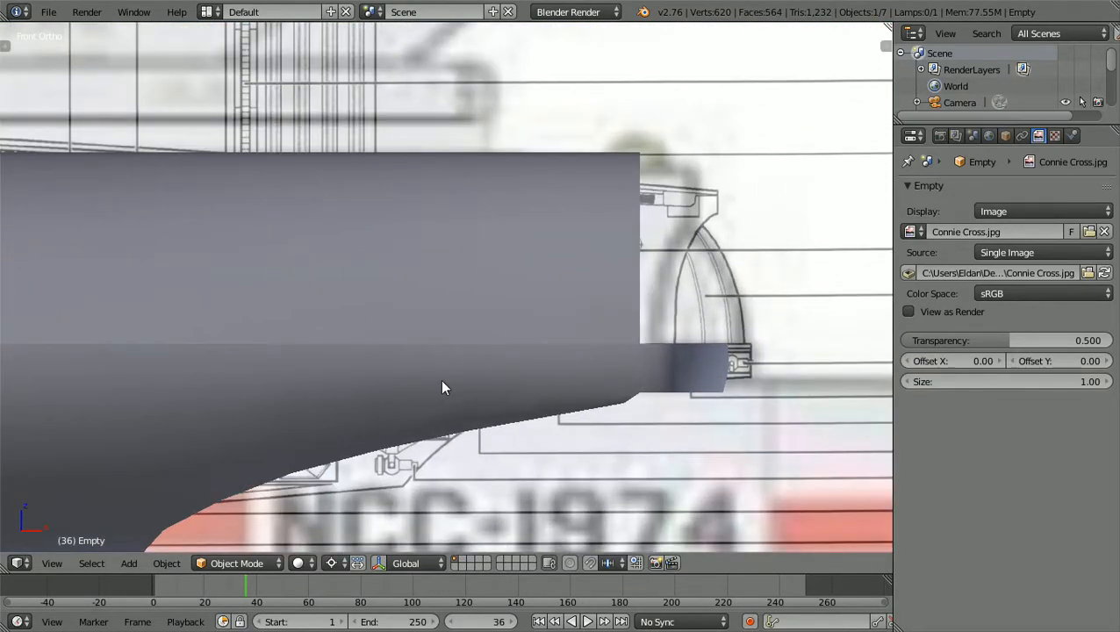
pyautogui.scroll(-2, 441, 387)
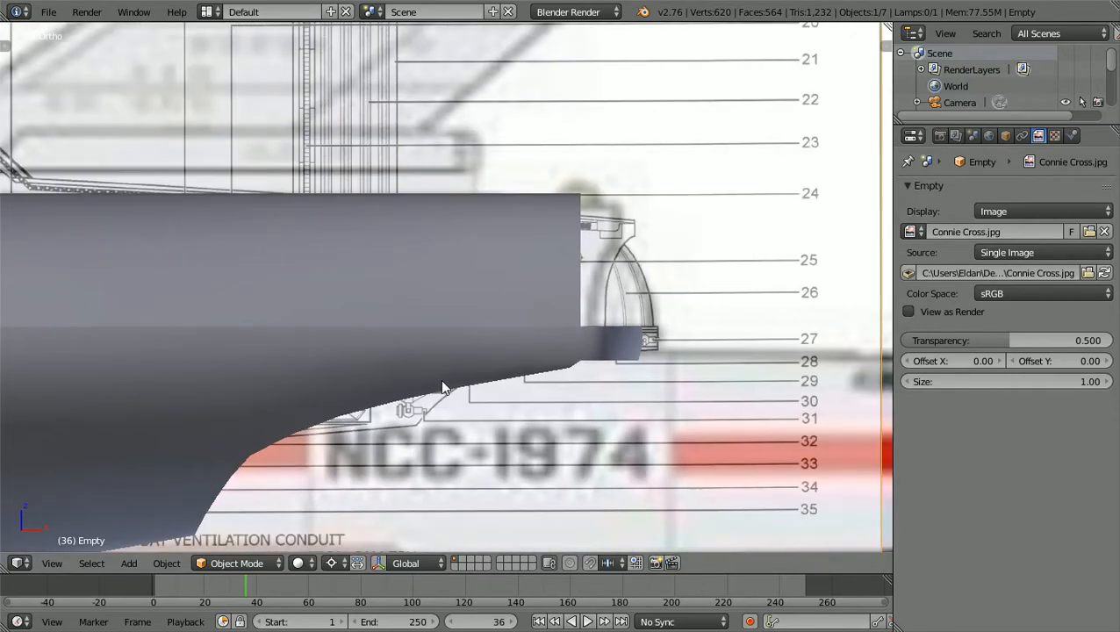
pyautogui.scroll(-1, 442, 387)
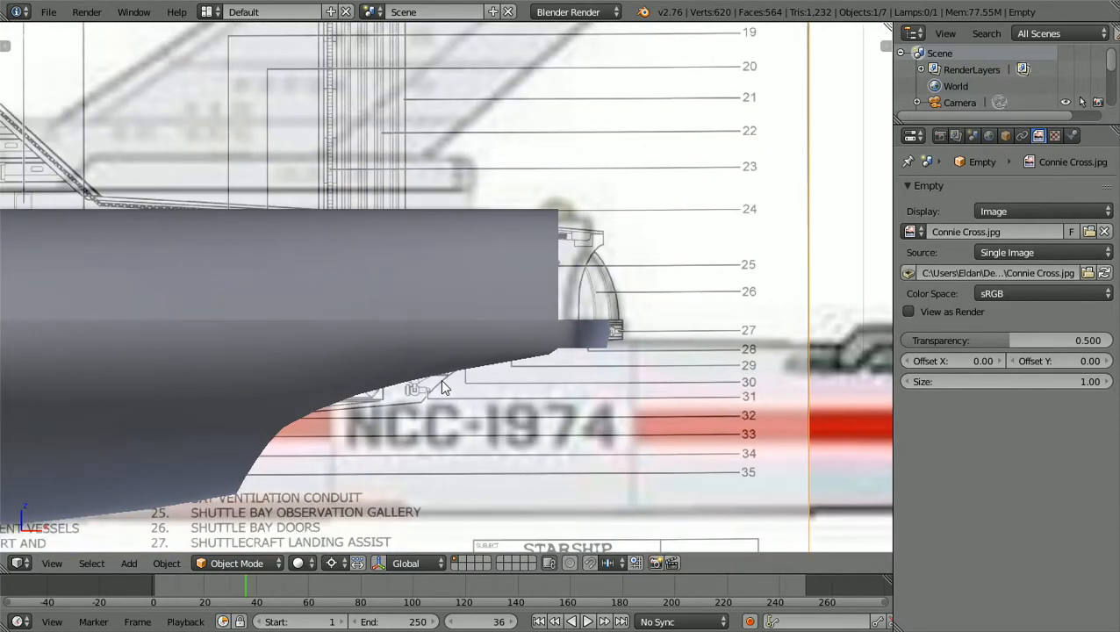
pyautogui.scroll(-5, 443, 387)
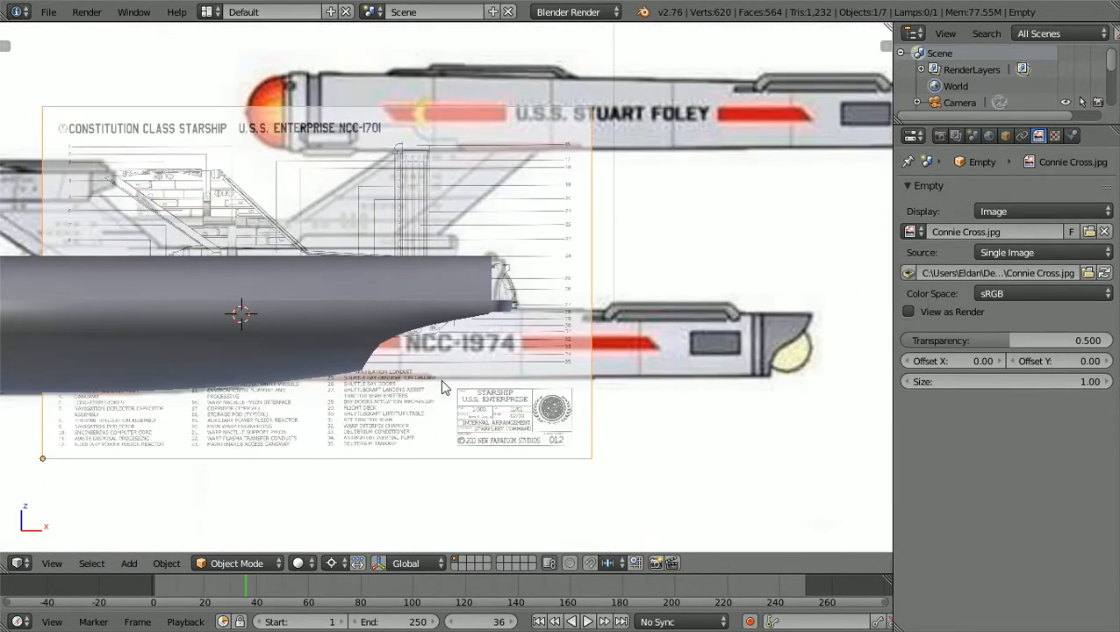
pyautogui.scroll(-2, 444, 387)
pyautogui.scroll(3, 443, 387)
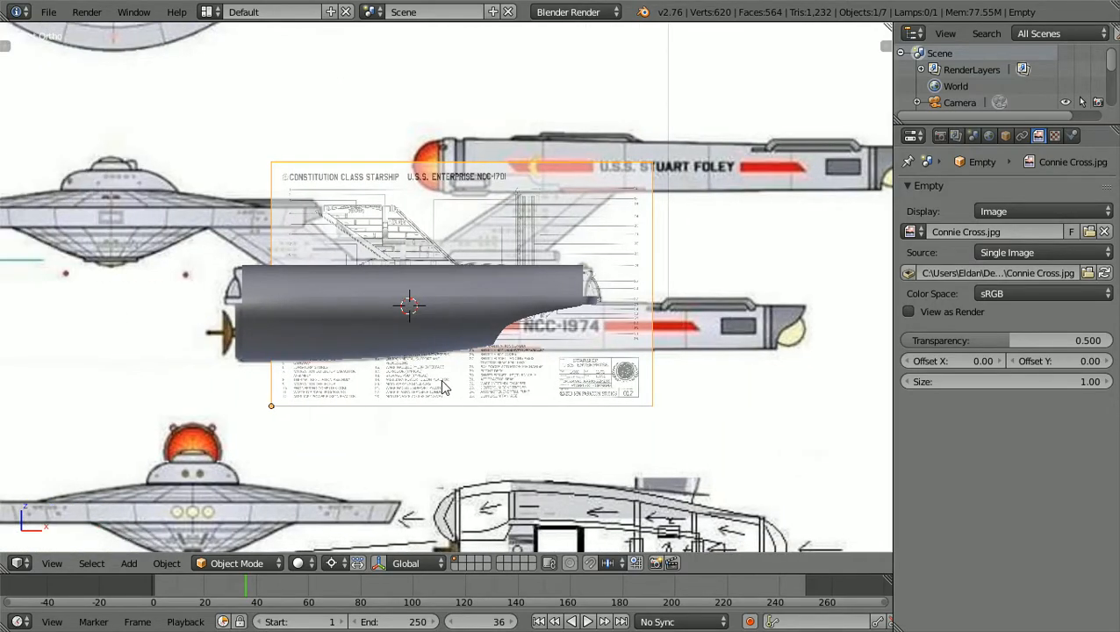
pyautogui.keyDown('ctrl'); pyautogui.scroll(-2, 441, 381); pyautogui.keyUp('ctrl')
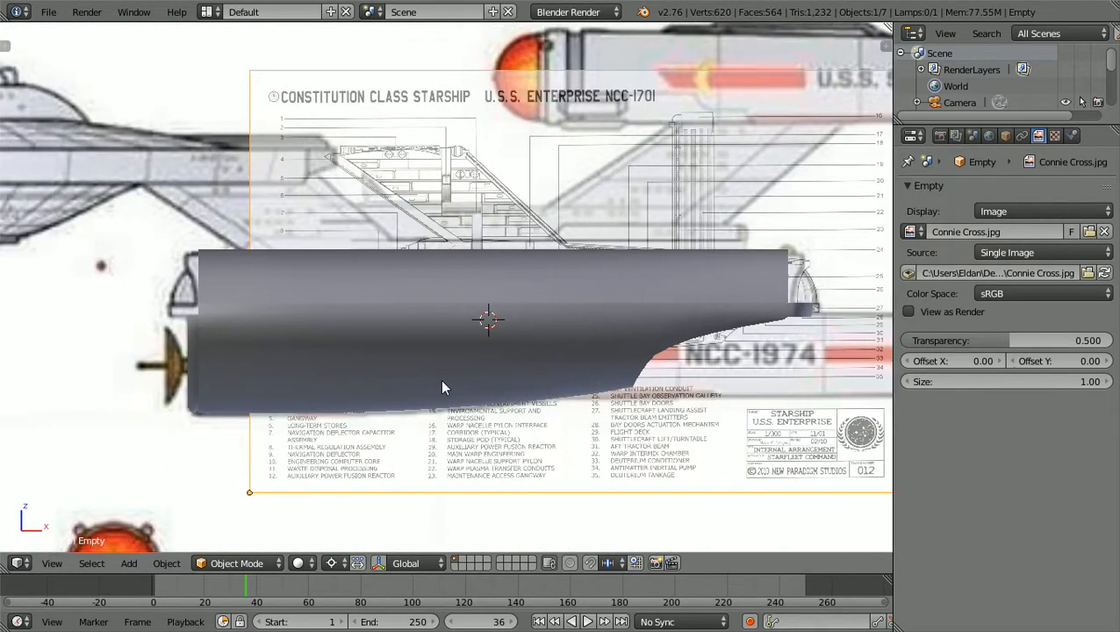
pyautogui.scroll(2, 442, 387)
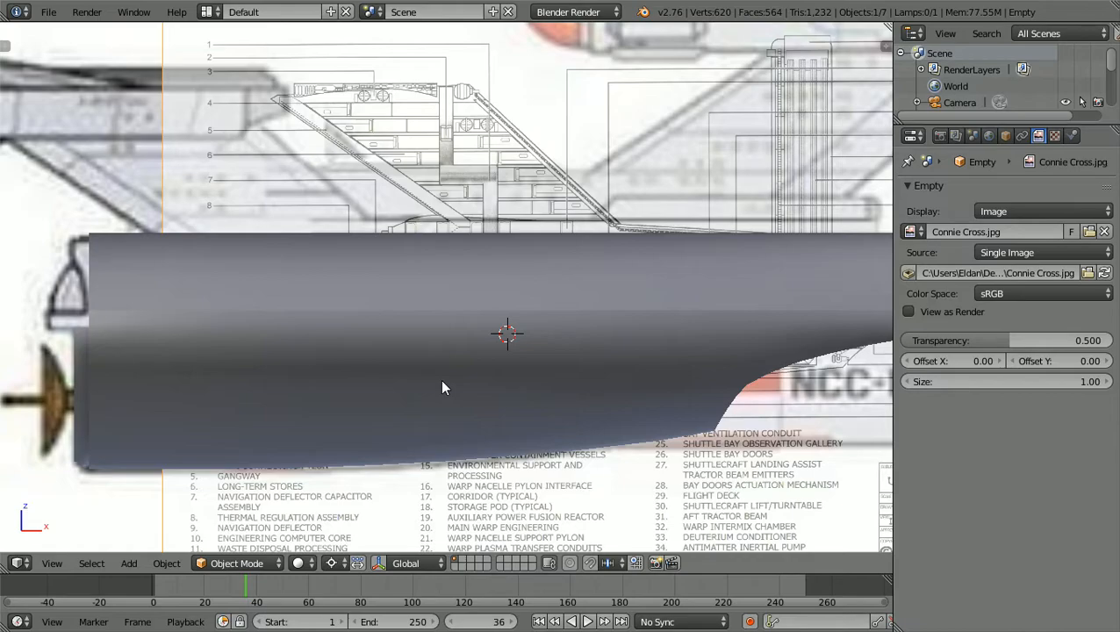
pyautogui.keyDown('ctrl'); pyautogui.scroll(8, 442, 386); pyautogui.keyUp('ctrl')
# Move the Constitution class blueprint about 0.01 units in the negative X direction so its shuttle bay doors fit the hull's stern
pyautogui.scroll(7, 441, 386)
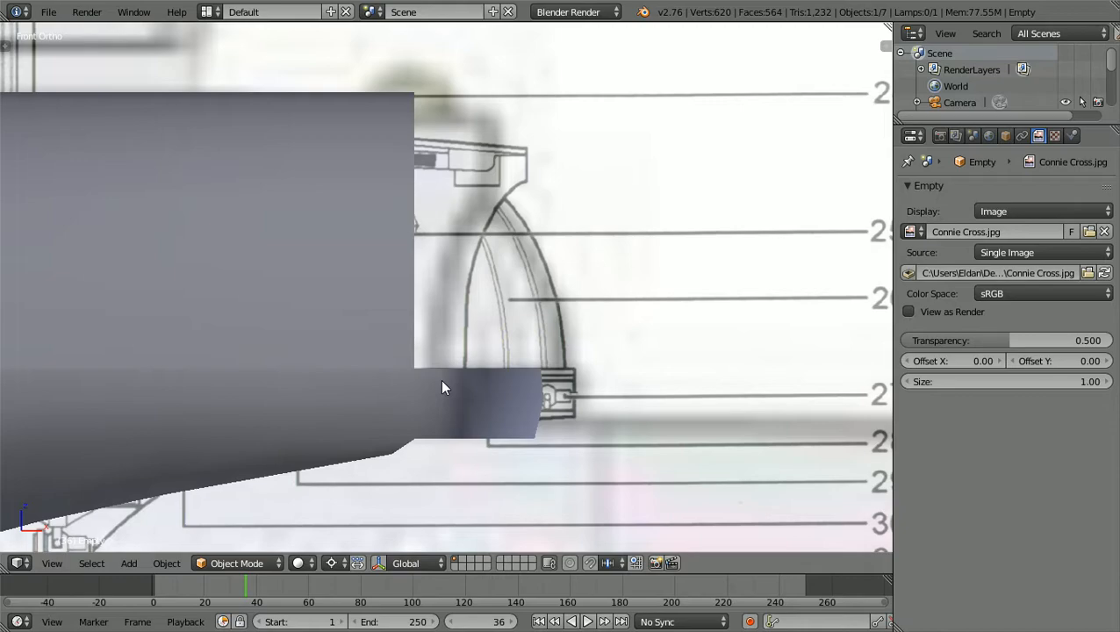
pyautogui.scroll(-2, 442, 387)
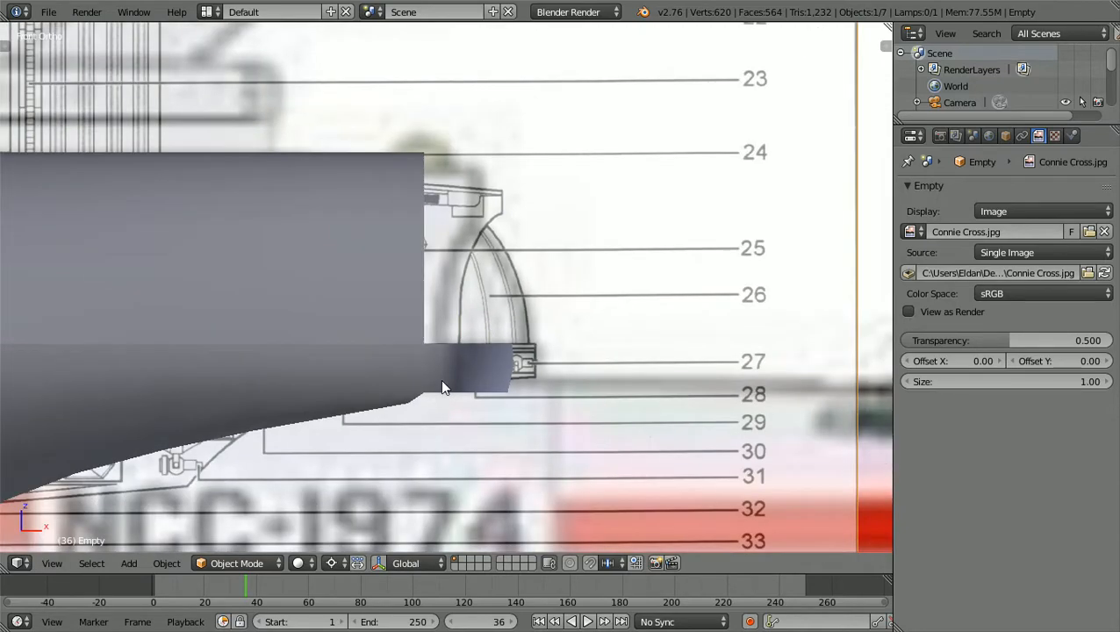
pyautogui.scroll(1, 442, 387)
pyautogui.scroll(-1, 441, 387)
pyautogui.scroll(-2, 847, 355)
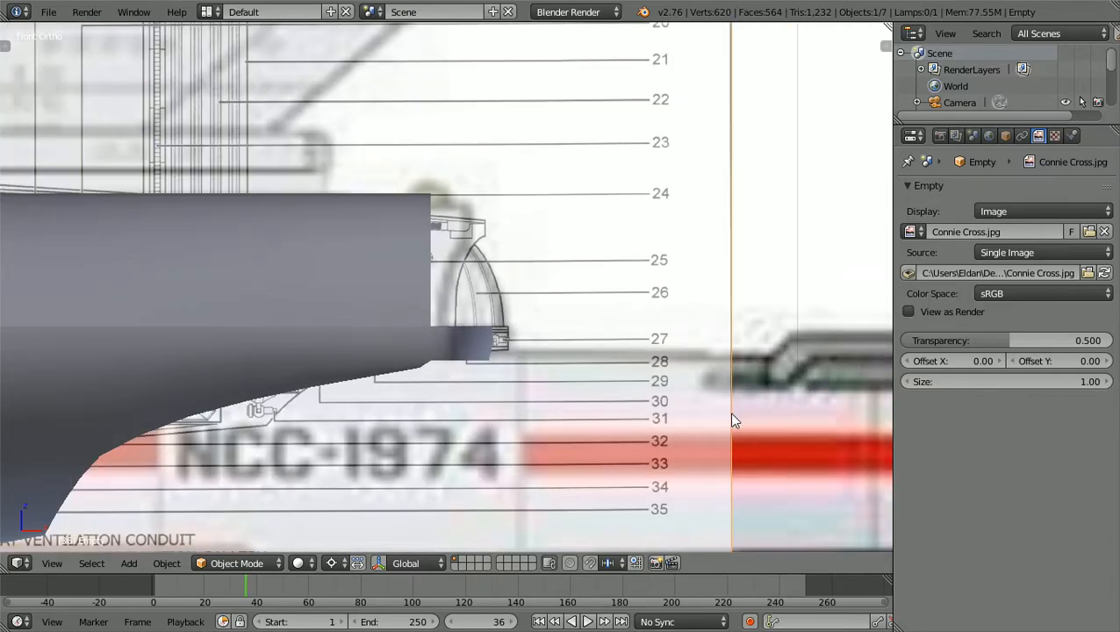
pyautogui.scroll(-1, 733, 419)
pyautogui.scroll(4, 733, 419)
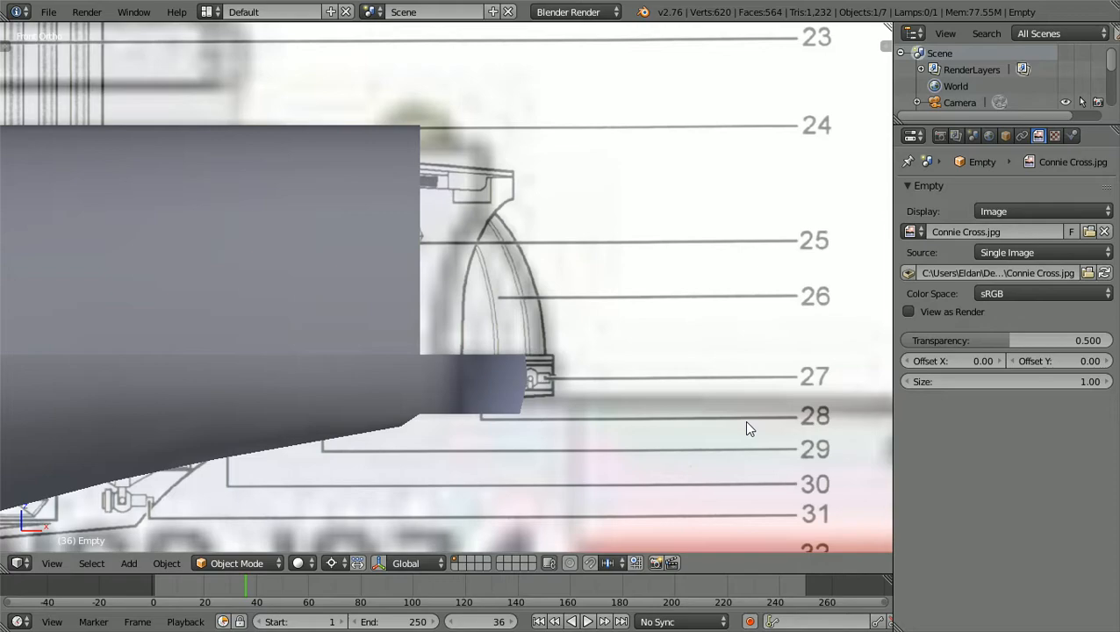
pyautogui.press('g')
pyautogui.press('x')
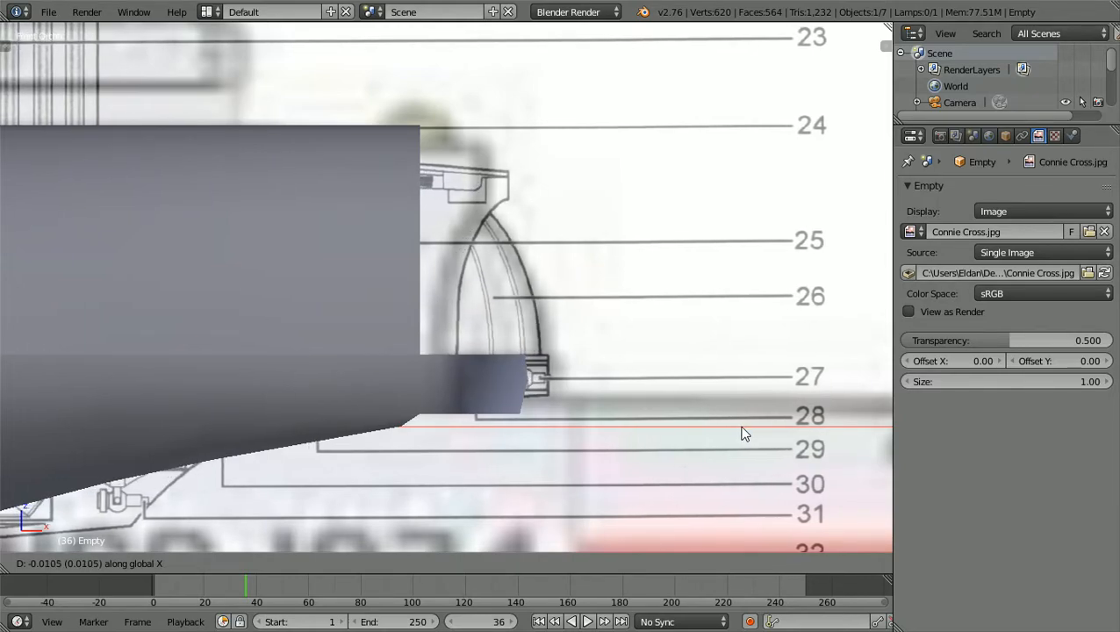
pyautogui.click(738, 431)
pyautogui.scroll(1, 732, 430)
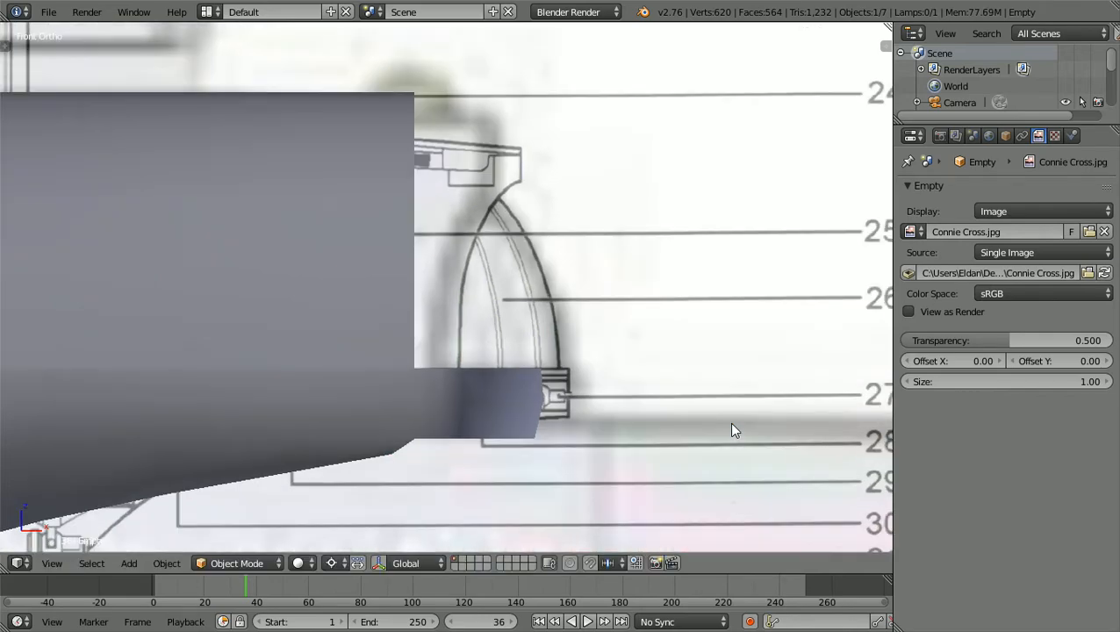
pyautogui.scroll(-1, 566, 443)
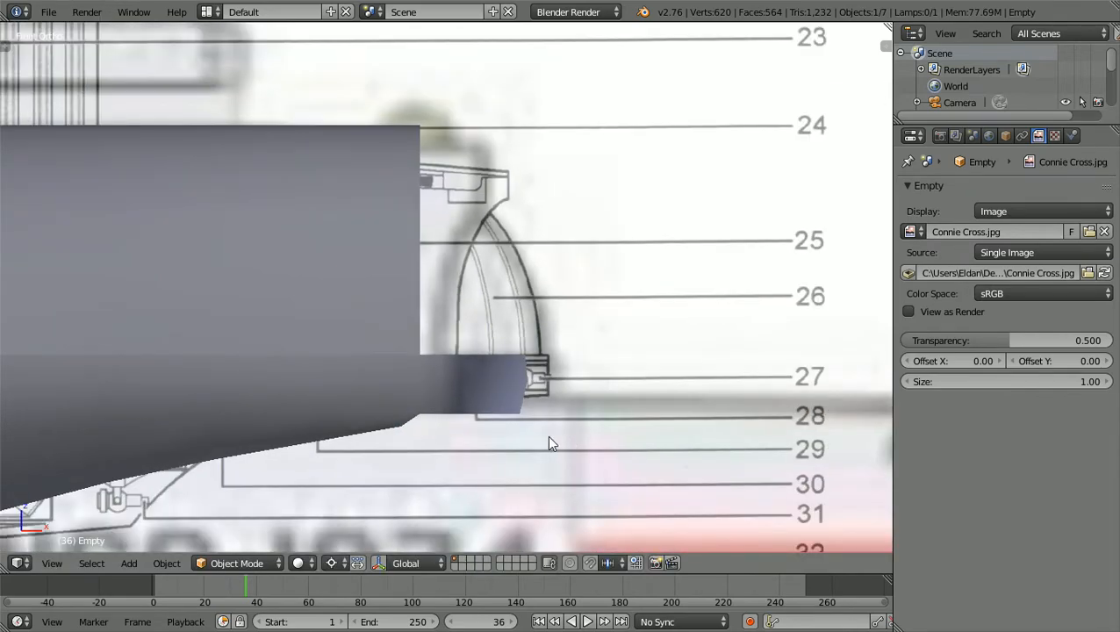
# Select the engineering hull cylinder and open its mesh for editing in wireframe display
pyautogui.rightClick(359, 362)
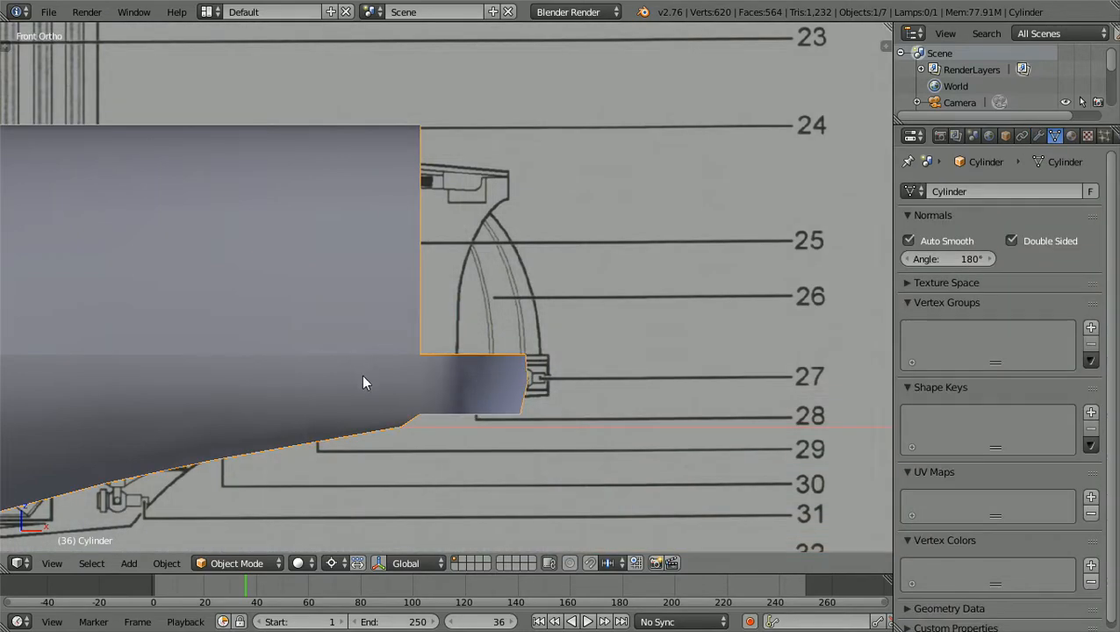
pyautogui.click(263, 562)
pyautogui.click(255, 524)
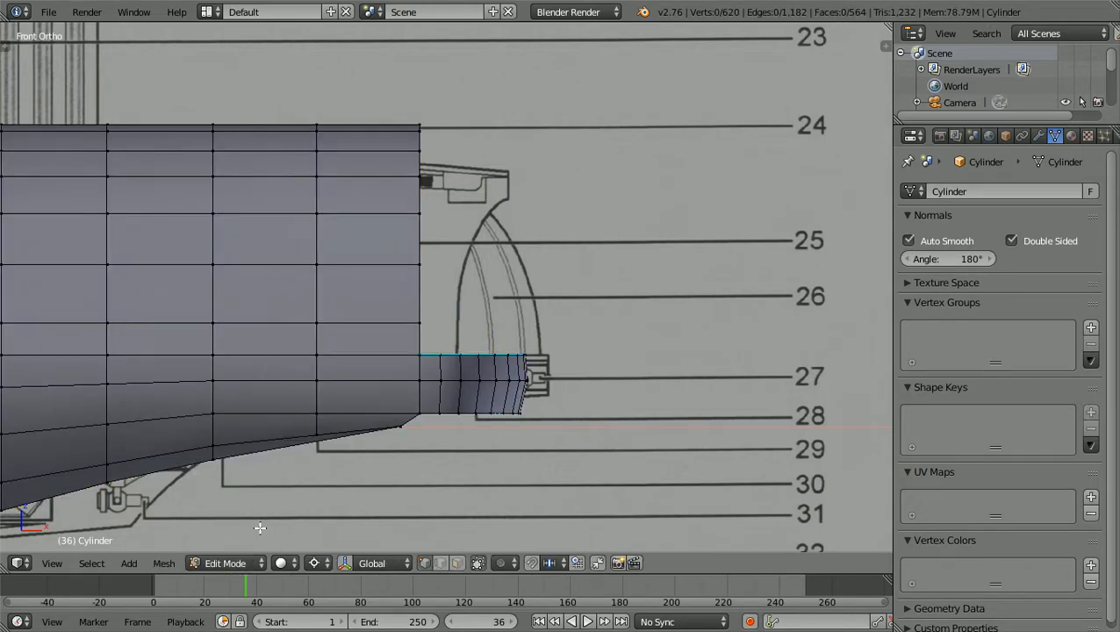
pyautogui.scroll(1, 304, 501)
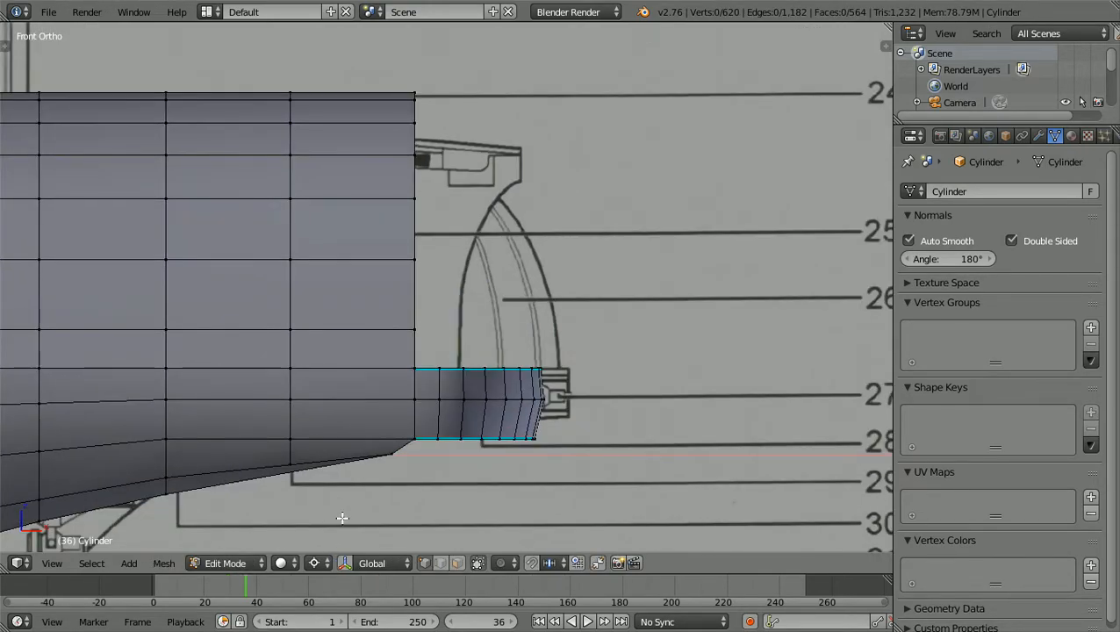
pyautogui.press('z')
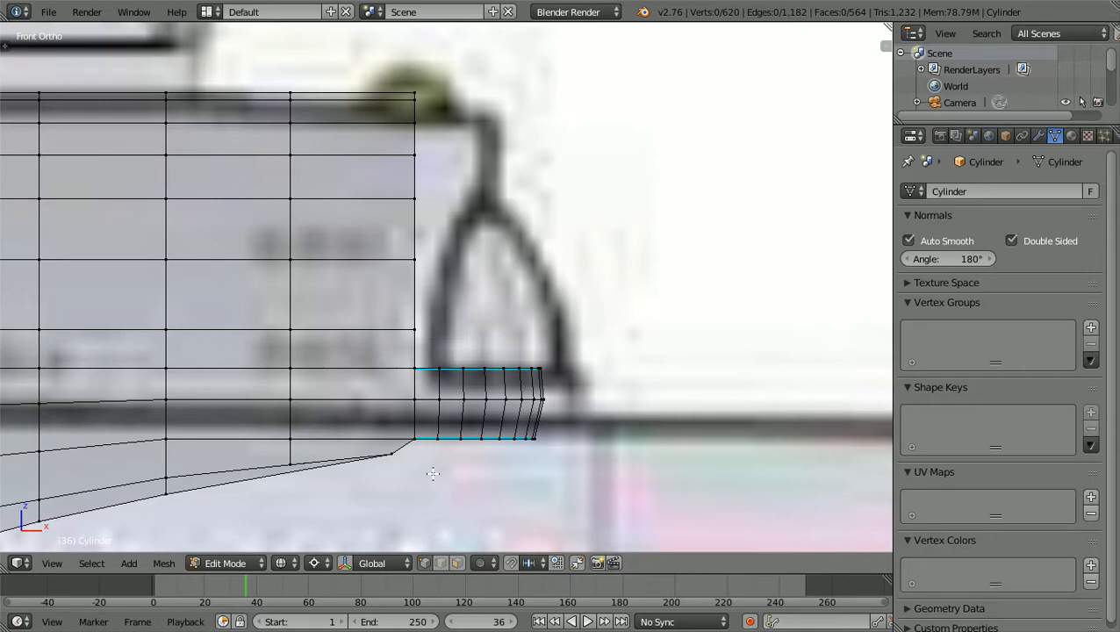
# Scale the vertices of the rounded shuttle bay deck by about 1.018 along X, deselect them and return to solid display
pyautogui.press('b')
pyautogui.moveTo(433, 474); pyautogui.dragTo(615, 327)
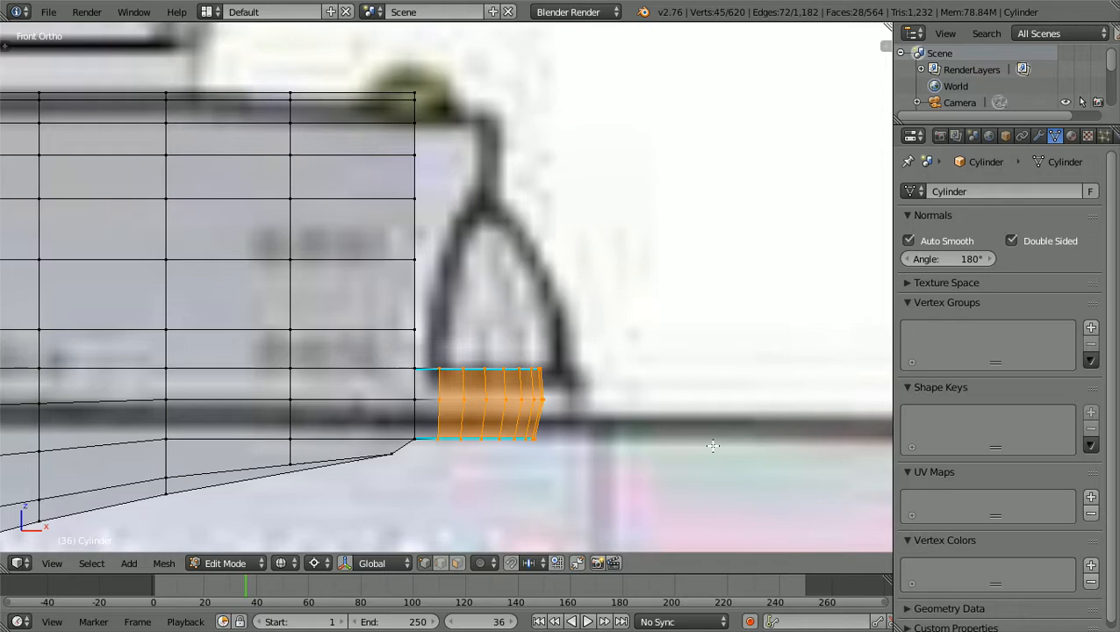
pyautogui.press('s')
pyautogui.press('x')
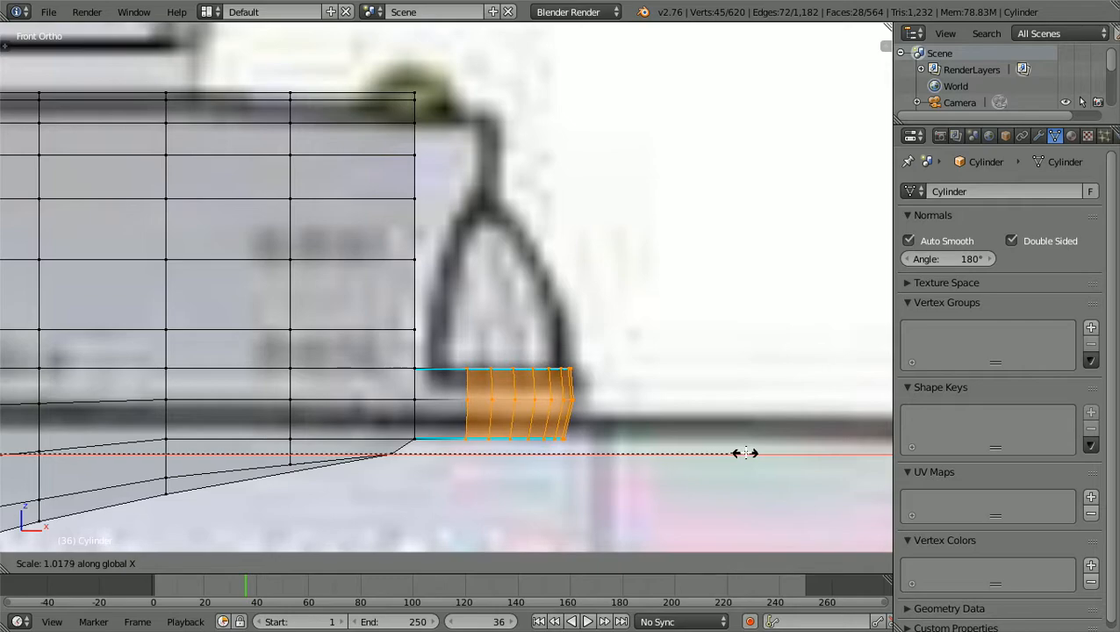
pyautogui.click(735, 451)
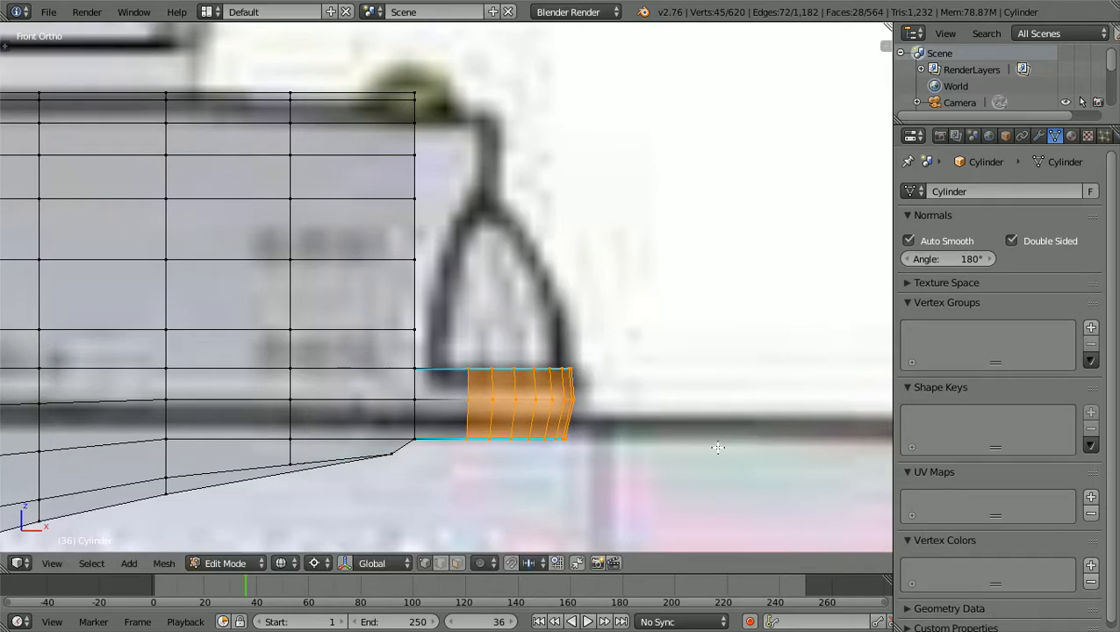
pyautogui.press('a')
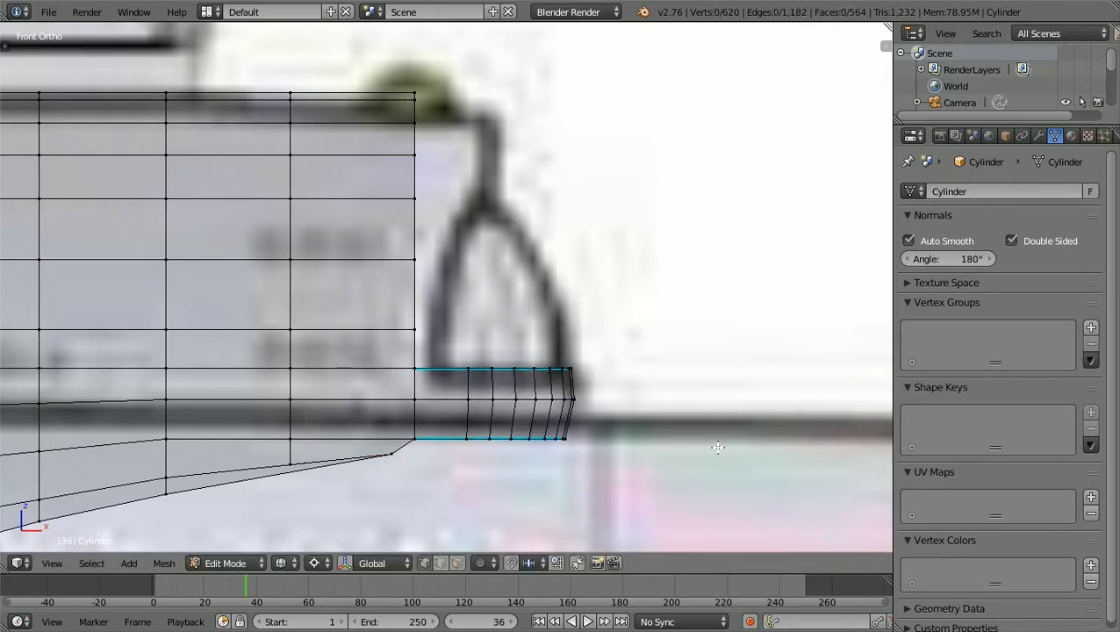
pyautogui.press('z')
# Examine the lengthened shuttle bay deck and the open stern of the hull from an angled view
pyautogui.scroll(-3, 718, 447)
pyautogui.scroll(1, 718, 448)
pyautogui.moveTo(718, 448); pyautogui.dragTo(665, 504, button='middle')
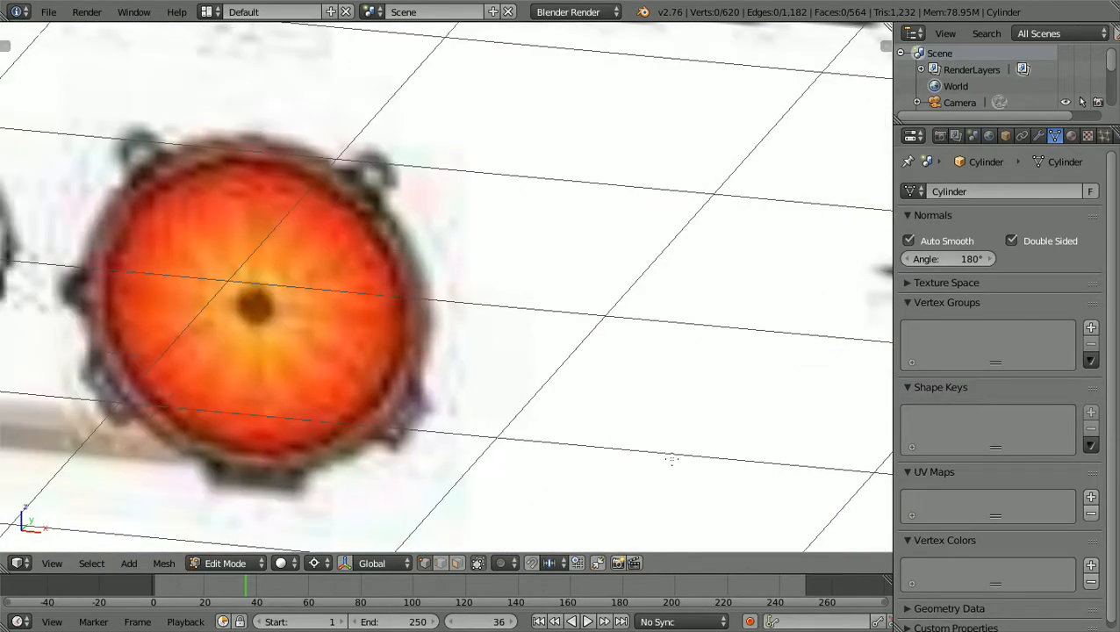
pyautogui.scroll(-8, 657, 402)
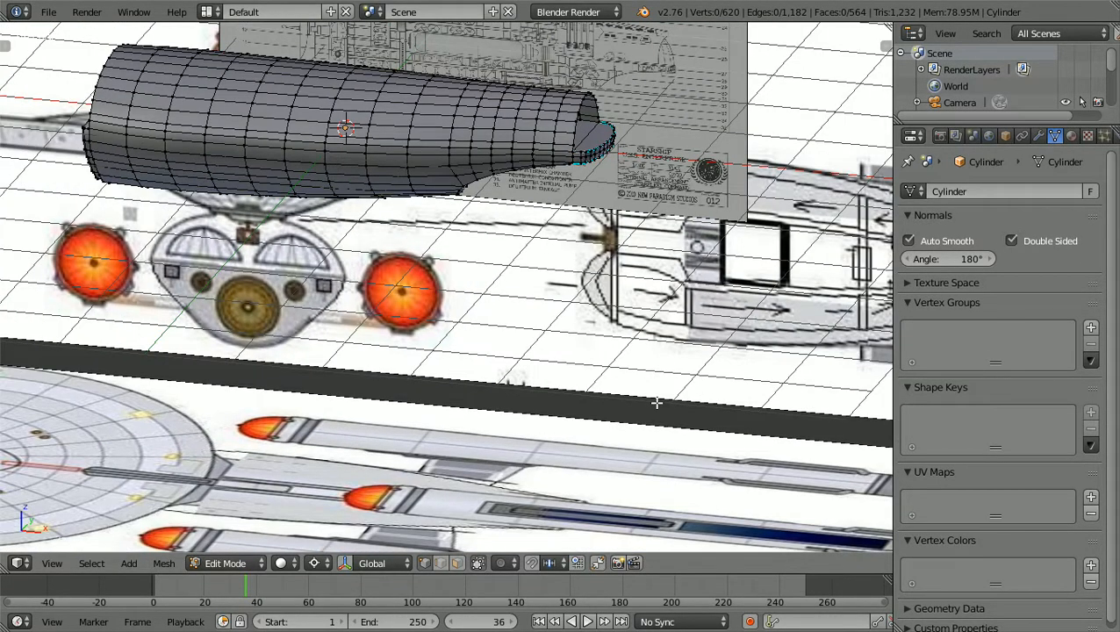
pyautogui.scroll(5, 657, 402)
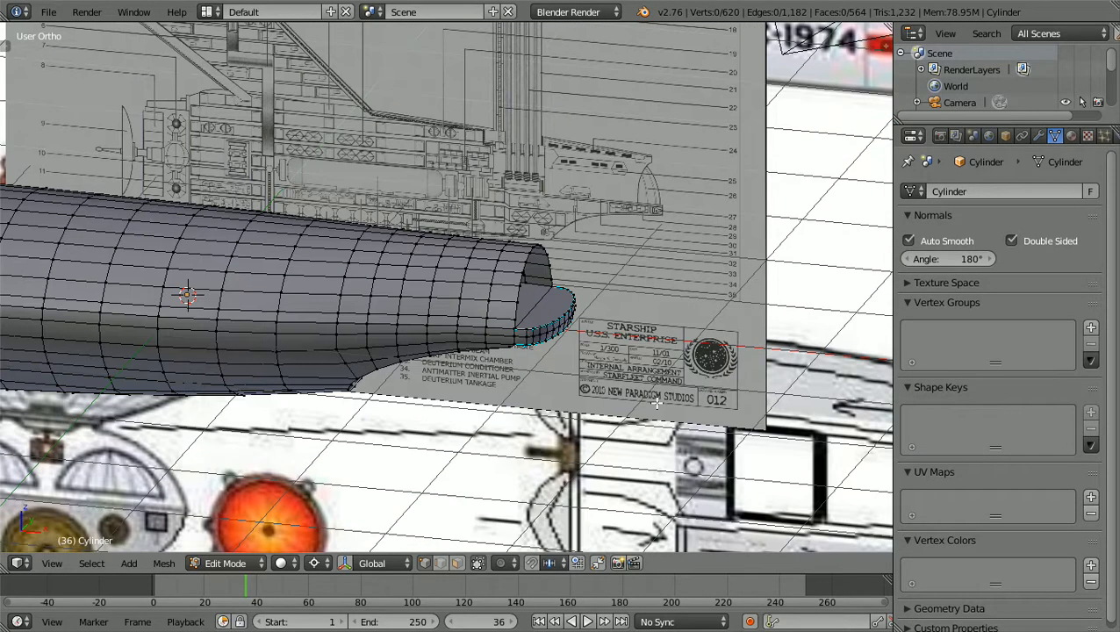
pyautogui.scroll(3, 657, 402)
pyautogui.moveTo(643, 414); pyautogui.dragTo(622, 430, button='middle')
pyautogui.scroll(-2, 623, 429)
pyautogui.keyDown('ctrl'); pyautogui.scroll(8, 622, 429); pyautogui.keyUp('ctrl')
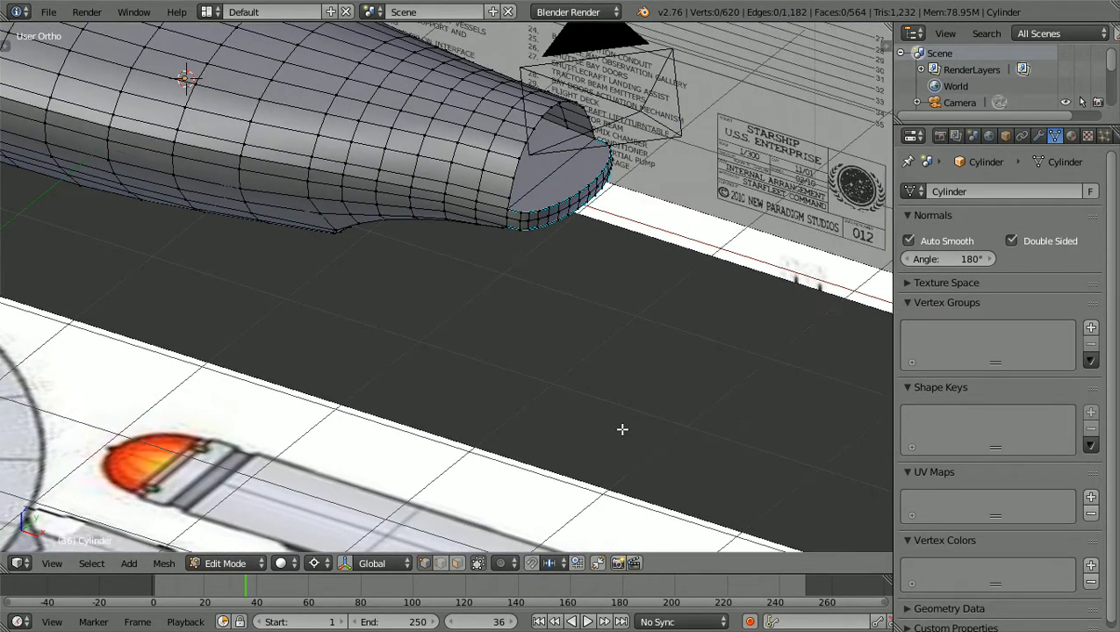
pyautogui.keyDown('shift'); pyautogui.scroll(1, 622, 430); pyautogui.keyUp('shift')
pyautogui.keyDown('shift'); pyautogui.scroll(2, 622, 429); pyautogui.keyUp('shift')
pyautogui.scroll(3, 622, 429)
pyautogui.keyDown('shift'); pyautogui.scroll(2, 622, 429); pyautogui.keyUp('shift')
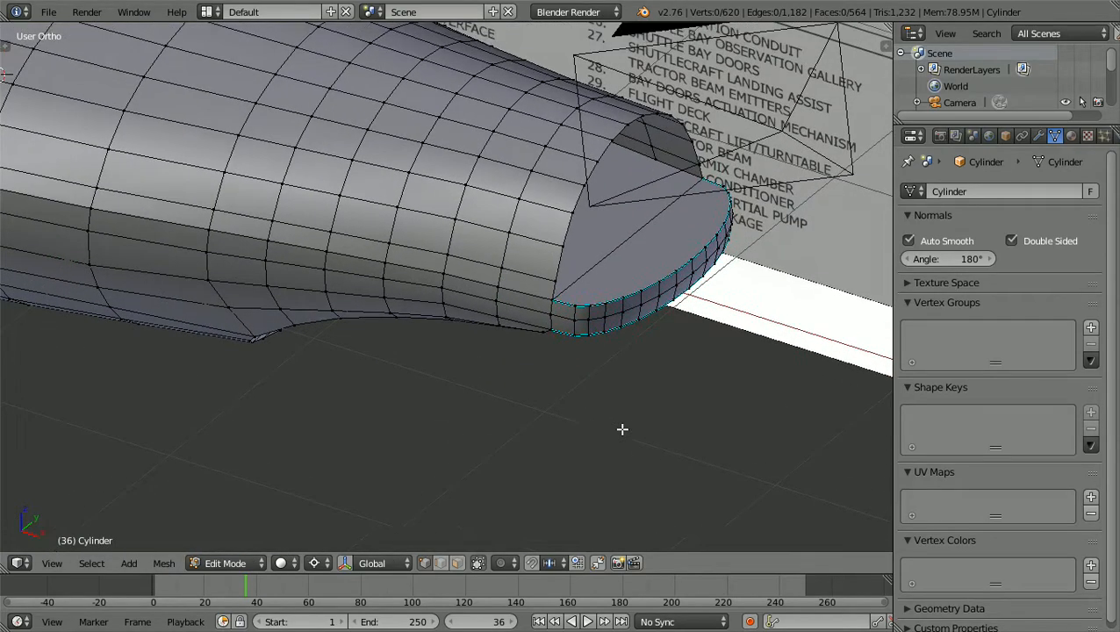
pyautogui.keyDown('ctrl'); pyautogui.scroll(2, 623, 429); pyautogui.keyUp('ctrl')
pyautogui.keyDown('shift'); pyautogui.scroll(1, 622, 429); pyautogui.keyUp('shift')
pyautogui.keyDown('ctrl'); pyautogui.scroll(1, 622, 429); pyautogui.keyUp('ctrl')
pyautogui.scroll(3, 622, 429)
pyautogui.scroll(-2, 622, 429)
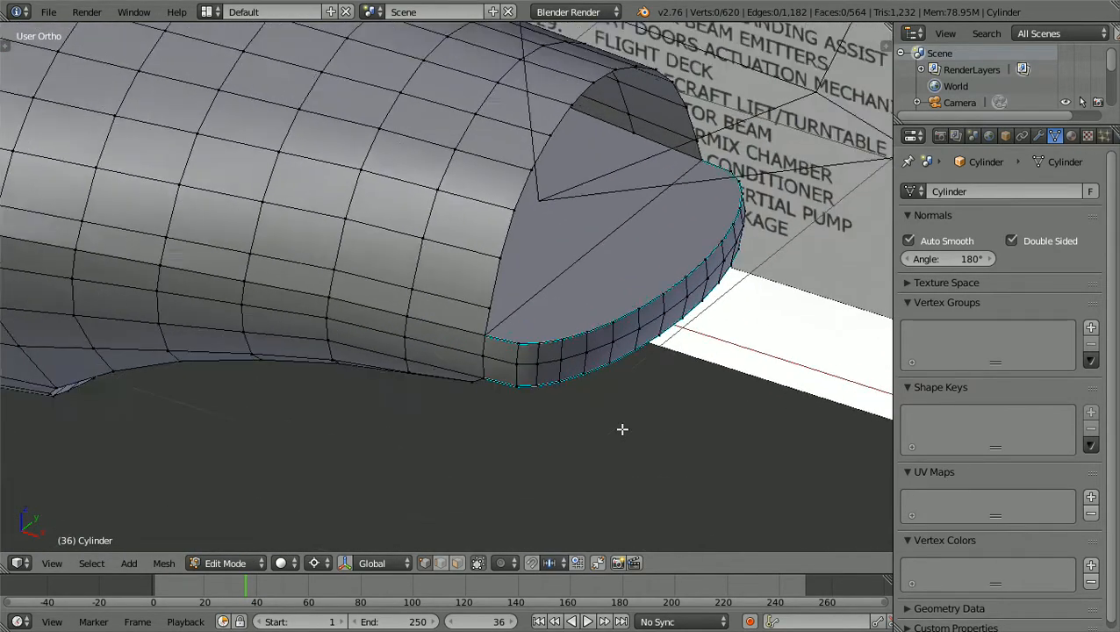
pyautogui.keyDown('ctrl'); pyautogui.scroll(3, 622, 429); pyautogui.keyUp('ctrl')
pyautogui.scroll(3, 622, 430)
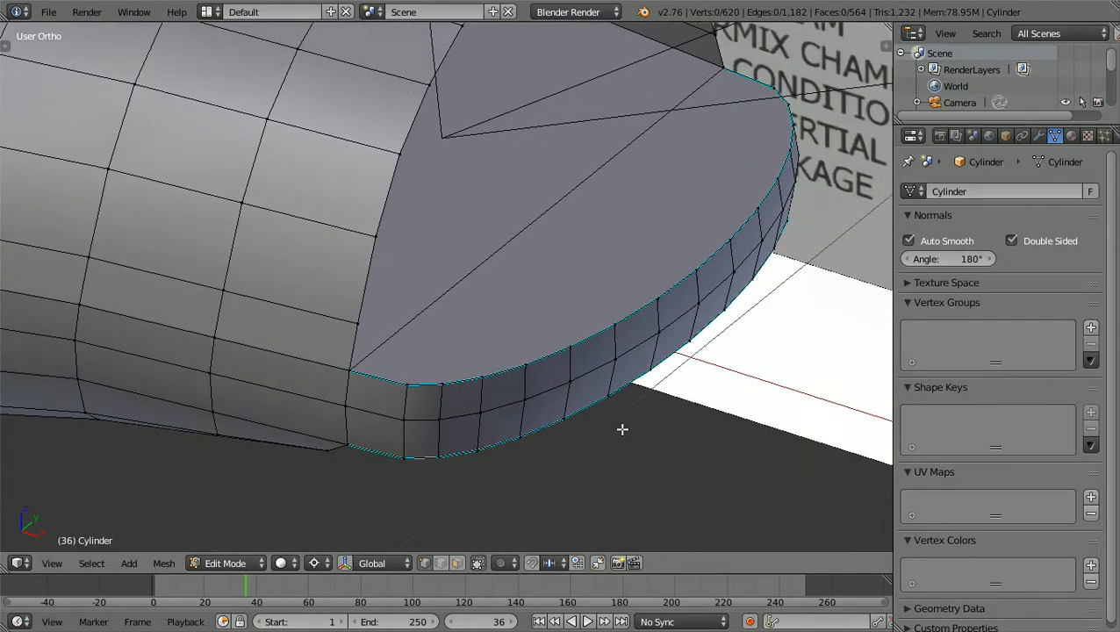
pyautogui.scroll(-3, 623, 429)
pyautogui.scroll(2, 622, 430)
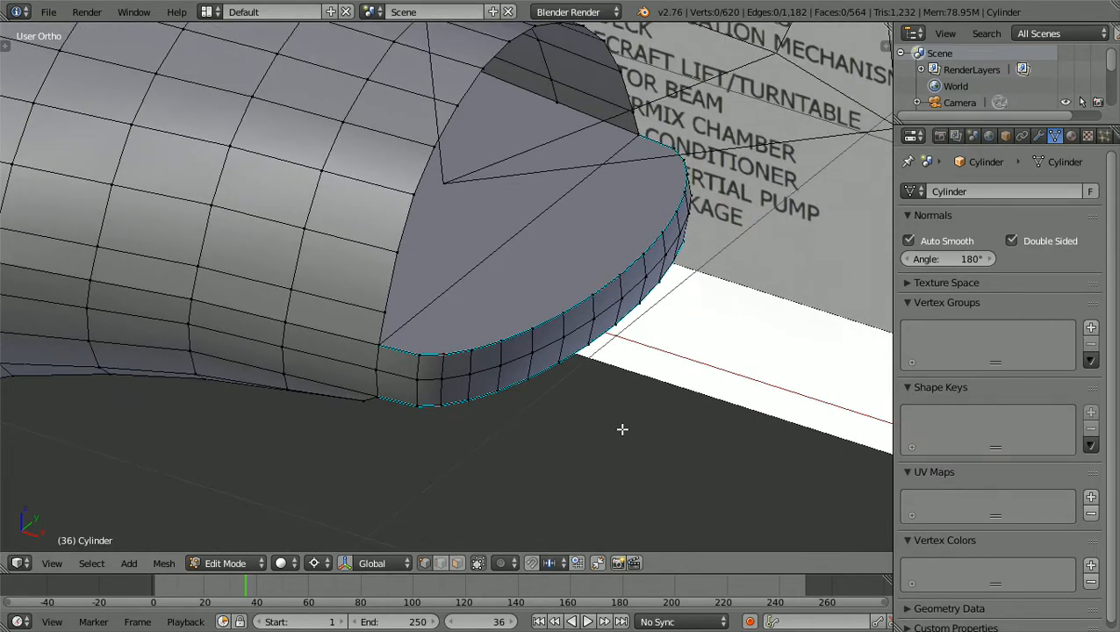
pyautogui.scroll(1, 622, 429)
pyautogui.scroll(-1, 622, 429)
# Check the hull's stern and the rounded shuttle bay deck from above against the top-view reference
pyautogui.press('KP_7')
pyautogui.scroll(-5, 679, 389)
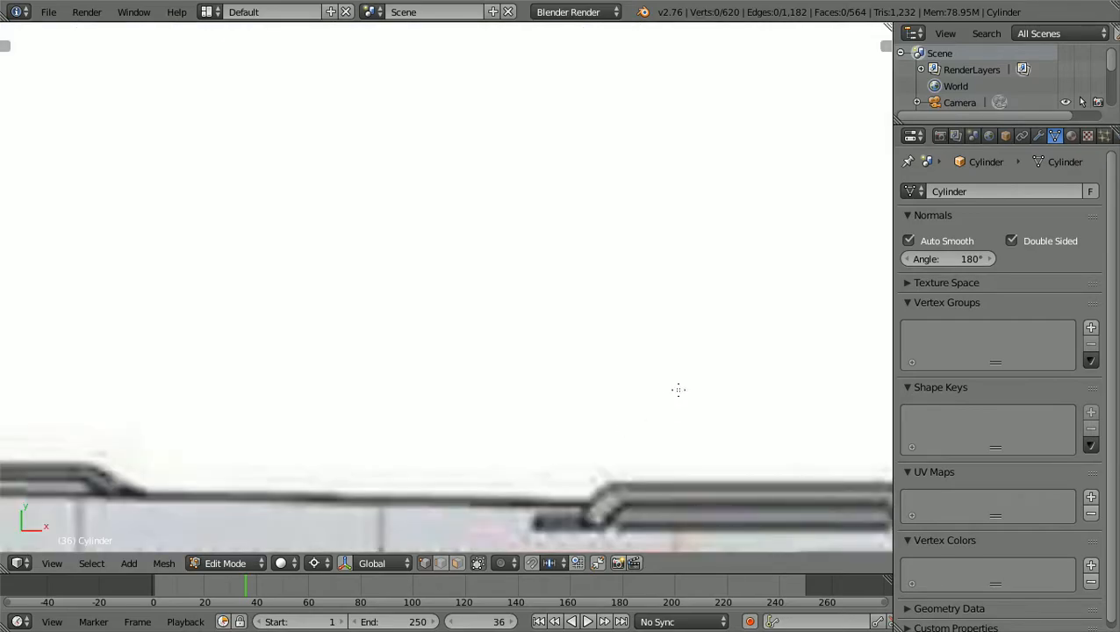
pyautogui.scroll(-4, 662, 397)
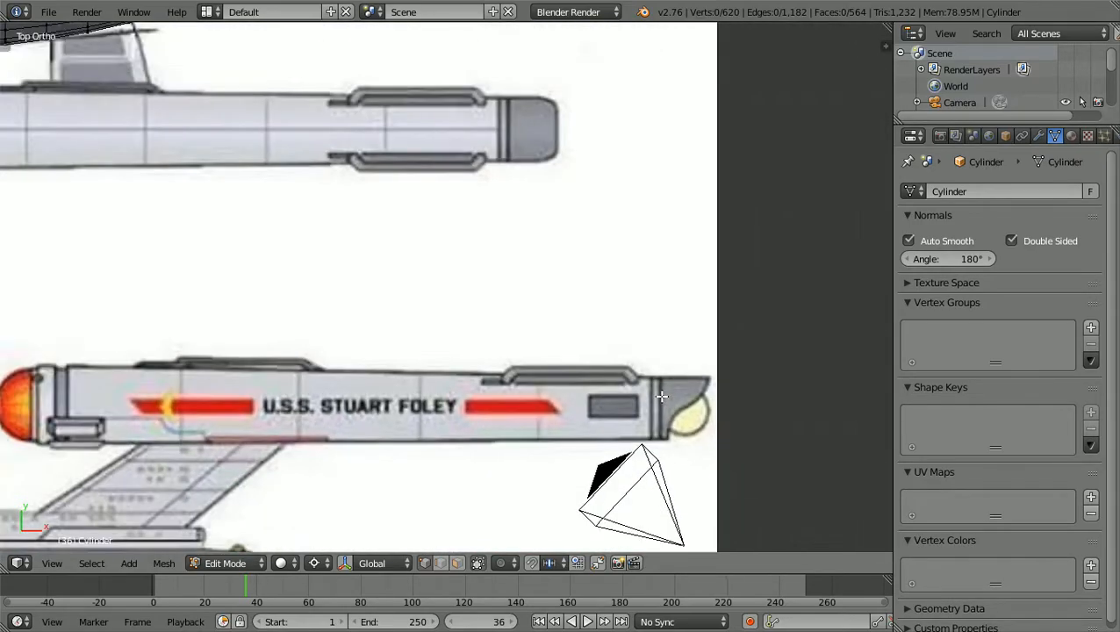
pyautogui.keyDown('shift'); pyautogui.scroll(3, 662, 389); pyautogui.keyUp('shift')
pyautogui.keyDown('ctrl'); pyautogui.scroll(-6, 662, 390); pyautogui.keyUp('ctrl')
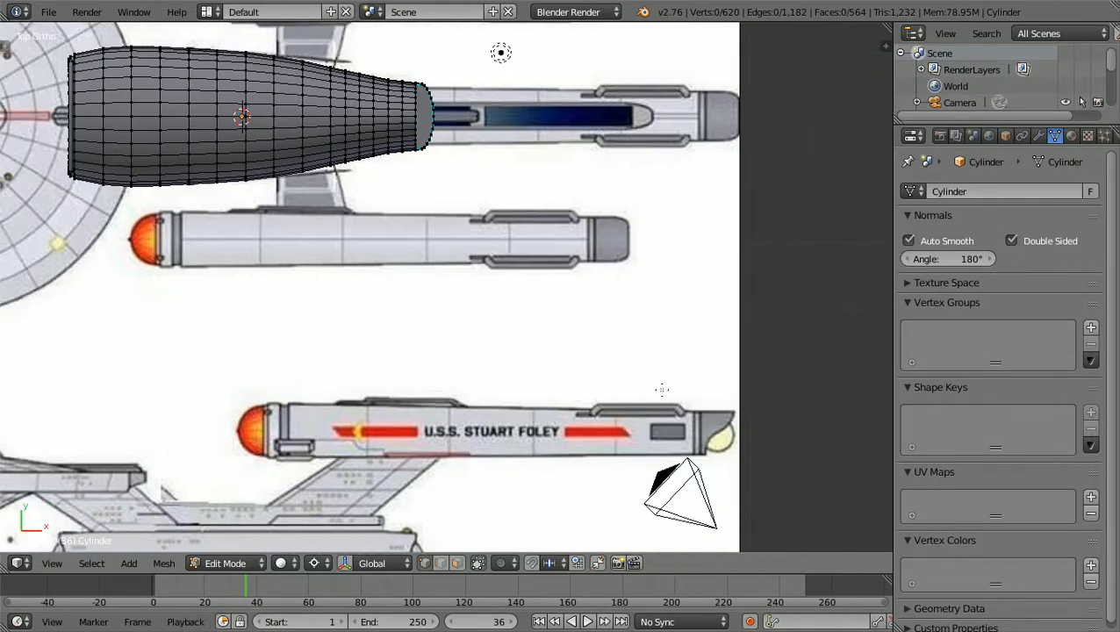
pyautogui.keyDown('ctrl'); pyautogui.scroll(-2, 661, 355); pyautogui.keyUp('ctrl')
pyautogui.scroll(1, 660, 354)
pyautogui.keyDown('shift'); pyautogui.scroll(3, 660, 354); pyautogui.keyUp('shift')
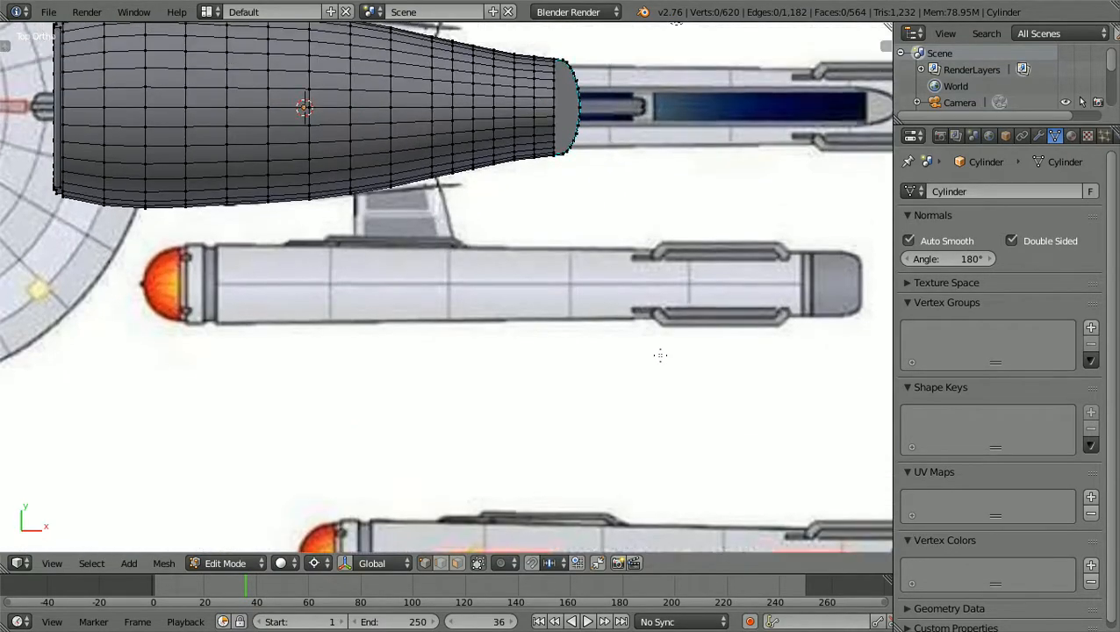
pyautogui.scroll(5, 661, 353)
pyautogui.keyDown('ctrl'); pyautogui.scroll(1, 660, 352); pyautogui.keyUp('ctrl')
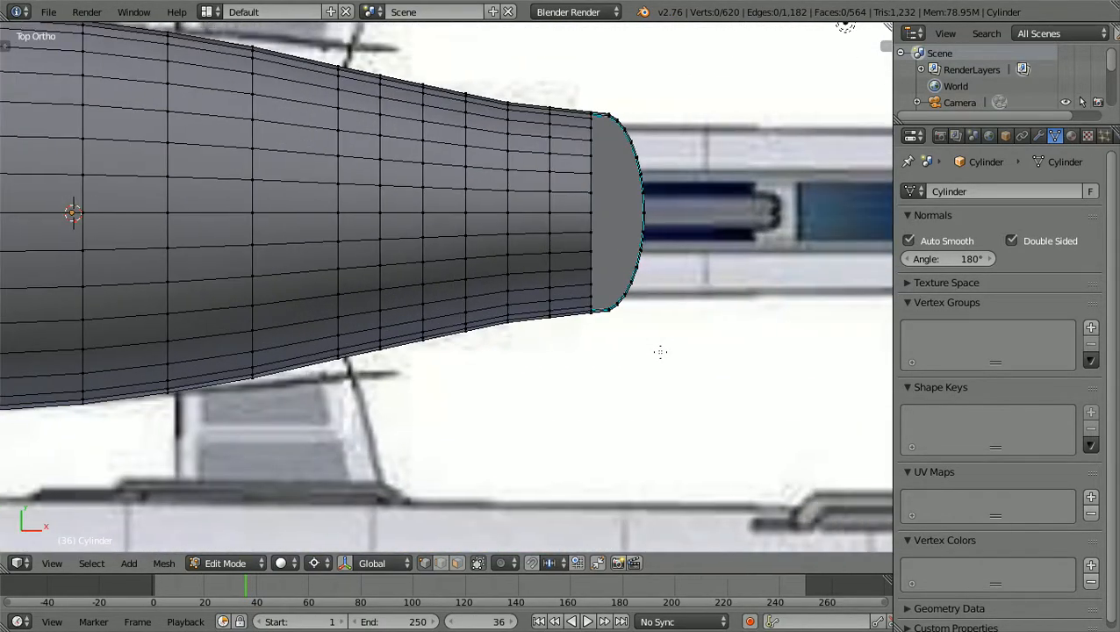
# Widen the 3D view around the hull's stern by narrowing the neighbouring outliner and properties area
pyautogui.scroll(4, 660, 352)
pyautogui.keyDown('ctrl'); pyautogui.scroll(5, 660, 352); pyautogui.keyUp('ctrl')
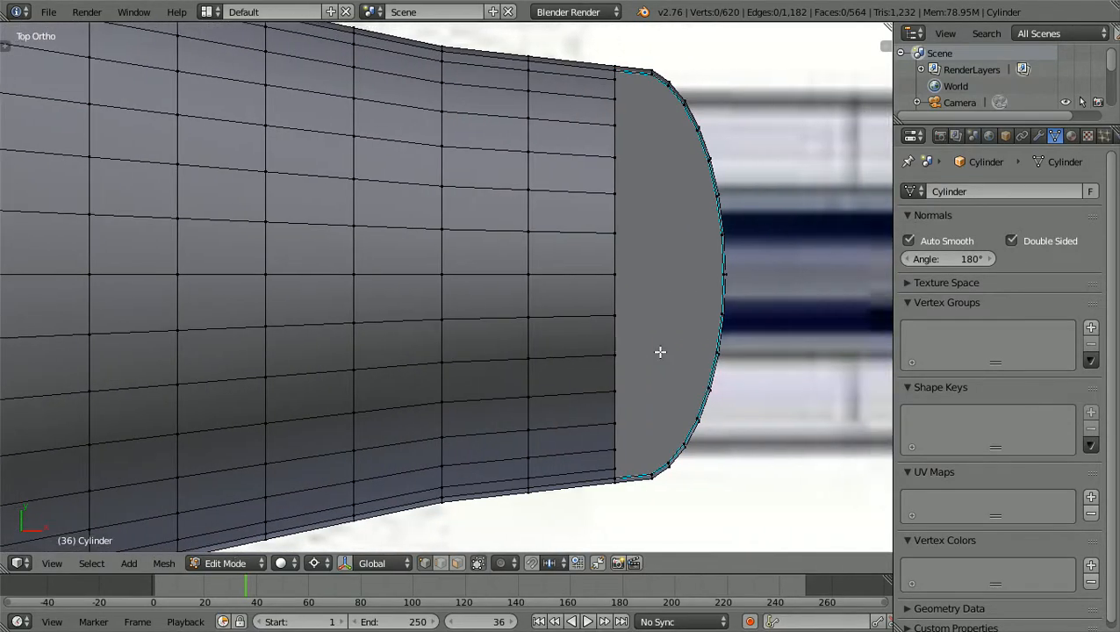
pyautogui.keyDown('shift'); pyautogui.scroll(1, 660, 352); pyautogui.keyUp('shift')
pyautogui.keyDown('shift'); pyautogui.scroll(-3, 660, 352); pyautogui.keyUp('shift')
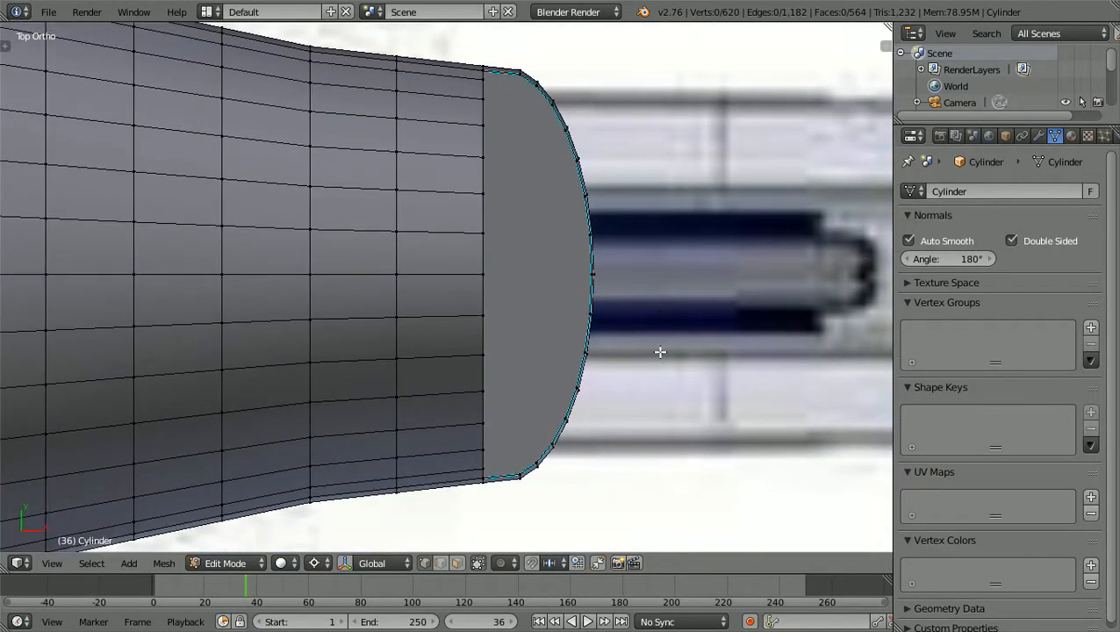
pyautogui.scroll(2, 661, 352)
pyautogui.keyDown('shift'); pyautogui.scroll(-1, 660, 352); pyautogui.keyUp('shift')
pyautogui.scroll(-1, 660, 352)
pyautogui.scroll(-1, 660, 352)
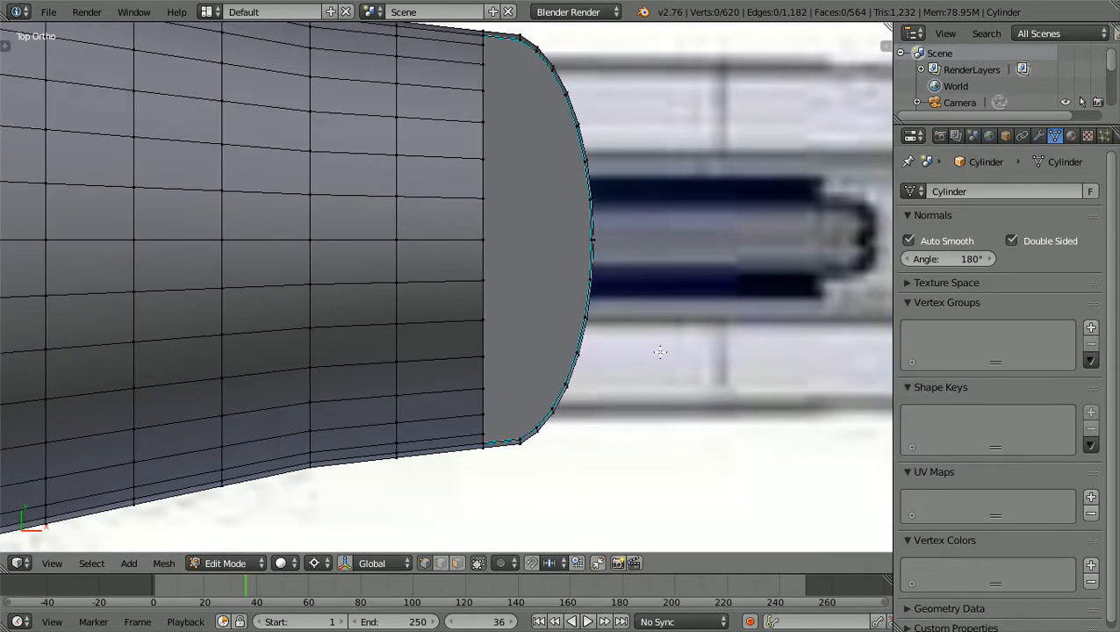
pyautogui.keyDown('shift'); pyautogui.scroll(1, 660, 352); pyautogui.keyUp('shift')
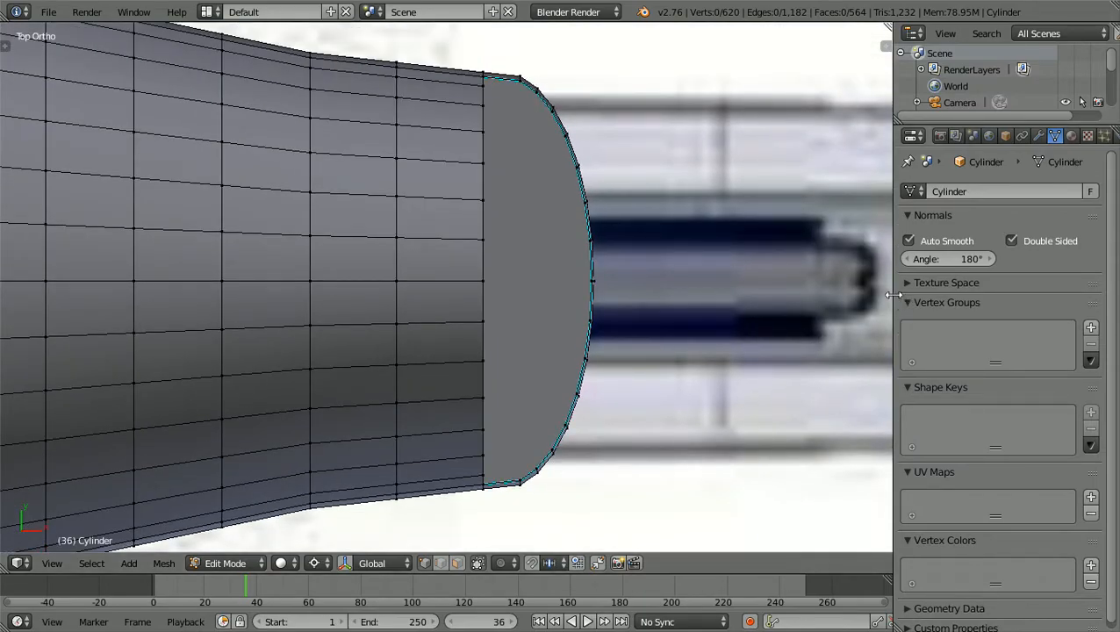
pyautogui.moveTo(894, 296); pyautogui.dragTo(1025, 298)
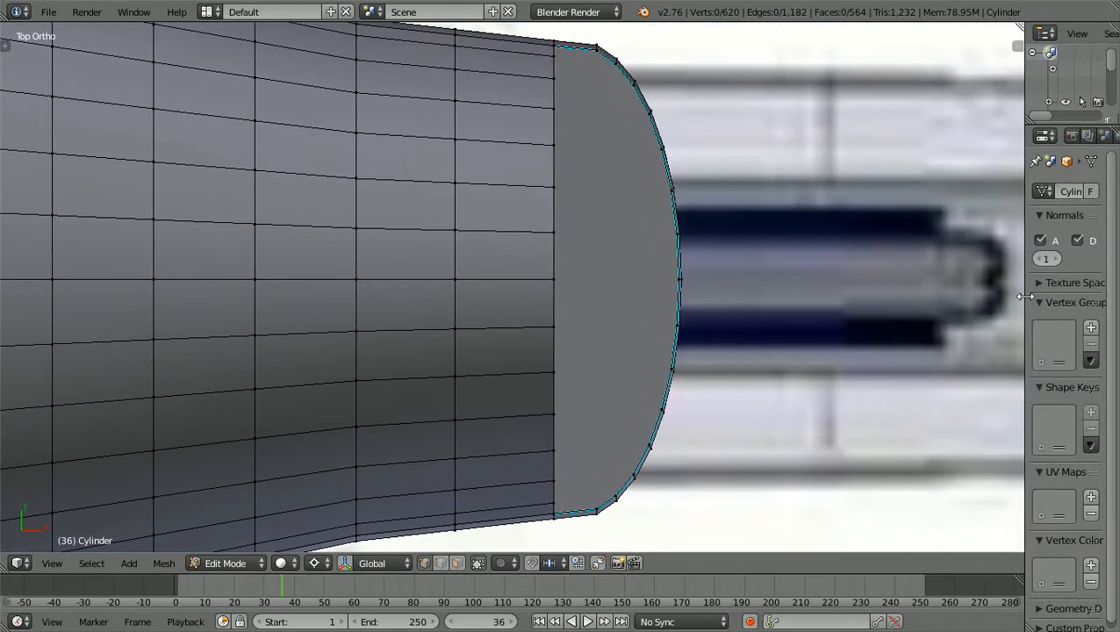
pyautogui.keyDown('shift'); pyautogui.scroll(1, 948, 291); pyautogui.keyUp('shift')
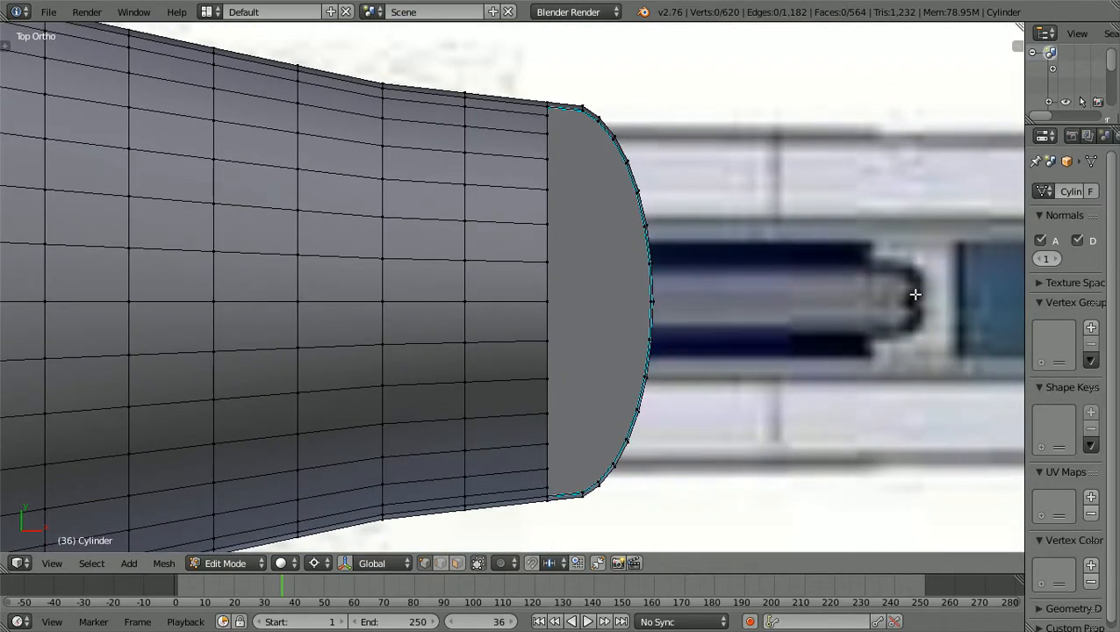
# Select the rounded shuttle bay deck's edge vertices in wireframe display and scale them by about 0.99 along X
pyautogui.press('z')
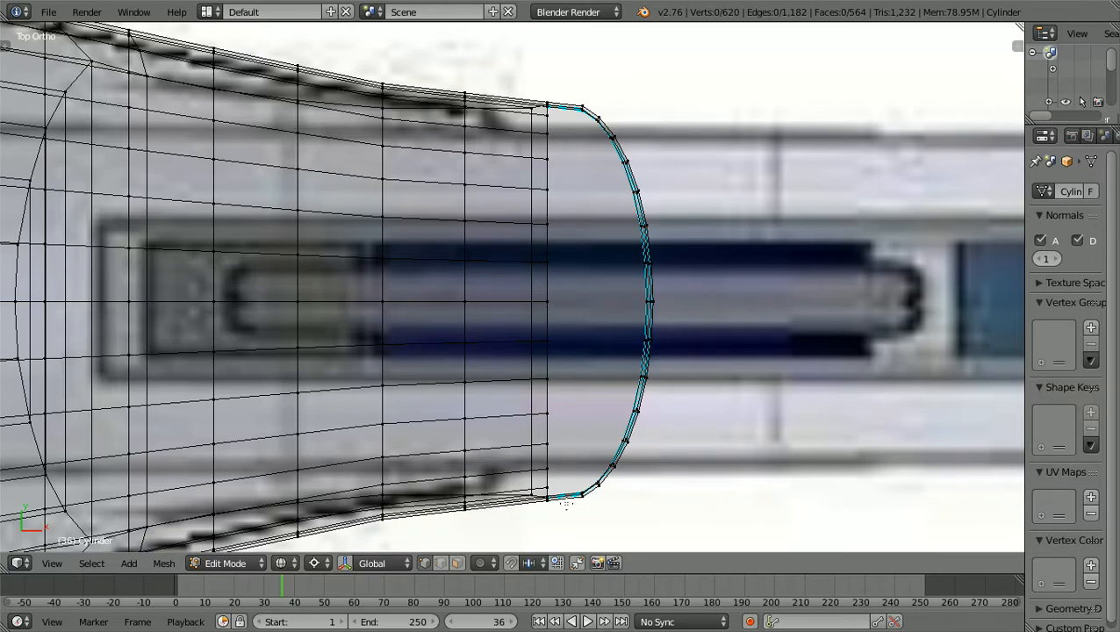
pyautogui.moveTo(566, 502); pyautogui.dragTo(710, 78)
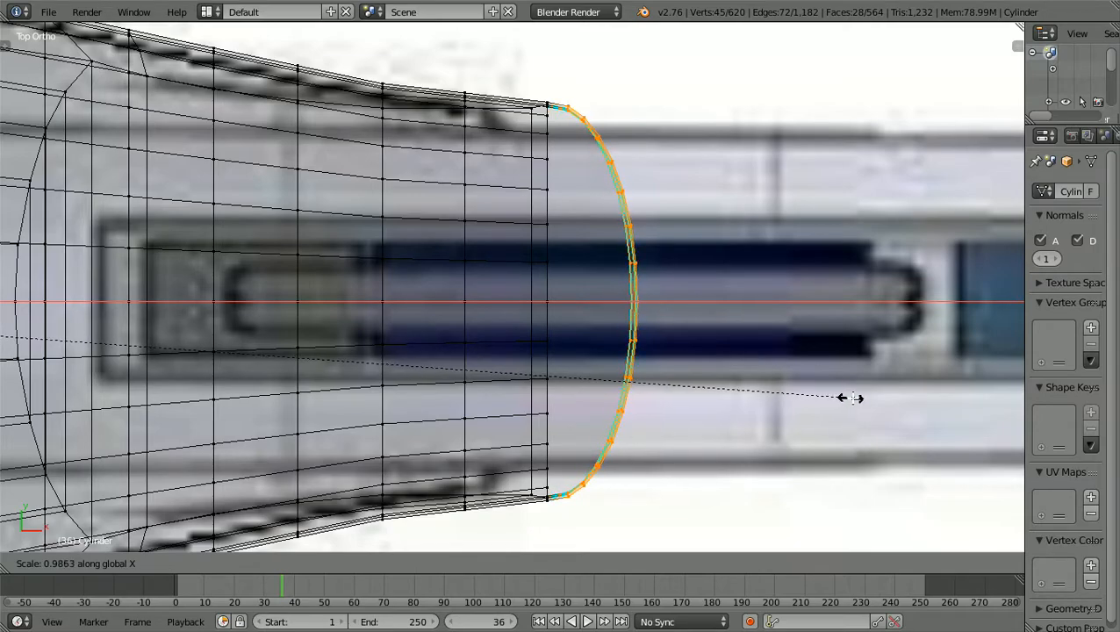
pyautogui.click(856, 398)
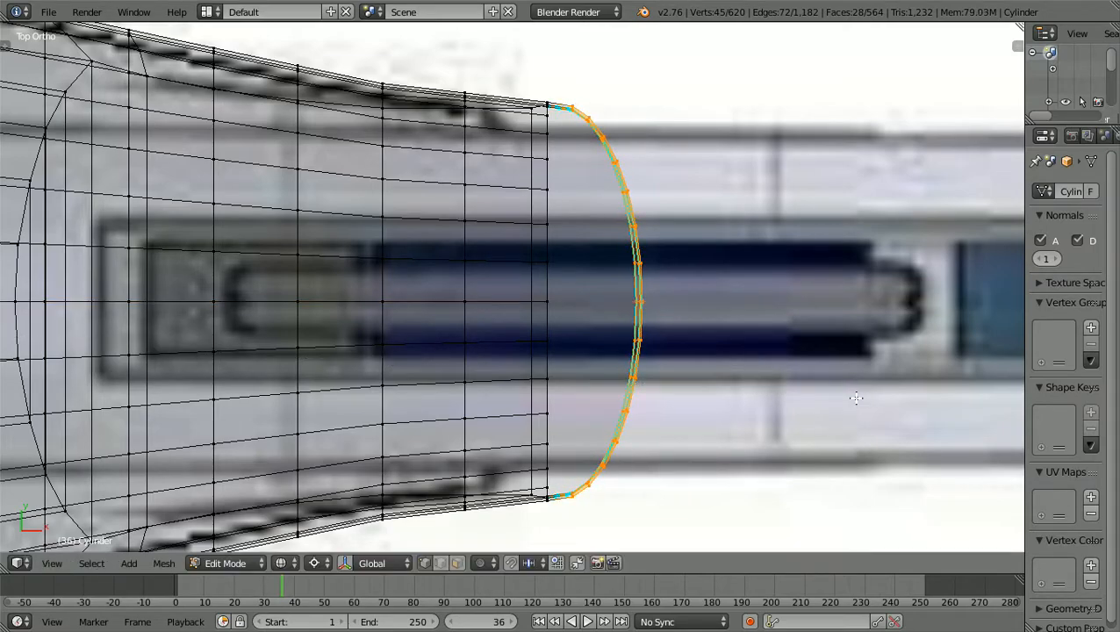
# In the front view, move the selected shuttle bay deck vertices about 0.027 along X to match the side-view reference
pyautogui.press('KP_1')
pyautogui.scroll(-5, 856, 399)
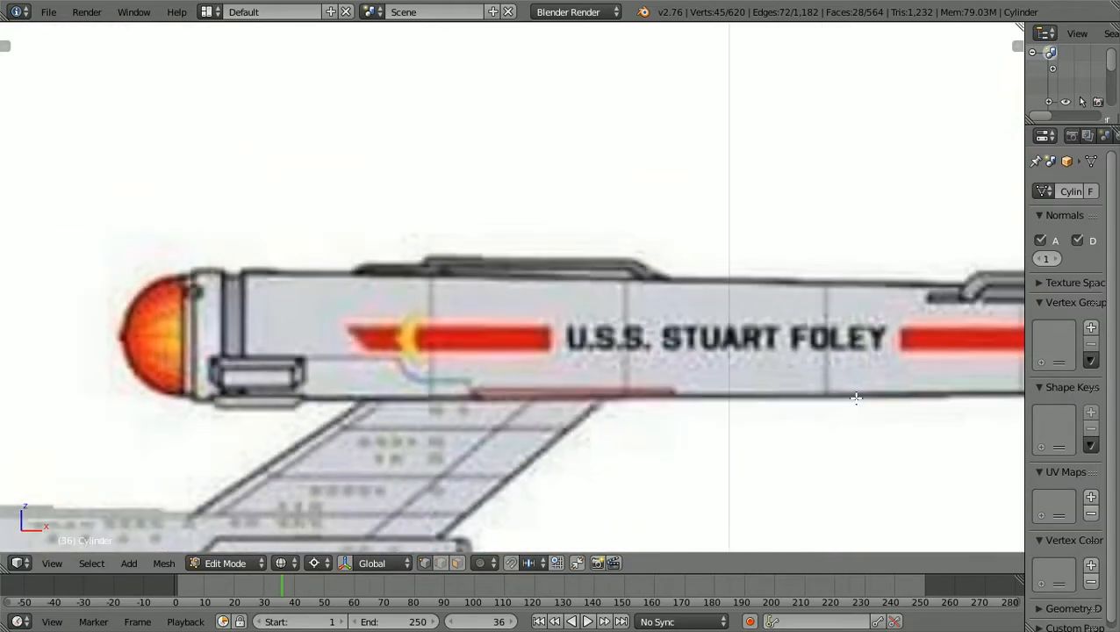
pyautogui.keyDown('shift'); pyautogui.scroll(-11, 856, 399); pyautogui.keyUp('shift')
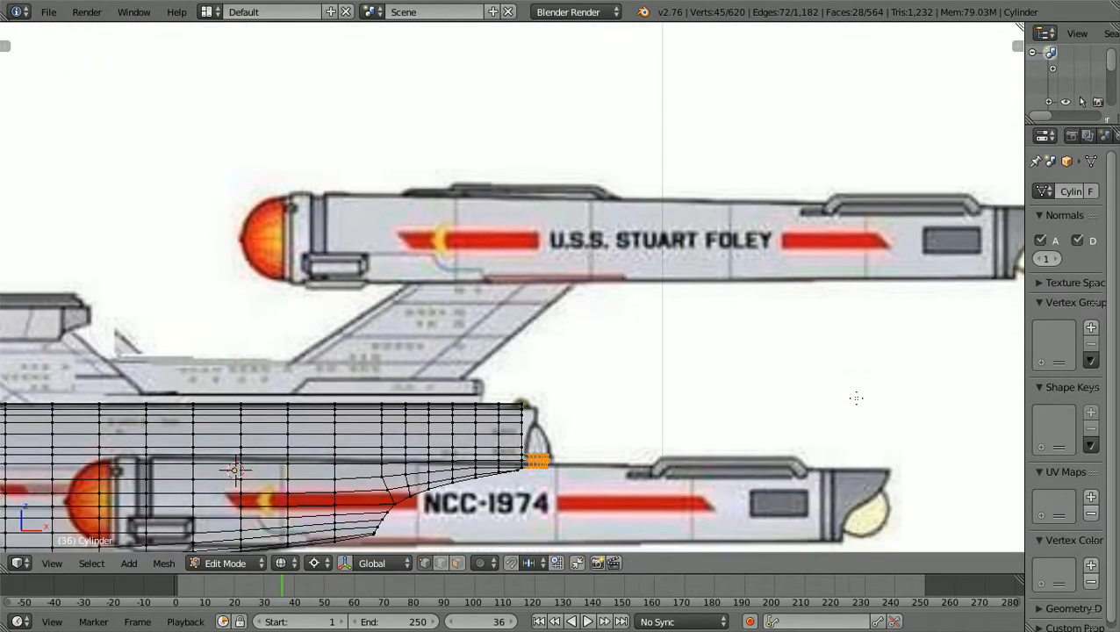
pyautogui.keyDown('shift'); pyautogui.scroll(2, 856, 399); pyautogui.keyUp('shift')
pyautogui.scroll(2, 856, 398)
pyautogui.scroll(2, 856, 398)
pyautogui.keyDown('shift'); pyautogui.scroll(-3, 855, 398); pyautogui.keyUp('shift')
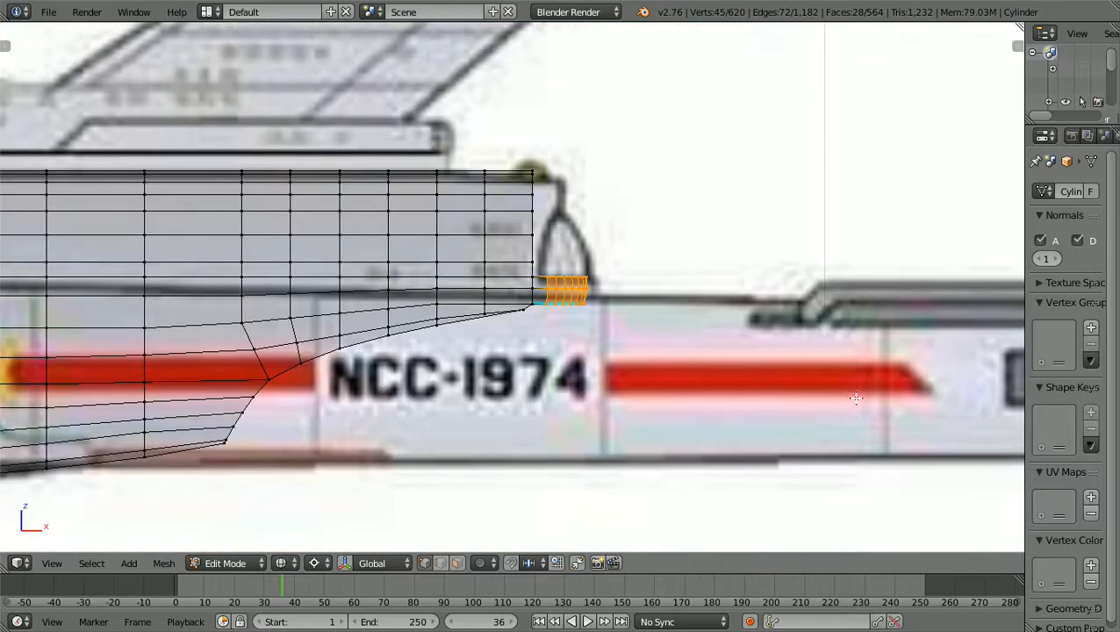
pyautogui.scroll(4, 856, 399)
pyautogui.keyDown('shift'); pyautogui.scroll(2, 856, 398); pyautogui.keyUp('shift')
pyautogui.scroll(3, 856, 399)
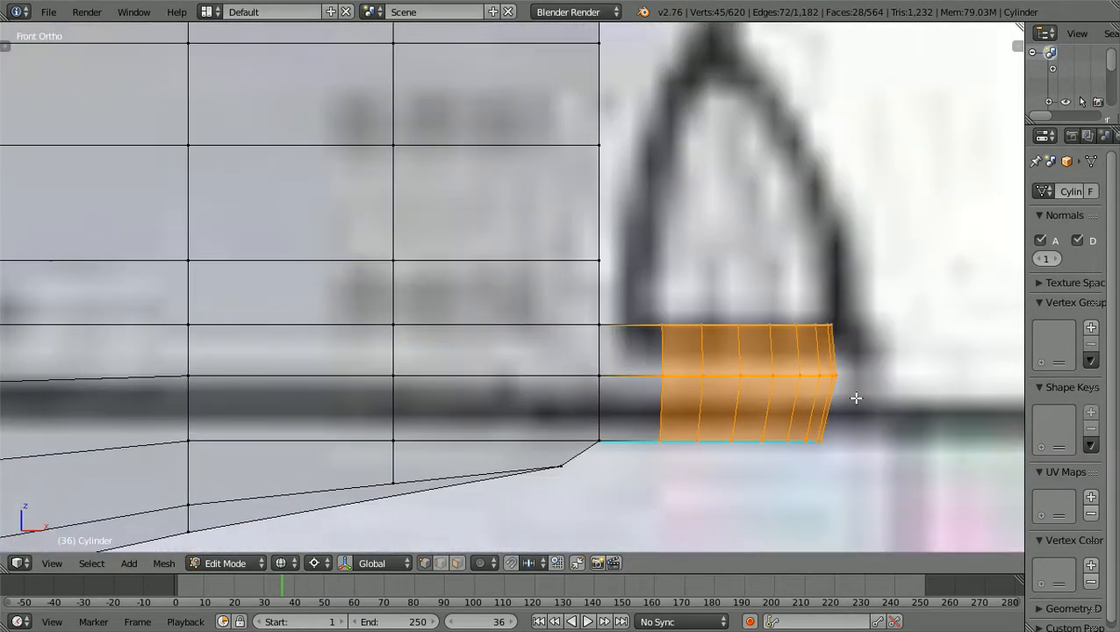
pyautogui.keyDown('ctrl'); pyautogui.scroll(-5, 856, 399); pyautogui.keyUp('ctrl')
pyautogui.scroll(1, 856, 399)
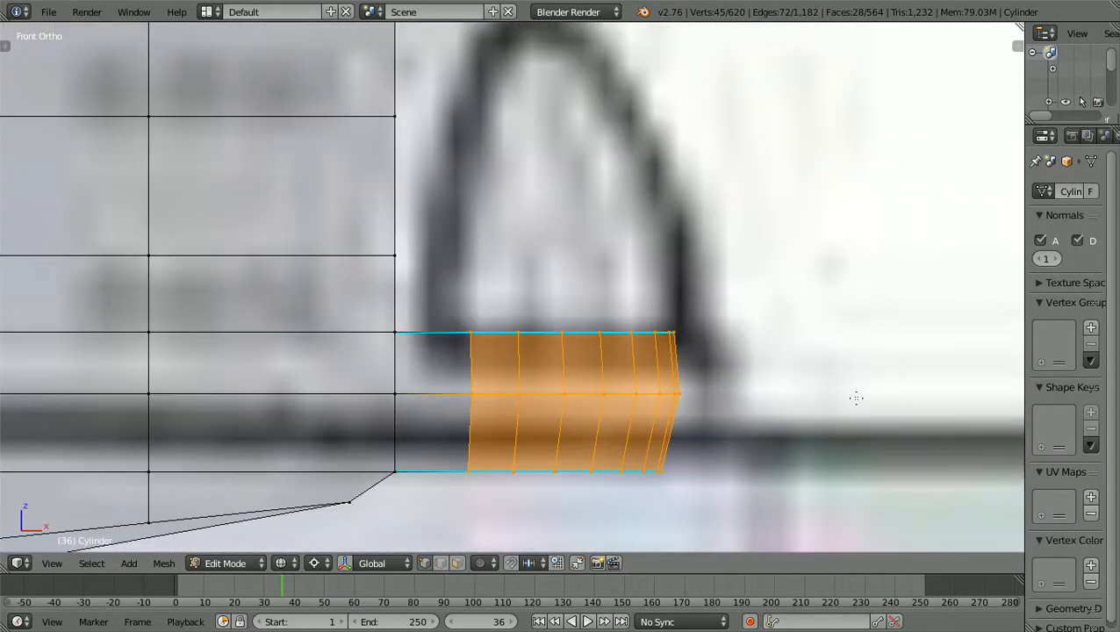
pyautogui.scroll(1, 856, 398)
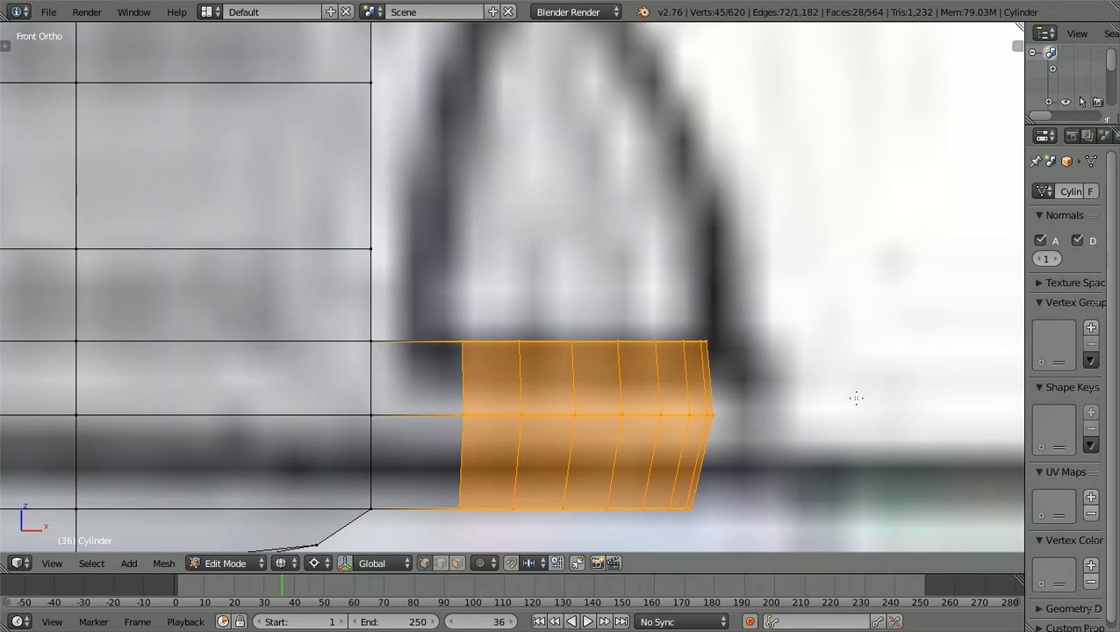
pyautogui.press('g')
pyautogui.press('x')
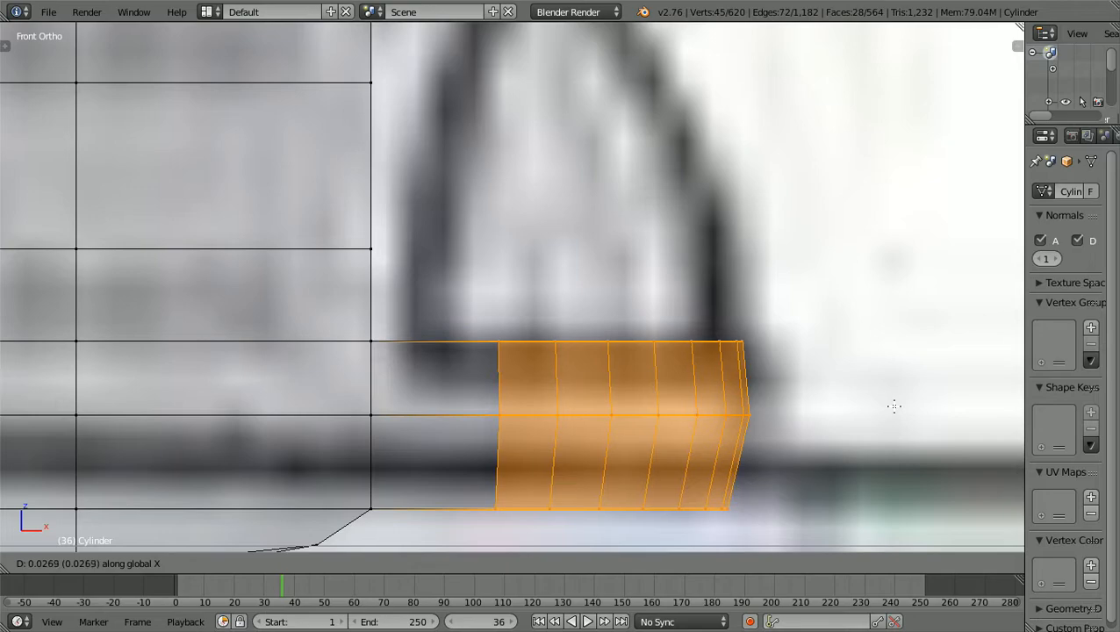
pyautogui.click(893, 406)
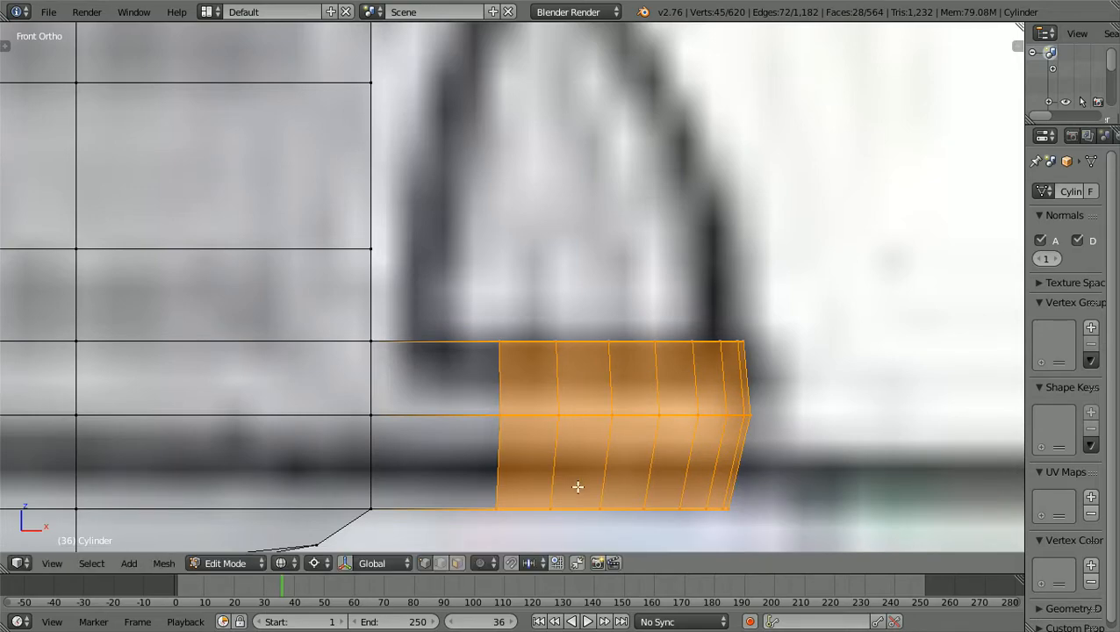
# Move only the deck's vertex column nearest the hull about -0.045 along X, towards the hull
pyautogui.keyDown('shift'); pyautogui.scroll(-5, 578, 487); pyautogui.keyUp('shift')
pyautogui.scroll(1, 575, 485)
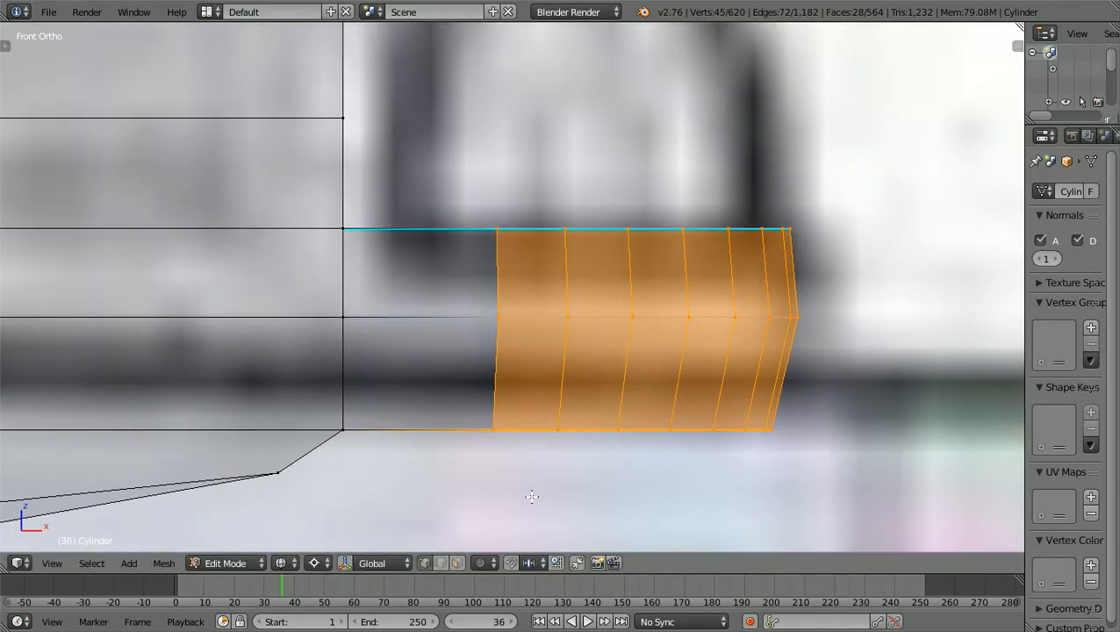
pyautogui.press('a')
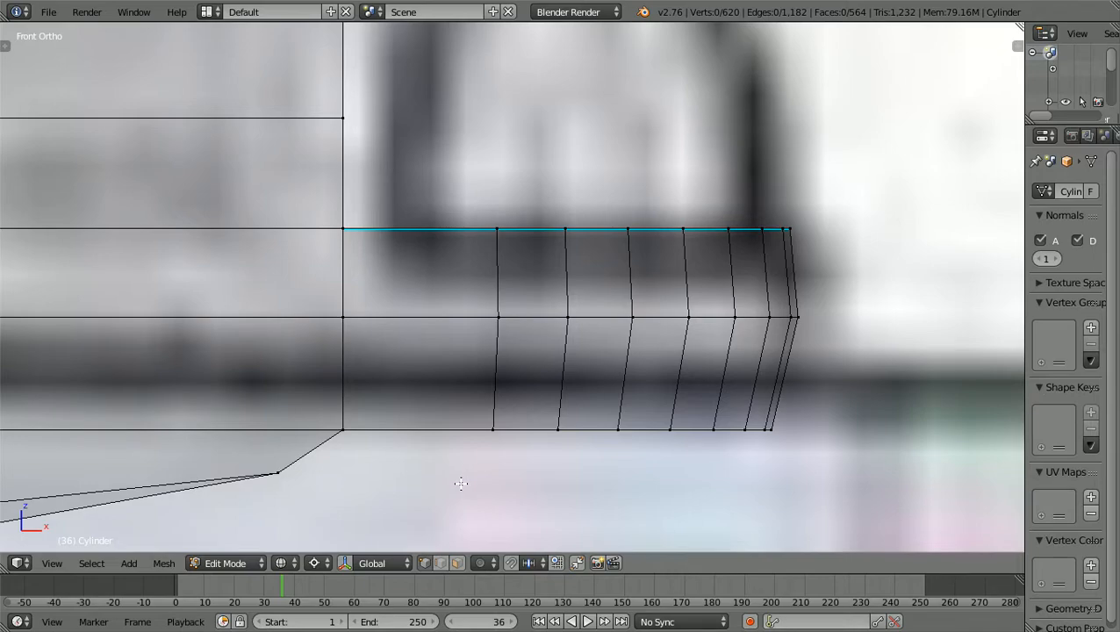
pyautogui.press('b')
pyautogui.moveTo(461, 474); pyautogui.dragTo(518, 221)
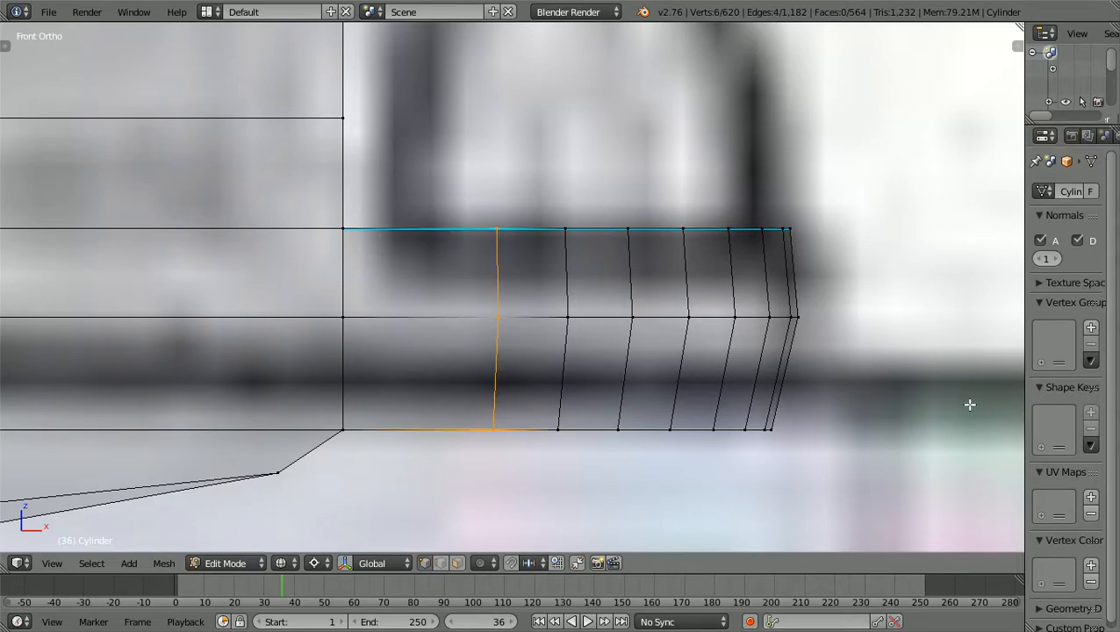
pyautogui.press('g')
pyautogui.press('x')
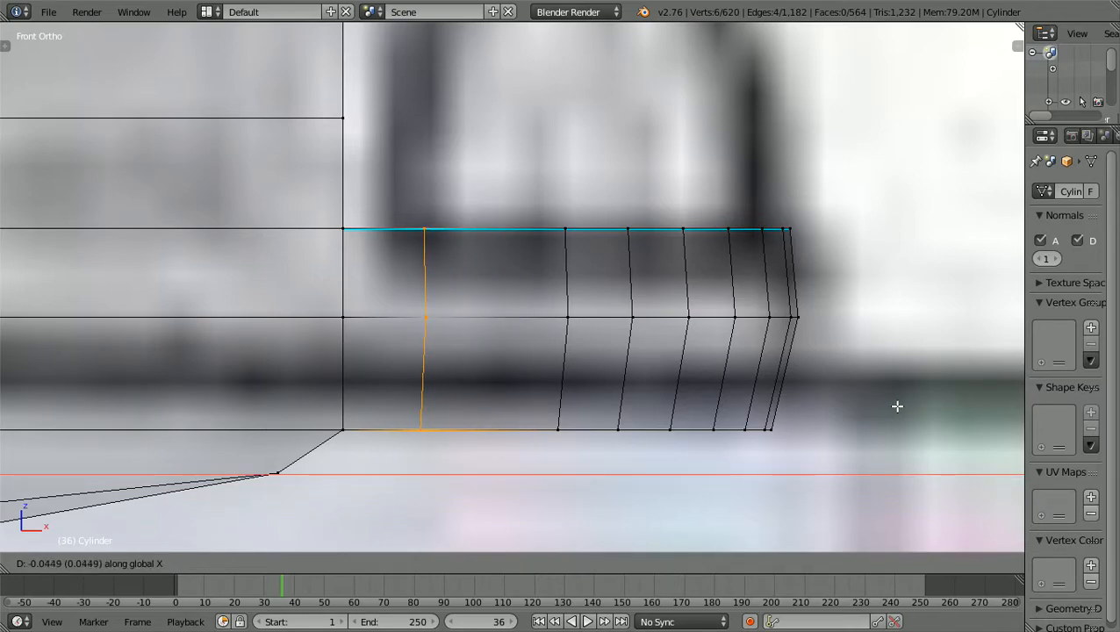
pyautogui.click(897, 406)
# Select only the deck's second vertex column from the hull and move it about -0.03 along X
pyautogui.press('b')
pyautogui.moveTo(488, 500); pyautogui.dragTo(588, 207)
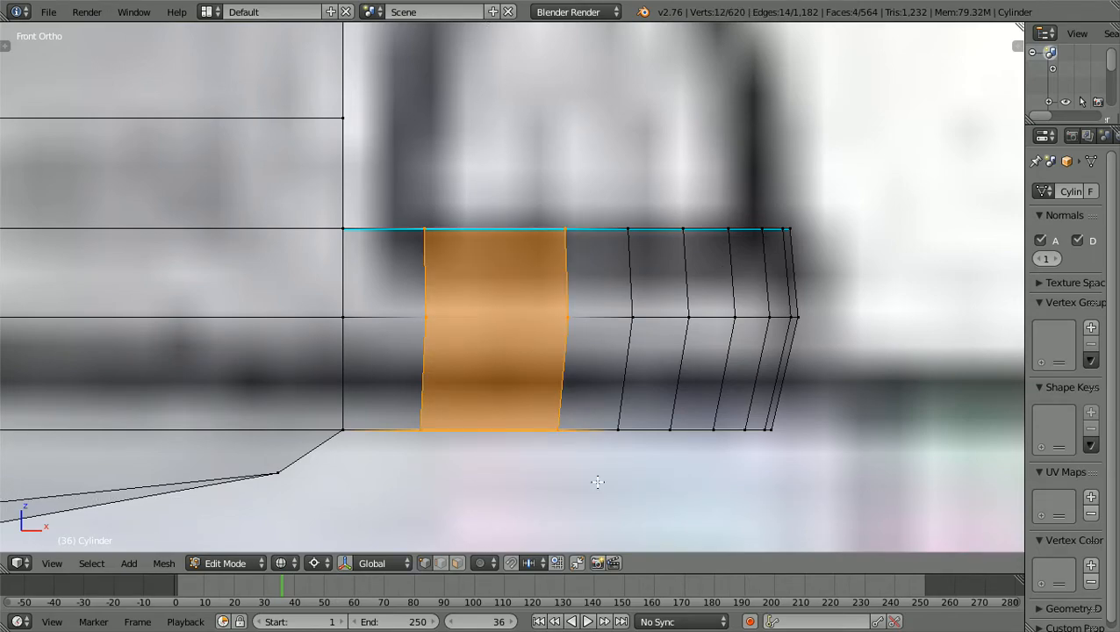
pyautogui.press('a')
pyautogui.press('b')
pyautogui.moveTo(428, 488); pyautogui.dragTo(600, 198)
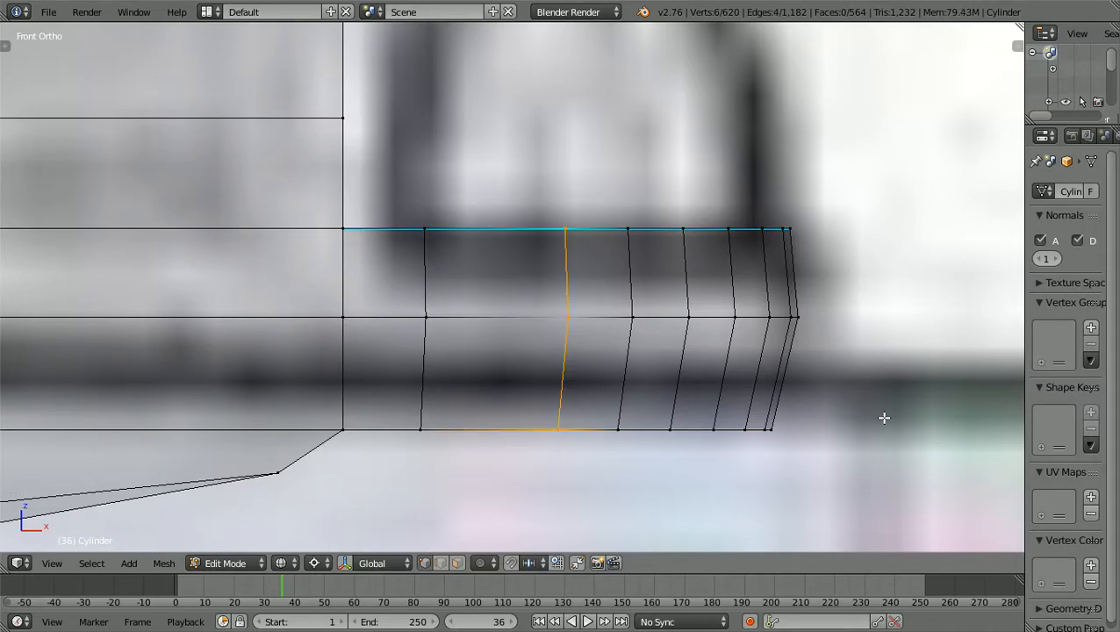
pyautogui.press('g')
pyautogui.press('x')
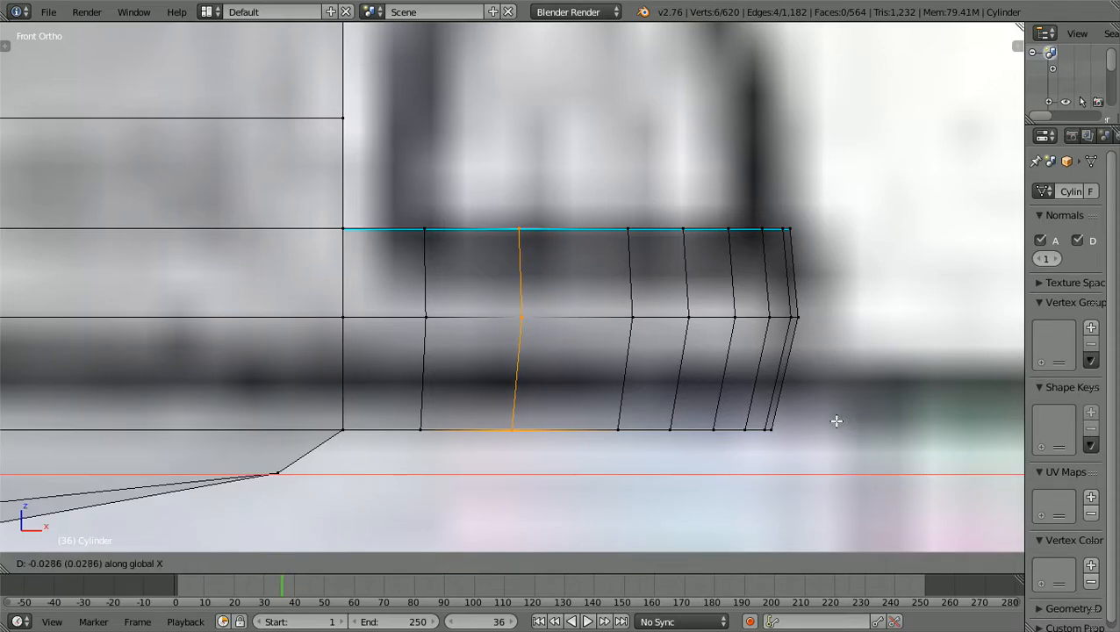
pyautogui.click(837, 422)
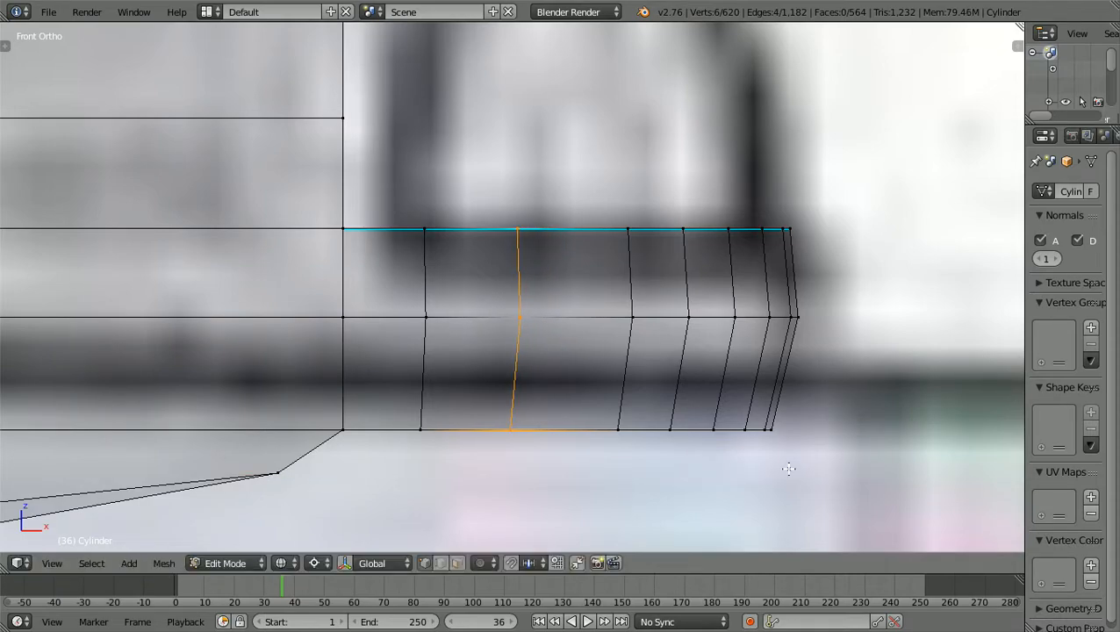
# Select only the deck's third vertex column from the hull and move it about -0.02 along X
pyautogui.press('a')
pyautogui.press('b')
pyautogui.moveTo(538, 489); pyautogui.dragTo(654, 211)
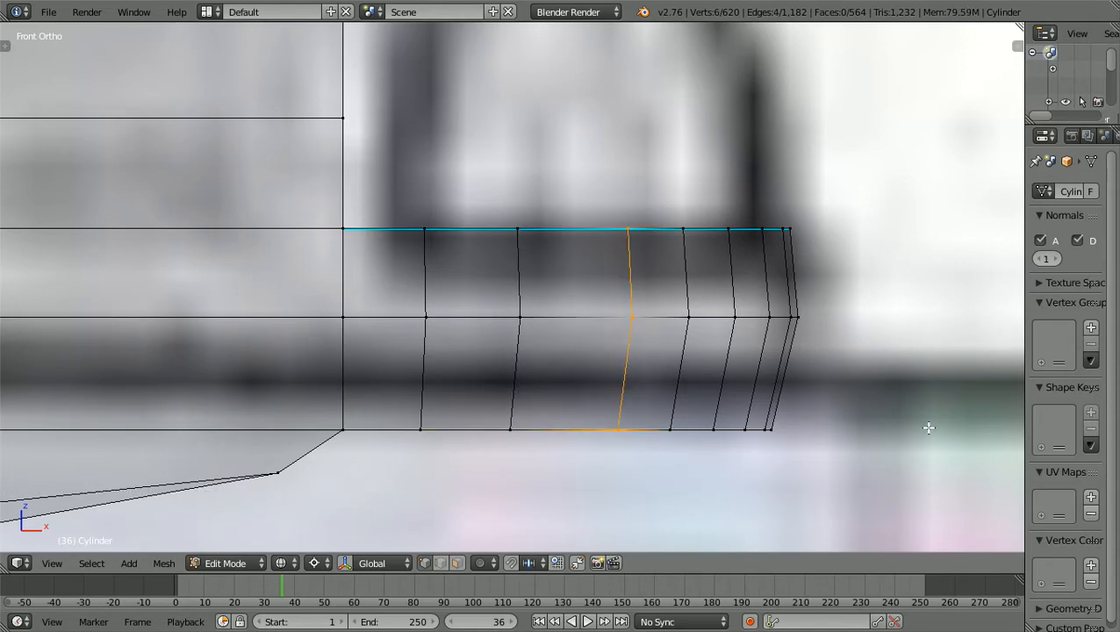
pyautogui.press('g')
pyautogui.press('x')
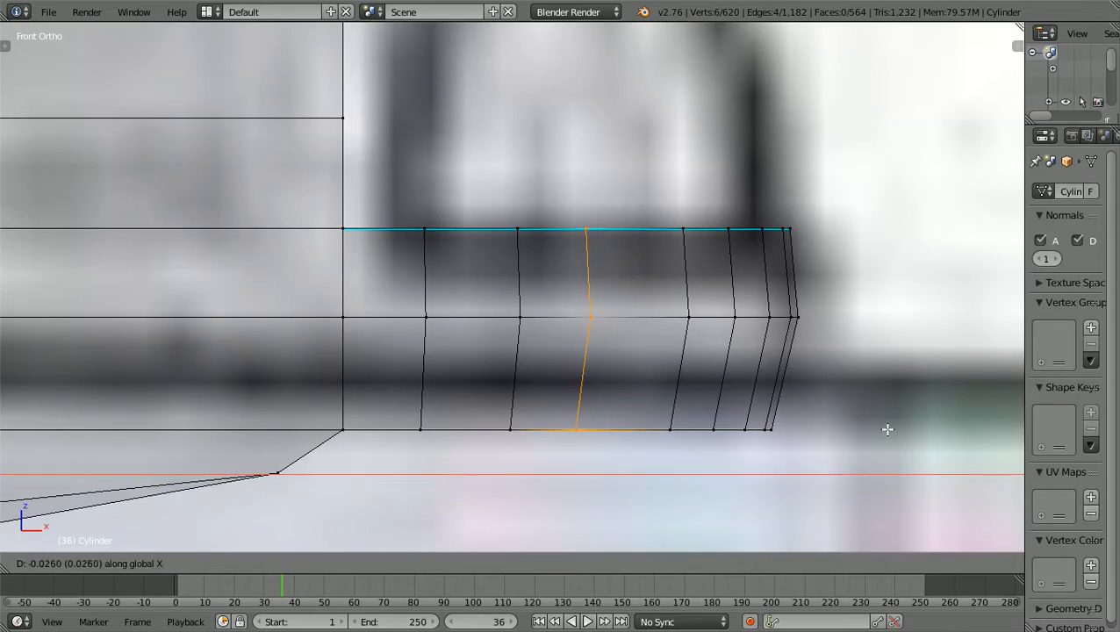
pyautogui.click(882, 431)
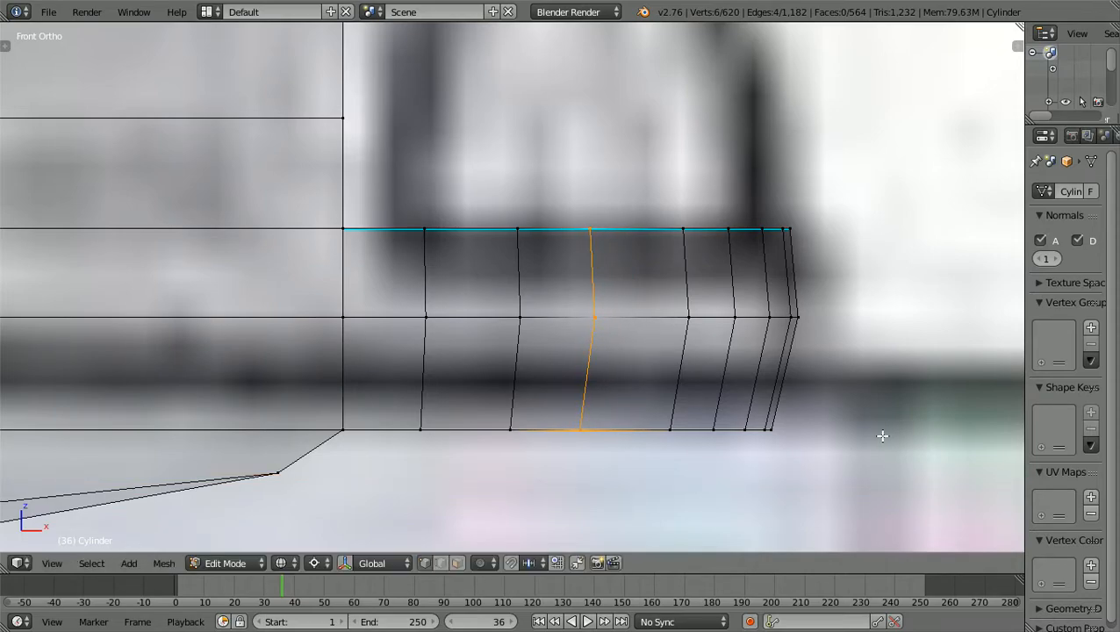
# Move only the deck's fourth vertex column from the hull about -0.013 along X, deselect it and return to solid display
pyautogui.press('b')
pyautogui.moveTo(651, 493); pyautogui.dragTo(705, 213)
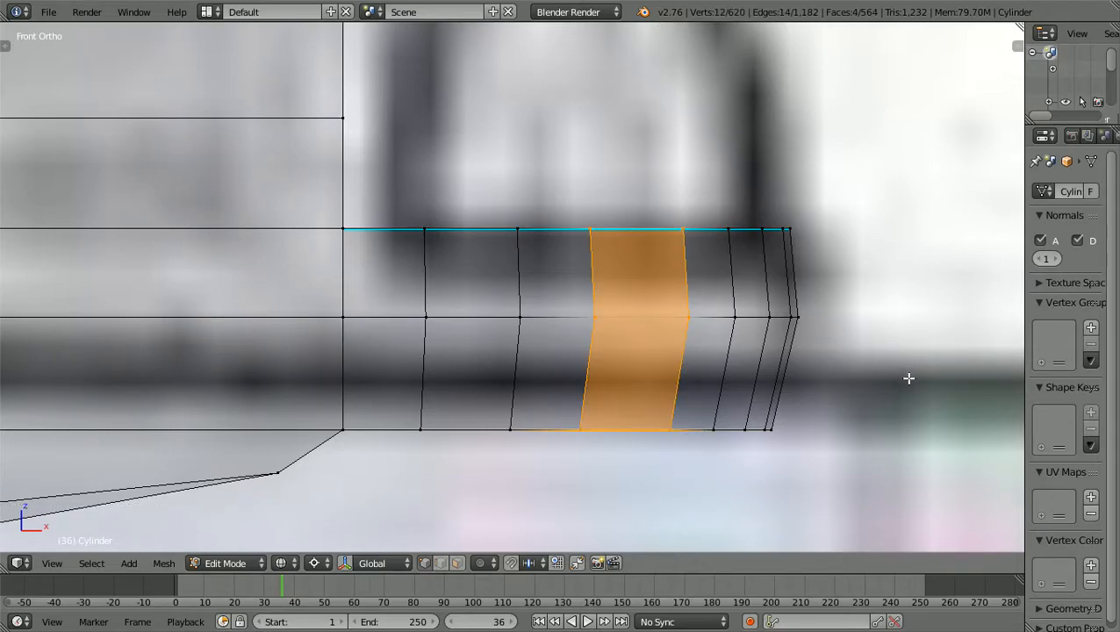
pyautogui.press('a')
pyautogui.press('b')
pyautogui.moveTo(648, 459); pyautogui.dragTo(706, 211)
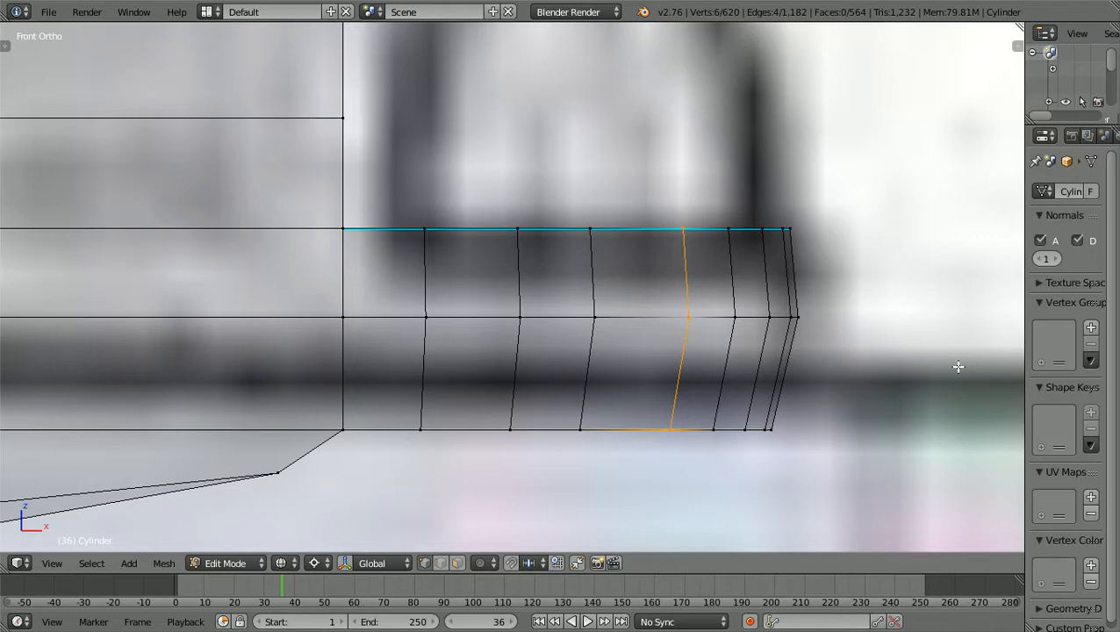
pyautogui.press('g')
pyautogui.press('x')
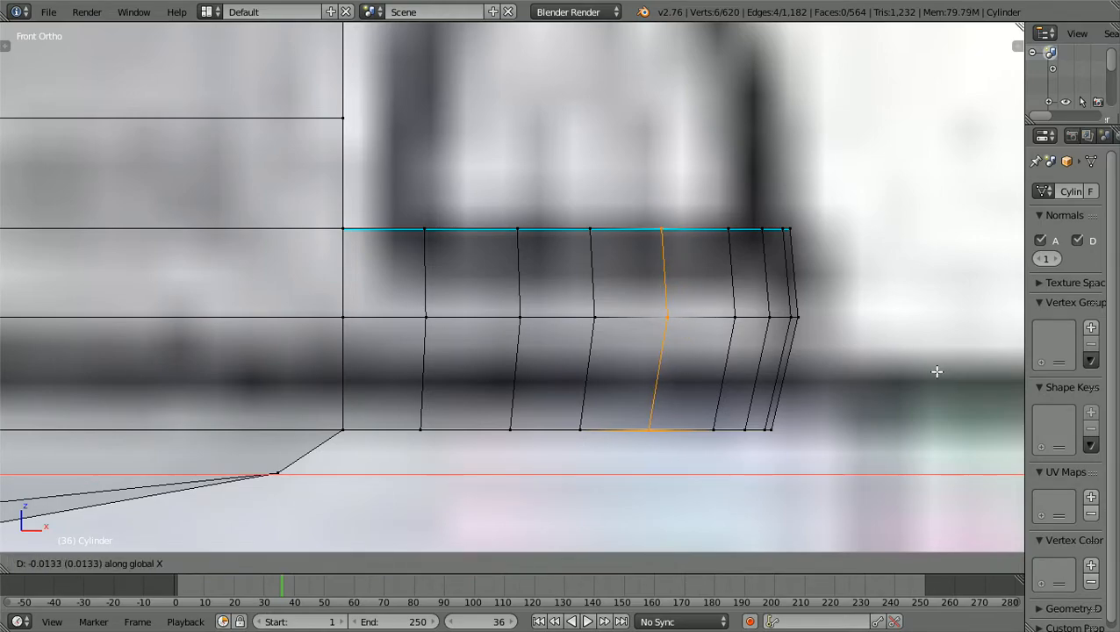
pyautogui.click(936, 371)
pyautogui.press('a')
pyautogui.press('z')
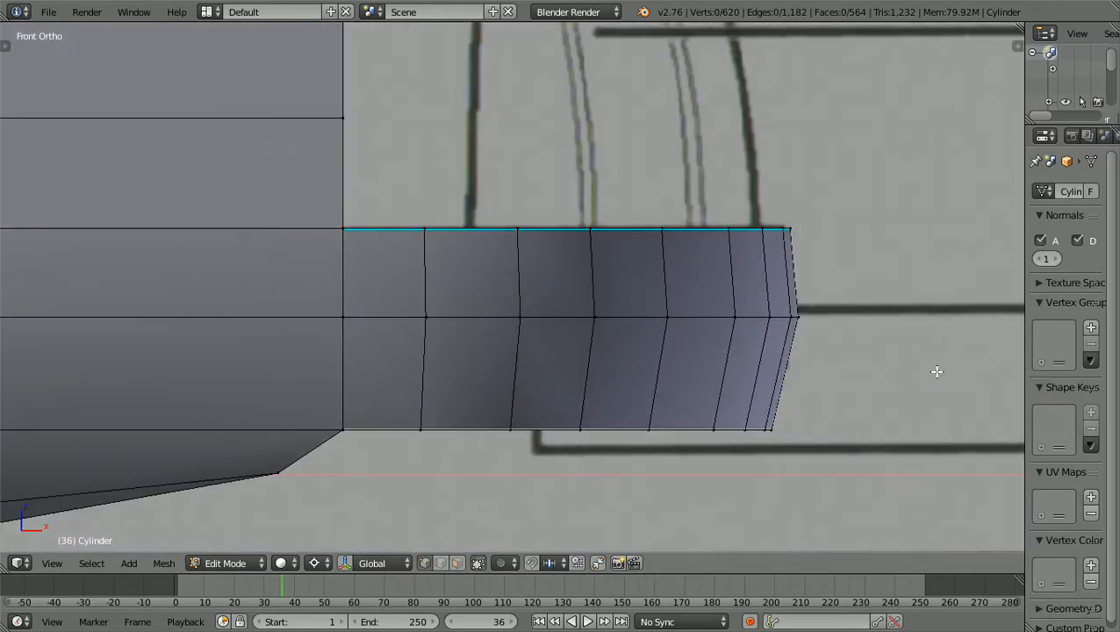
# Examine the reshaped shuttle bay deck's curve from above and from an angled view behind the stern
pyautogui.scroll(-5, 937, 371)
pyautogui.moveTo(936, 371)
pyautogui.mouseDown(button='middle')
pyautogui.moveTo(918, 425)
pyautogui.moveTo(870, 448)
pyautogui.moveTo(877, 462)
pyautogui.moveTo(940, 472)
pyautogui.mouseUp(button='middle')
pyautogui.press('KP_7')
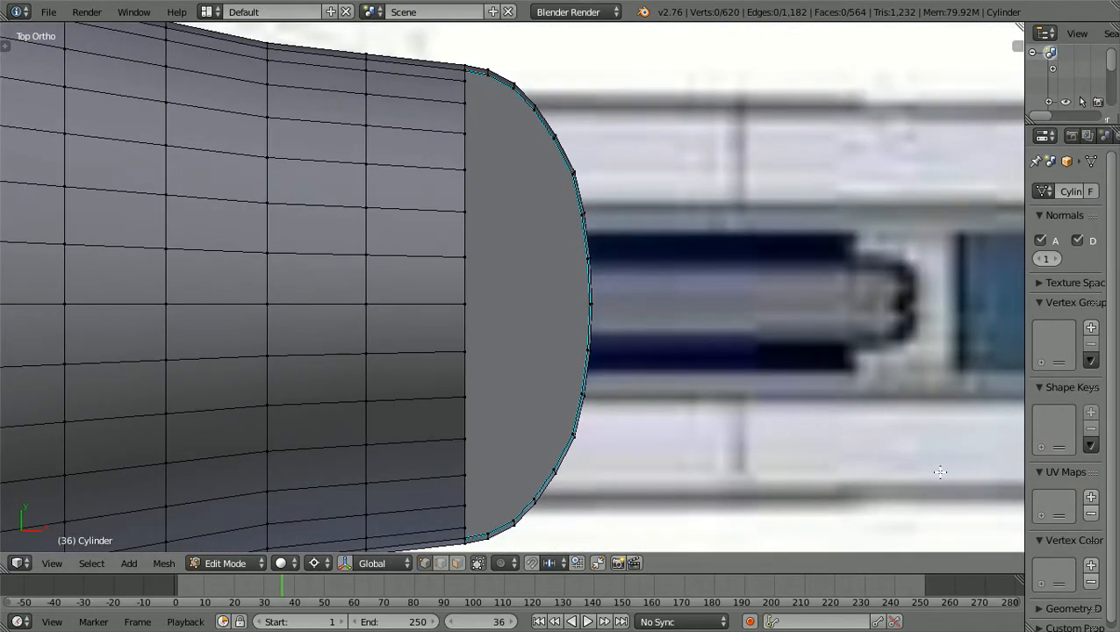
pyautogui.scroll(-2, 940, 473)
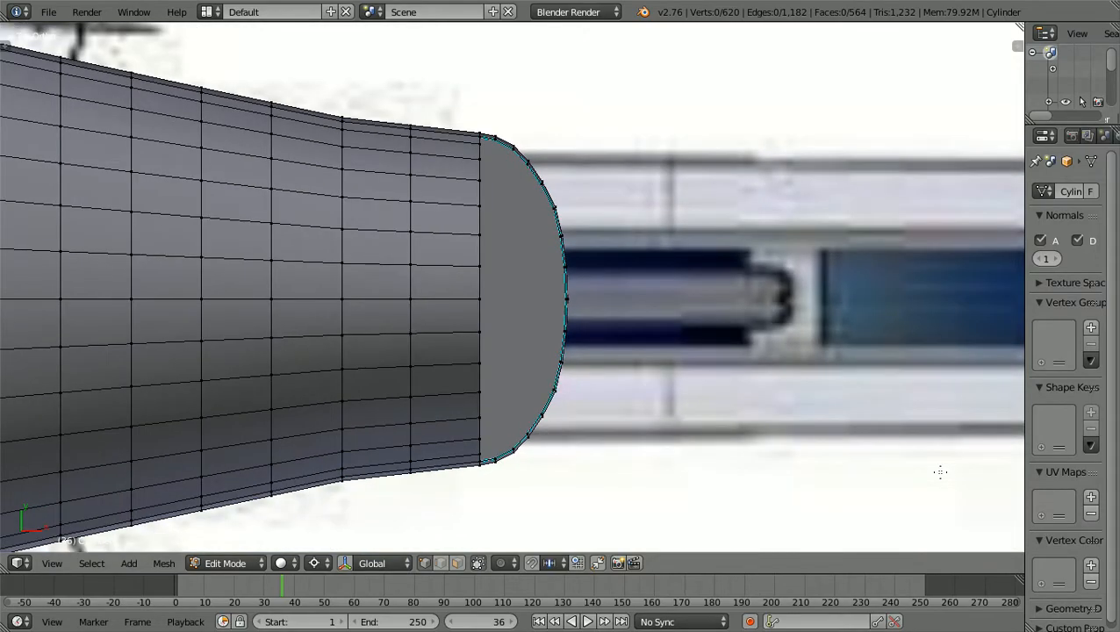
pyautogui.moveTo(938, 473); pyautogui.dragTo(780, 317, button='middle')
pyautogui.scroll(3, 785, 370)
pyautogui.scroll(-6, 780, 317)
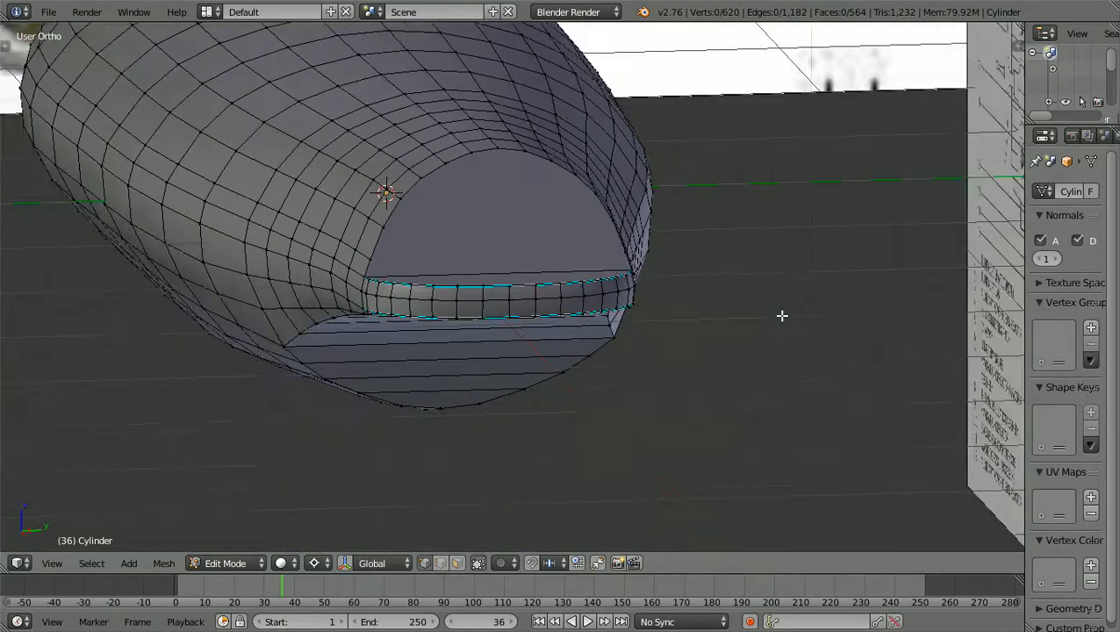
# Return the hull to Object Mode and select only the upright colour blueprint that carries the ship's front view
pyautogui.moveTo(613, 399); pyautogui.dragTo(860, 385, button='middle')
pyautogui.scroll(-4, 860, 386)
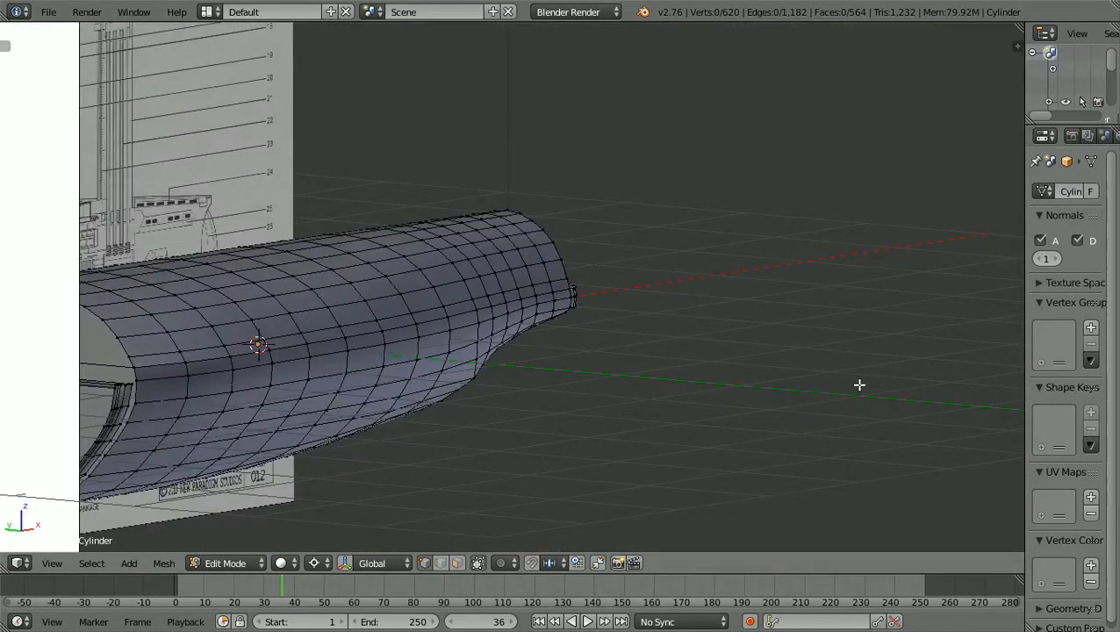
pyautogui.scroll(-5, 859, 384)
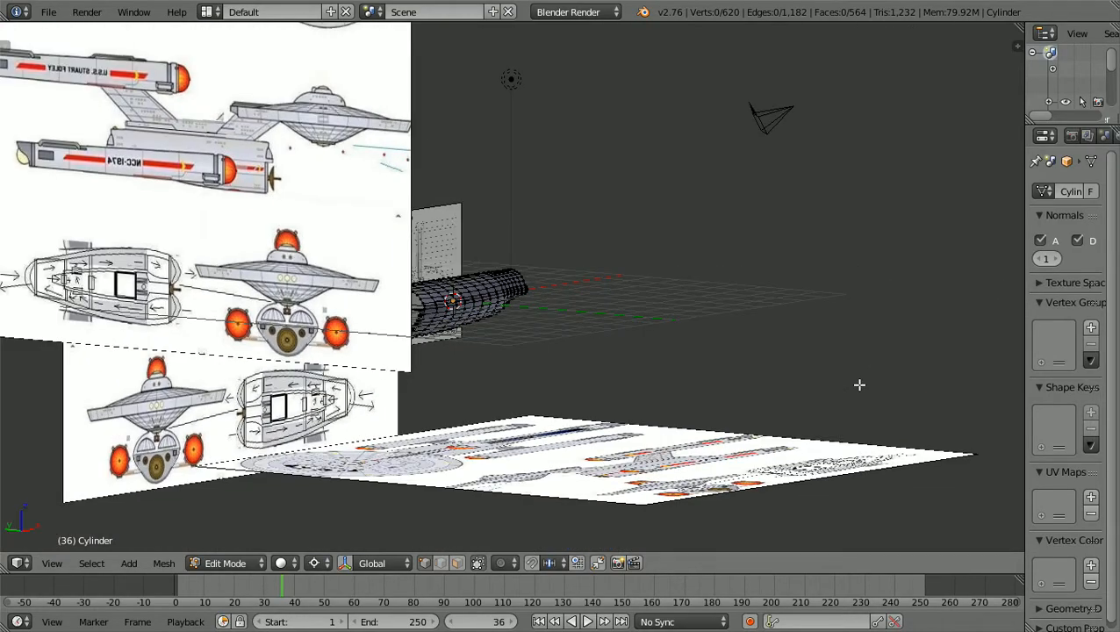
pyautogui.scroll(1, 860, 384)
pyautogui.scroll(-1, 860, 384)
pyautogui.press('KP_5')
pyautogui.scroll(-1, 859, 385)
pyautogui.scroll(1, 859, 385)
pyautogui.scroll(-1, 859, 385)
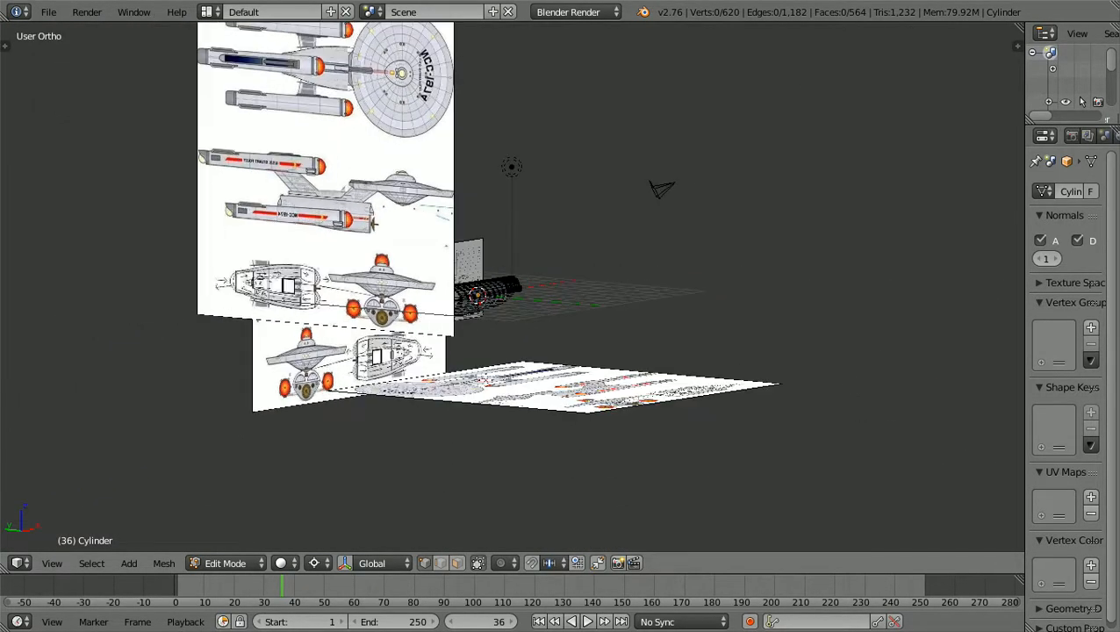
pyautogui.click(249, 562)
pyautogui.click(235, 544)
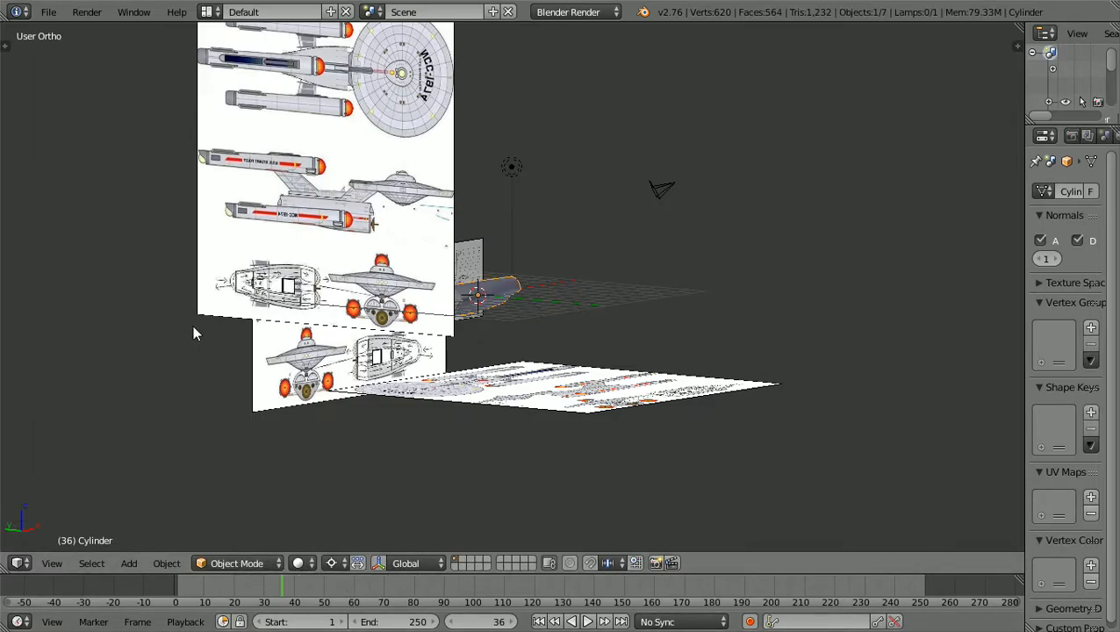
pyautogui.press('a')
pyautogui.rightClick(203, 316)
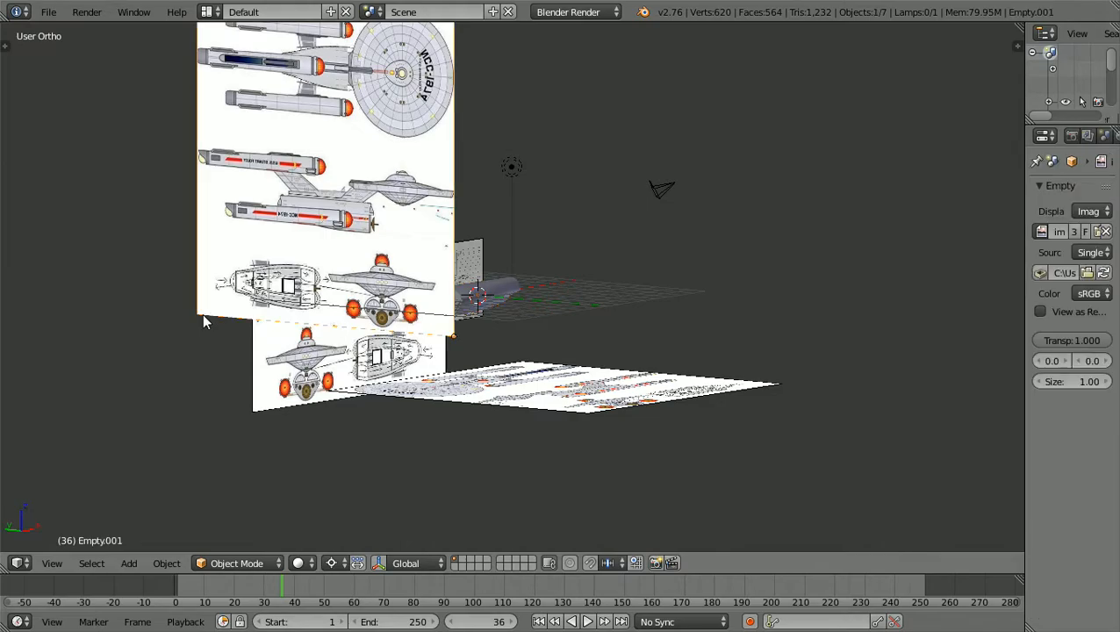
# Move the selected blueprint about -21 along Z so it sits well below the hull, and deselect it
pyautogui.press('KP_3')
pyautogui.scroll(6, 202, 322)
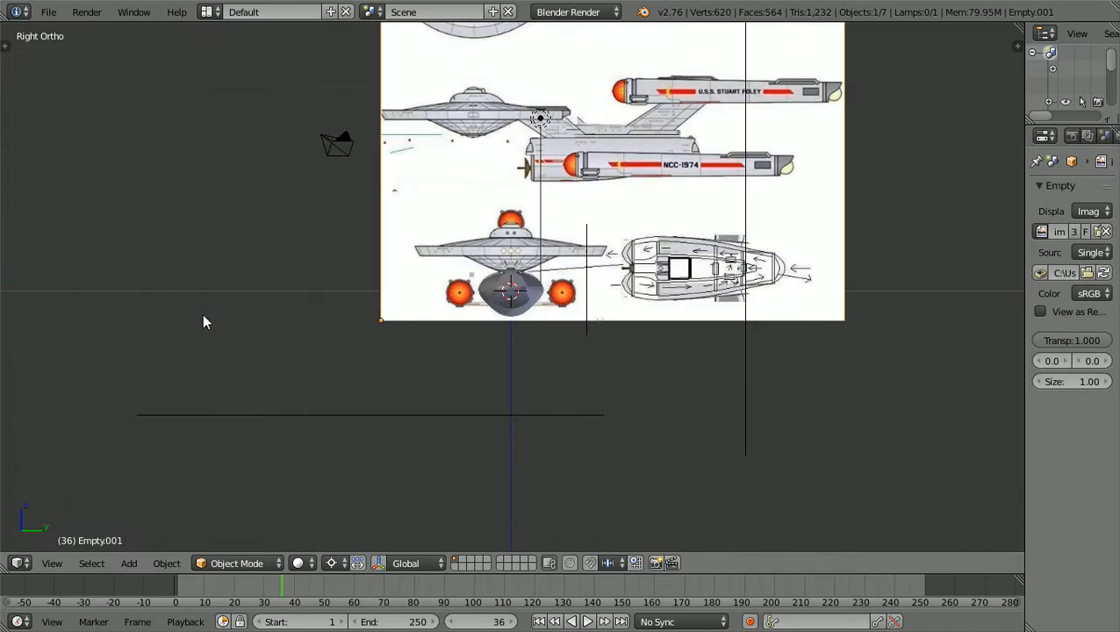
pyautogui.scroll(2, 202, 323)
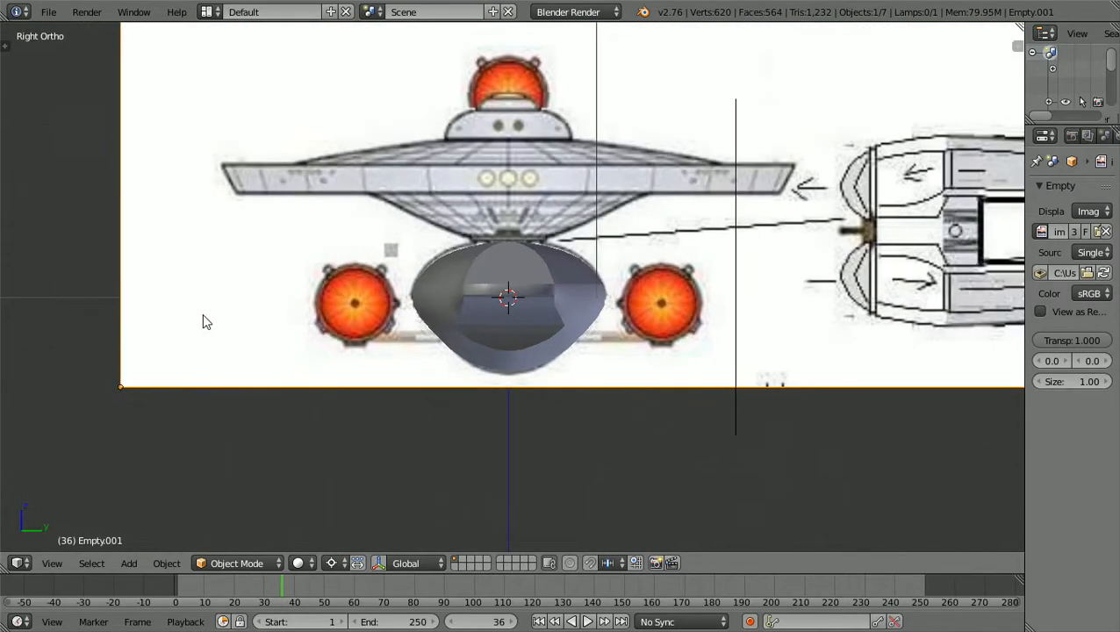
pyautogui.scroll(-5, 202, 313)
pyautogui.scroll(-1, 581, 424)
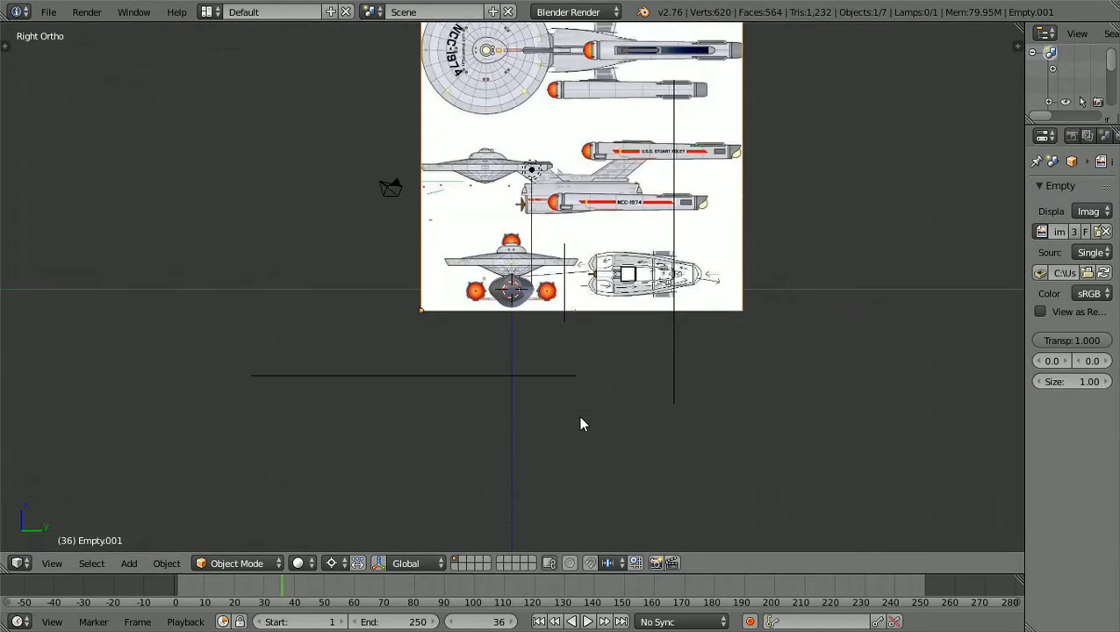
pyautogui.scroll(-1, 577, 361)
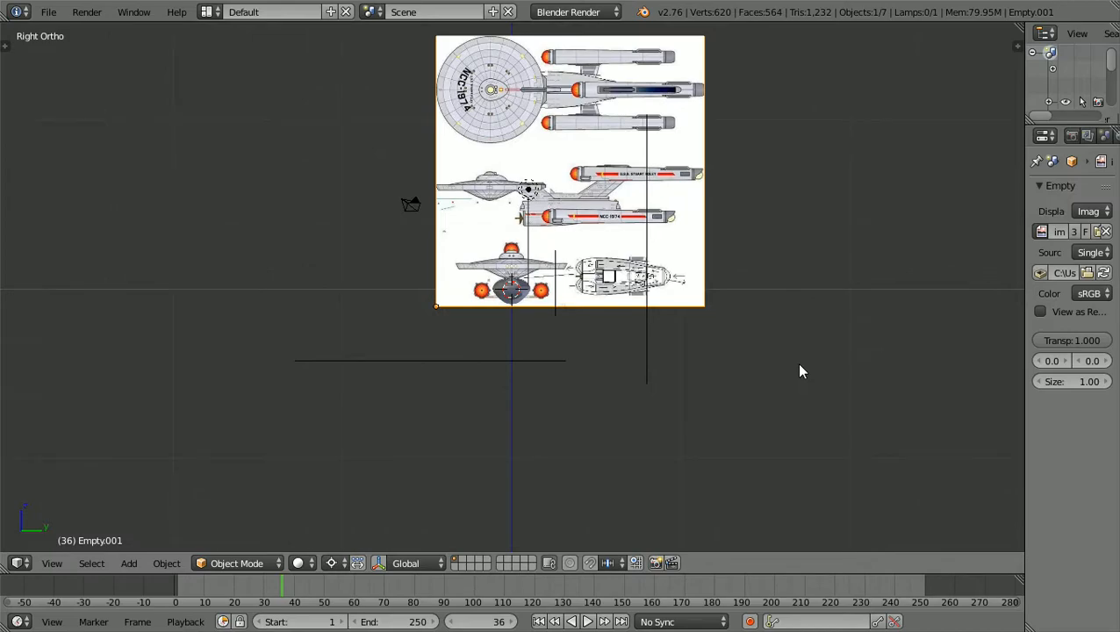
pyautogui.press('g')
pyautogui.press('z')
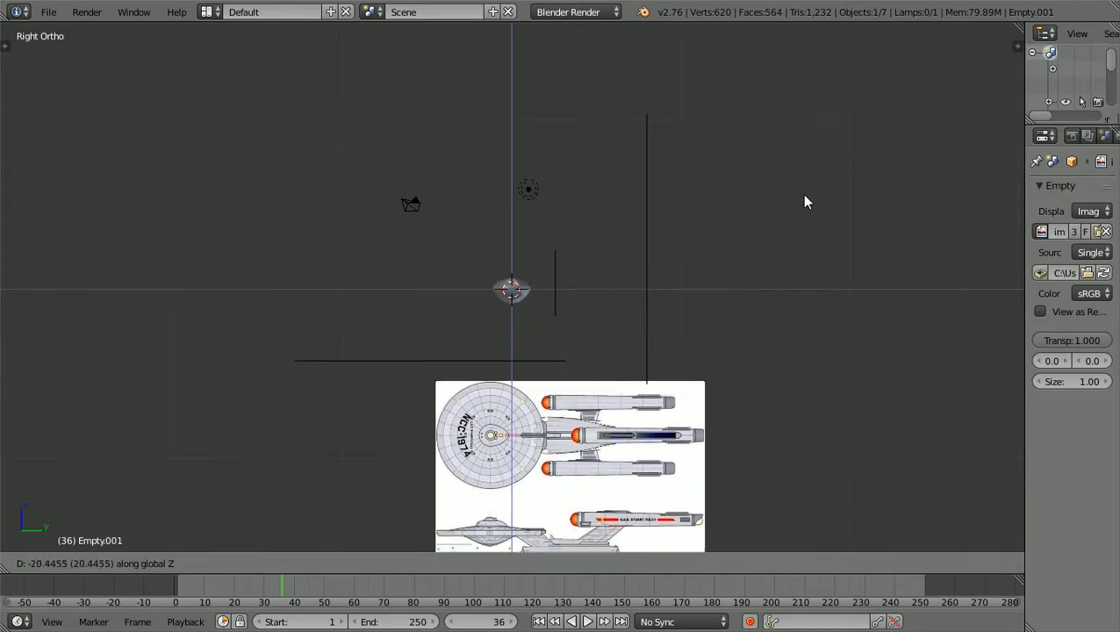
pyautogui.click(805, 196)
pyautogui.press('a')
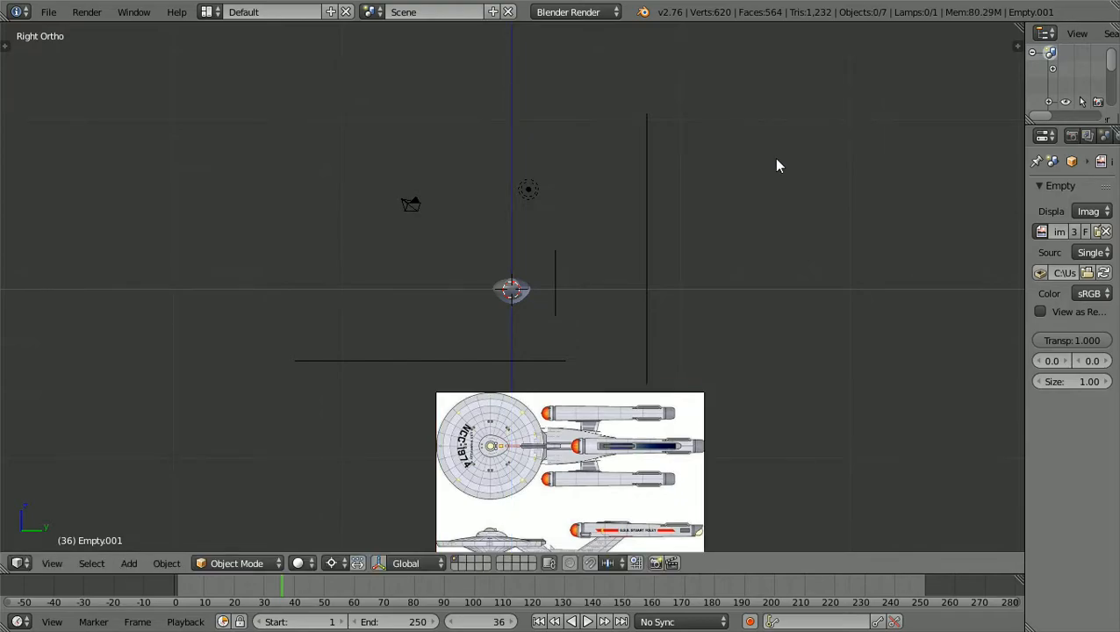
# Examine the engineering hull end-on in orthographic view, first from the stern and from the opposite end
pyautogui.scroll(6, 776, 165)
pyautogui.scroll(6, 775, 161)
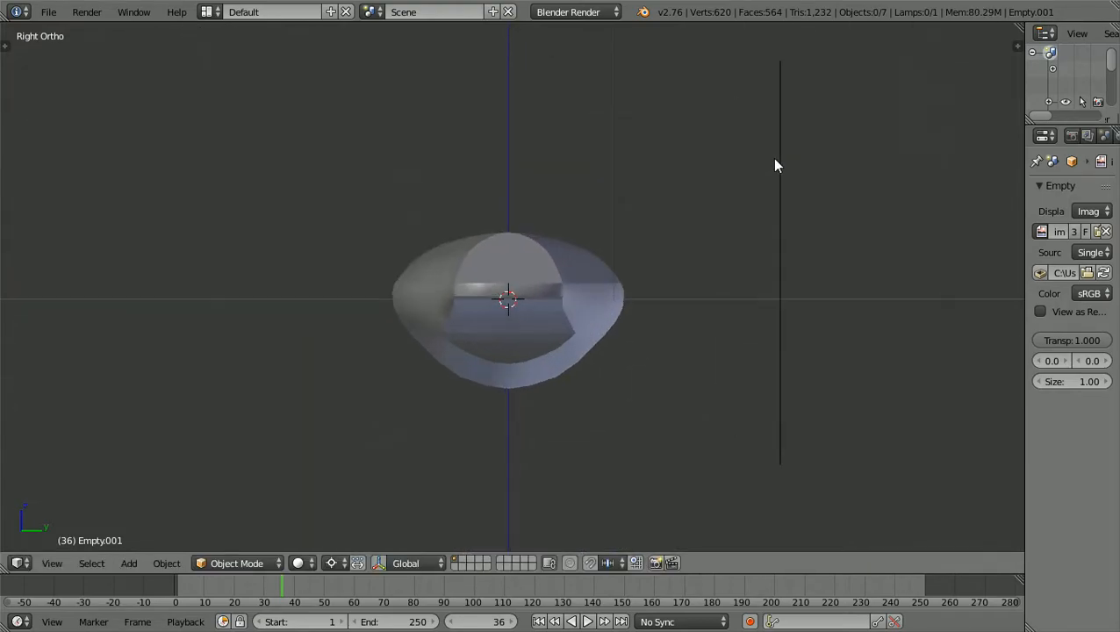
pyautogui.press('ctrl+KP_3')
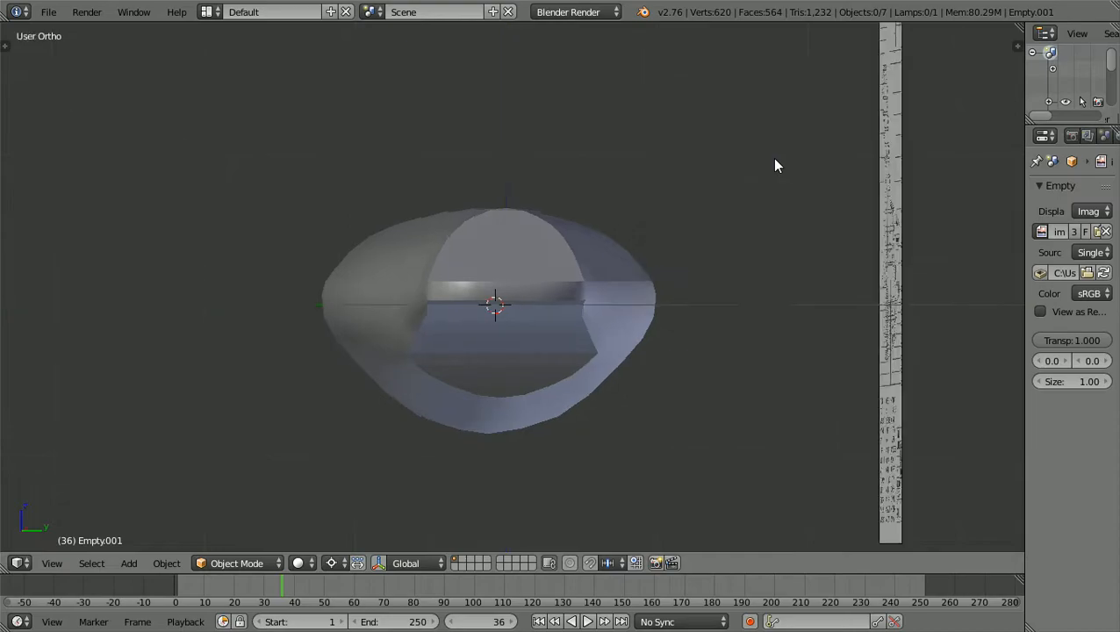
pyautogui.scroll(3, 775, 165)
pyautogui.scroll(-4, 775, 165)
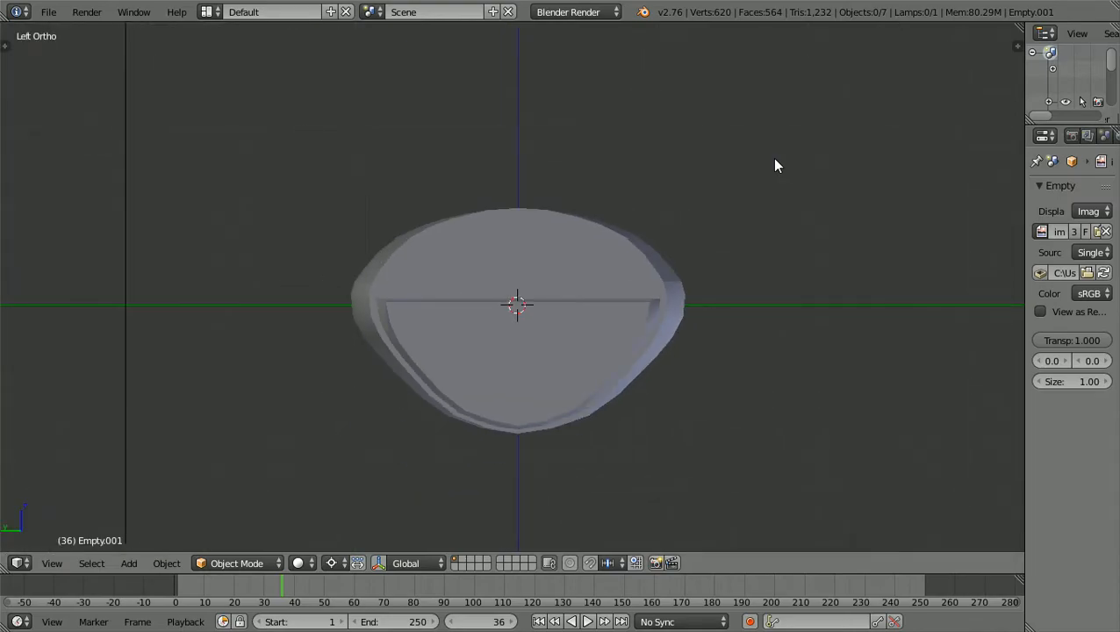
# Select the ship hull mesh and open it in Edit Mode with solid shading
pyautogui.moveTo(775, 165); pyautogui.dragTo(727, 188, button='middle')
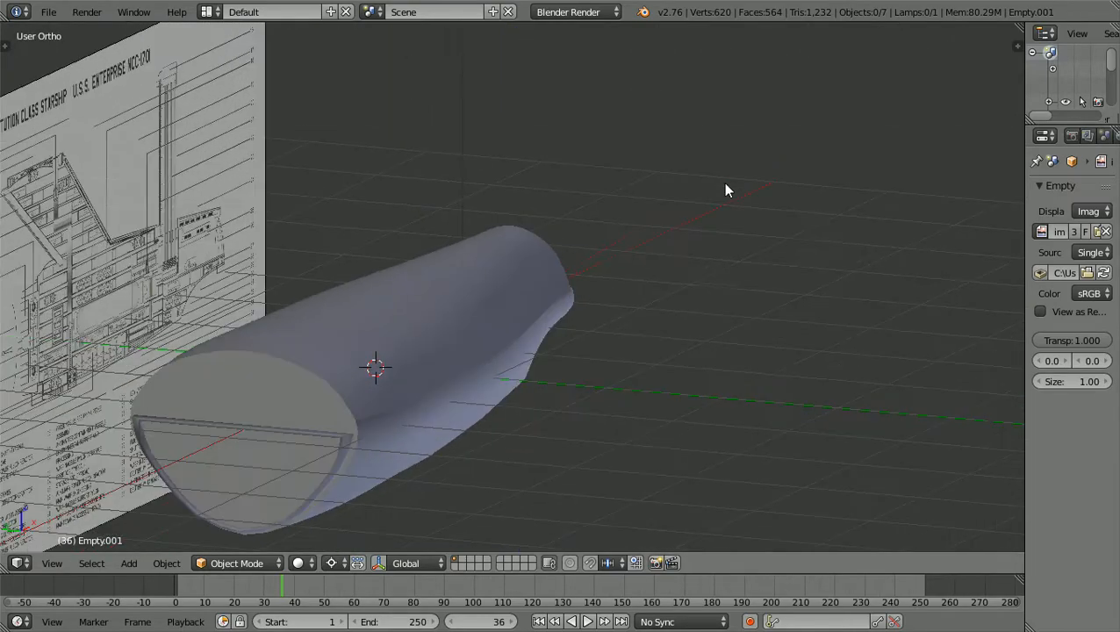
pyautogui.keyDown('shift'); pyautogui.scroll(-6, 727, 188); pyautogui.keyUp('shift')
pyautogui.rightClick(410, 266)
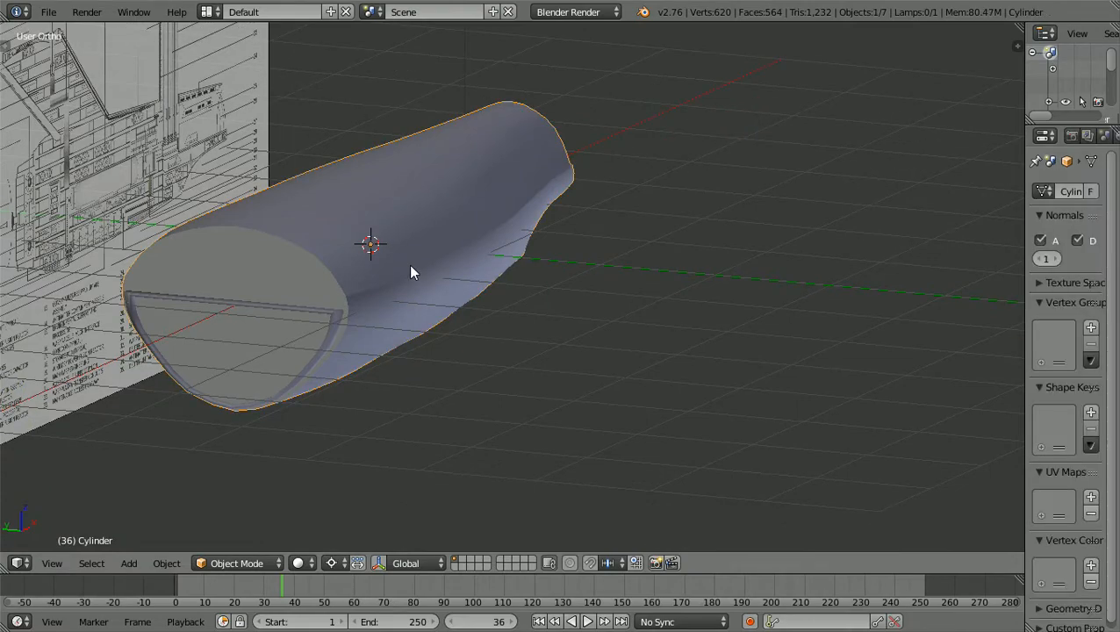
pyautogui.keyDown('ctrl'); pyautogui.scroll(-5, 410, 266); pyautogui.keyUp('ctrl')
pyautogui.scroll(2, 410, 266)
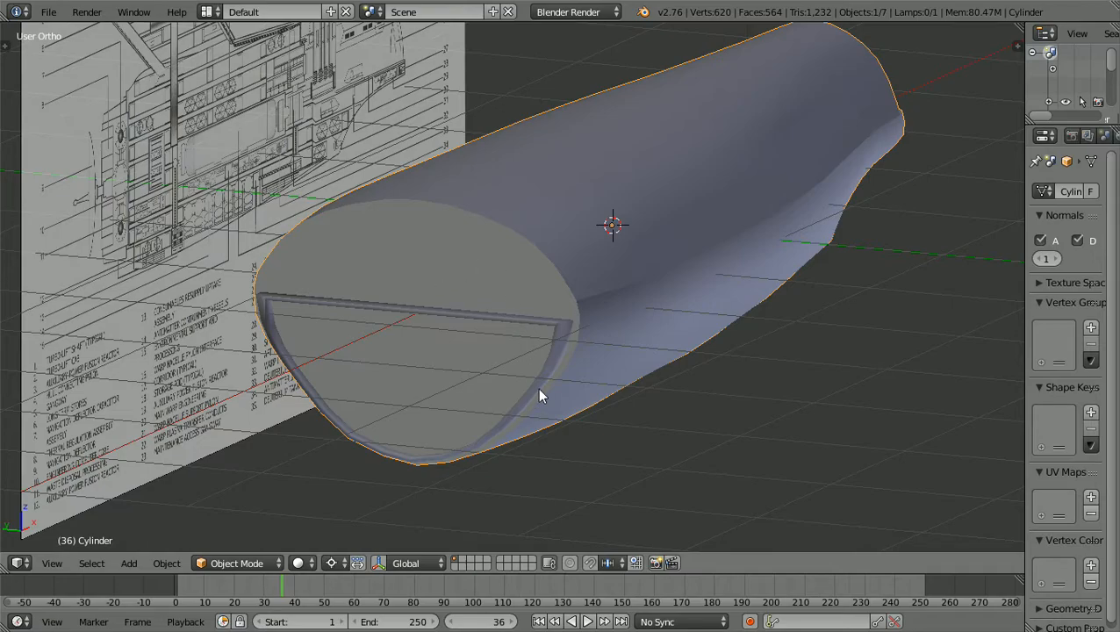
pyautogui.press('z')
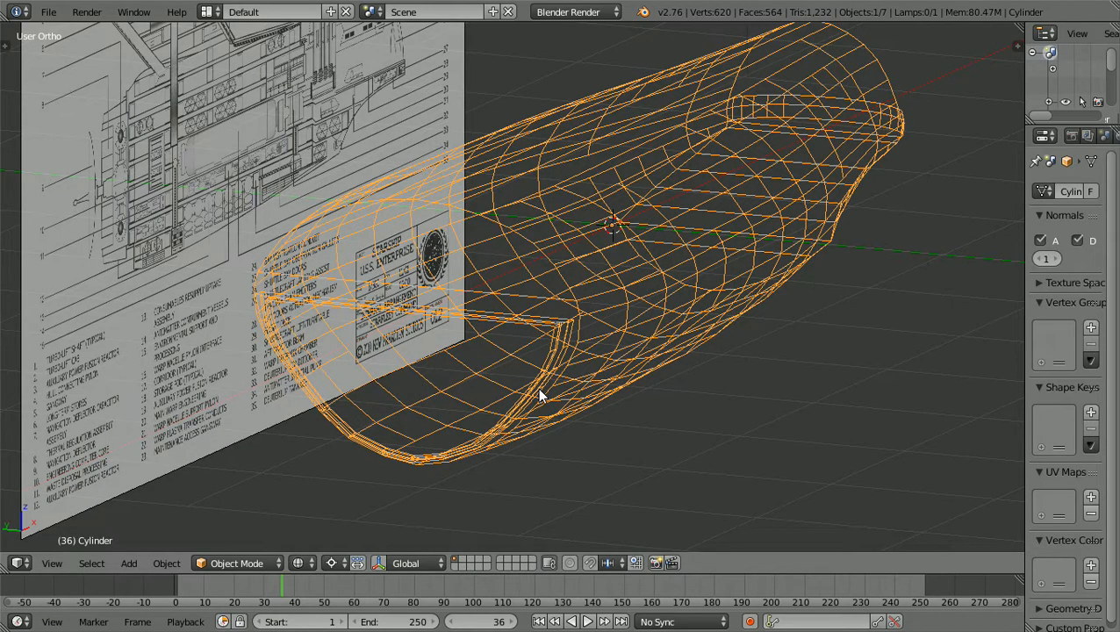
pyautogui.press('z')
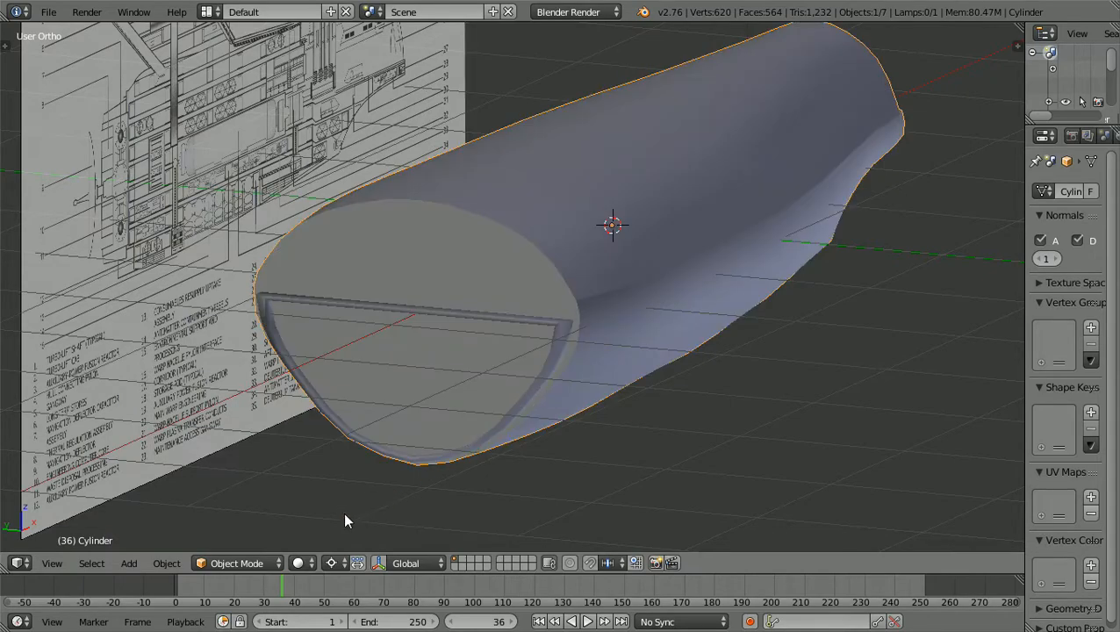
pyautogui.click(274, 562)
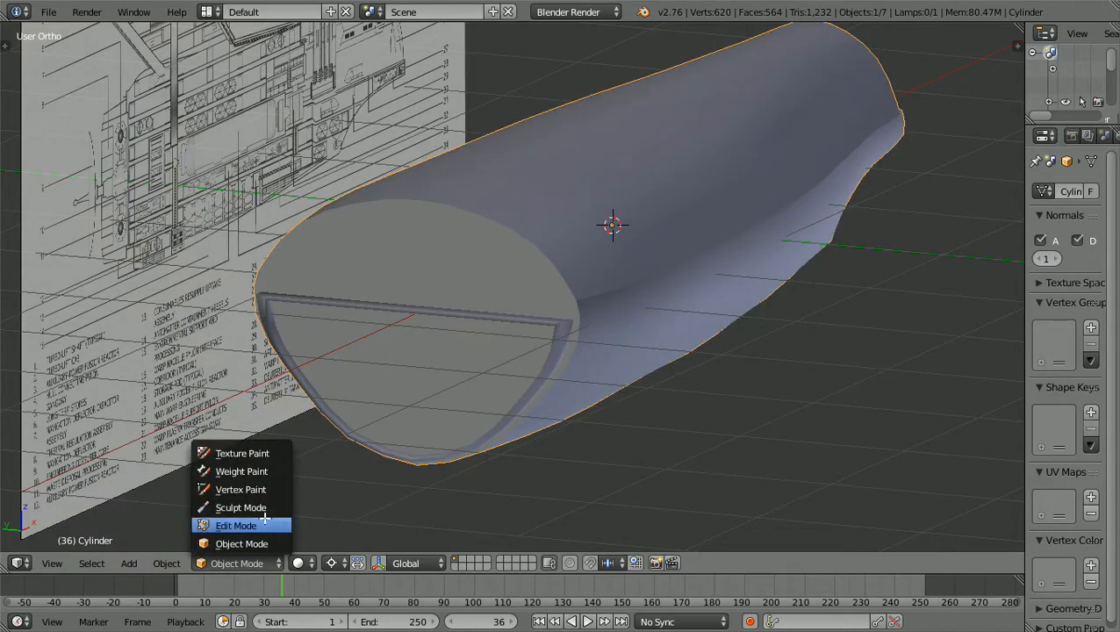
pyautogui.click(269, 525)
pyautogui.press('z')
pyautogui.press('z')
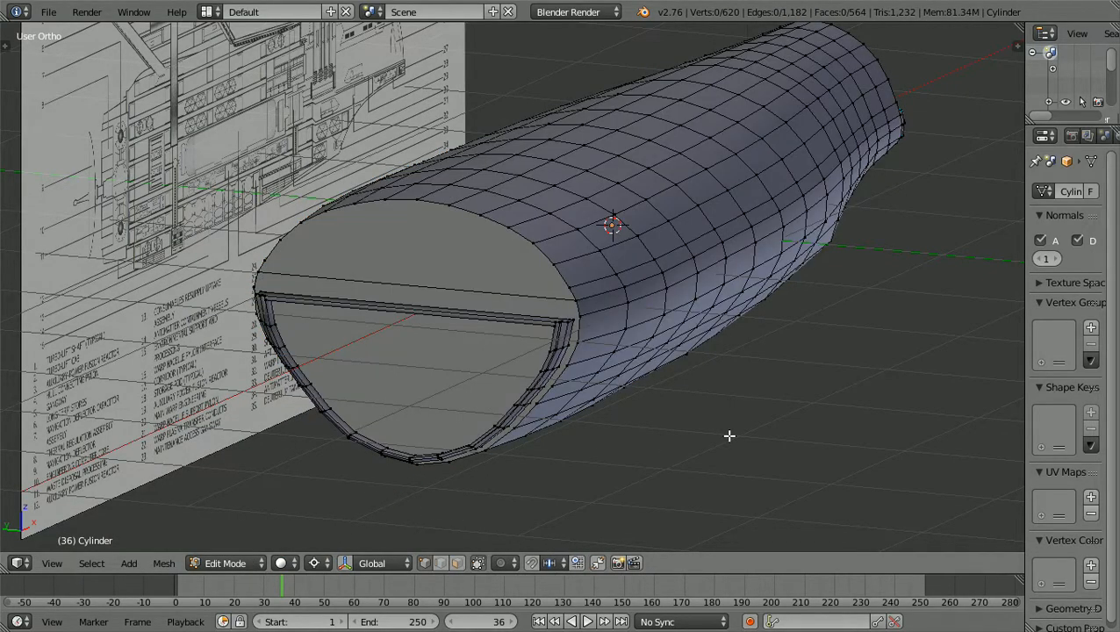
# Delete the horizontal edge that crosses the hull's front cap above the recessed frame
pyautogui.scroll(3, 729, 436)
pyautogui.scroll(-1, 728, 435)
pyautogui.scroll(2, 729, 436)
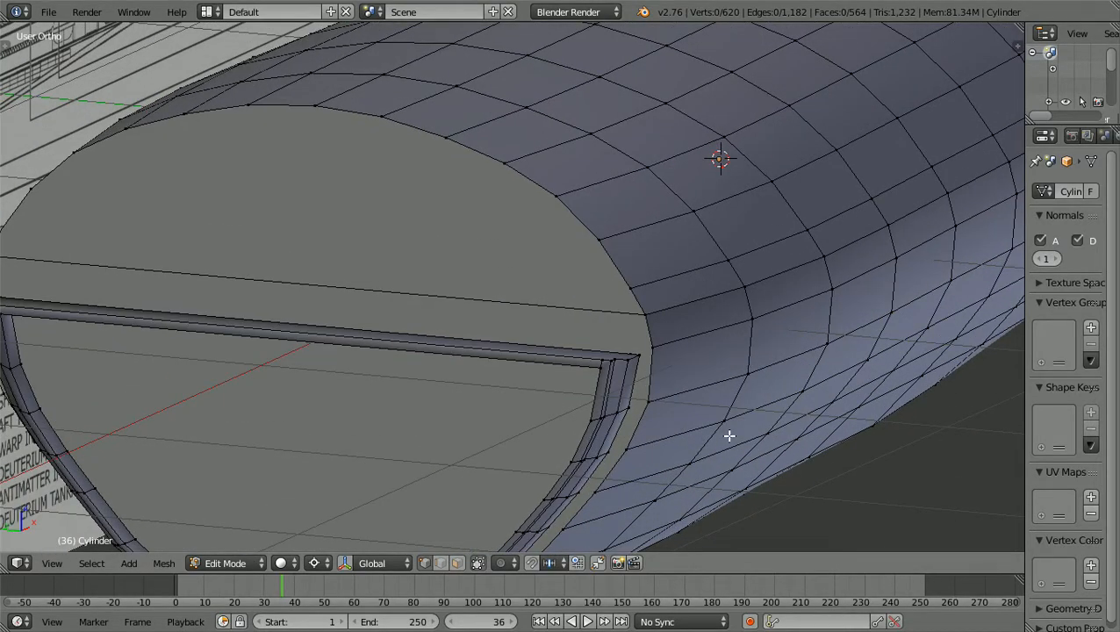
pyautogui.scroll(-1, 728, 435)
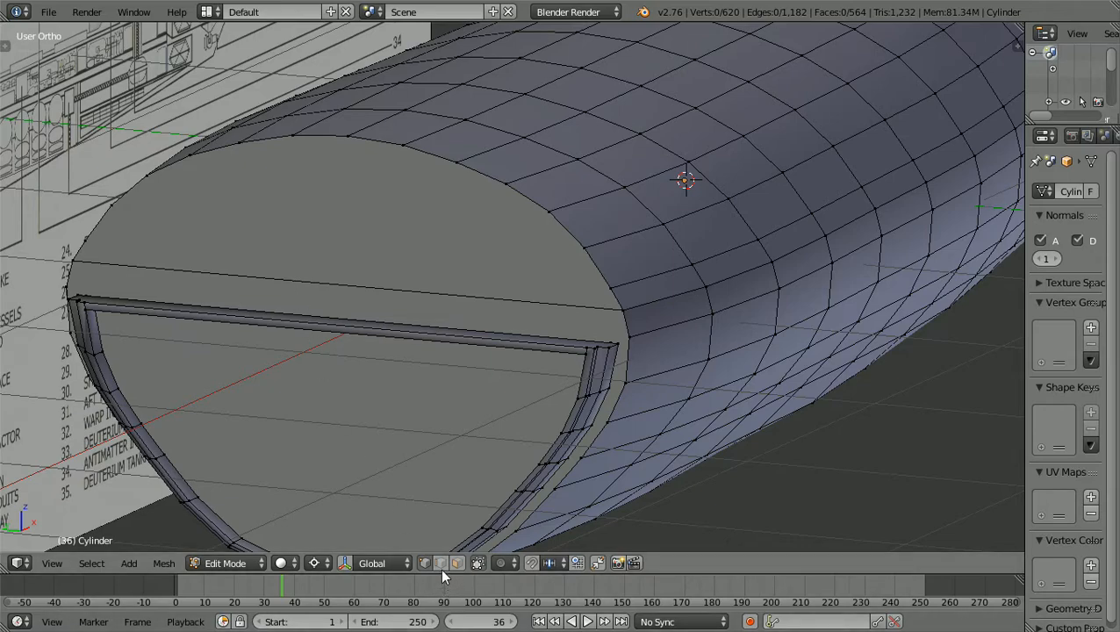
pyautogui.rightClick(408, 287)
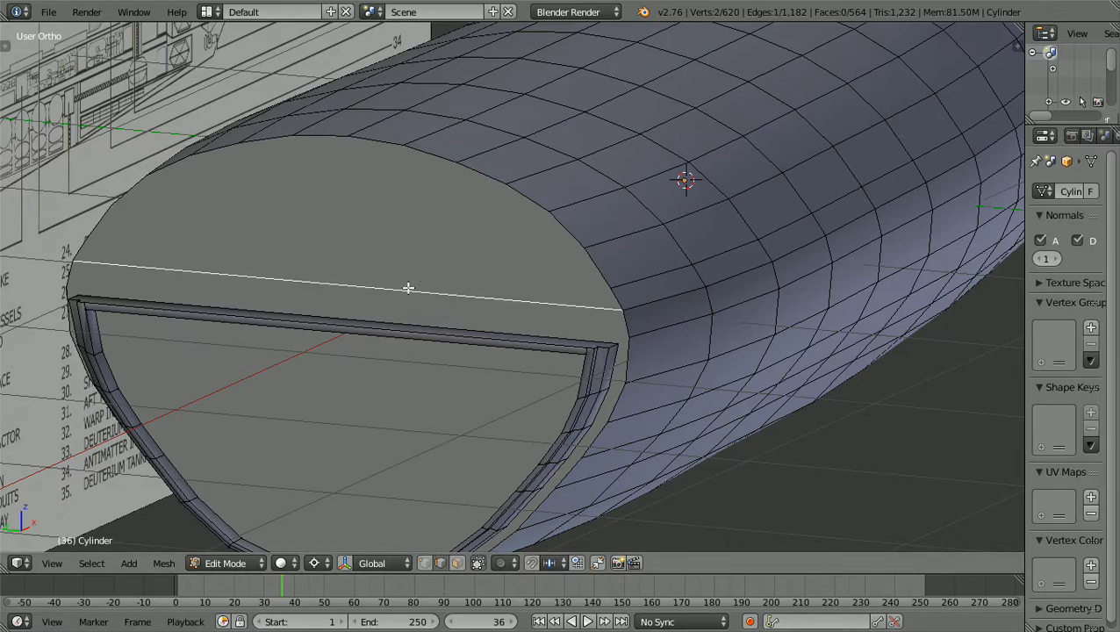
pyautogui.press('x')
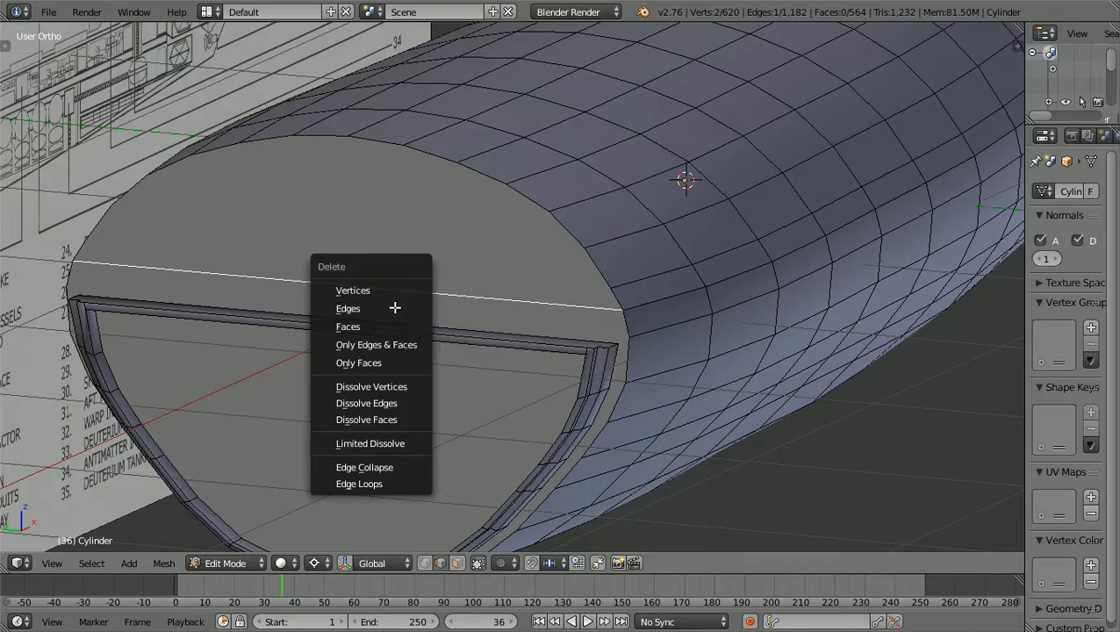
pyautogui.click(395, 307)
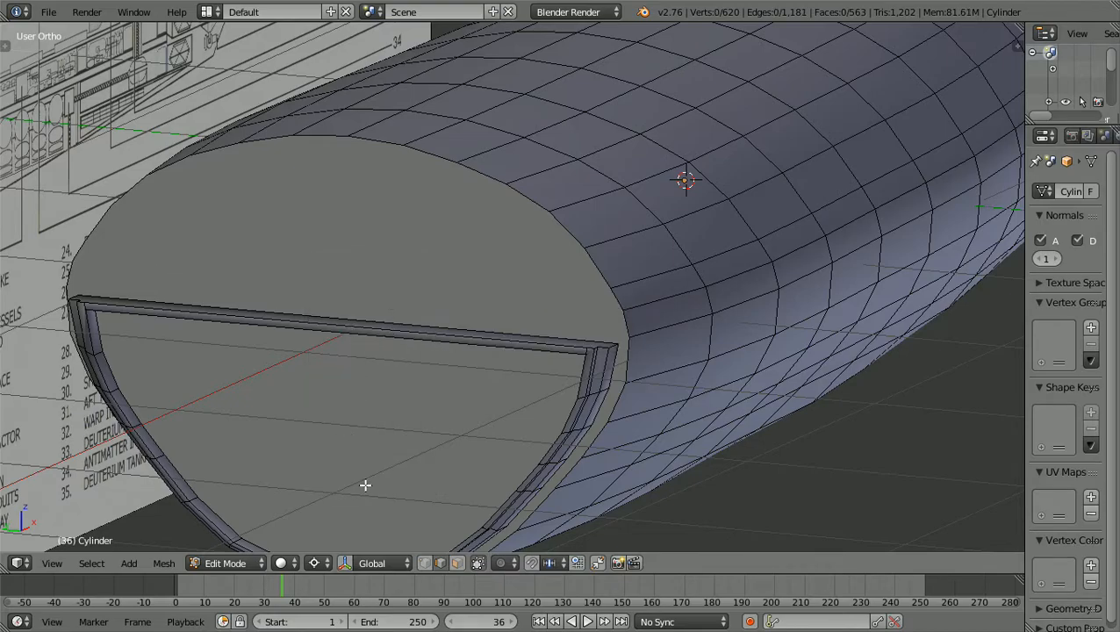
# Switch to face selection and delete the hull's large front cap face above and around the recessed frame
pyautogui.click(455, 563)
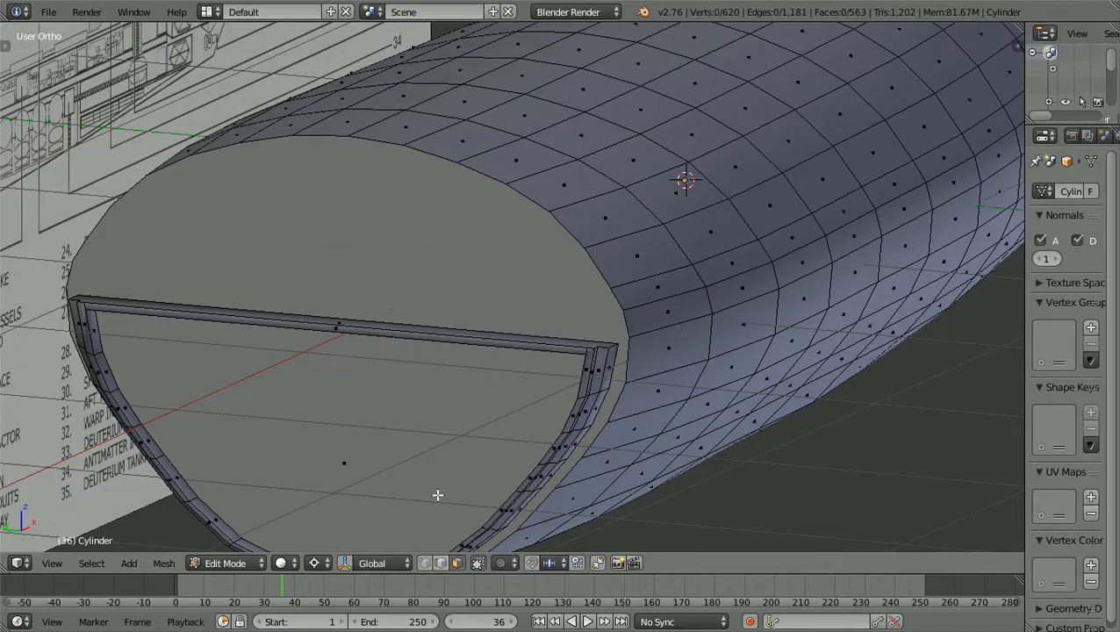
pyautogui.rightClick(388, 263)
pyautogui.press('x')
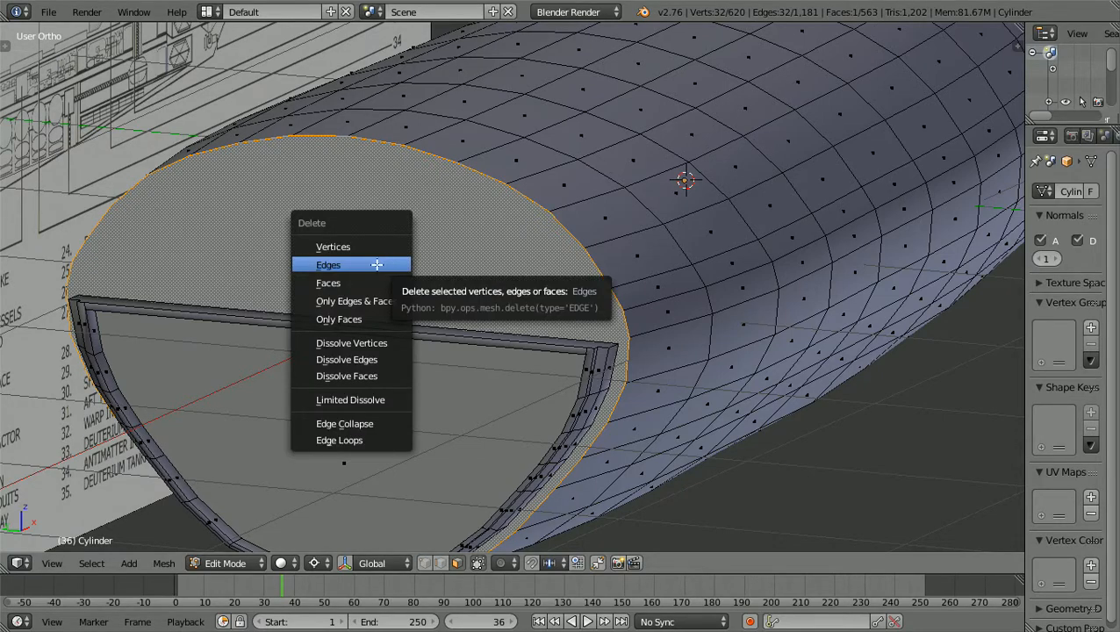
pyautogui.click(354, 286)
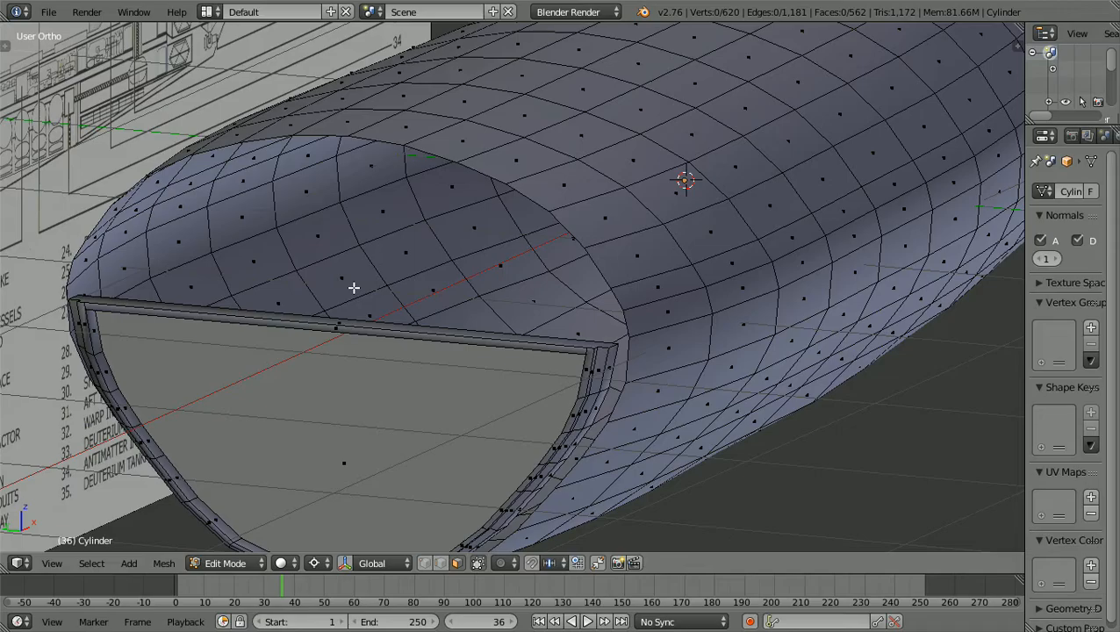
# Examine the hull's interior through the open front end, including the gap behind the recessed frame
pyautogui.scroll(-3, 354, 287)
pyautogui.moveTo(354, 287); pyautogui.dragTo(388, 275, button='middle')
pyautogui.scroll(4, 388, 275)
pyautogui.scroll(-4, 388, 275)
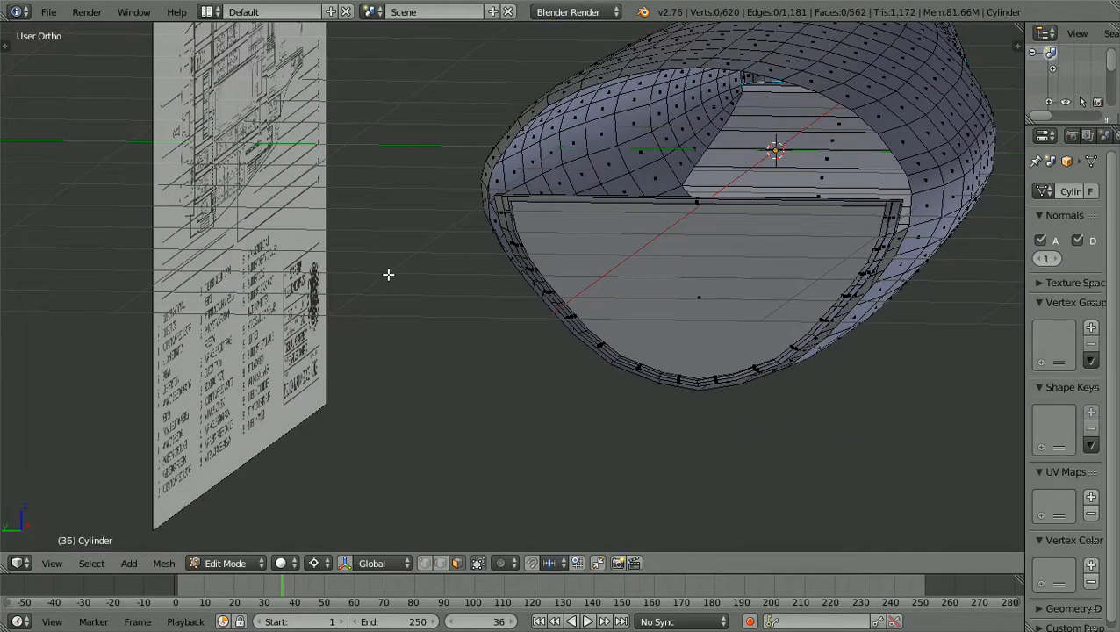
pyautogui.keyDown('shift'); pyautogui.scroll(3, 388, 275); pyautogui.keyUp('shift')
pyautogui.scroll(3, 388, 274)
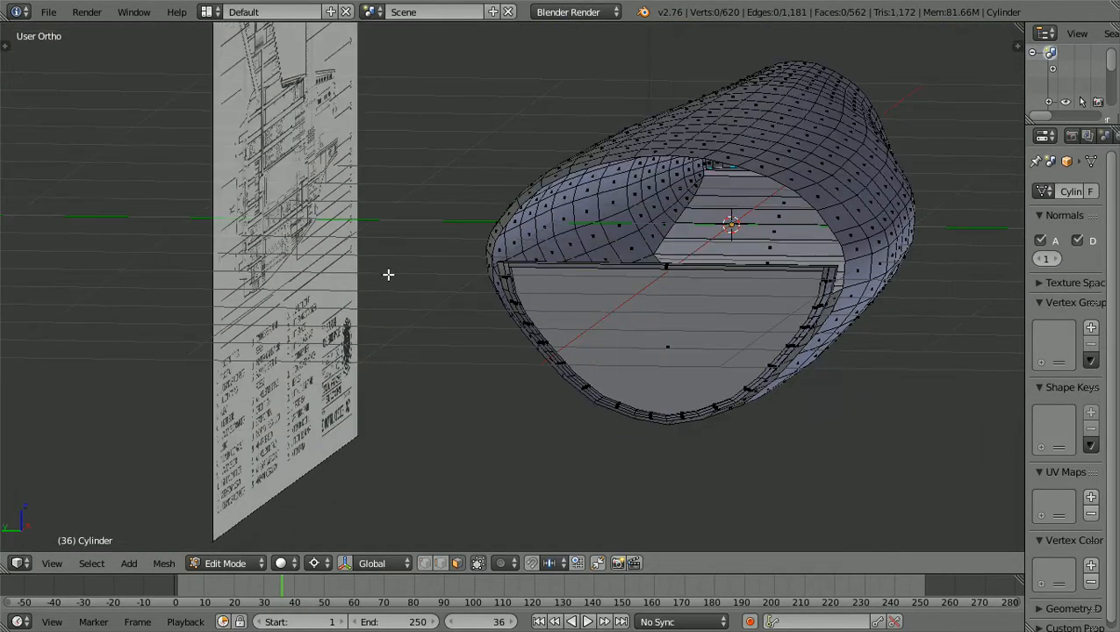
pyautogui.scroll(4, 762, 215)
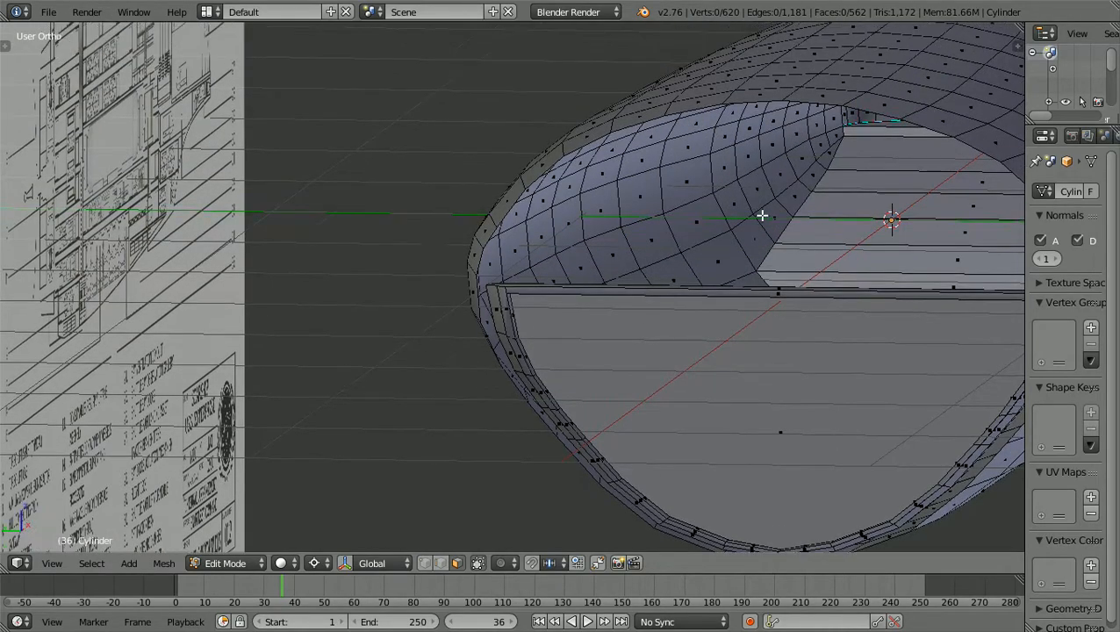
pyautogui.scroll(2, 762, 216)
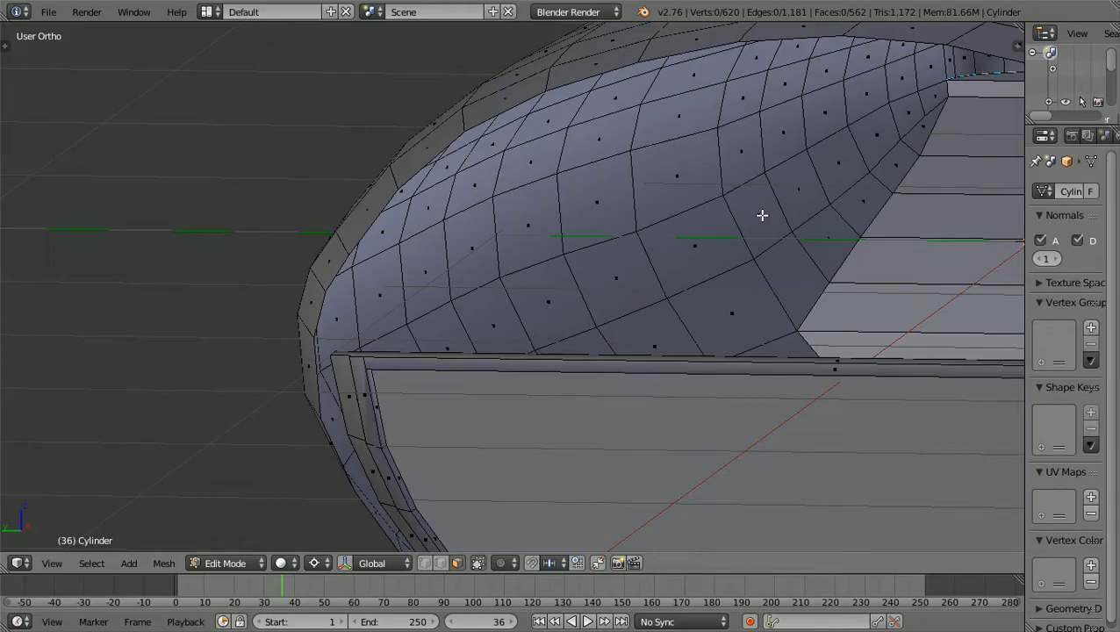
pyautogui.scroll(-1, 762, 215)
pyautogui.scroll(-4, 762, 215)
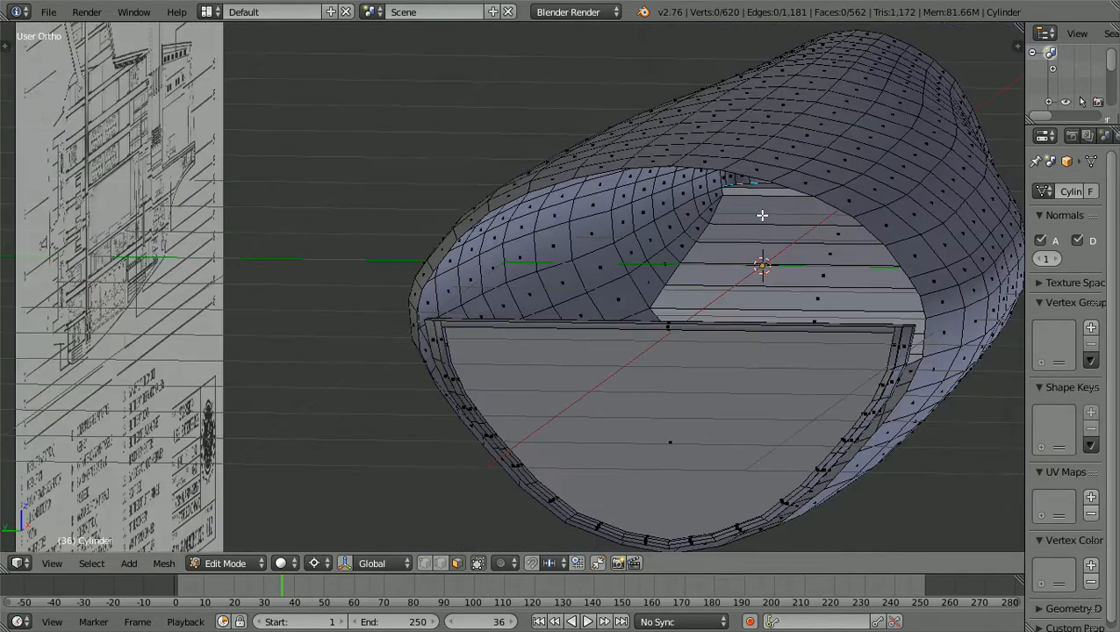
# Switch to edge selection at the hull's open rear end and clear the selected face loops
pyautogui.moveTo(741, 225); pyautogui.dragTo(495, 231, button='middle')
pyautogui.scroll(4, 495, 231)
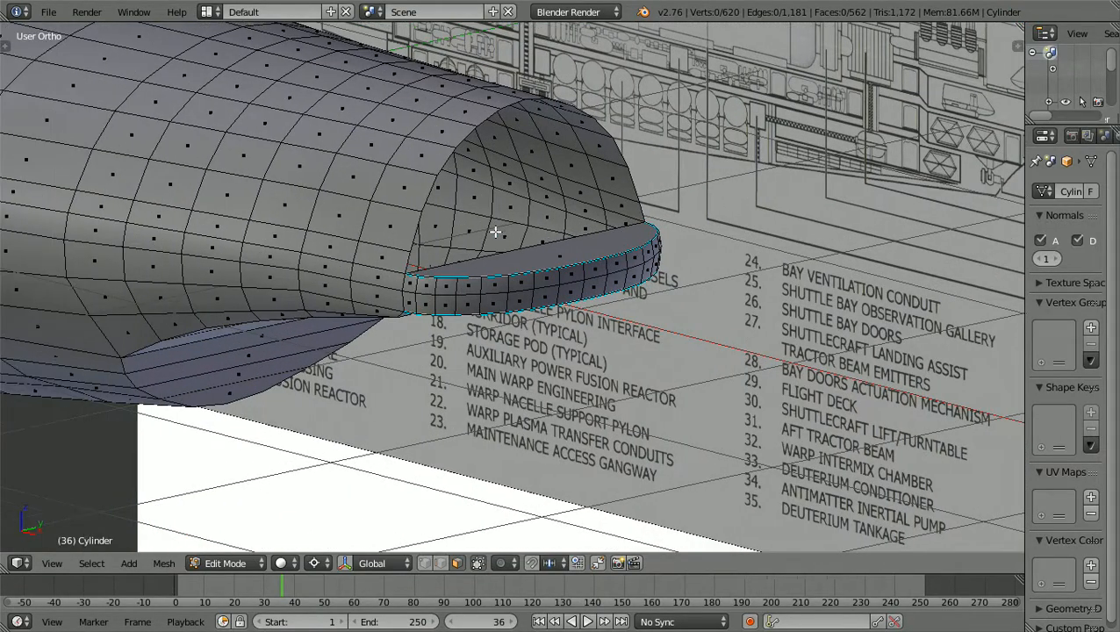
pyautogui.scroll(3, 495, 231)
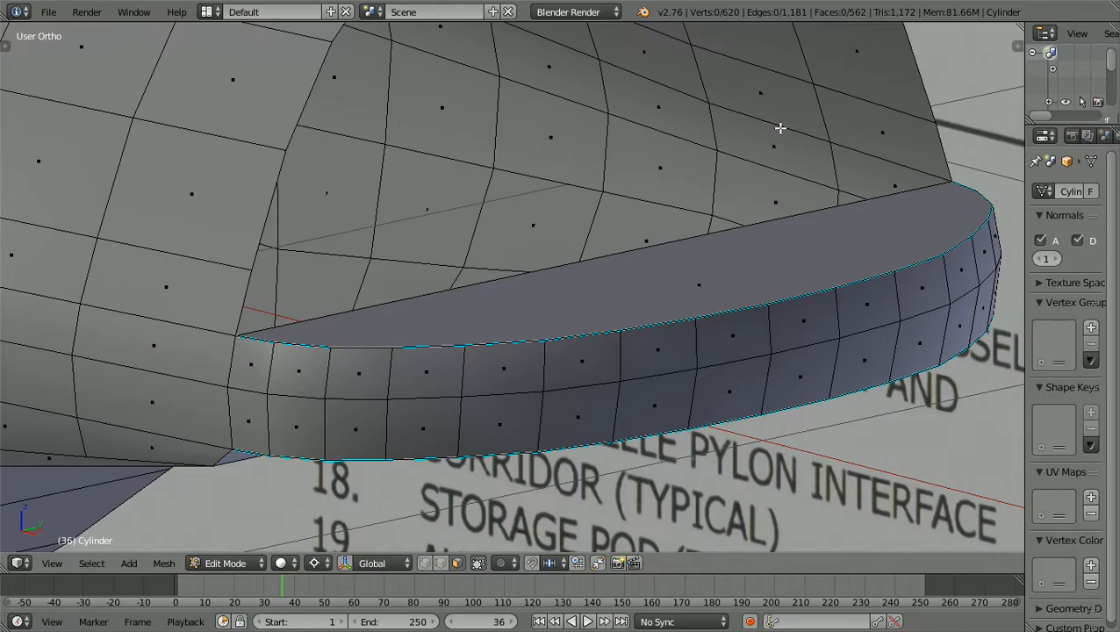
pyautogui.keyDown('alt'); pyautogui.click(780, 128); pyautogui.keyUp('alt')
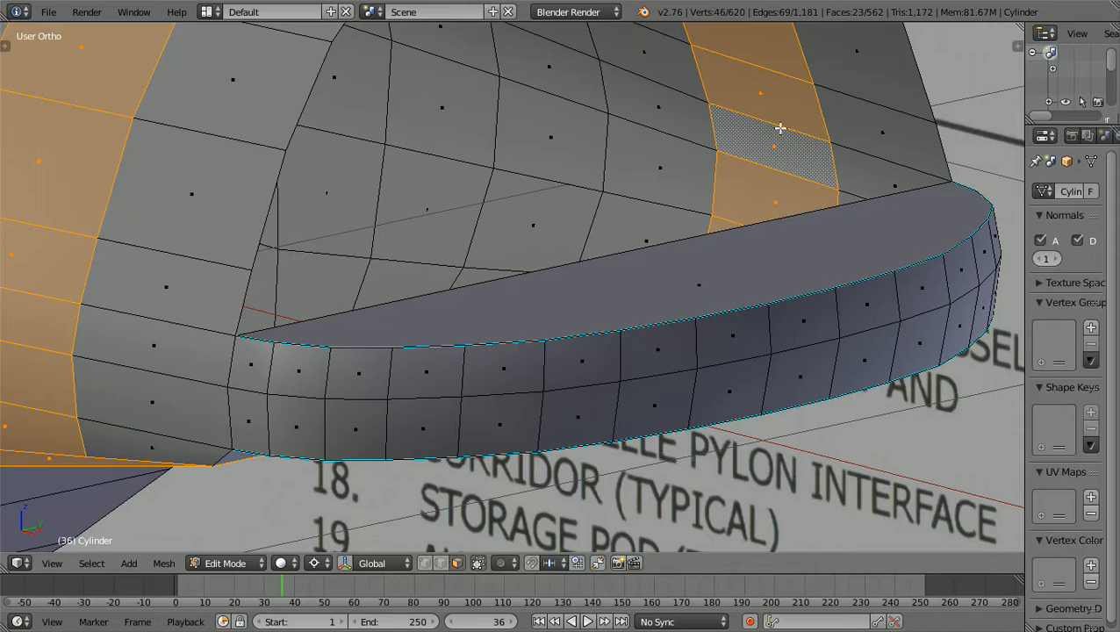
pyautogui.keyDown('alt'); pyautogui.click(885, 160); pyautogui.keyUp('alt')
pyautogui.click(441, 565)
pyautogui.press('a')
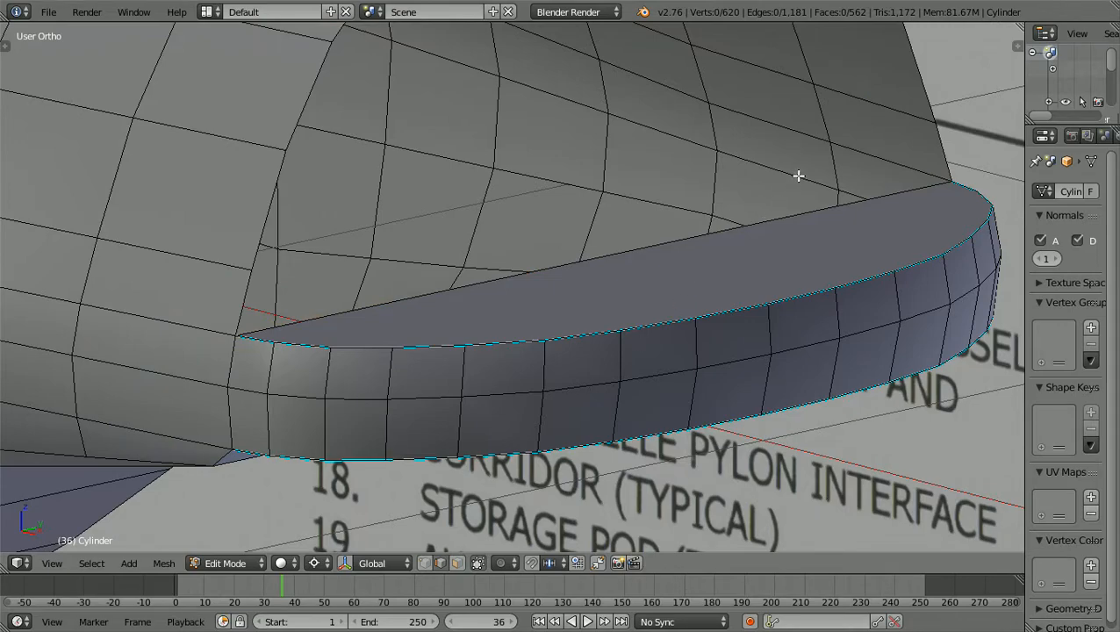
# Select the lengthwise edge row on the hull's far inner wall that meets the corner of the rear ledge
pyautogui.keyDown('alt'); pyautogui.rightClick(809, 134); pyautogui.keyUp('alt')
pyautogui.scroll(-5, 809, 134)
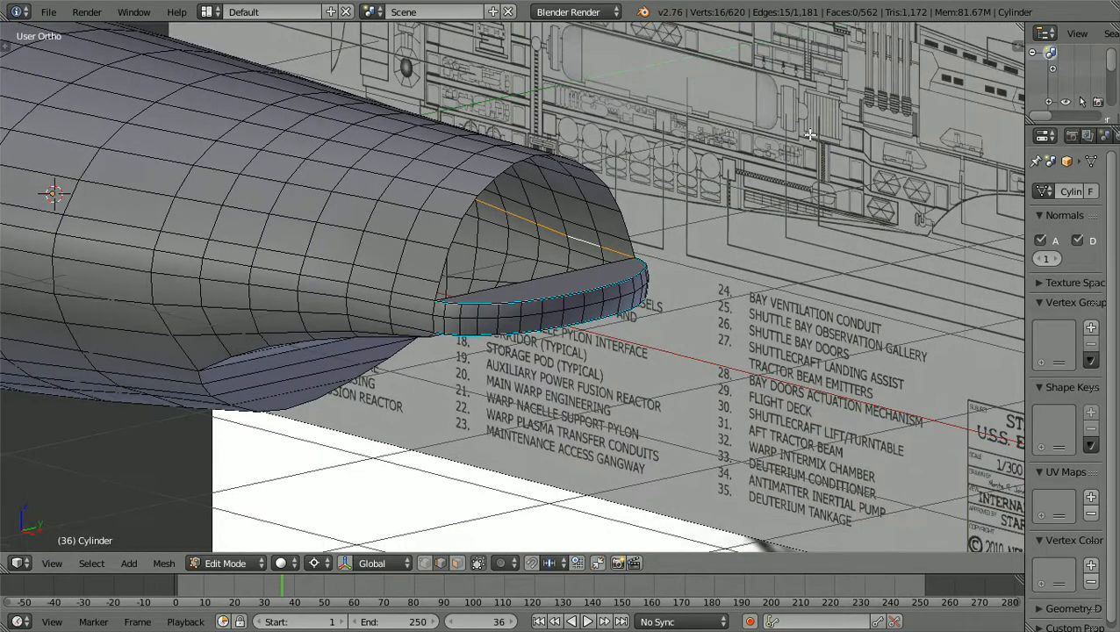
pyautogui.keyDown('ctrl'); pyautogui.scroll(-5, 802, 210); pyautogui.keyUp('ctrl')
pyautogui.keyDown('ctrl'); pyautogui.scroll(2, 797, 239); pyautogui.keyUp('ctrl')
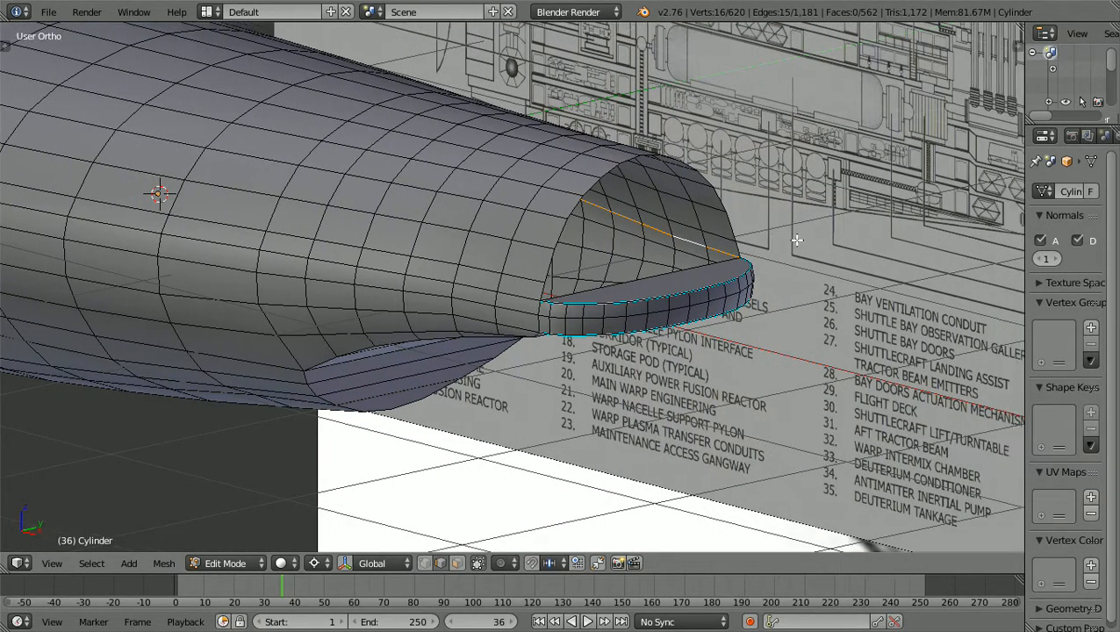
pyautogui.scroll(6, 797, 239)
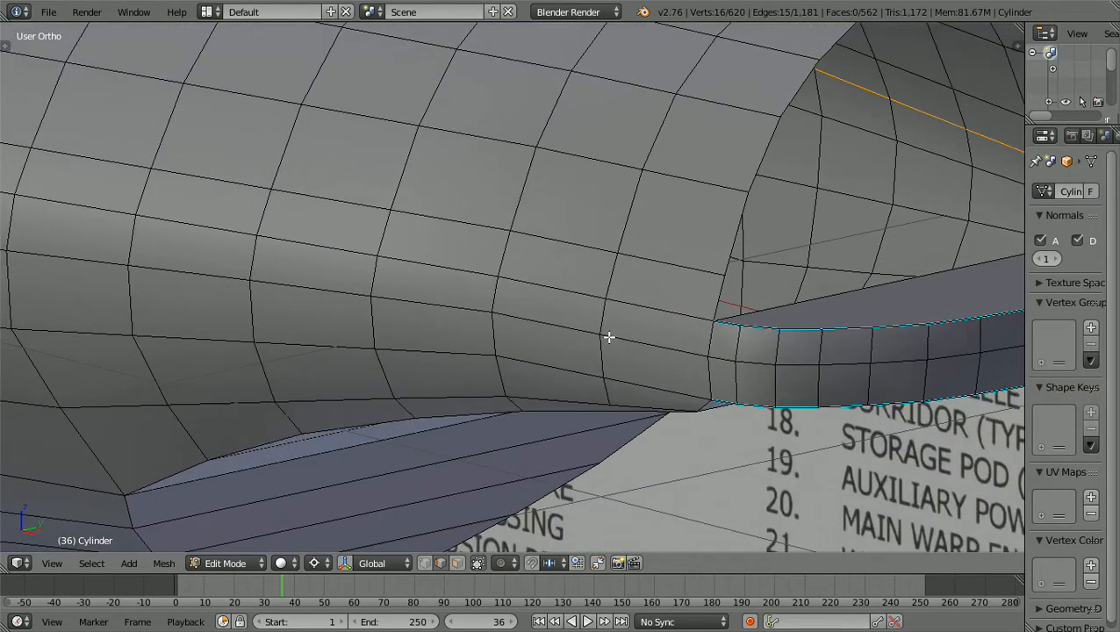
# Add the matching edge row on the near side, from rear to front, and fill a horizontal deck face between both rows
pyautogui.keyDown('shift'); pyautogui.rightClick(646, 307); pyautogui.keyUp('shift')
pyautogui.scroll(-5, 645, 307)
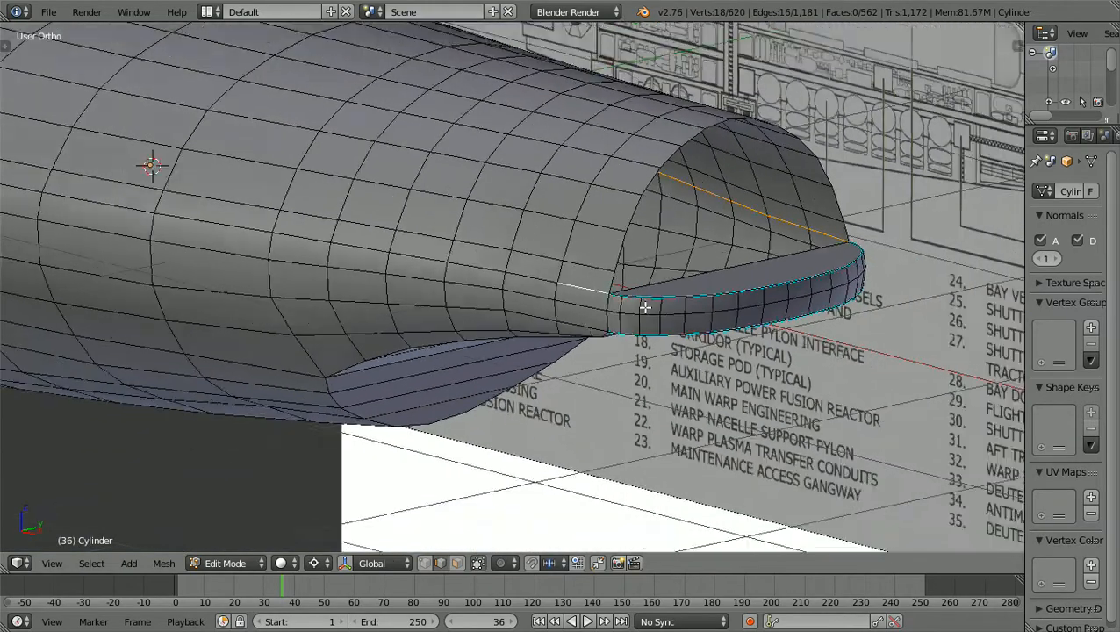
pyautogui.keyDown('ctrl'); pyautogui.hscroll(-6, 645, 307); pyautogui.keyUp('ctrl')
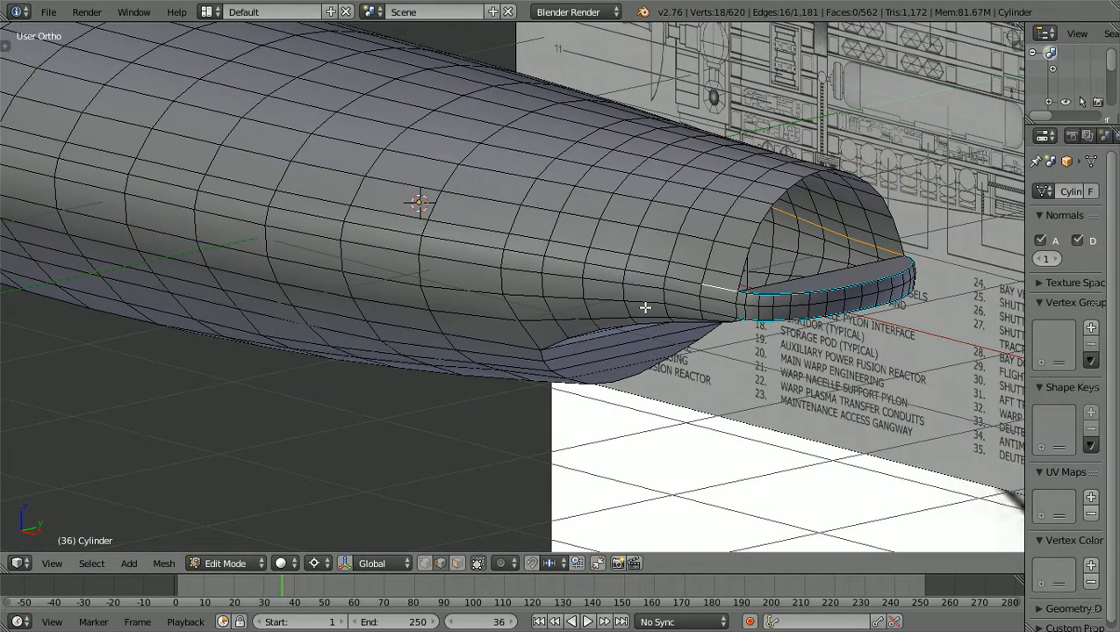
pyautogui.press('KP_1')
pyautogui.keyDown('ctrl'); pyautogui.hscroll(-5, 646, 308); pyautogui.keyUp('ctrl')
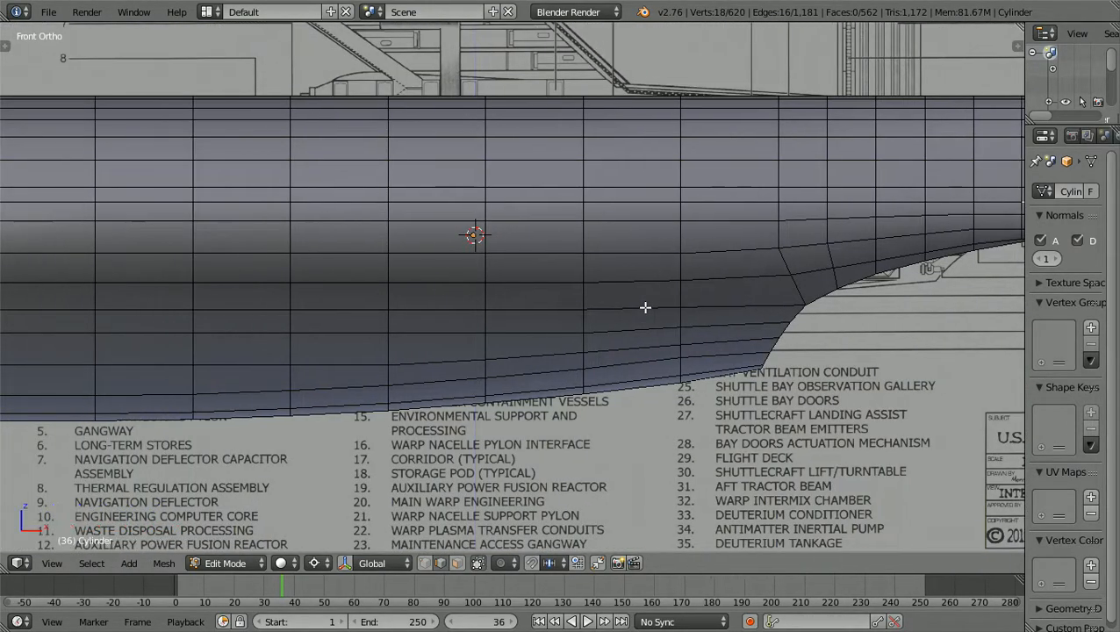
pyautogui.scroll(-3, 645, 307)
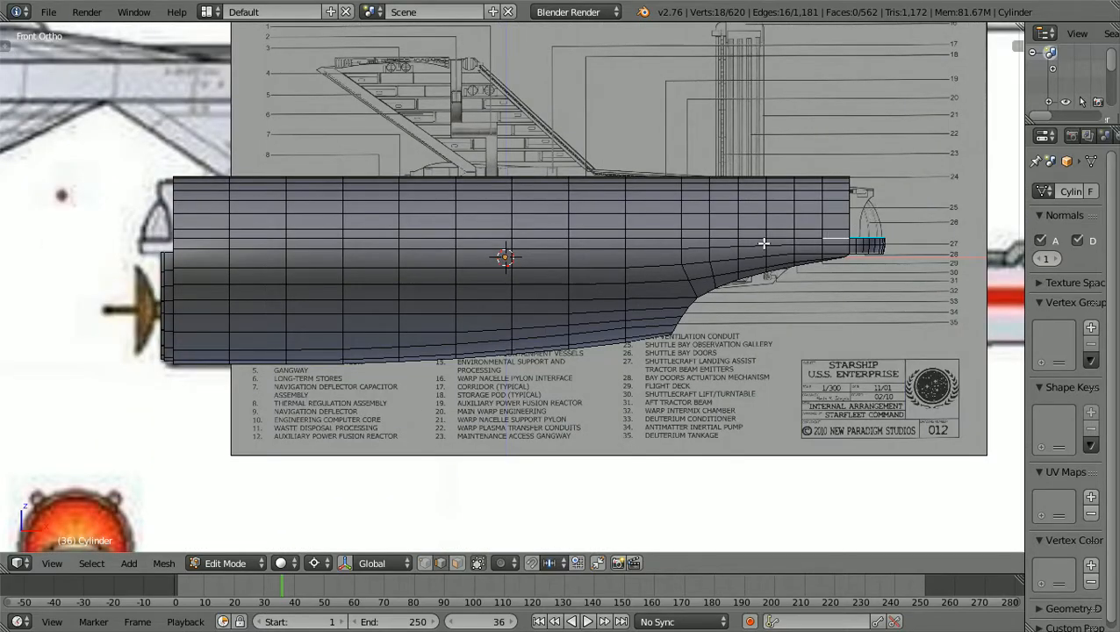
pyautogui.keyDown('ctrl'); pyautogui.rightClick(201, 238); pyautogui.keyUp('ctrl')
pyautogui.scroll(-2, 282, 282)
pyautogui.moveTo(279, 288); pyautogui.dragTo(647, 305, button='middle')
pyautogui.scroll(3, 647, 306)
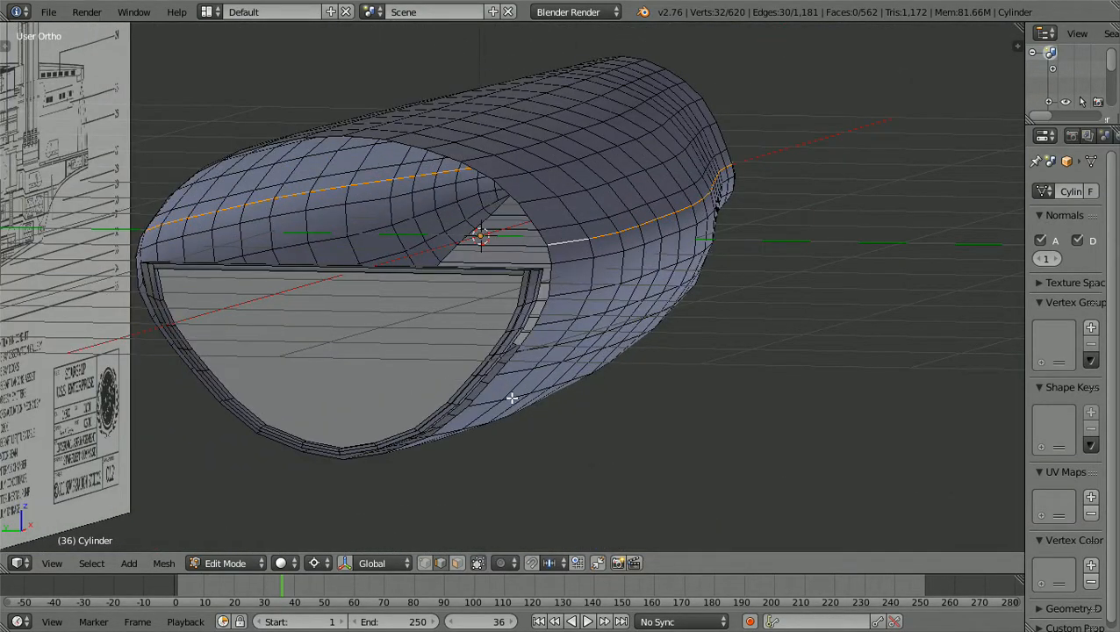
pyautogui.press('f')
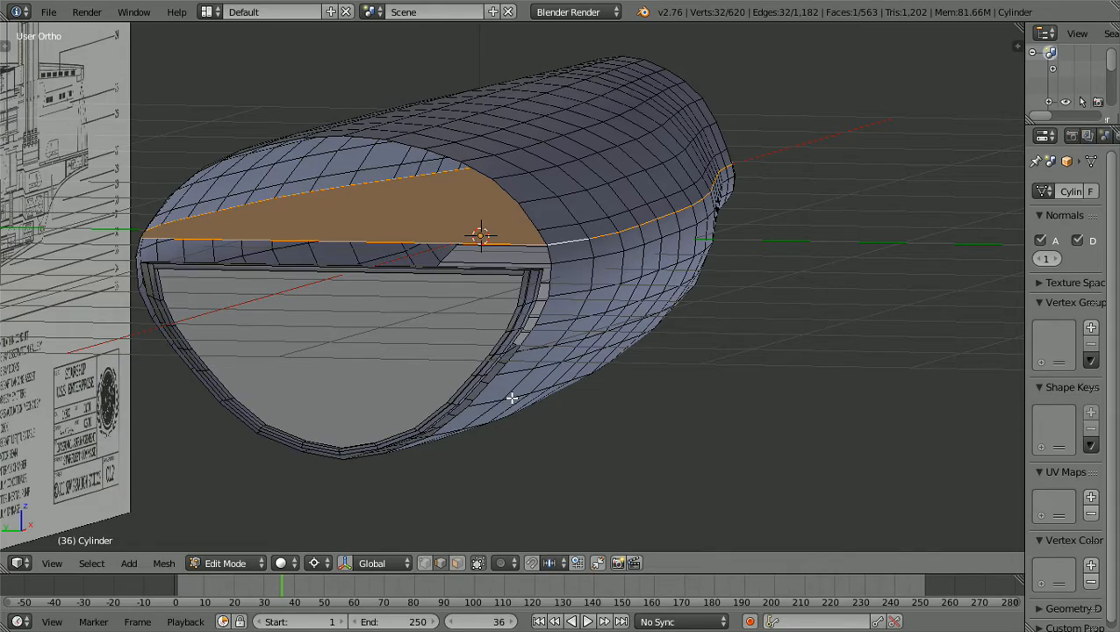
pyautogui.press('a')
pyautogui.scroll(-2, 511, 398)
pyautogui.moveTo(537, 398); pyautogui.dragTo(572, 398, button='middle')
pyautogui.scroll(3, 545, 393)
pyautogui.scroll(3, 545, 394)
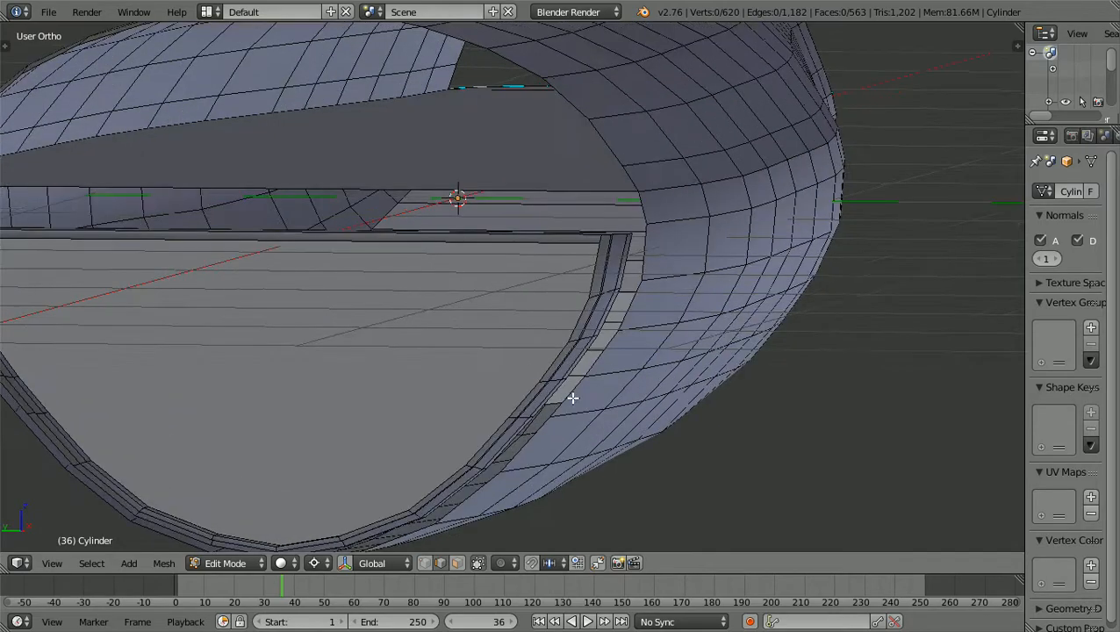
pyautogui.scroll(-2, 573, 398)
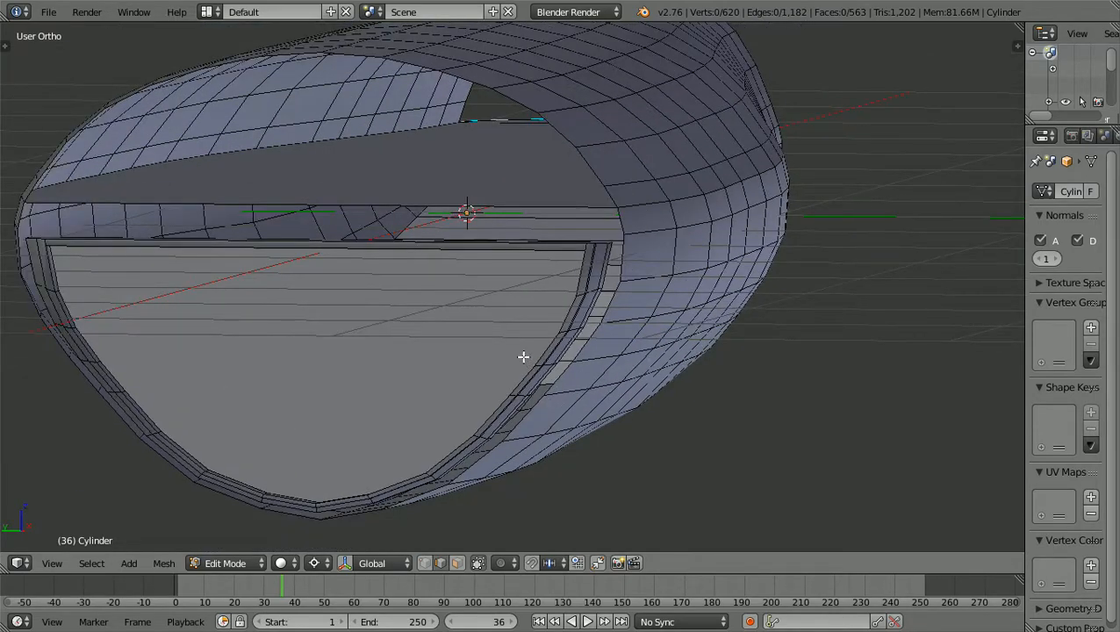
pyautogui.rightClick(280, 202)
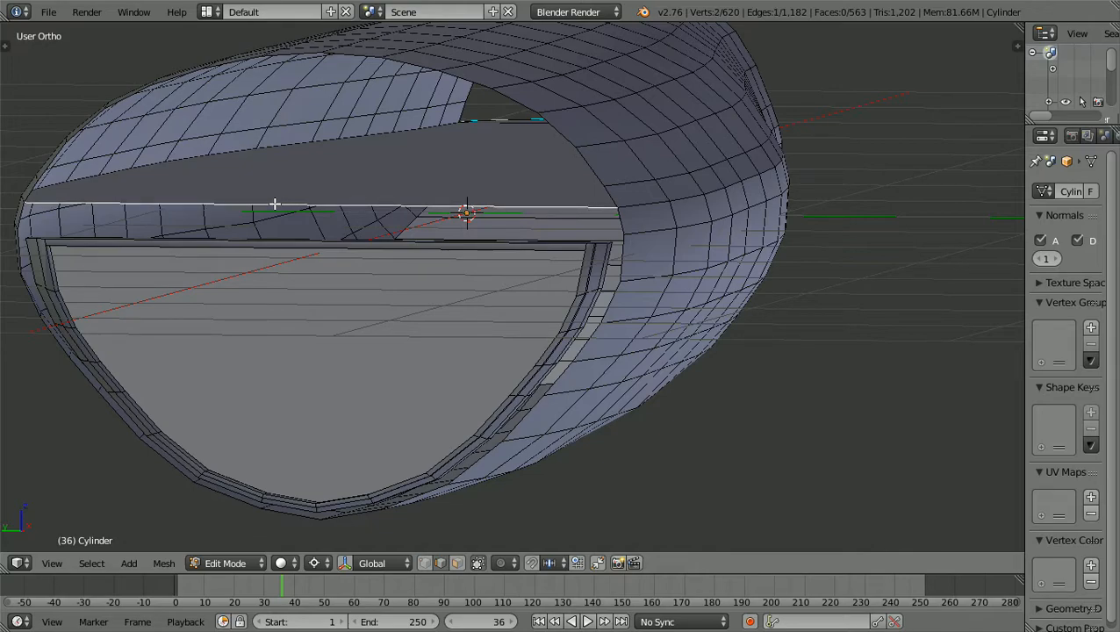
pyautogui.keyDown('shift'); pyautogui.rightClick(19, 214); pyautogui.keyUp('shift')
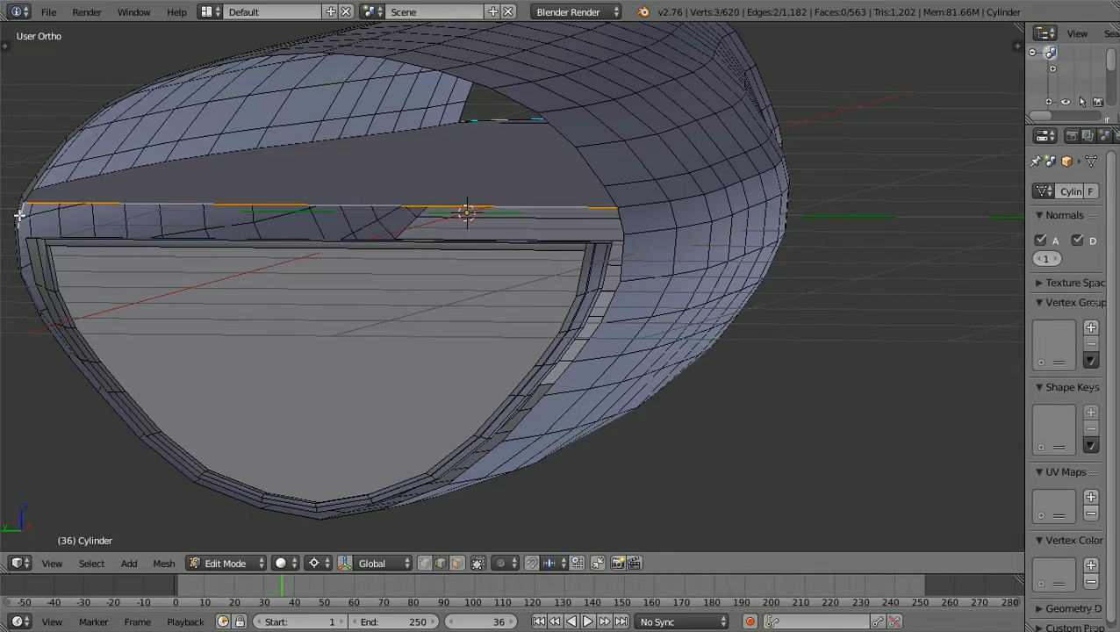
pyautogui.keyDown('shift'); pyautogui.rightClick(620, 223); pyautogui.keyUp('shift')
# Select the hull's lower front edge loop plus the deck's front edge, fill a face between them around the recessed frame, and clear the selection
pyautogui.scroll(-3, 632, 242)
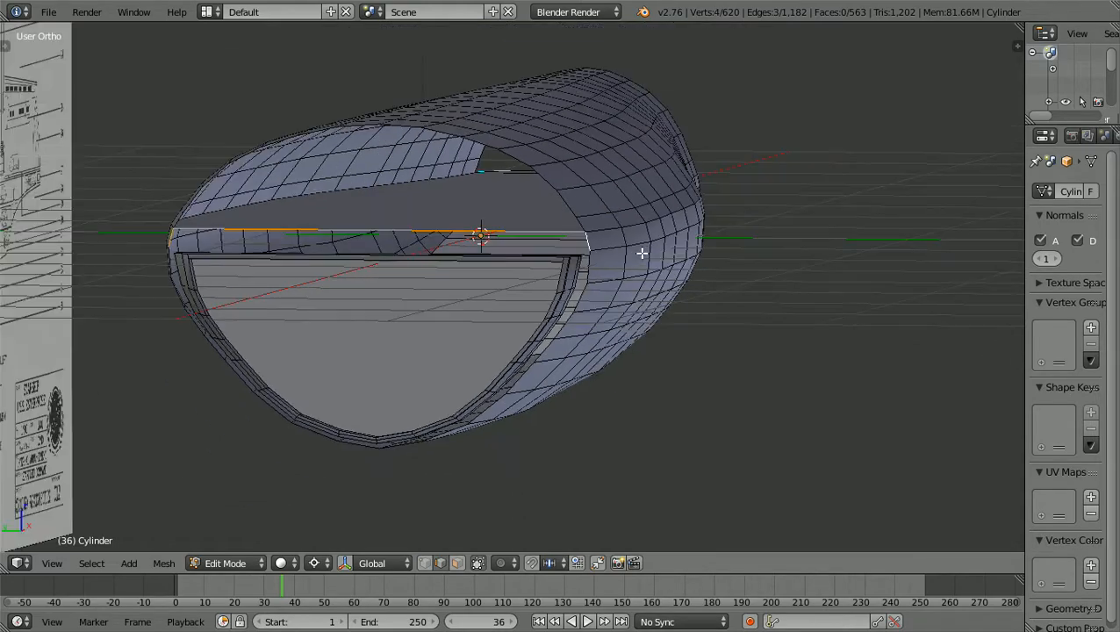
pyautogui.moveTo(652, 261)
pyautogui.mouseDown(button='middle')
pyautogui.moveTo(665, 261)
pyautogui.moveTo(654, 256)
pyautogui.mouseUp(button='middle')
pyautogui.scroll(2, 658, 273)
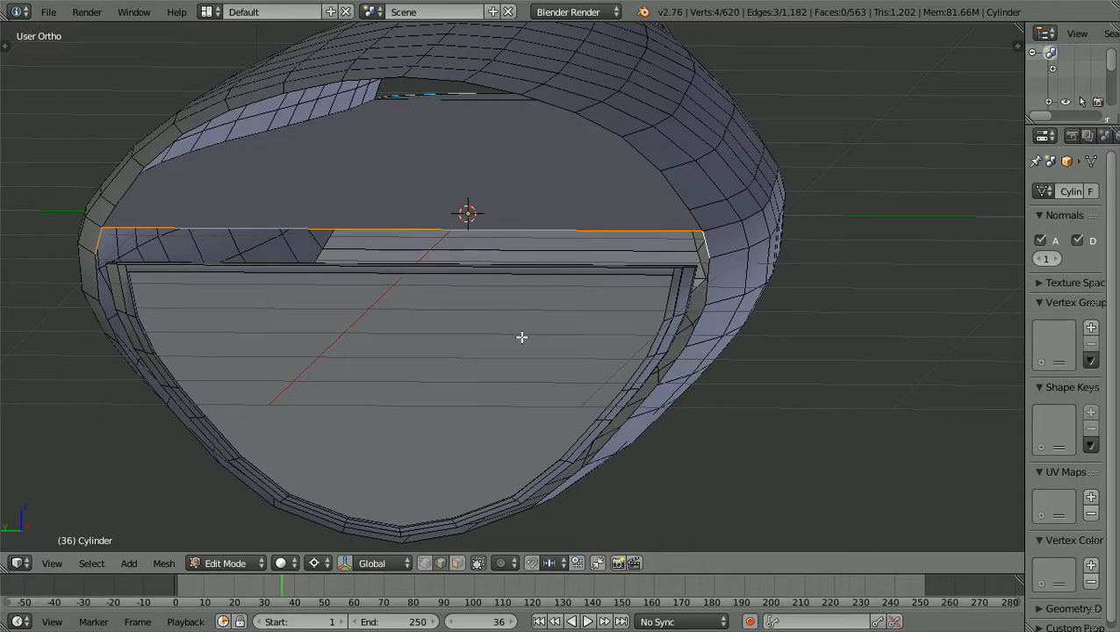
pyautogui.keyDown('alt'); pyautogui.rightClick(97, 284); pyautogui.keyUp('alt')
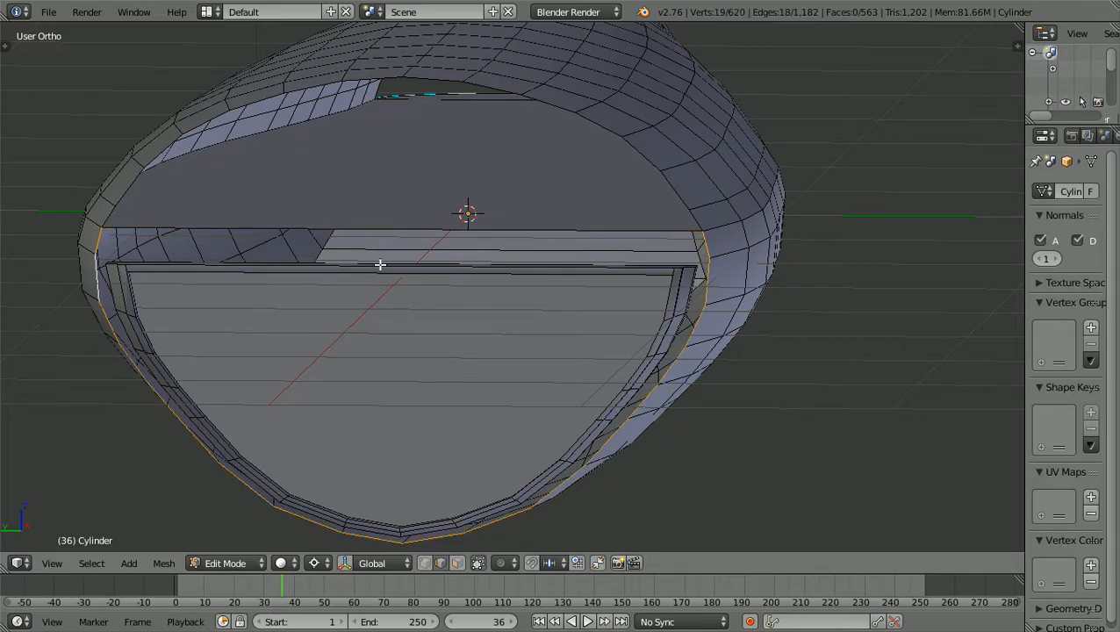
pyautogui.keyDown('shift'); pyautogui.rightClick(394, 228); pyautogui.keyUp('shift')
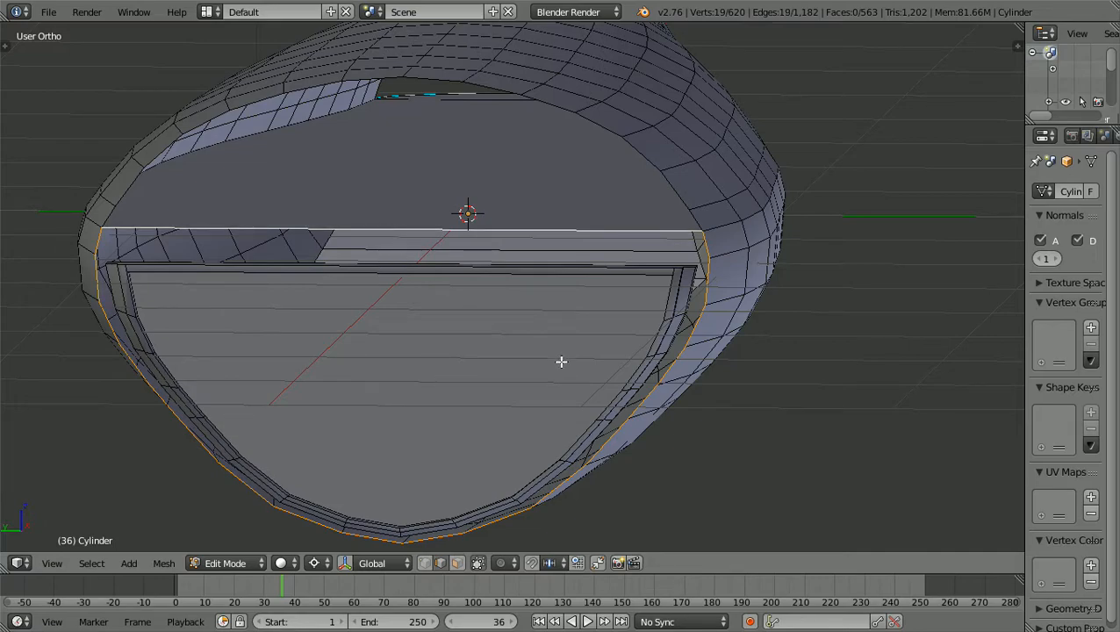
pyautogui.press('f')
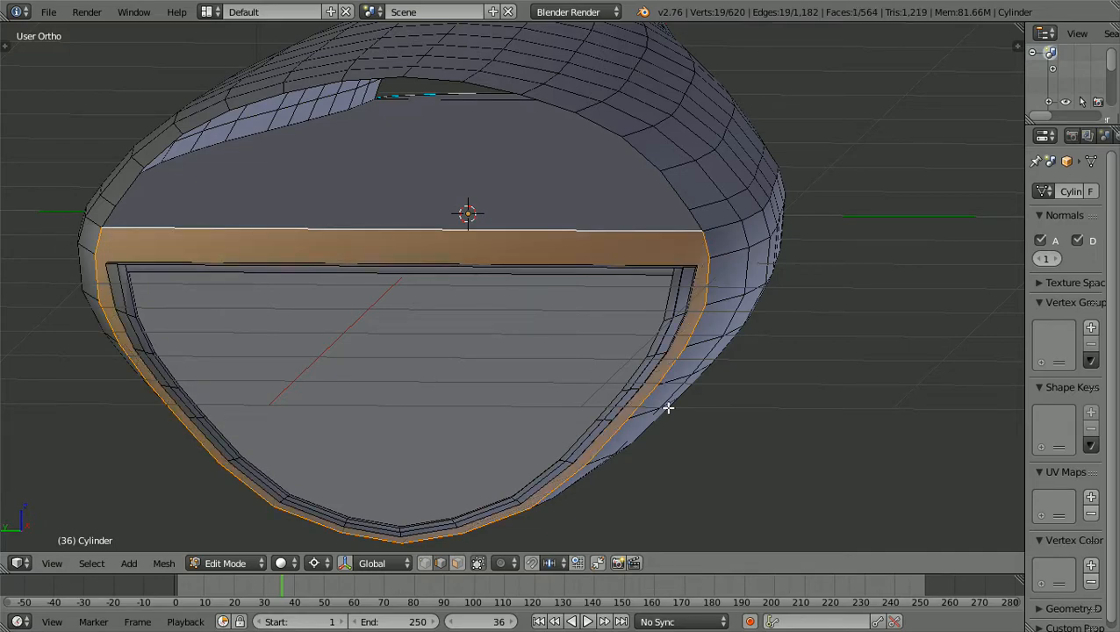
pyautogui.press('a')
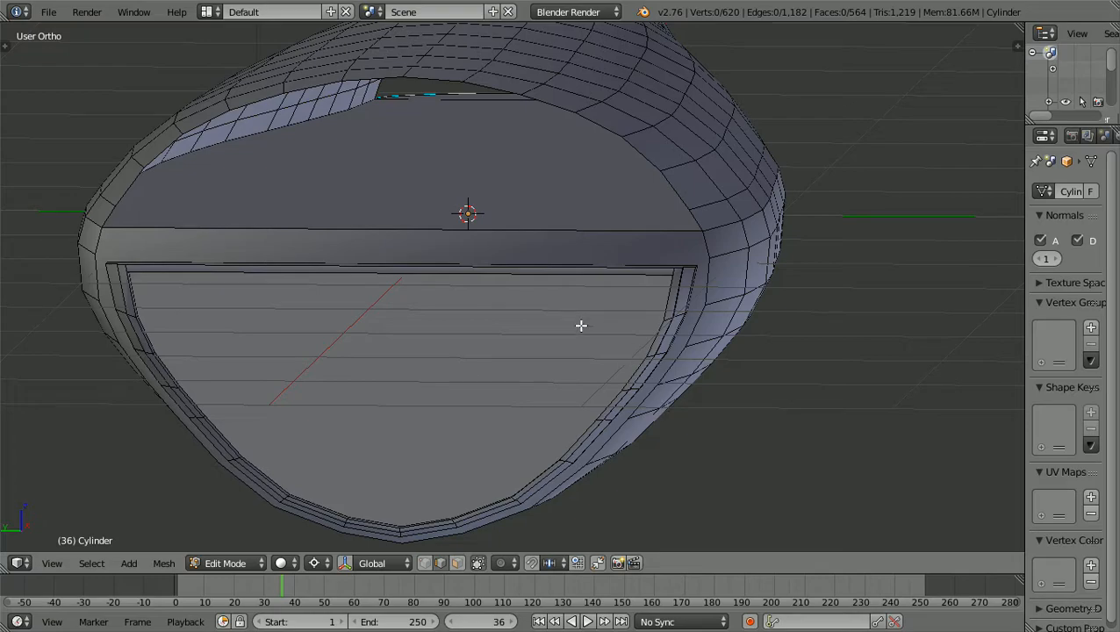
# Switch to face selection, set the new front face around the frame to flat shading, and deselect it
pyautogui.click(456, 563)
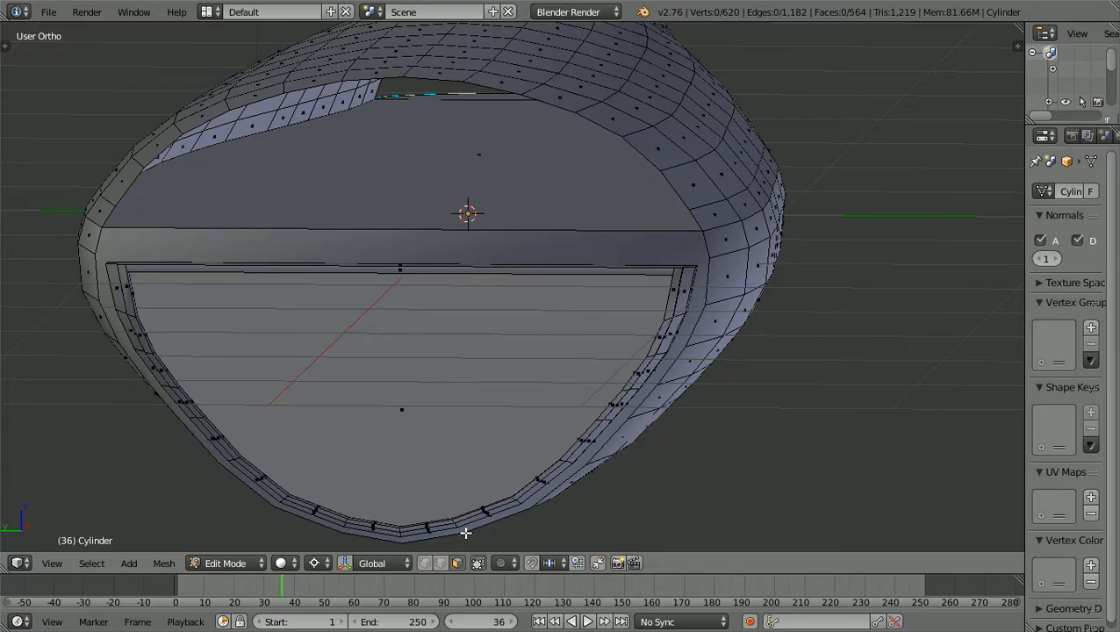
pyautogui.rightClick(503, 250)
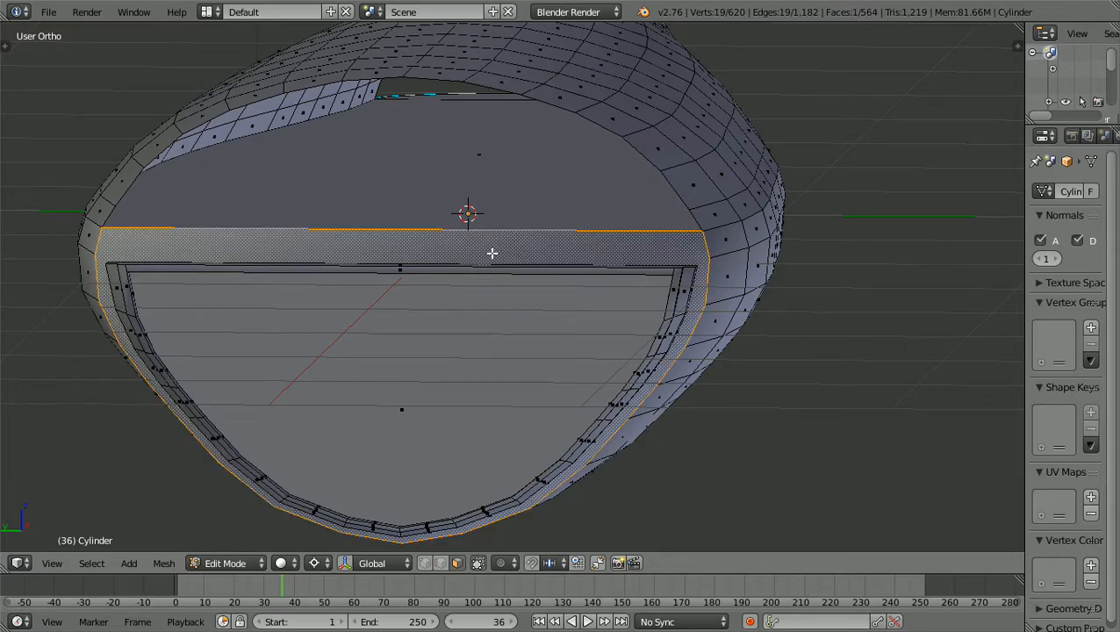
pyautogui.press('t')
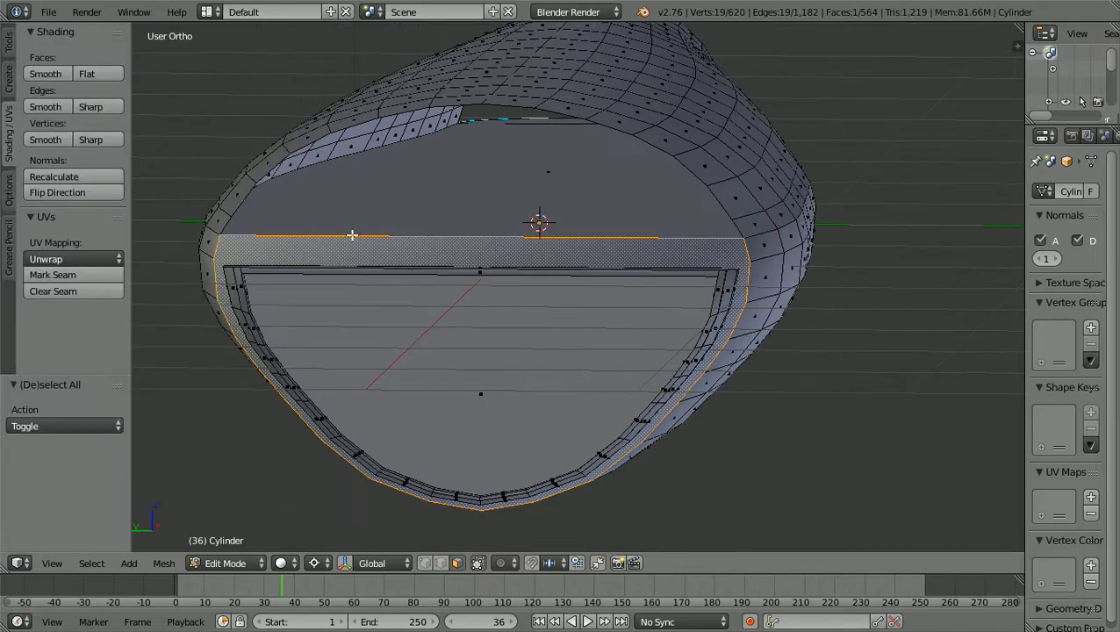
pyautogui.click(89, 76)
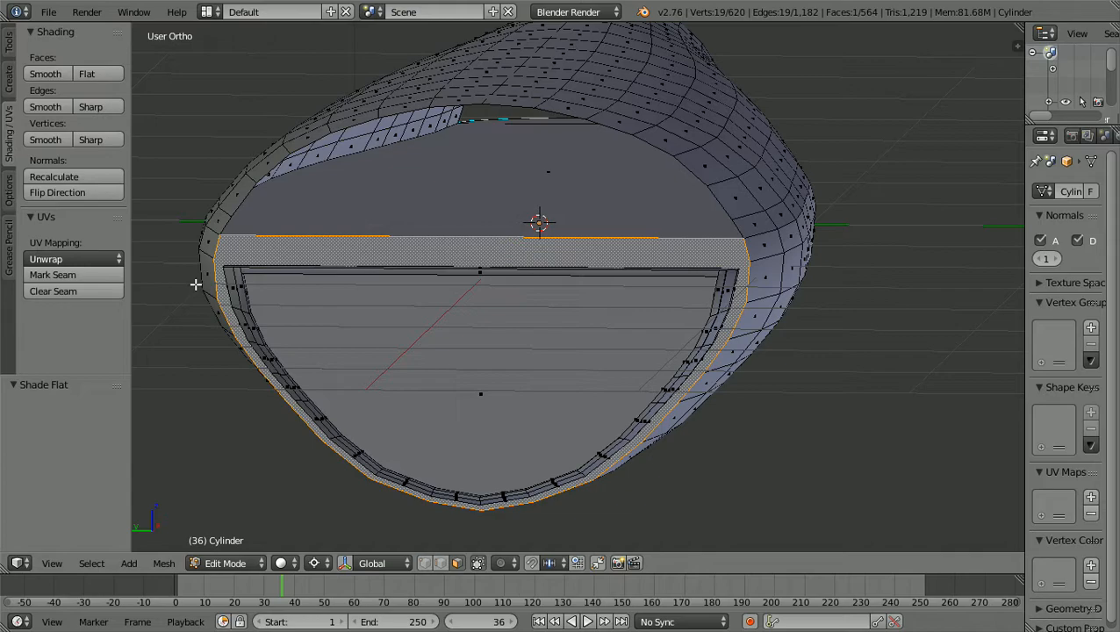
pyautogui.press('a')
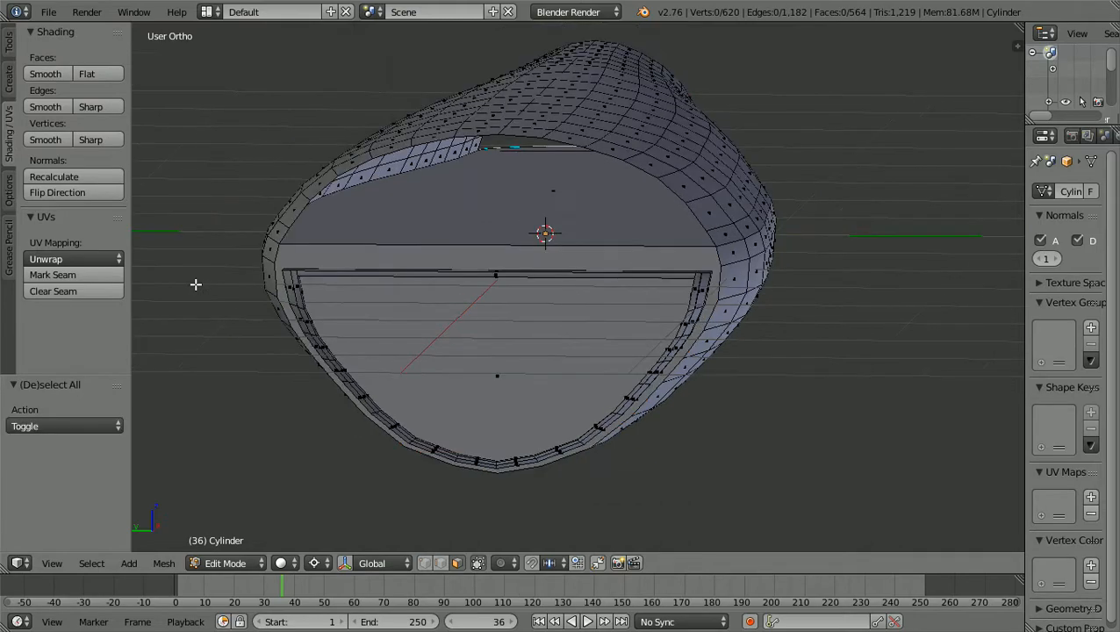
# Switch to edge selection, mark the deck's front edge as sharp, and clear the selection
pyautogui.scroll(1, 196, 284)
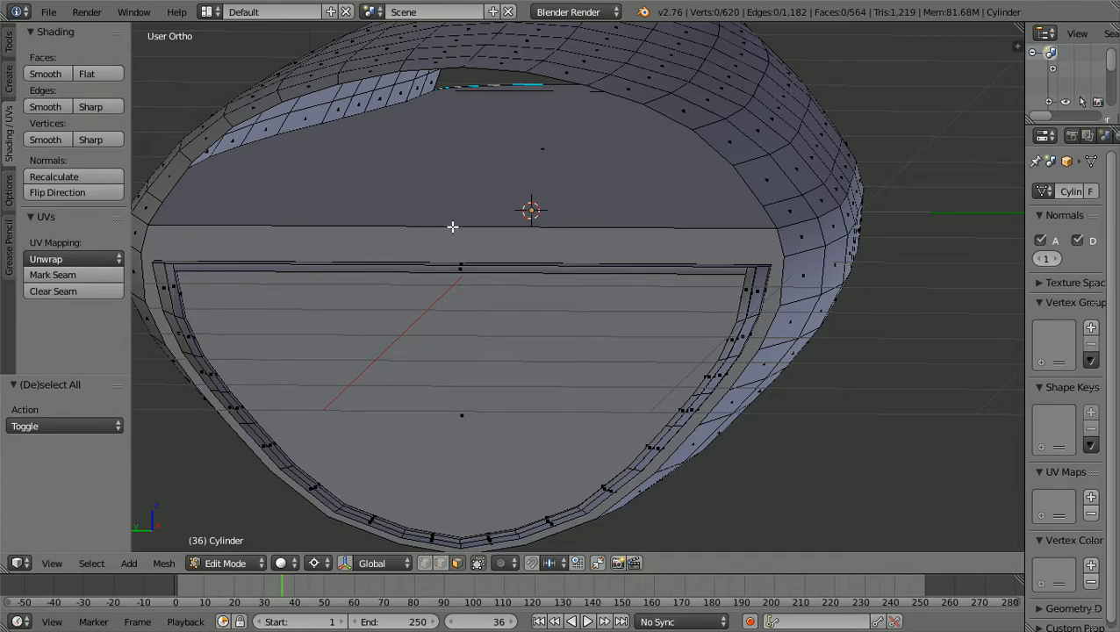
pyautogui.click(439, 564)
pyautogui.rightClick(475, 226)
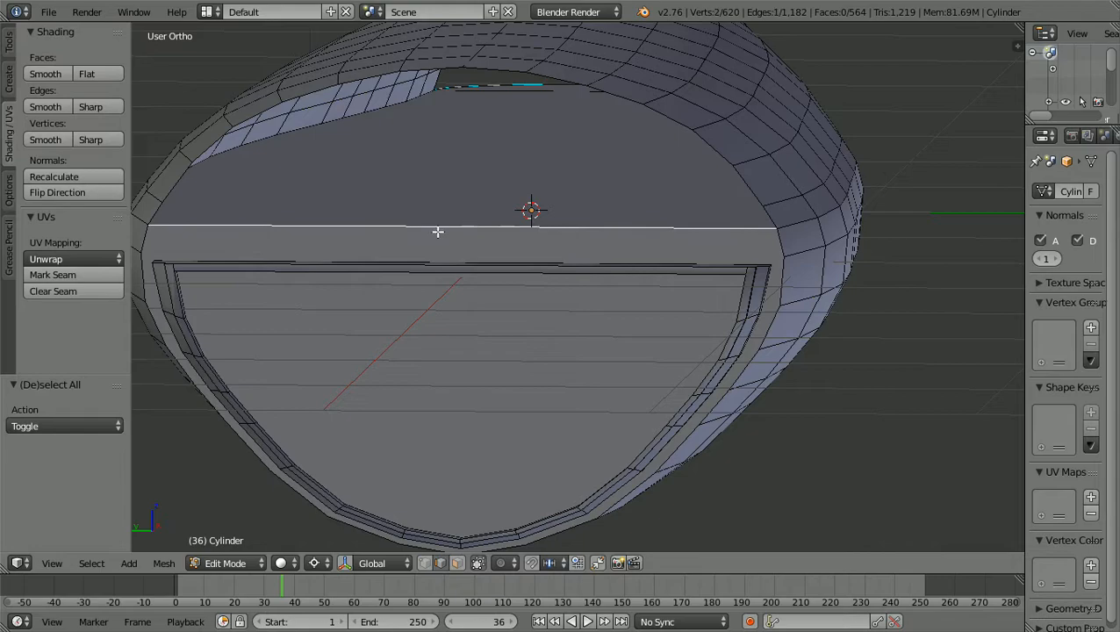
pyautogui.click(88, 107)
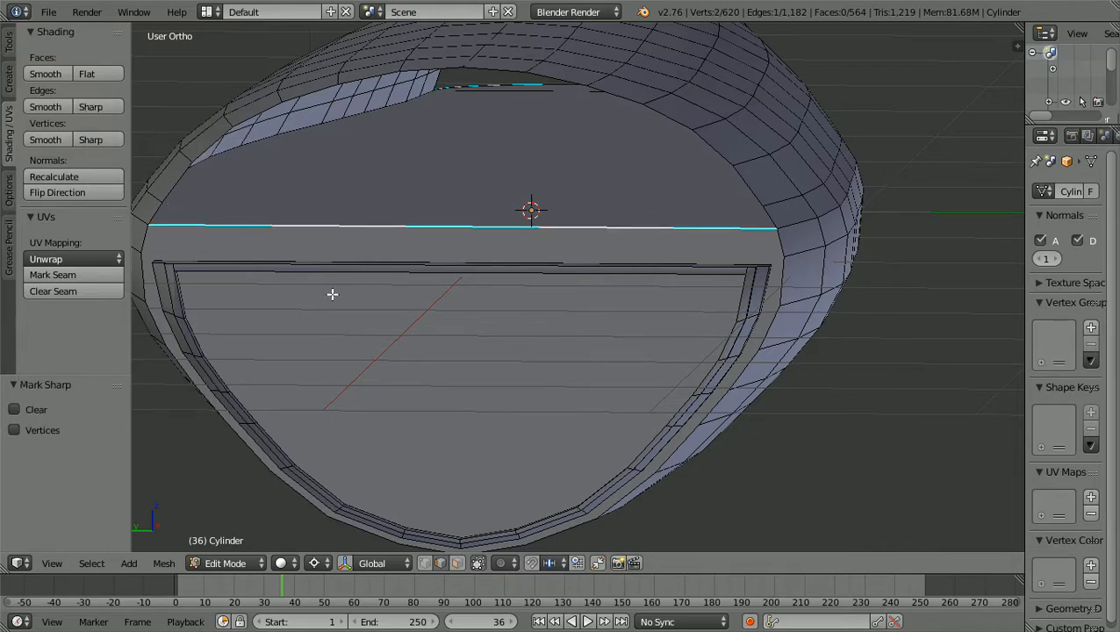
pyautogui.press('a')
pyautogui.scroll(-2, 334, 295)
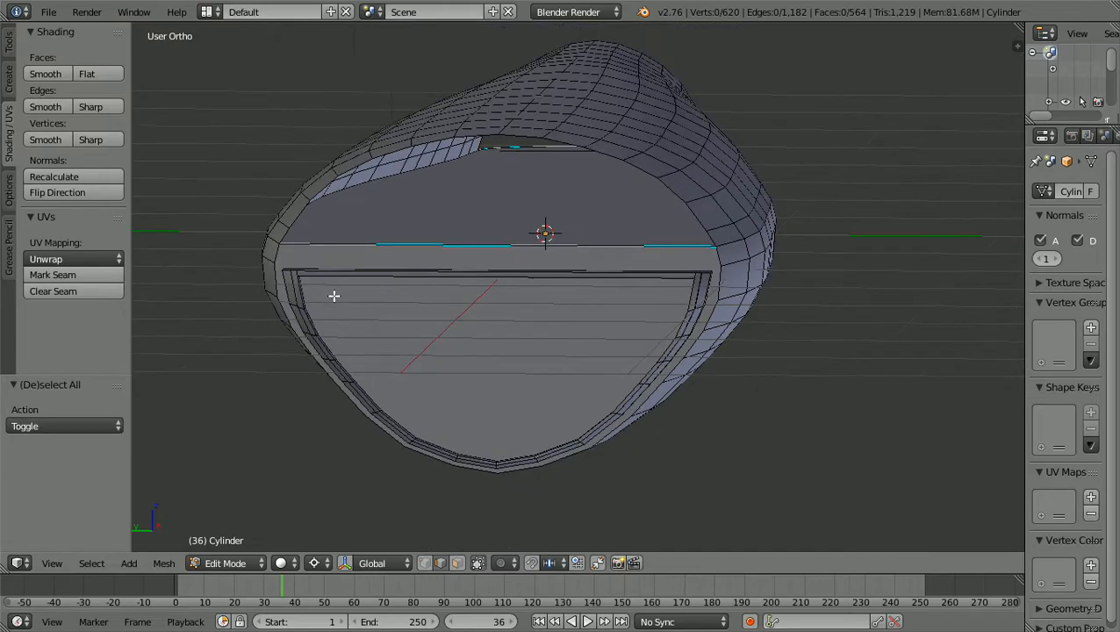
# Switch to Object Mode and examine the shading of the front face, deck edge and recessed frame from both sides of the hull
pyautogui.scroll(3, 334, 296)
pyautogui.scroll(-2, 333, 296)
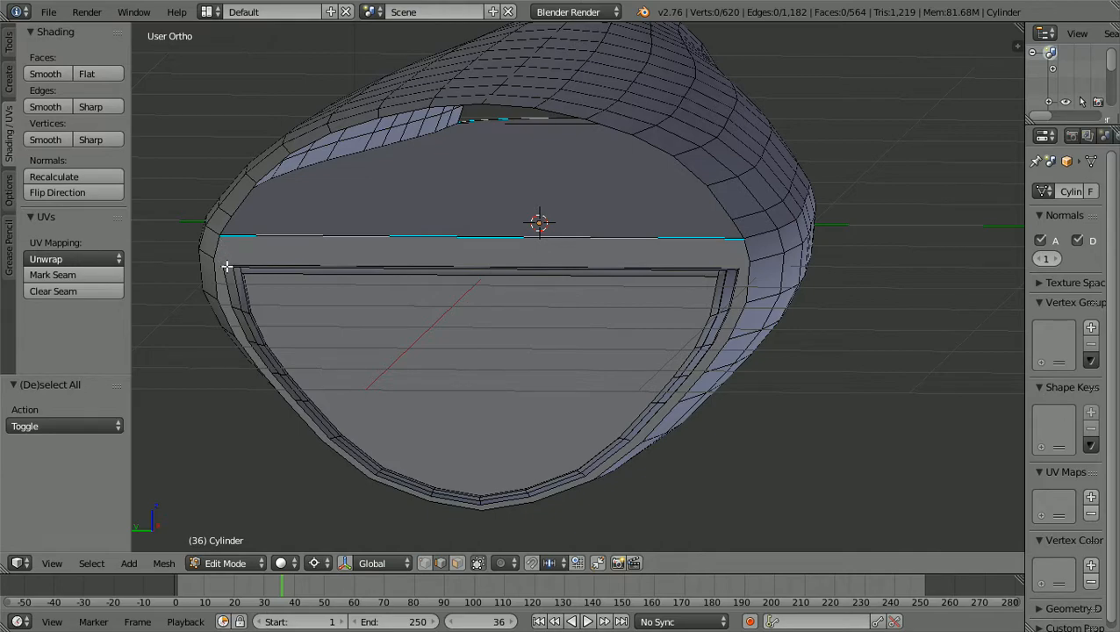
pyautogui.click(258, 563)
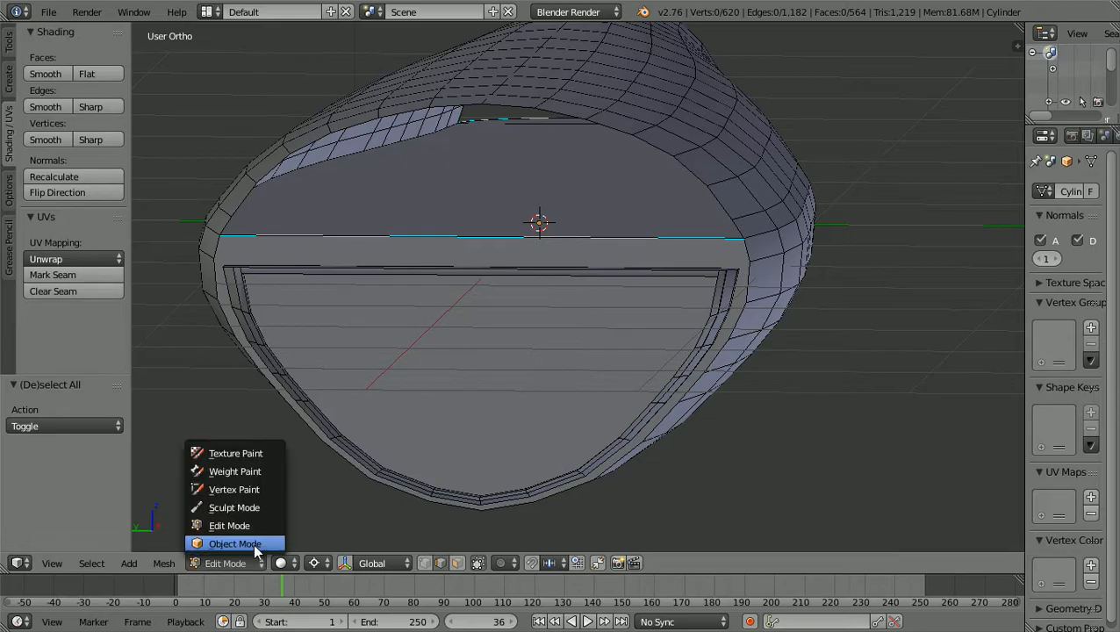
pyautogui.click(253, 544)
pyautogui.moveTo(467, 478); pyautogui.dragTo(433, 477, button='middle')
pyautogui.scroll(3, 440, 478)
pyautogui.scroll(4, 439, 478)
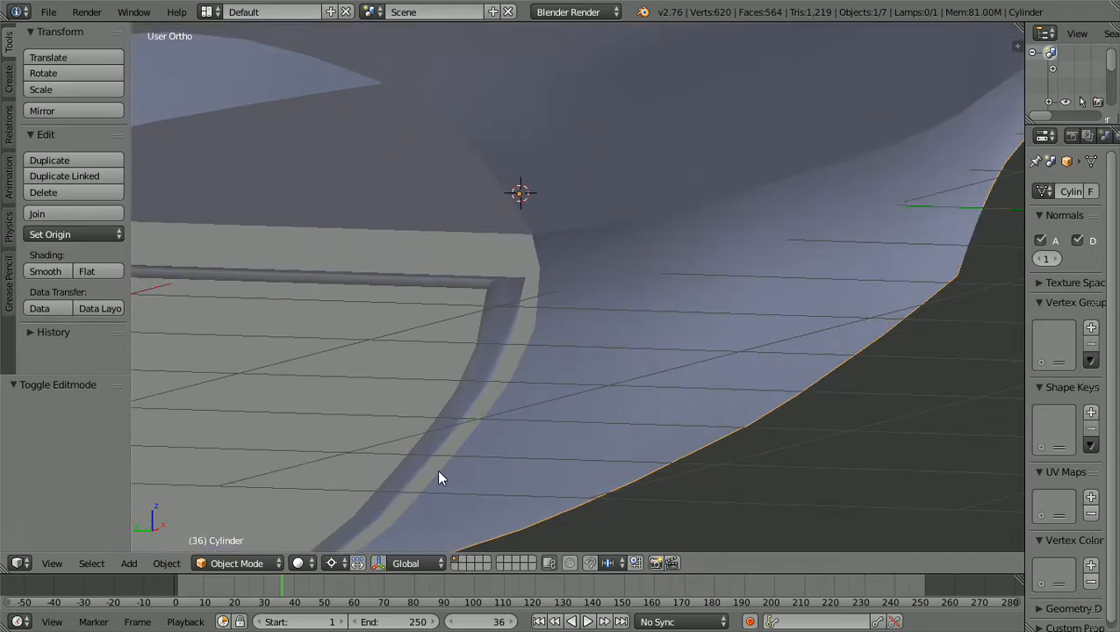
pyautogui.scroll(-4, 439, 472)
pyautogui.moveTo(438, 472); pyautogui.dragTo(498, 467, button='middle')
pyautogui.scroll(-5, 413, 472)
pyautogui.scroll(3, 426, 469)
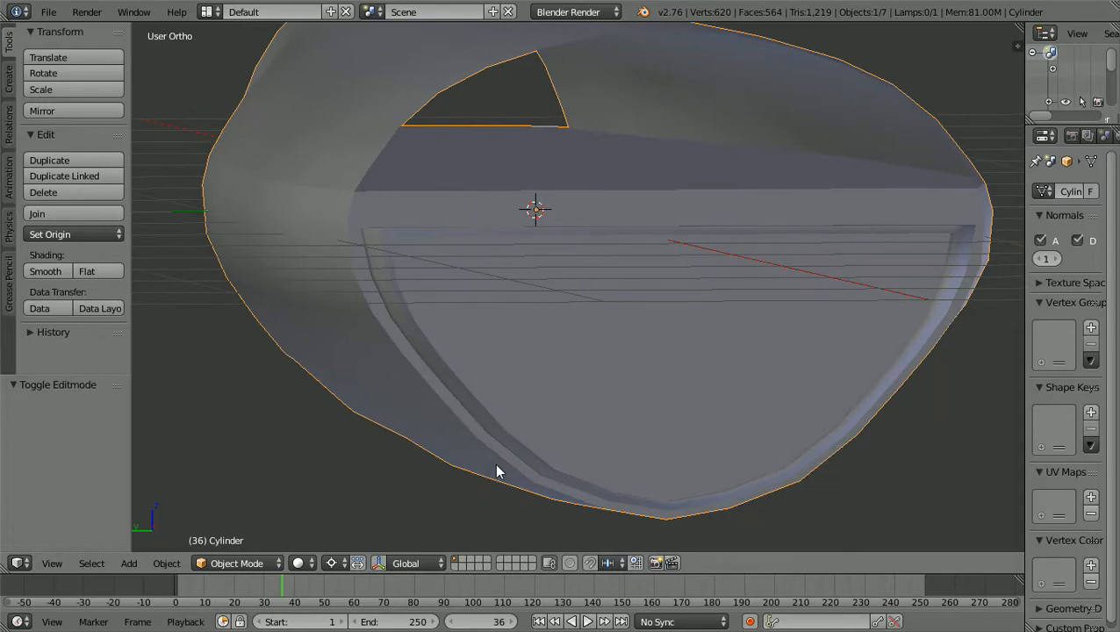
pyautogui.scroll(4, 496, 472)
pyautogui.scroll(-5, 496, 473)
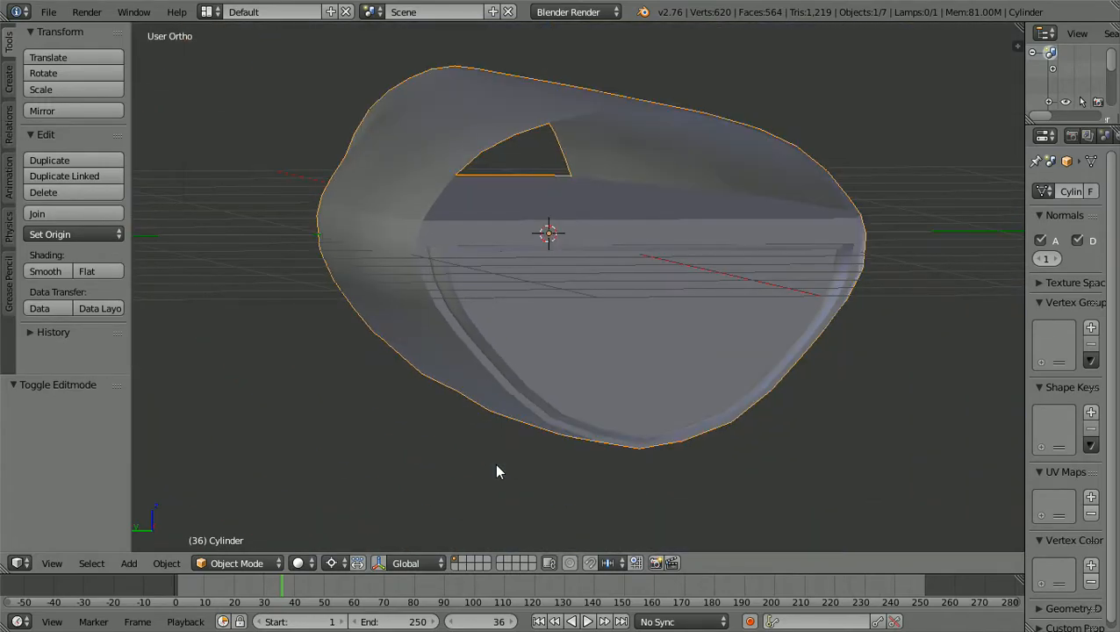
pyautogui.moveTo(495, 469); pyautogui.dragTo(410, 475, button='middle')
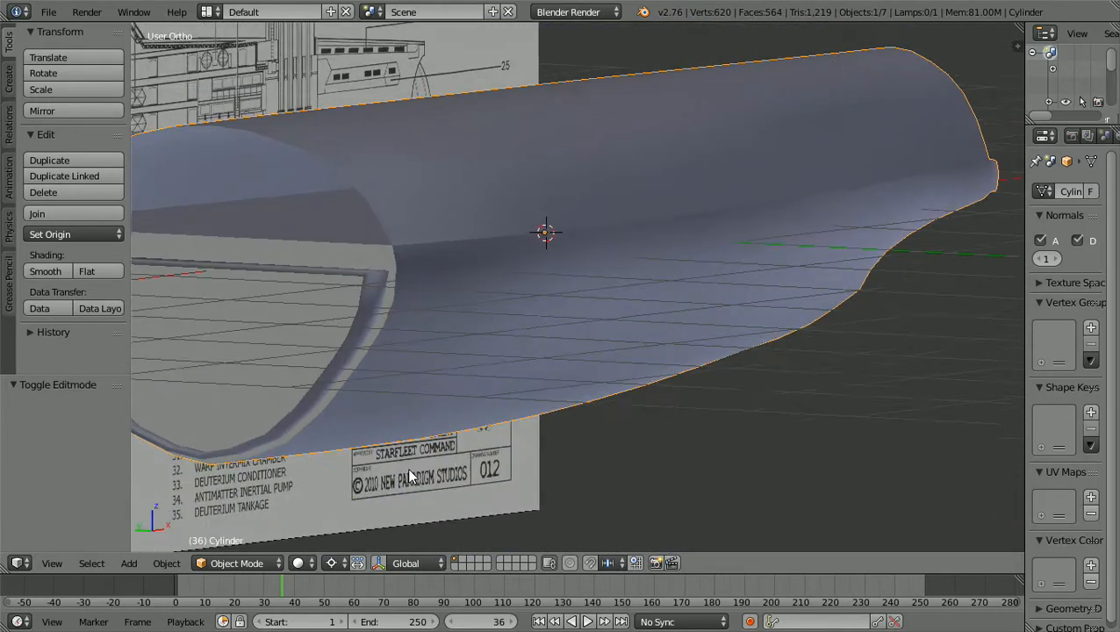
pyautogui.keyDown('ctrl'); pyautogui.scroll(-9, 409, 471); pyautogui.keyUp('ctrl')
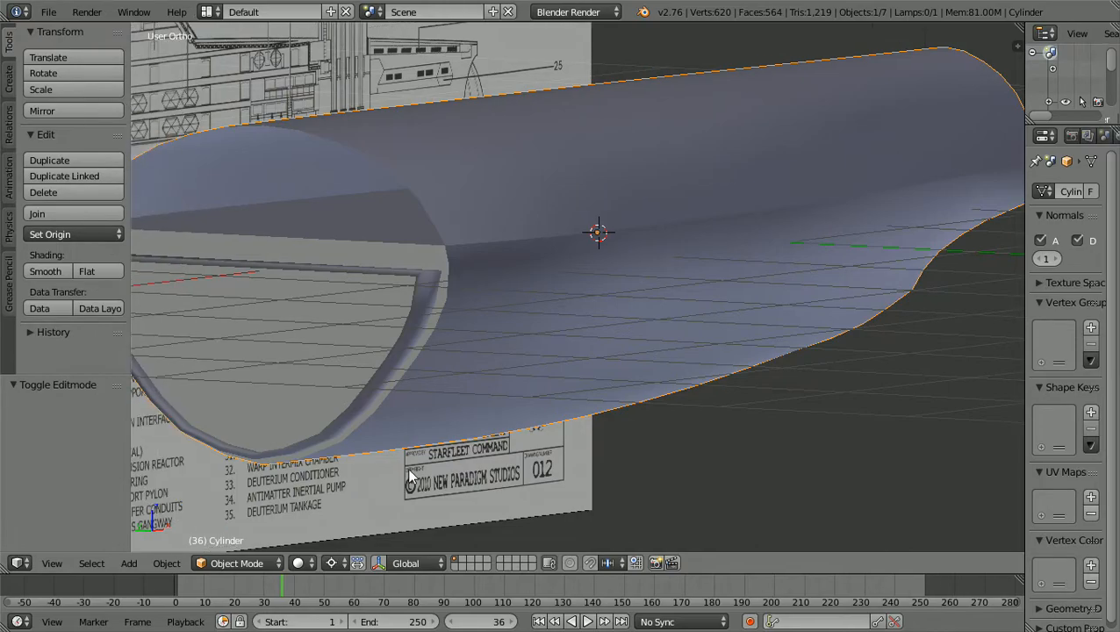
pyautogui.scroll(3, 409, 470)
pyautogui.keyDown('ctrl'); pyautogui.scroll(-3, 408, 469); pyautogui.keyUp('ctrl')
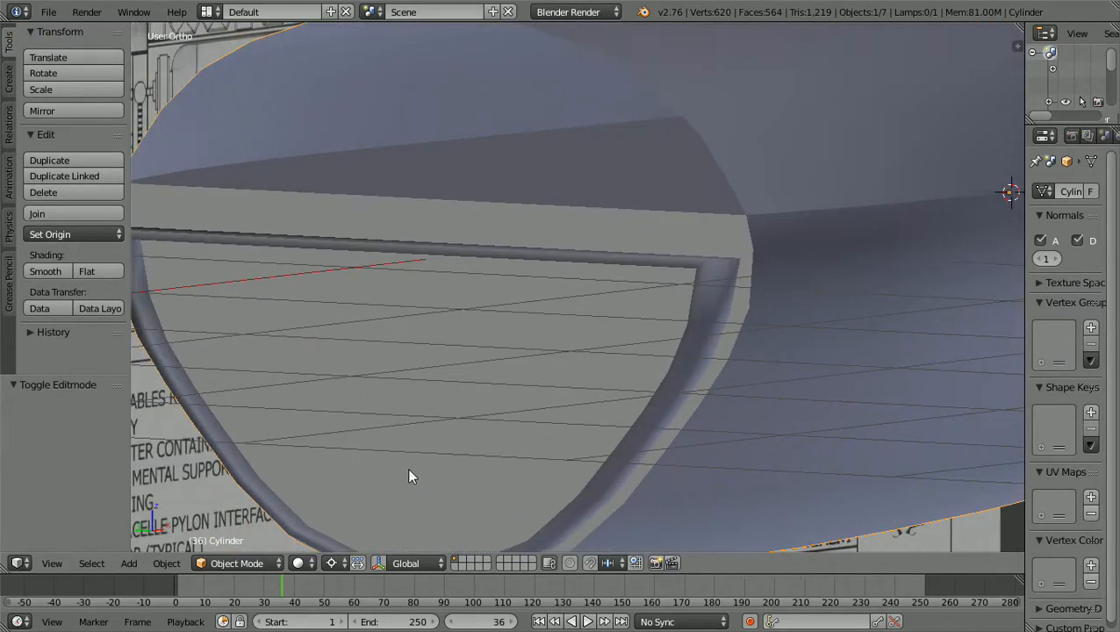
pyautogui.keyDown('shift'); pyautogui.scroll(-2, 408, 469); pyautogui.keyUp('shift')
pyautogui.keyDown('ctrl'); pyautogui.scroll(-2, 409, 470); pyautogui.keyUp('ctrl')
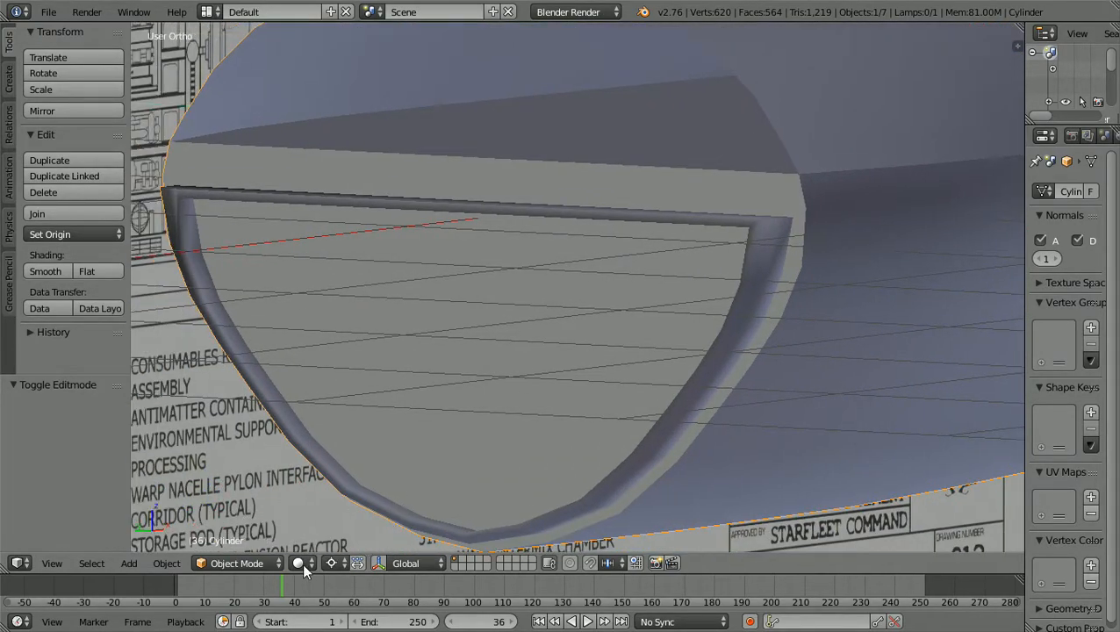
# Return to Edit Mode and mark the inner rim edge loop of the recessed front frame as sharp
pyautogui.click(263, 563)
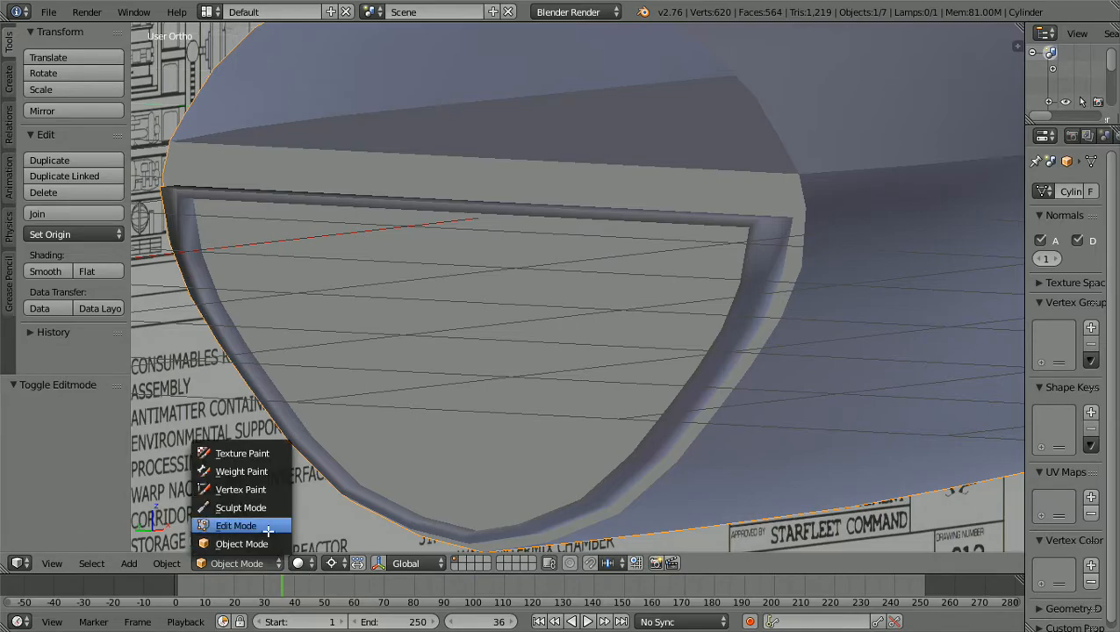
pyautogui.click(264, 526)
pyautogui.scroll(2, 628, 388)
pyautogui.scroll(-2, 627, 388)
pyautogui.scroll(2, 627, 386)
pyautogui.scroll(-2, 627, 386)
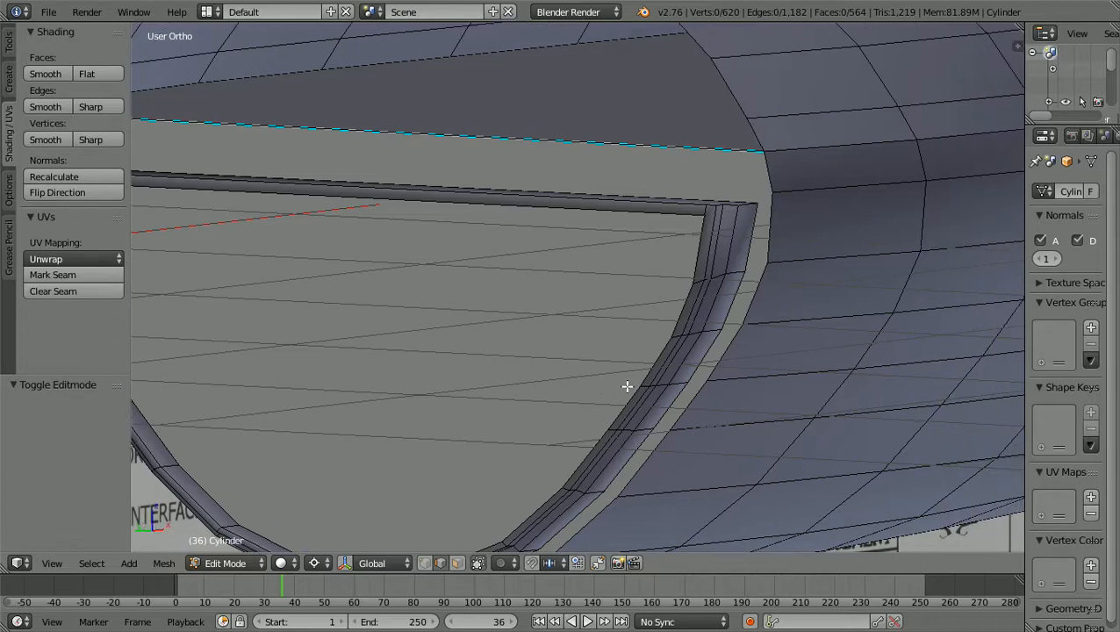
pyautogui.scroll(-1, 627, 386)
pyautogui.keyDown('ctrl'); pyautogui.scroll(1, 627, 387); pyautogui.keyUp('ctrl')
pyautogui.keyDown('ctrl'); pyautogui.scroll(-1, 626, 386); pyautogui.keyUp('ctrl')
pyautogui.keyDown('ctrl'); pyautogui.scroll(-1, 627, 386); pyautogui.keyUp('ctrl')
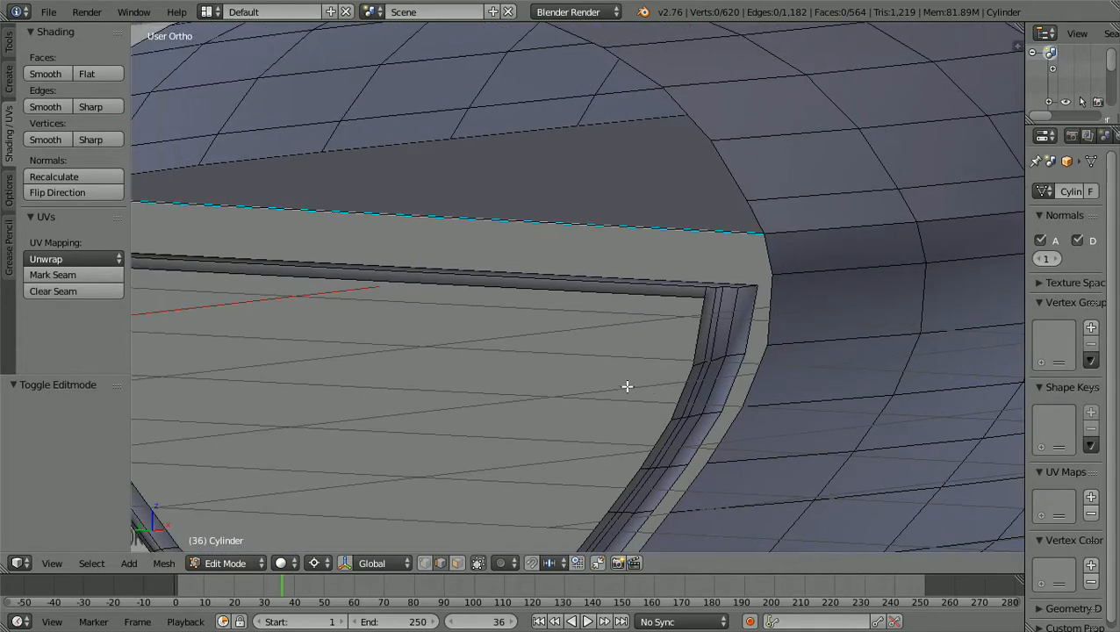
pyautogui.keyDown('shift'); pyautogui.scroll(-1, 627, 387); pyautogui.keyUp('shift')
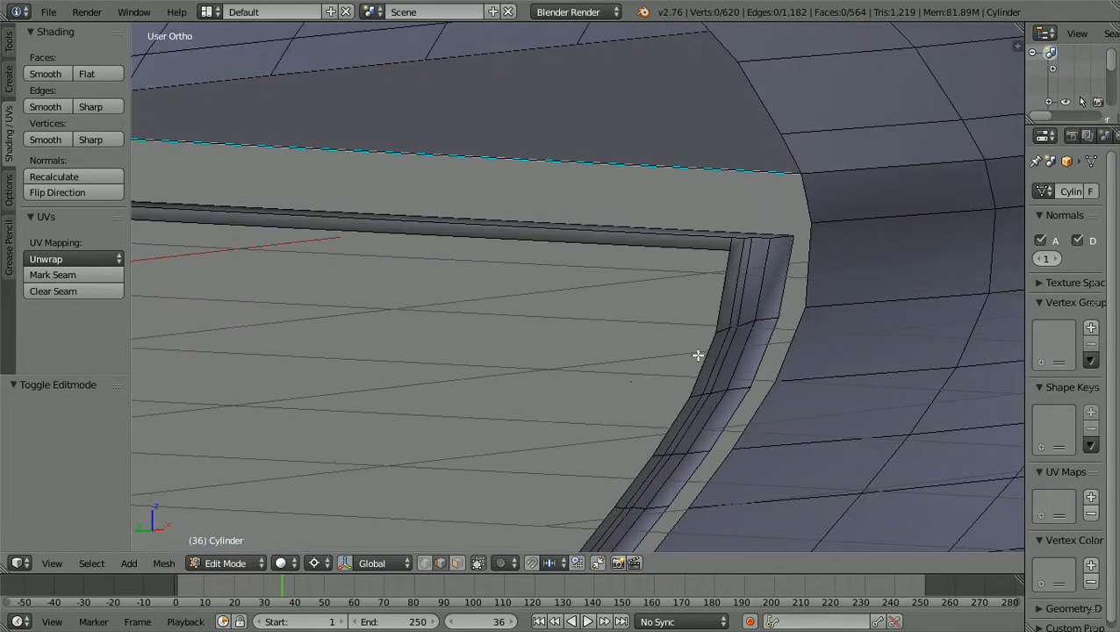
pyautogui.keyDown('alt'); pyautogui.rightClick(719, 296); pyautogui.keyUp('alt')
pyautogui.keyDown('alt'); pyautogui.scroll(-1, 720, 295); pyautogui.keyUp('alt')
pyautogui.scroll(-3, 720, 296)
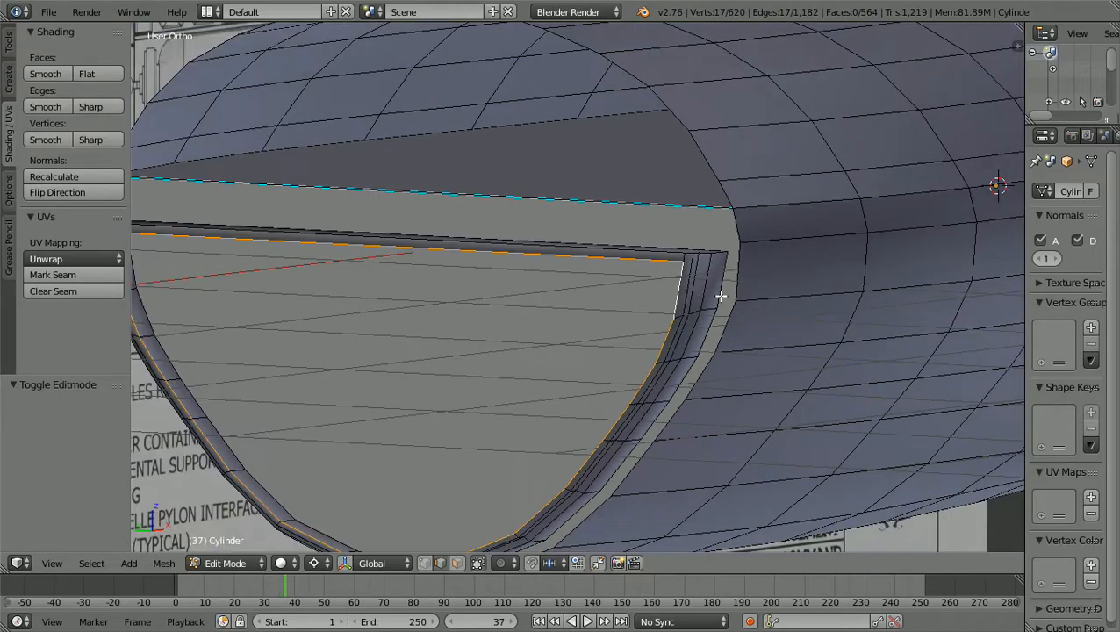
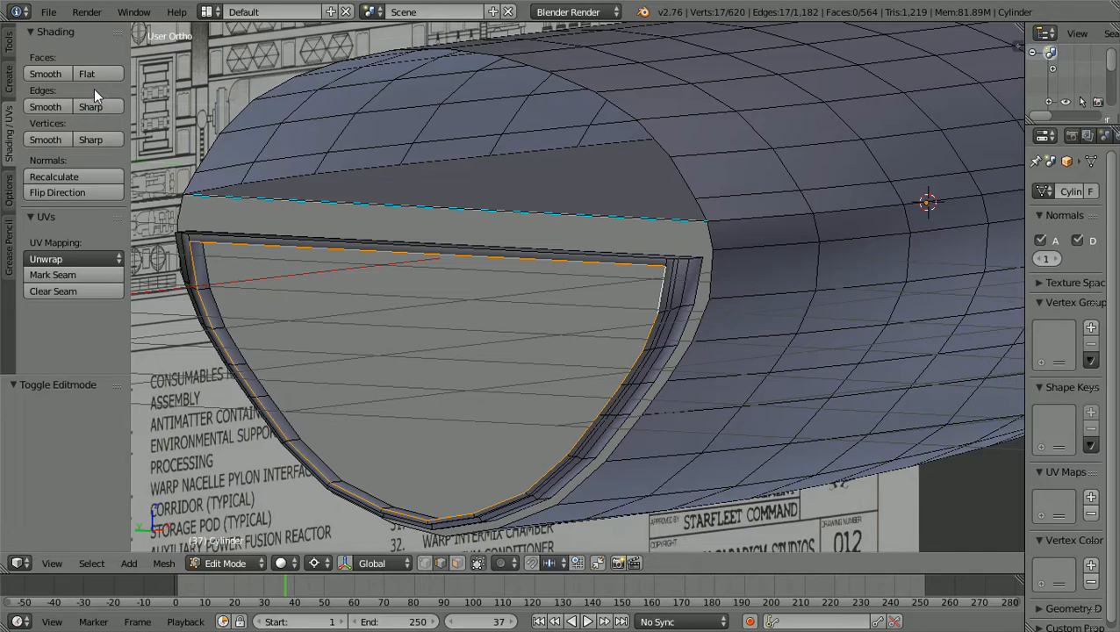
pyautogui.click(89, 112)
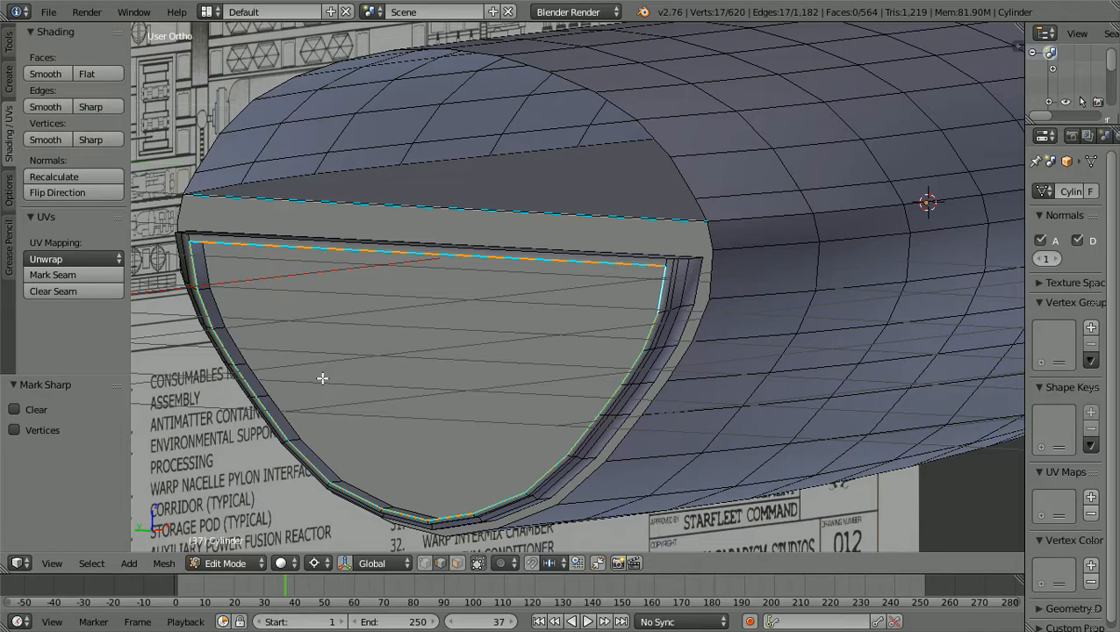
# Mark the outline loop of the recessed panel inside the frame as sharp and switch to face selection
pyautogui.rightClick(234, 343)
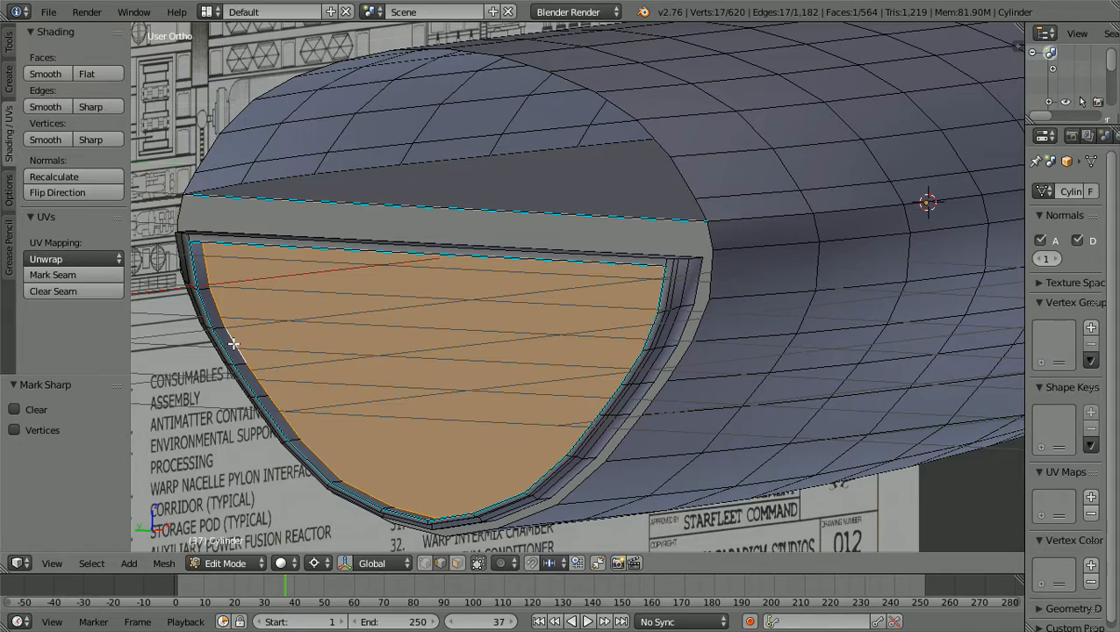
pyautogui.click(105, 107)
pyautogui.click(457, 563)
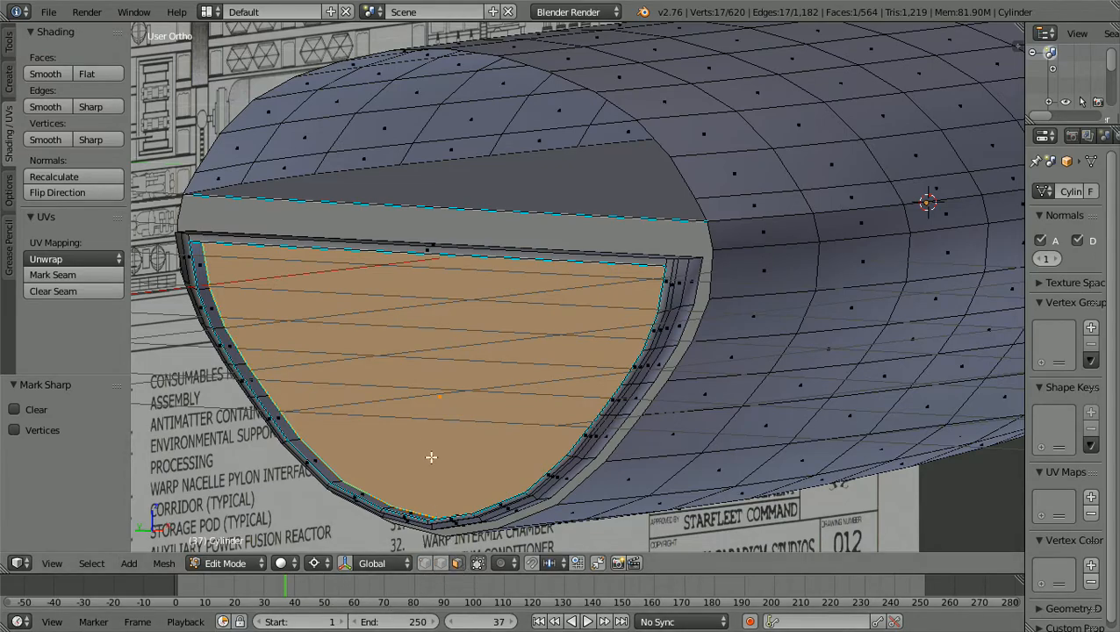
# Set the large recessed panel face inside the front frame to flat shading and clear the selection
pyautogui.press('a')
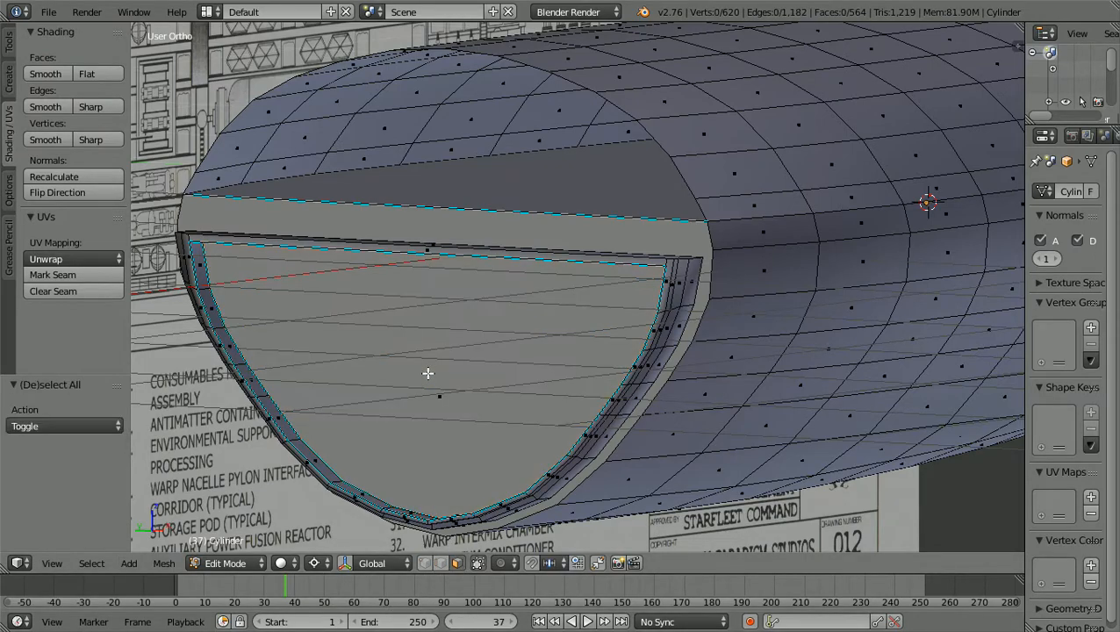
pyautogui.rightClick(431, 378)
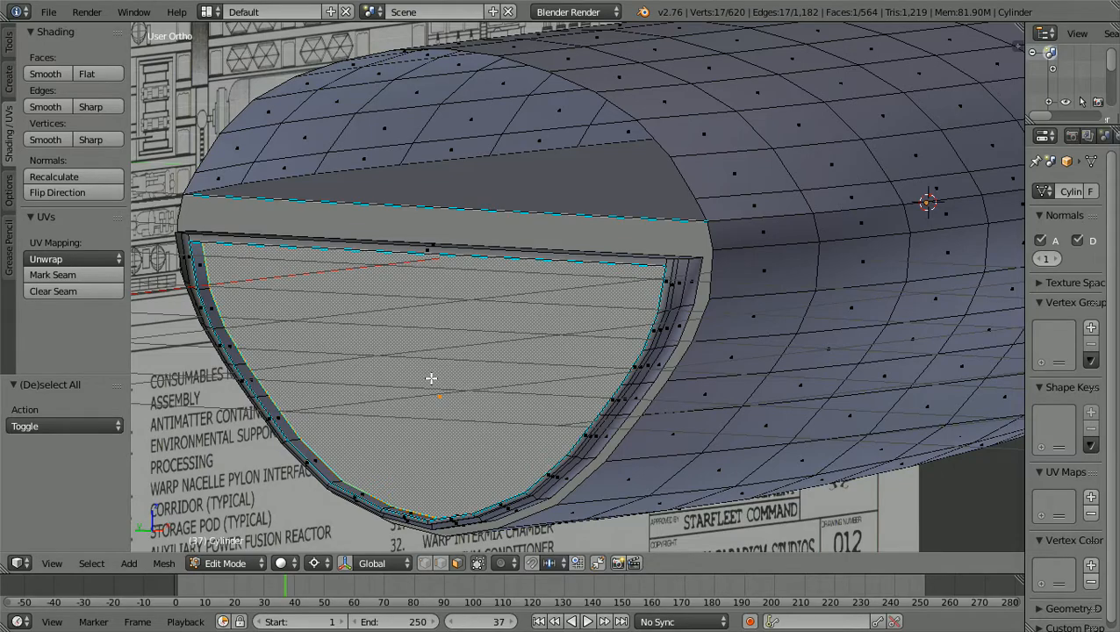
pyautogui.click(102, 78)
pyautogui.moveTo(281, 251); pyautogui.dragTo(290, 253, button='middle')
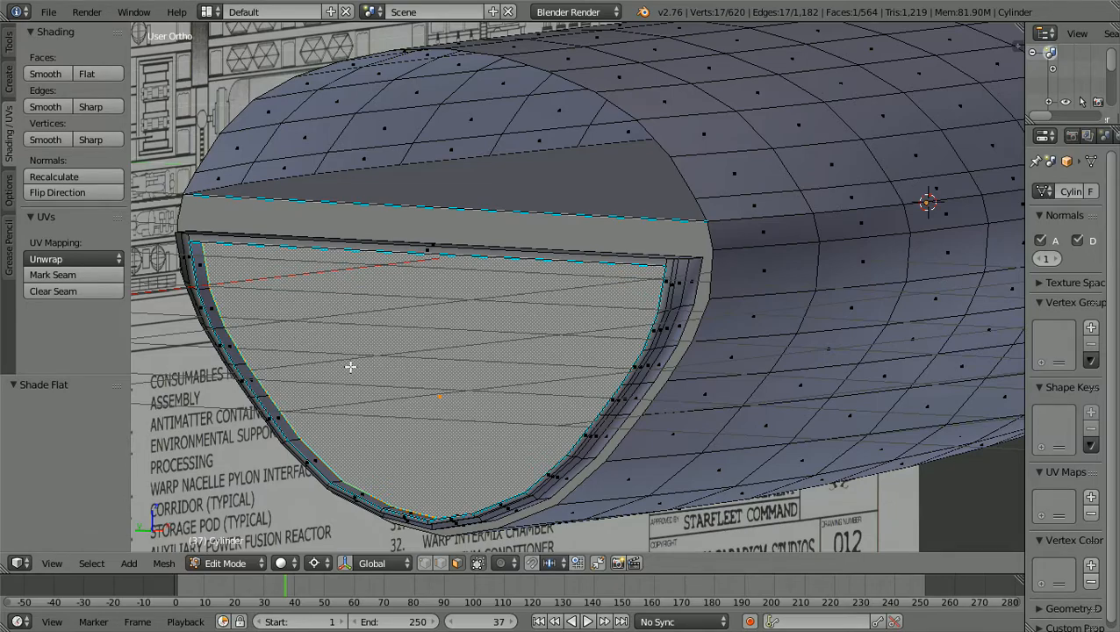
pyautogui.press('a')
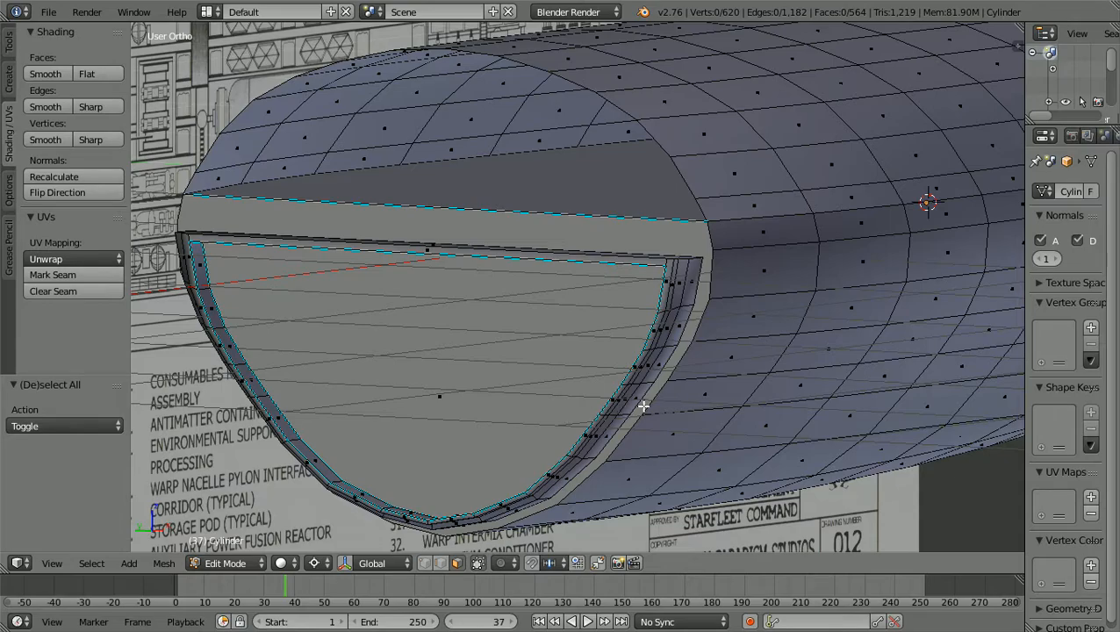
# Examine the shading and edges at the upper corner of the recessed frame and switch to edge selection
pyautogui.scroll(5, 644, 406)
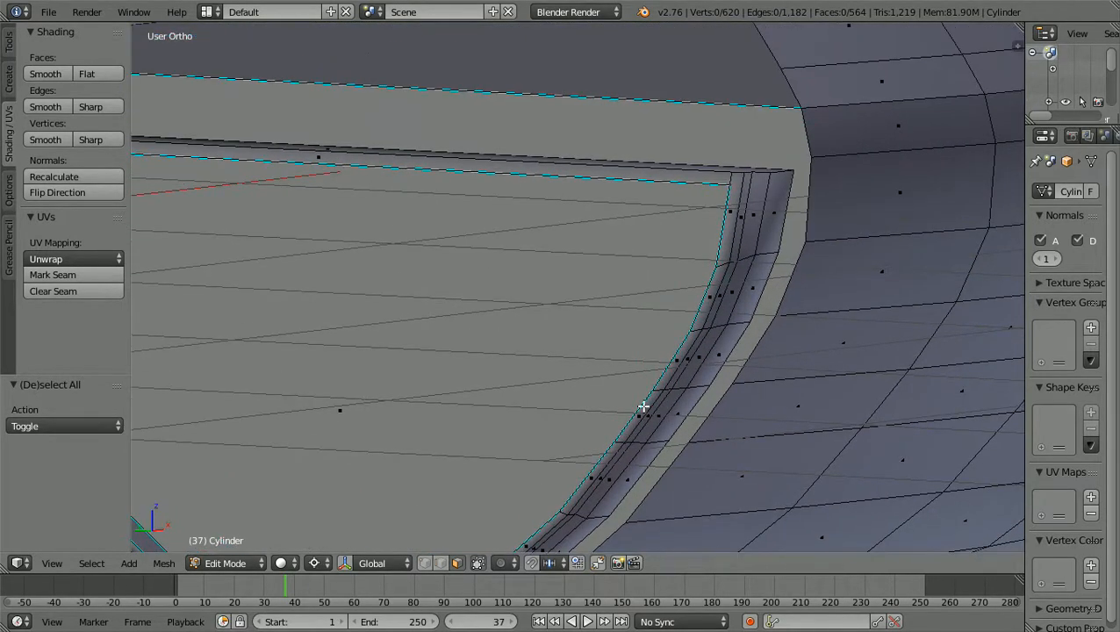
pyautogui.keyDown('shift'); pyautogui.scroll(2, 644, 406); pyautogui.keyUp('shift')
pyautogui.keyDown('ctrl'); pyautogui.scroll(4, 643, 407); pyautogui.keyUp('ctrl')
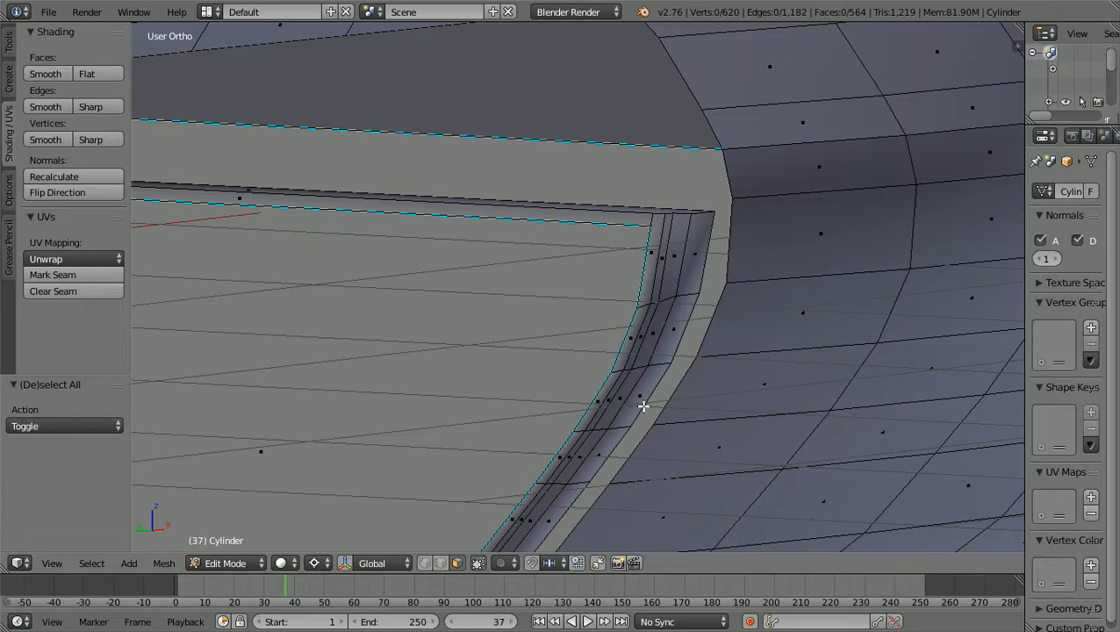
pyautogui.scroll(6, 643, 407)
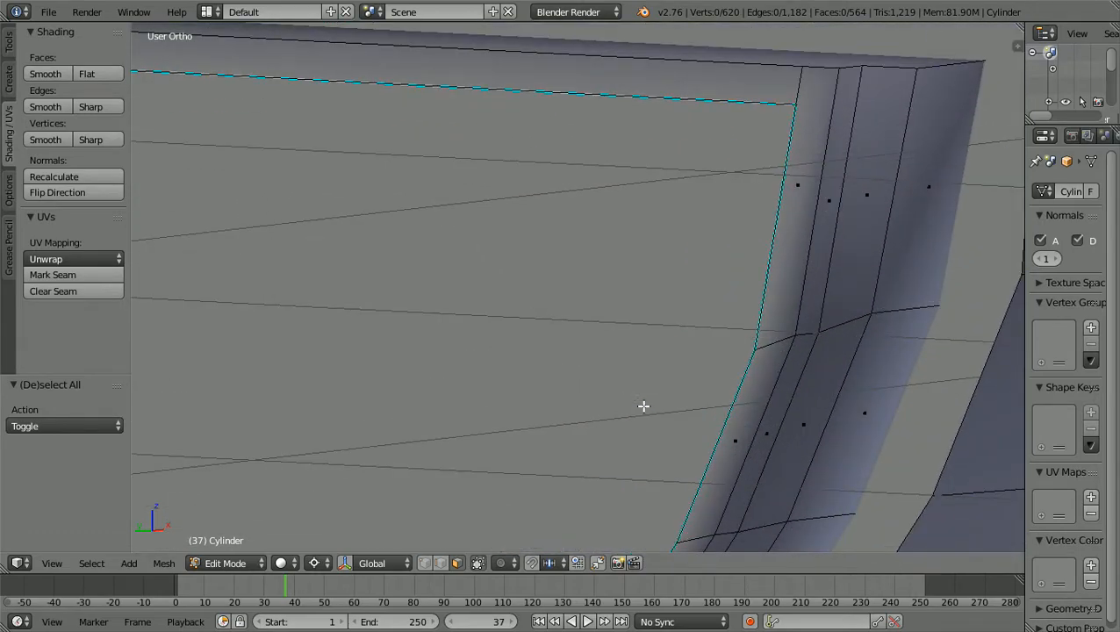
pyautogui.scroll(-3, 644, 406)
pyautogui.keyDown('ctrl'); pyautogui.scroll(-4, 645, 406); pyautogui.keyUp('ctrl')
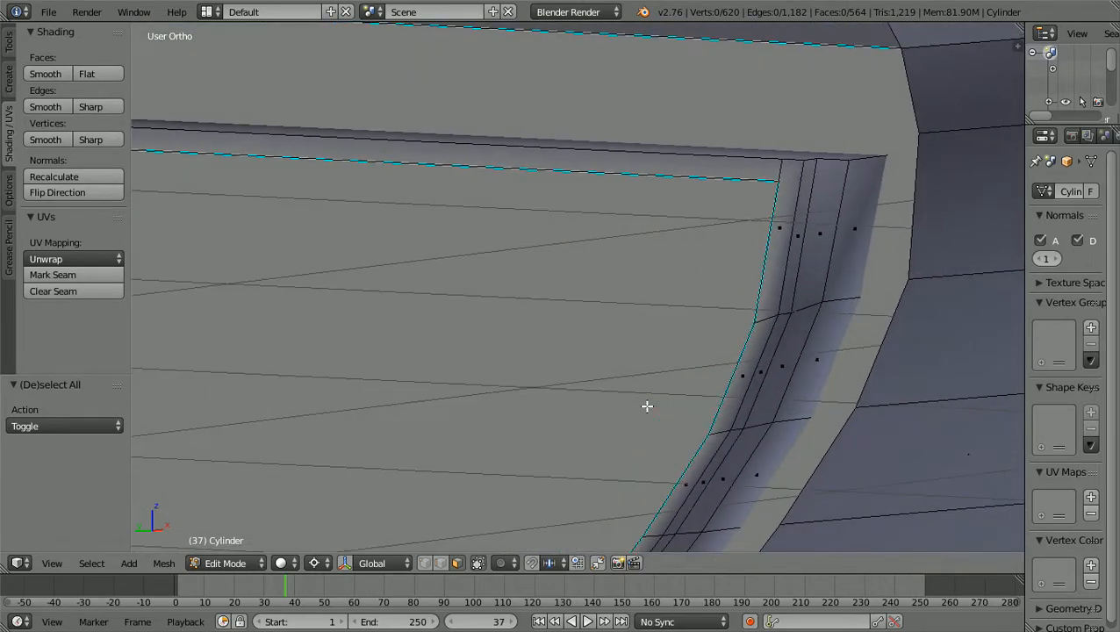
pyautogui.moveTo(648, 406); pyautogui.dragTo(637, 401, button='middle')
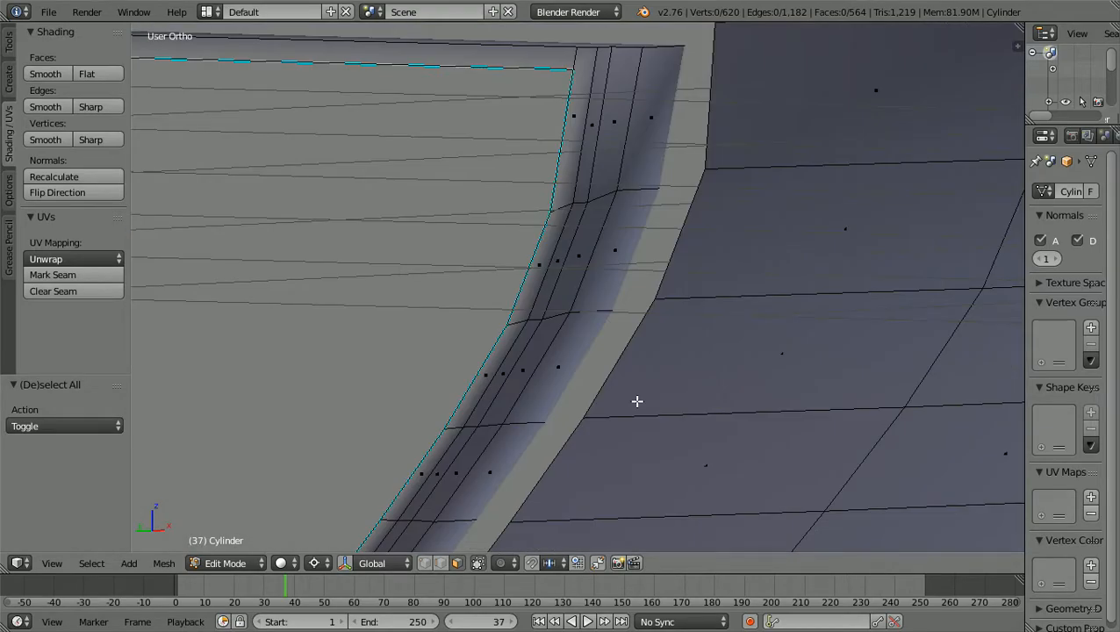
pyautogui.scroll(-2, 637, 401)
pyautogui.keyDown('shift'); pyautogui.scroll(7, 638, 401); pyautogui.keyUp('shift')
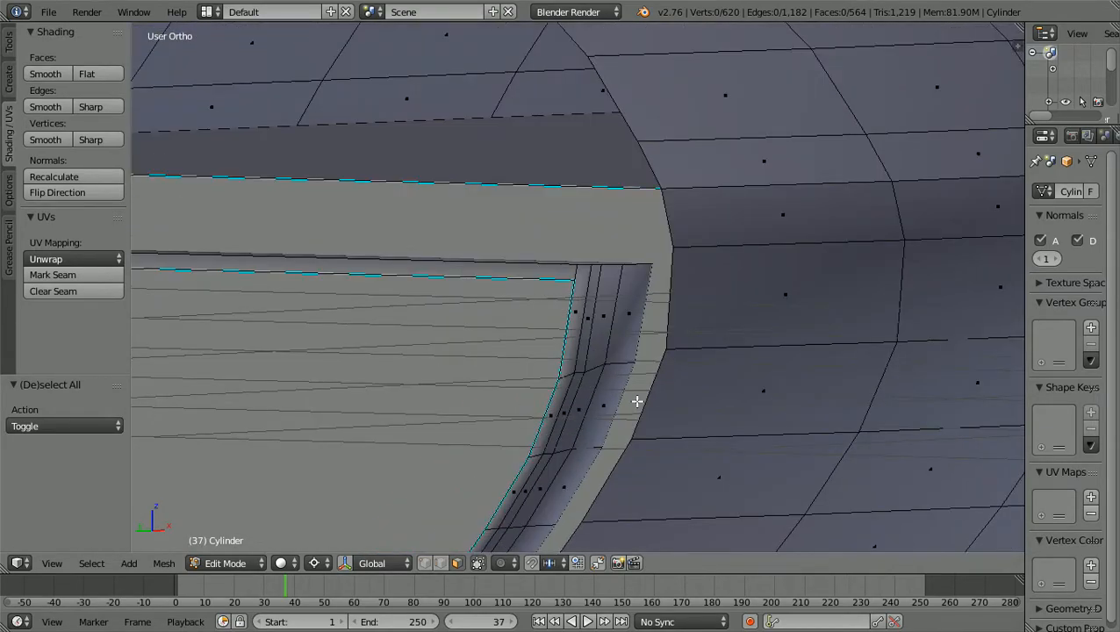
pyautogui.scroll(-2, 637, 401)
pyautogui.scroll(4, 637, 401)
pyautogui.scroll(2, 638, 401)
pyautogui.scroll(-2, 538, 327)
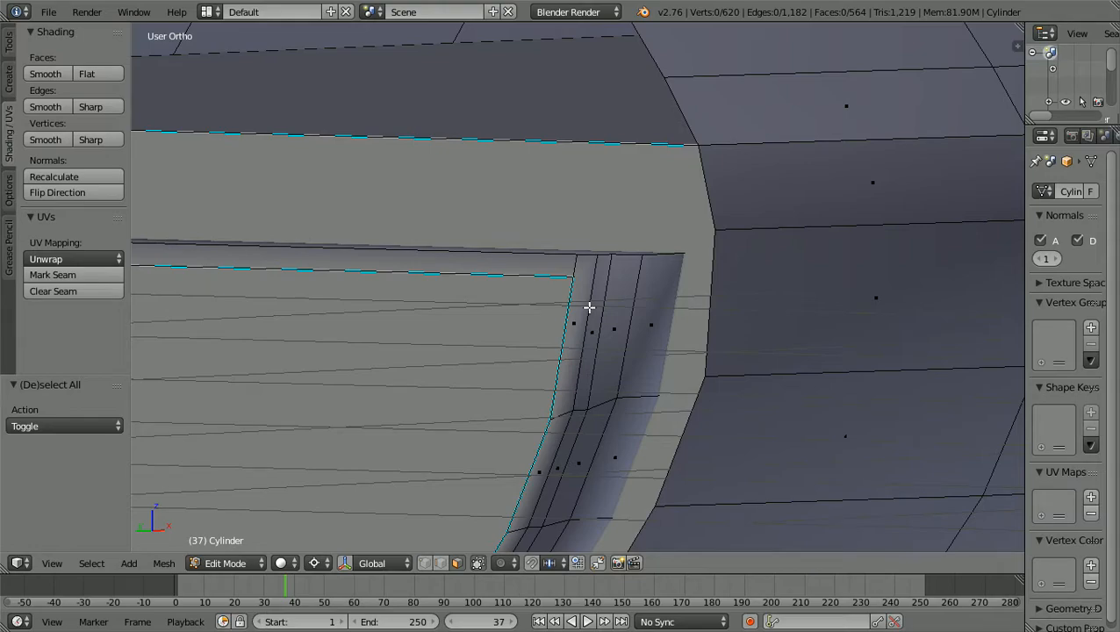
pyautogui.click(440, 563)
pyautogui.keyDown('alt'); pyautogui.rightClick(588, 319); pyautogui.keyUp('alt')
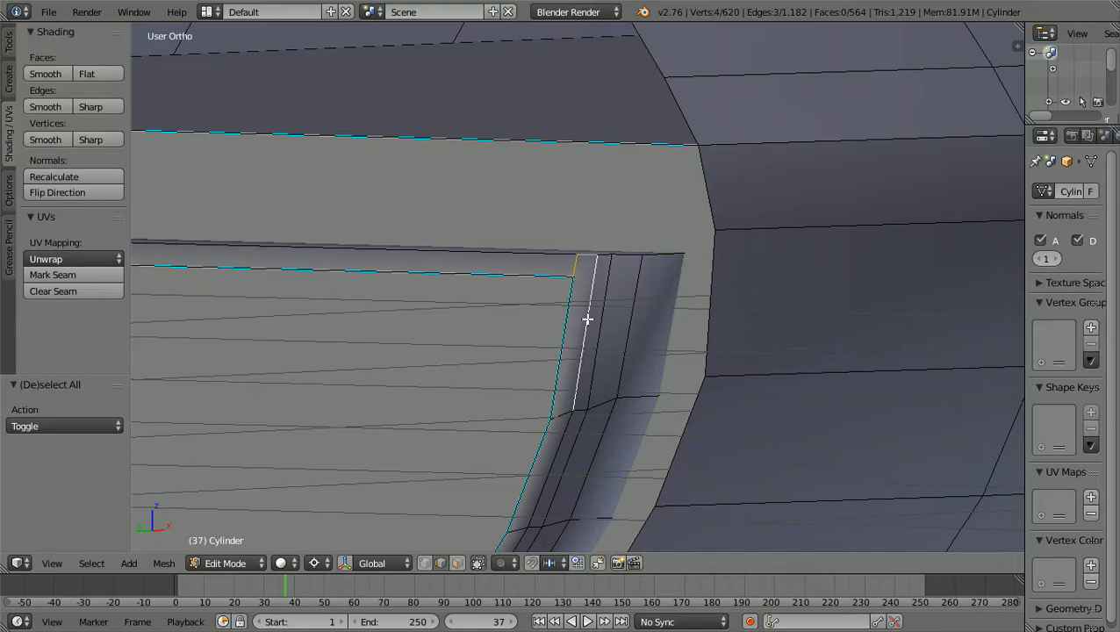
pyautogui.scroll(1, 587, 319)
pyautogui.scroll(-3, 587, 319)
pyautogui.scroll(1, 587, 320)
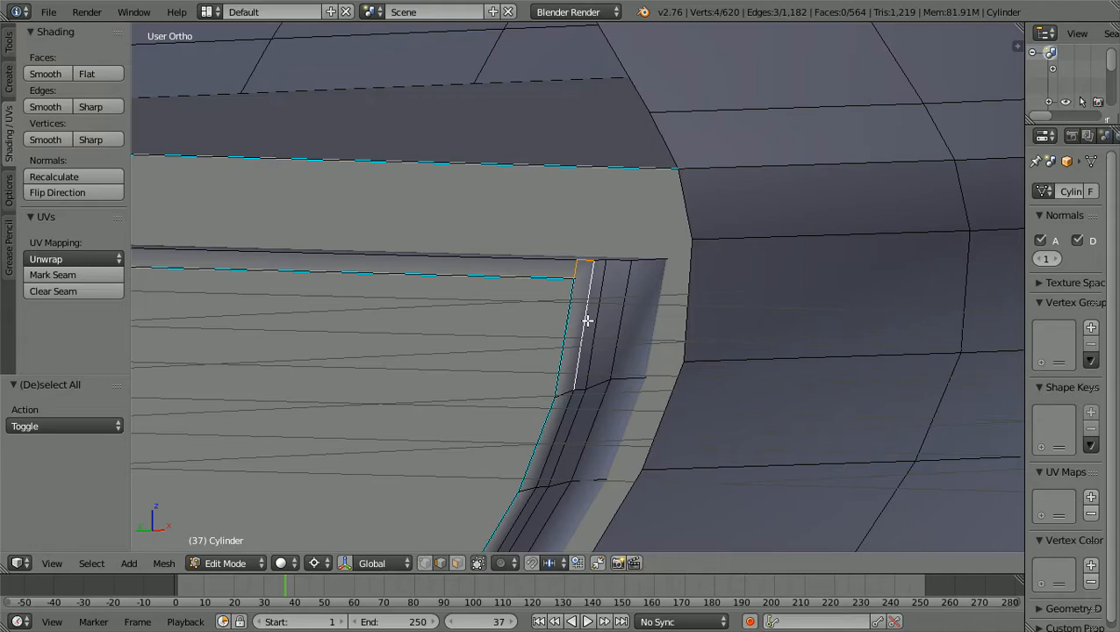
pyautogui.press('a')
pyautogui.scroll(1, 586, 319)
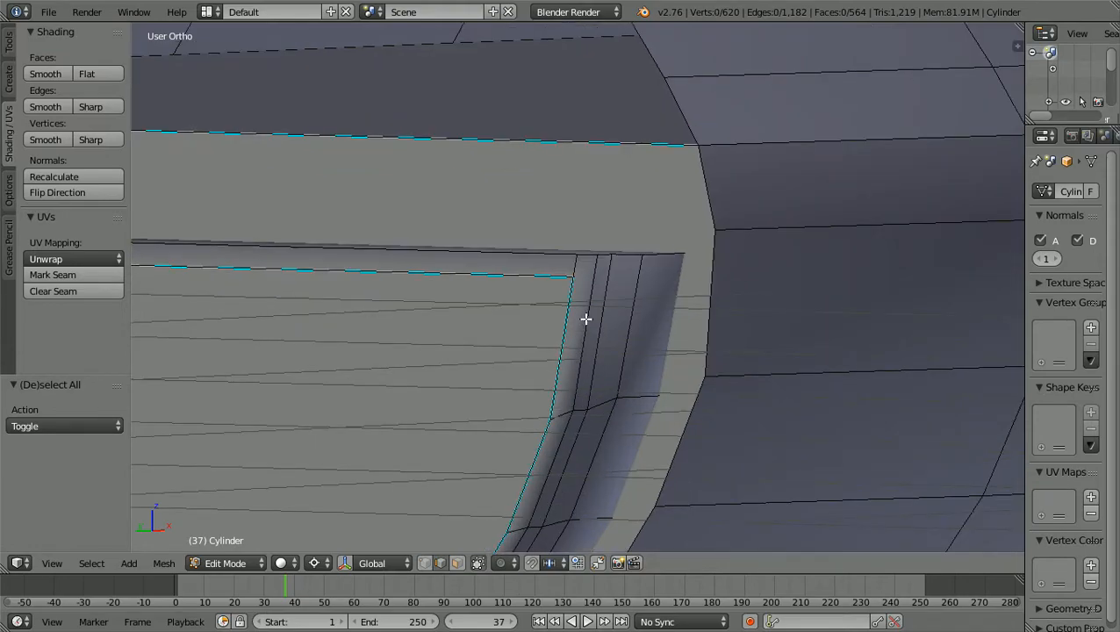
# Select the frame's inner groove edges from one upper side edge across the straight top to the opposite upper side edge using Pick Shortest Path
pyautogui.rightClick(588, 320)
pyautogui.scroll(-2, 587, 320)
pyautogui.scroll(-5, 587, 320)
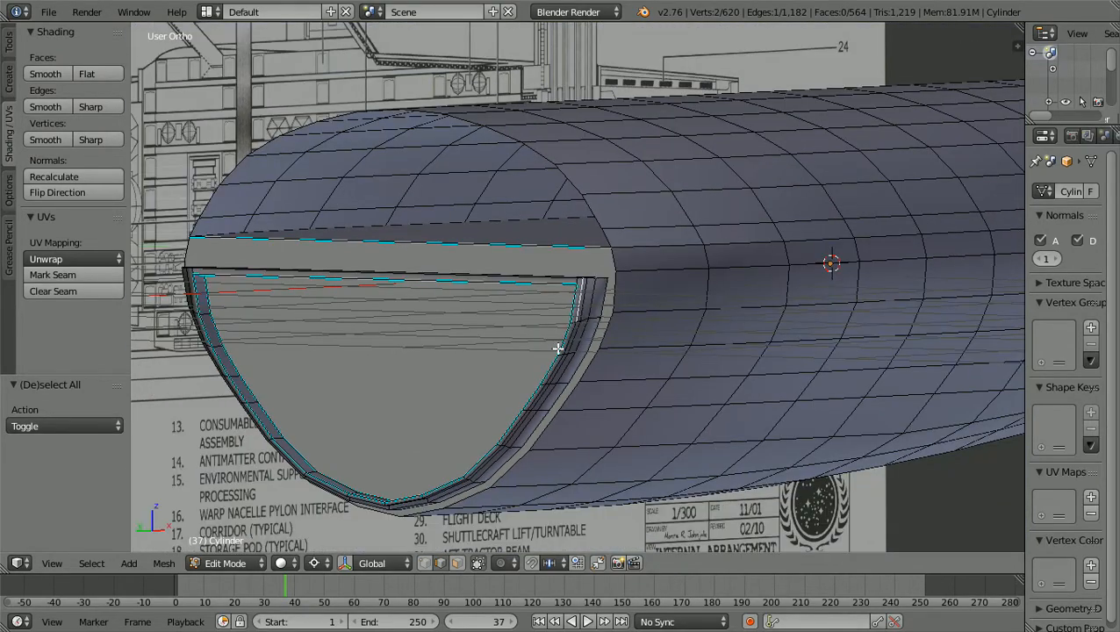
pyautogui.moveTo(558, 349); pyautogui.dragTo(584, 362, button='middle')
pyautogui.scroll(3, 586, 360)
pyautogui.scroll(2, 586, 360)
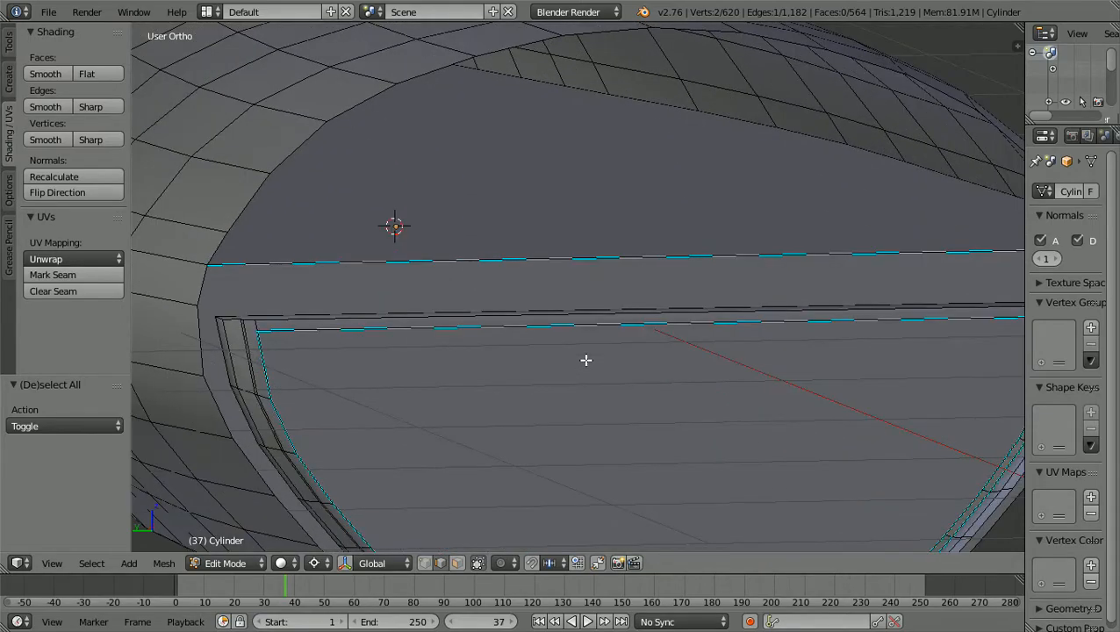
pyautogui.keyDown('ctrl'); pyautogui.scroll(-6, 587, 360); pyautogui.keyUp('ctrl')
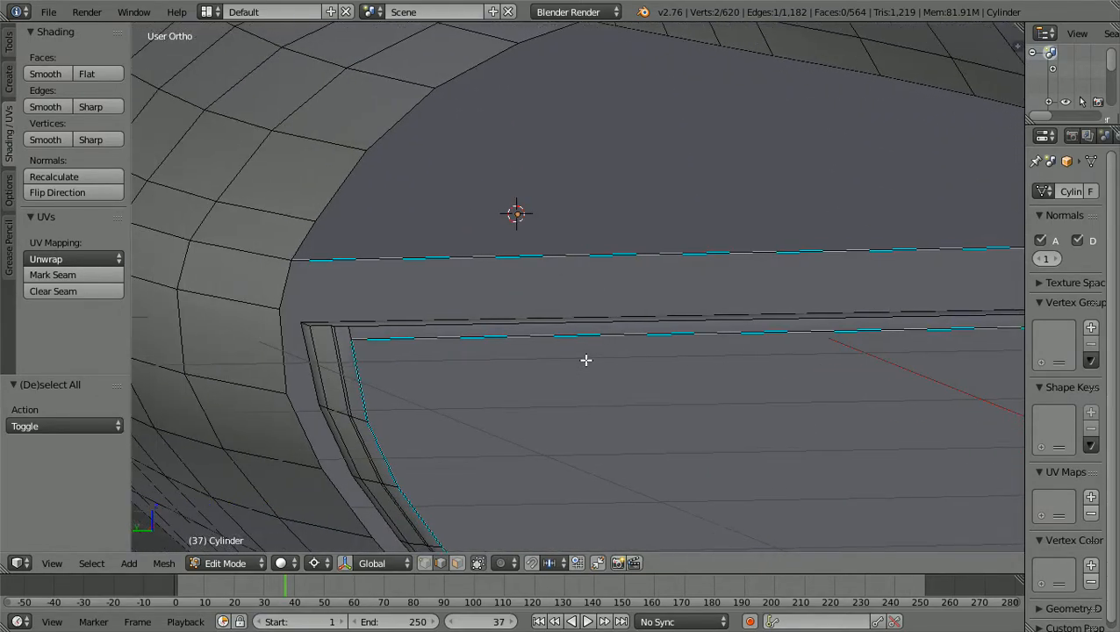
pyautogui.keyDown('ctrl'); pyautogui.scroll(-2, 587, 360); pyautogui.keyUp('ctrl')
pyautogui.scroll(2, 587, 360)
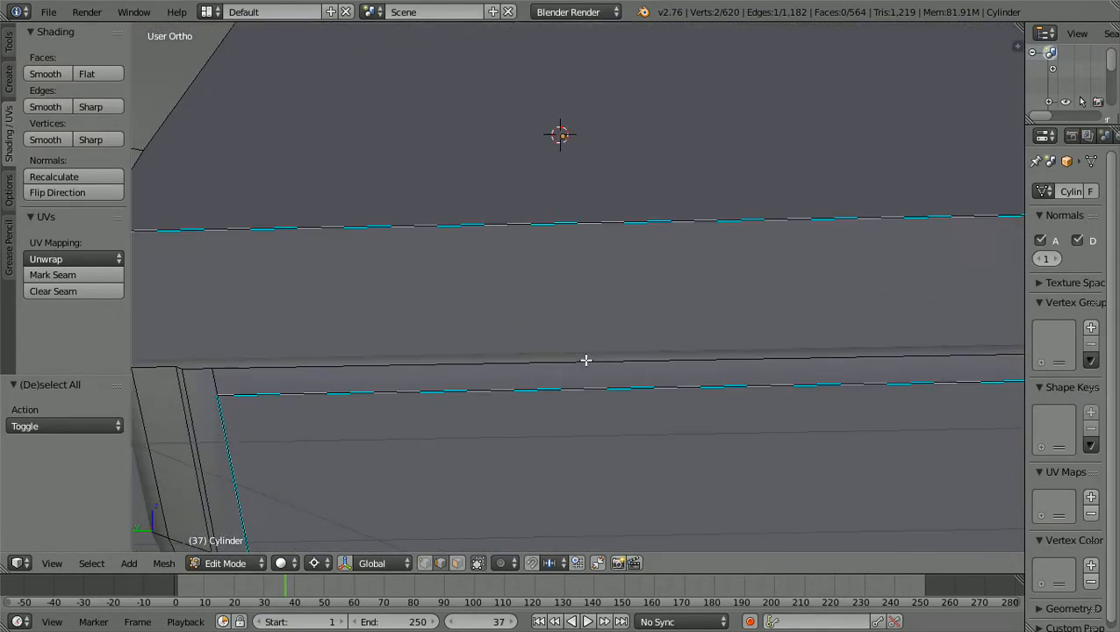
pyautogui.keyDown('ctrl'); pyautogui.scroll(-3, 586, 360); pyautogui.keyUp('ctrl')
pyautogui.scroll(-1, 585, 360)
pyautogui.keyDown('shift'); pyautogui.scroll(-2, 586, 359); pyautogui.keyUp('shift')
pyautogui.scroll(3, 585, 360)
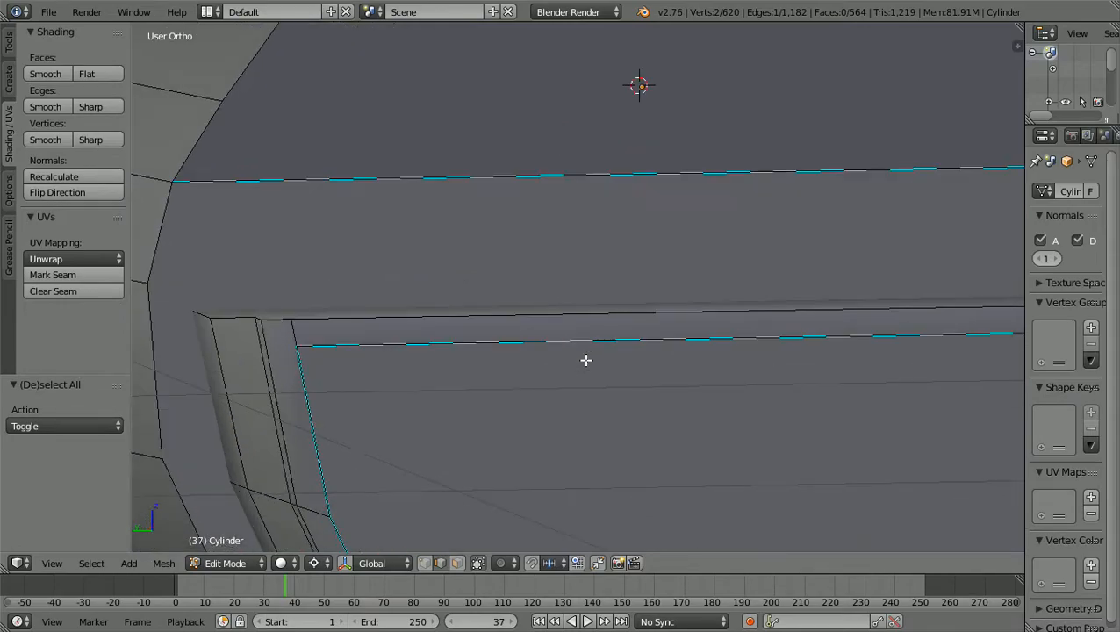
pyautogui.keyDown('ctrl'); pyautogui.scroll(-3, 578, 361); pyautogui.keyUp('ctrl')
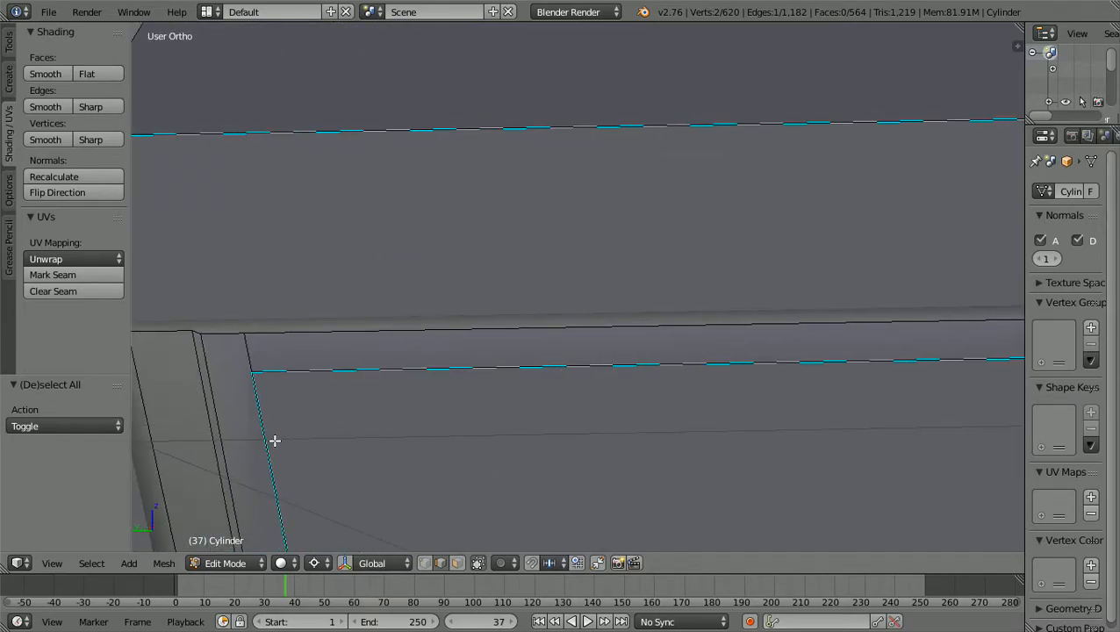
pyautogui.keyDown('ctrl'); pyautogui.rightClick(218, 425); pyautogui.keyUp('ctrl')
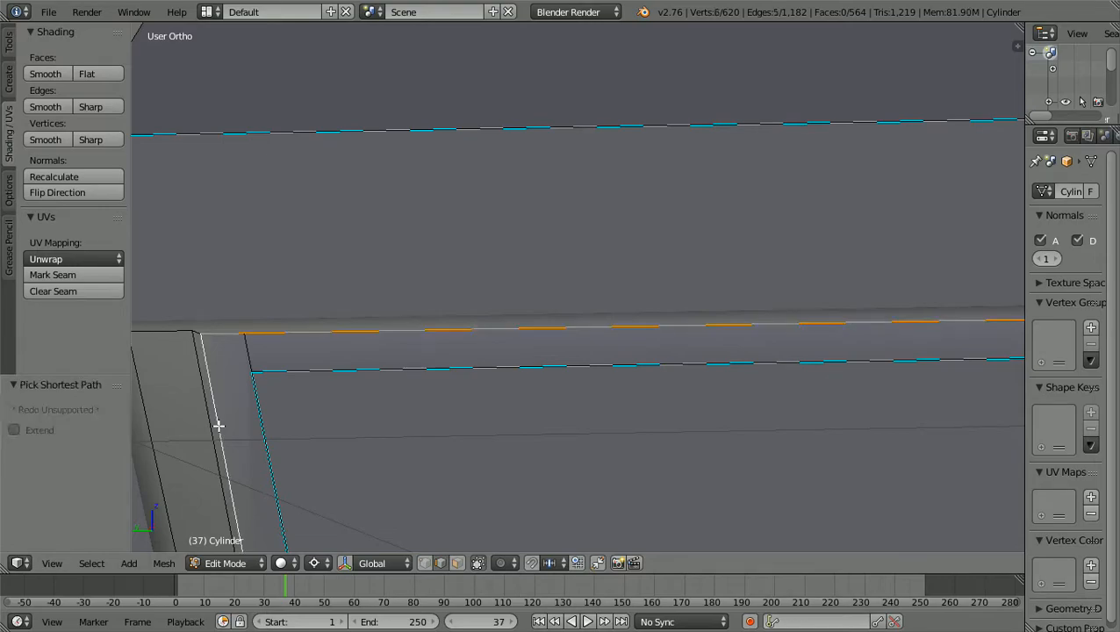
# Extend the shortest-path selection by one edge down the curved side of the frame's inner groove
pyautogui.scroll(-6, 217, 426)
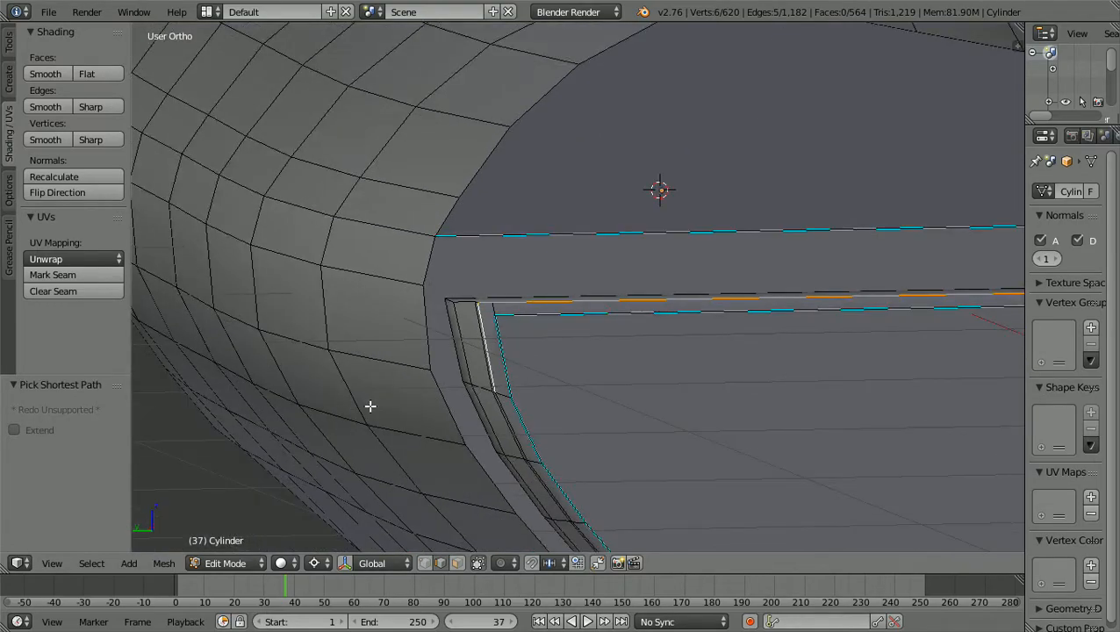
pyautogui.scroll(-5, 370, 406)
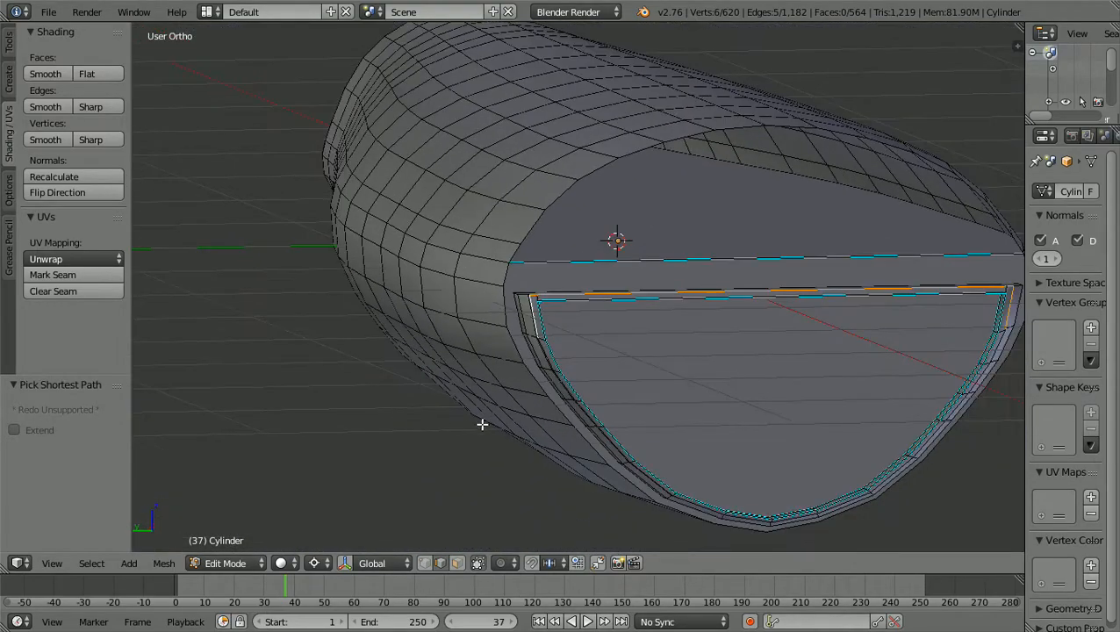
pyautogui.scroll(6, 510, 424)
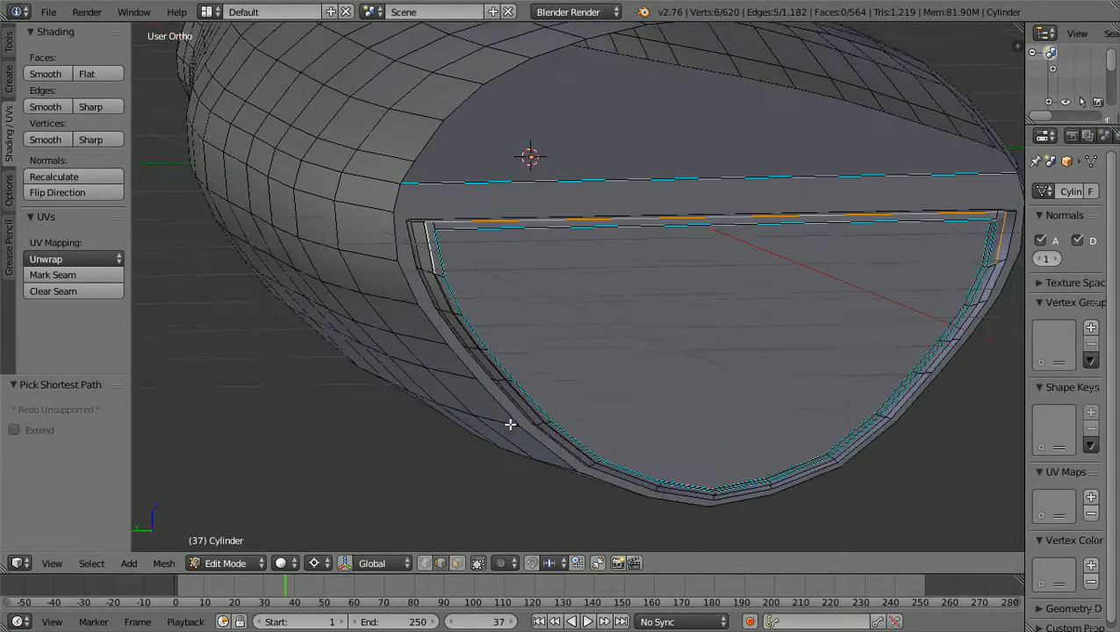
pyautogui.scroll(2, 418, 360)
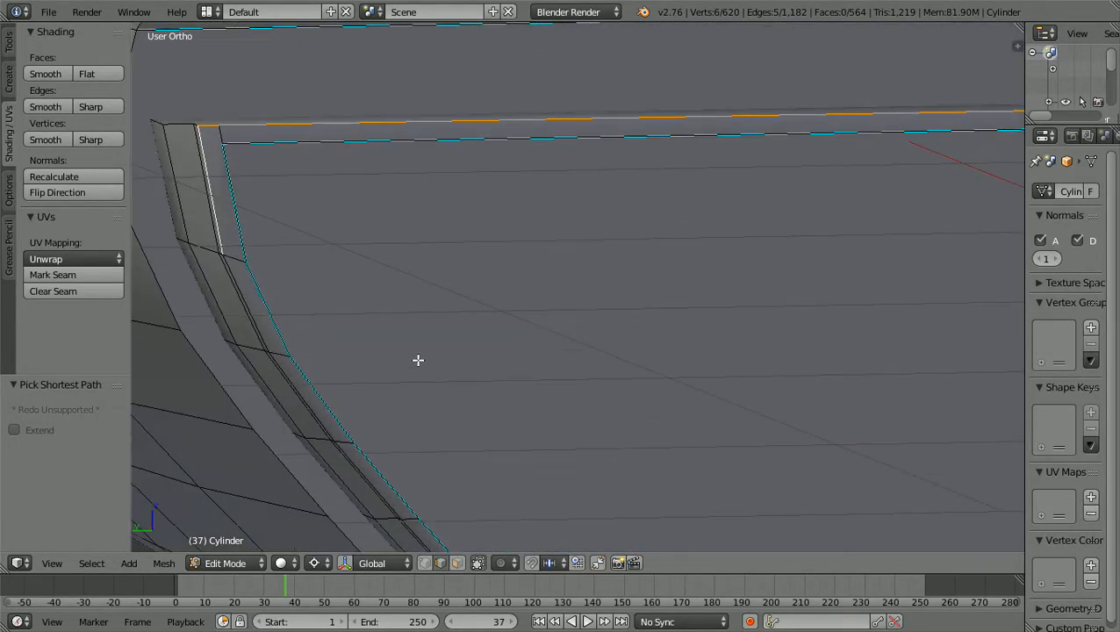
pyautogui.keyDown('ctrl'); pyautogui.scroll(-2, 418, 360); pyautogui.keyUp('ctrl')
pyautogui.keyDown('ctrl'); pyautogui.scroll(-1, 417, 360); pyautogui.keyUp('ctrl')
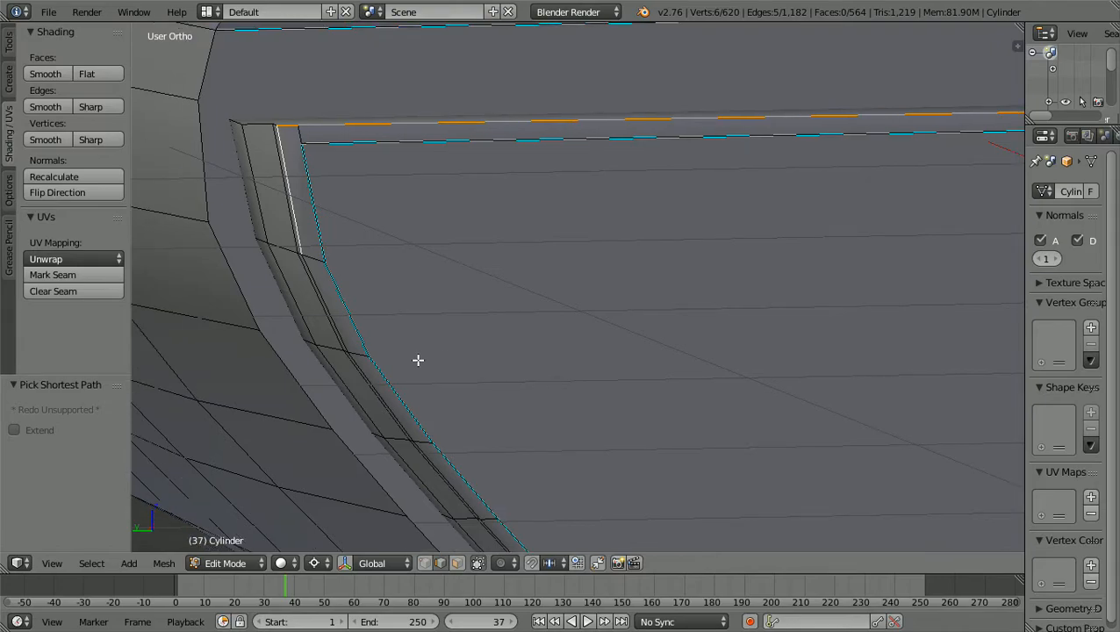
pyautogui.scroll(1, 418, 360)
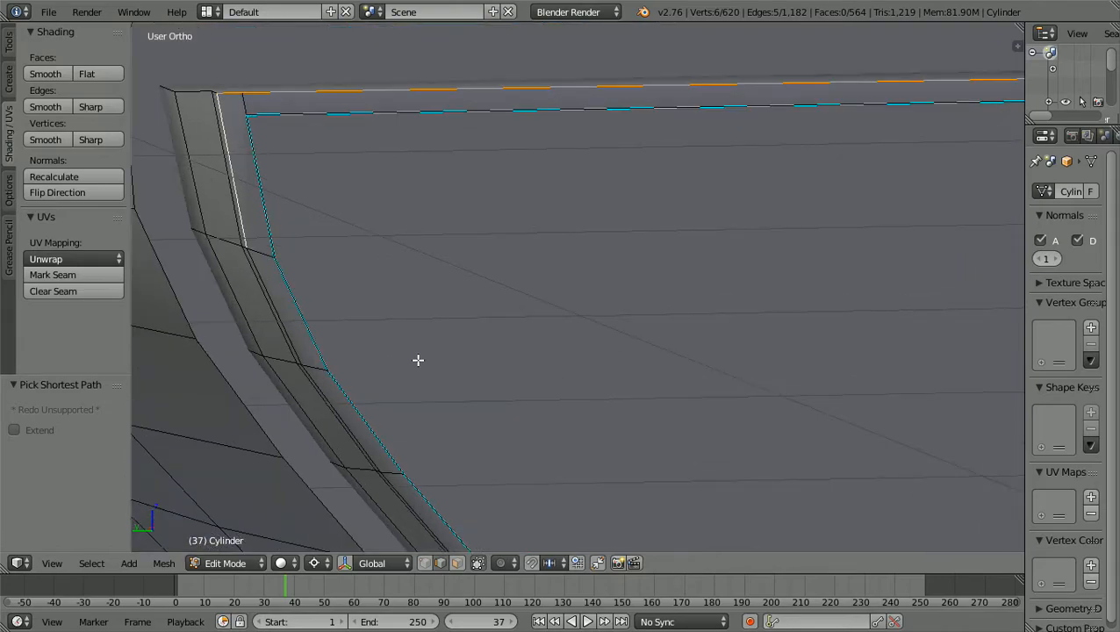
pyautogui.keyDown('ctrl'); pyautogui.rightClick(272, 296); pyautogui.keyUp('ctrl')
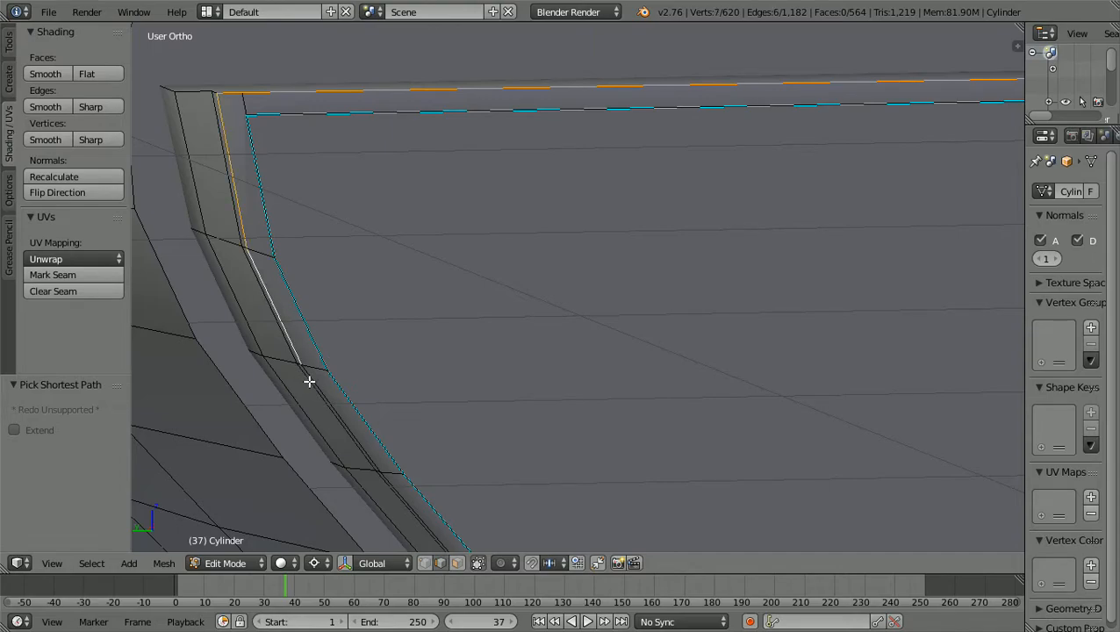
# Extend the groove edge selection by four more edges along the curved side toward the frame's lowest point
pyautogui.scroll(-8, 309, 381)
pyautogui.moveTo(523, 444); pyautogui.dragTo(511, 414, button='middle')
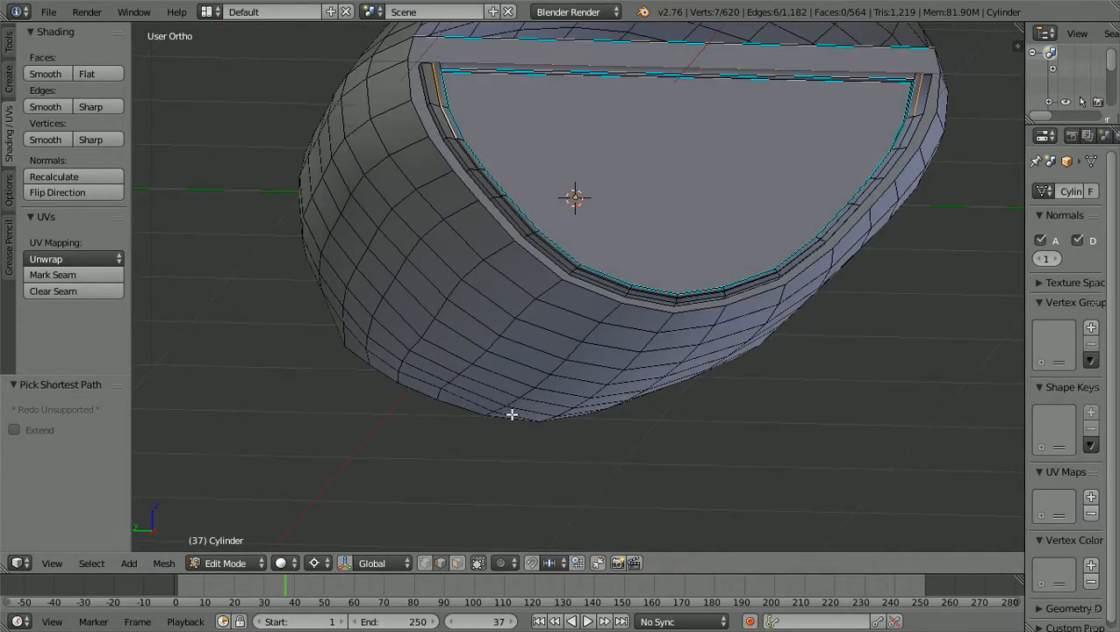
pyautogui.keyDown('shift'); pyautogui.scroll(4, 511, 414); pyautogui.keyUp('shift')
pyautogui.scroll(3, 512, 414)
pyautogui.keyDown('shift'); pyautogui.scroll(3, 512, 414); pyautogui.keyUp('shift')
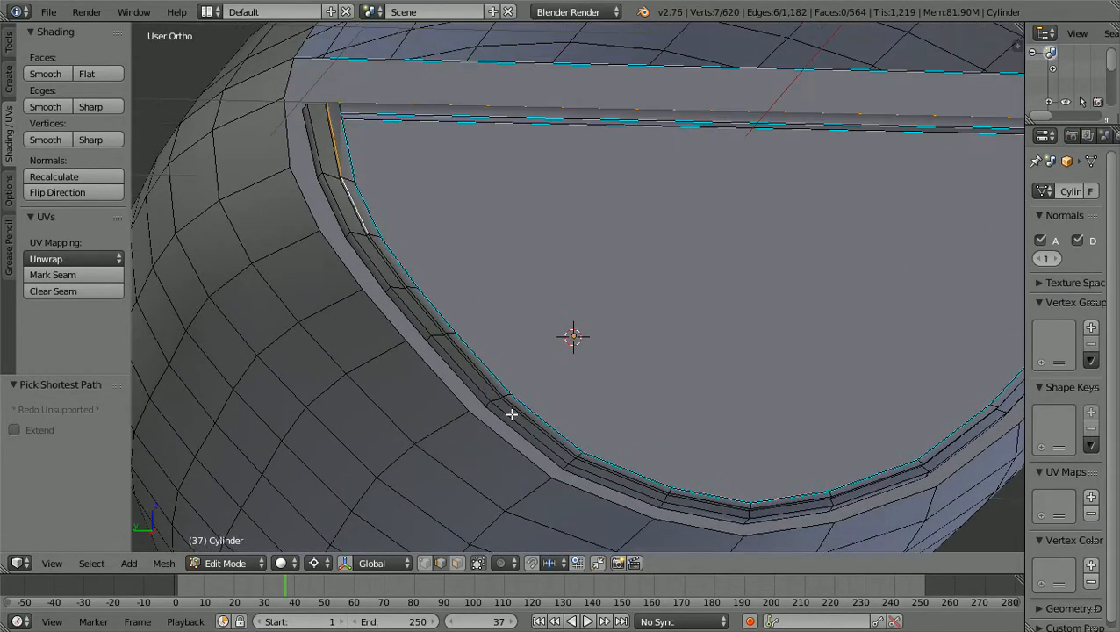
pyautogui.scroll(3, 512, 414)
pyautogui.keyDown('ctrl'); pyautogui.scroll(-3, 512, 412); pyautogui.keyUp('ctrl')
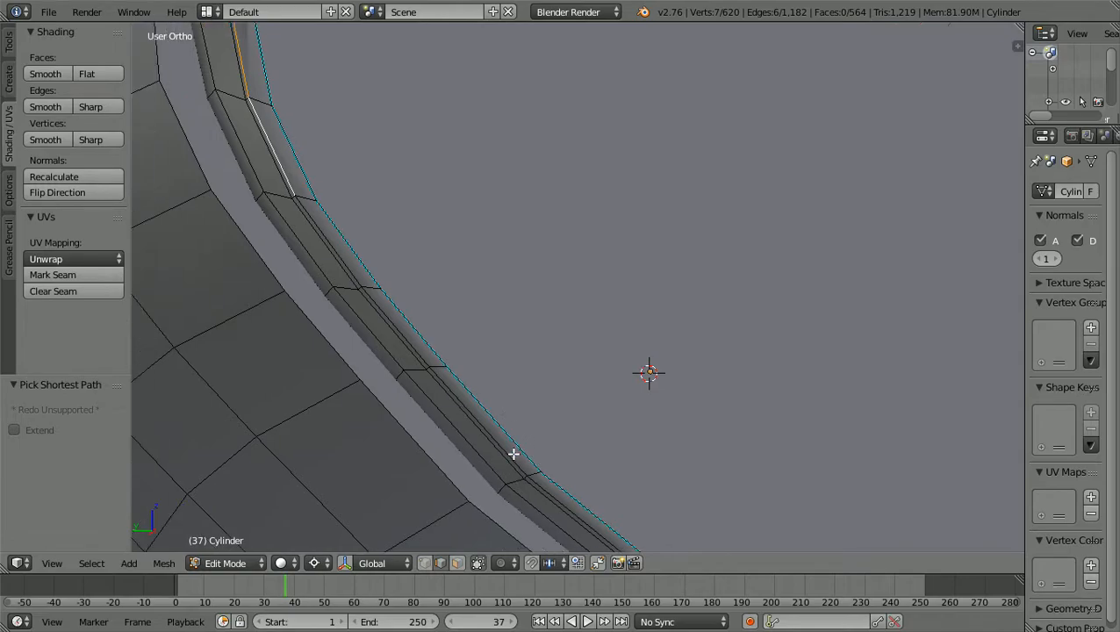
pyautogui.keyDown('ctrl'); pyautogui.rightClick(553, 495); pyautogui.keyUp('ctrl')
# Extend the groove edge selection by three edges across the frame's lowest point with Pick Shortest Path
pyautogui.scroll(-5, 553, 495)
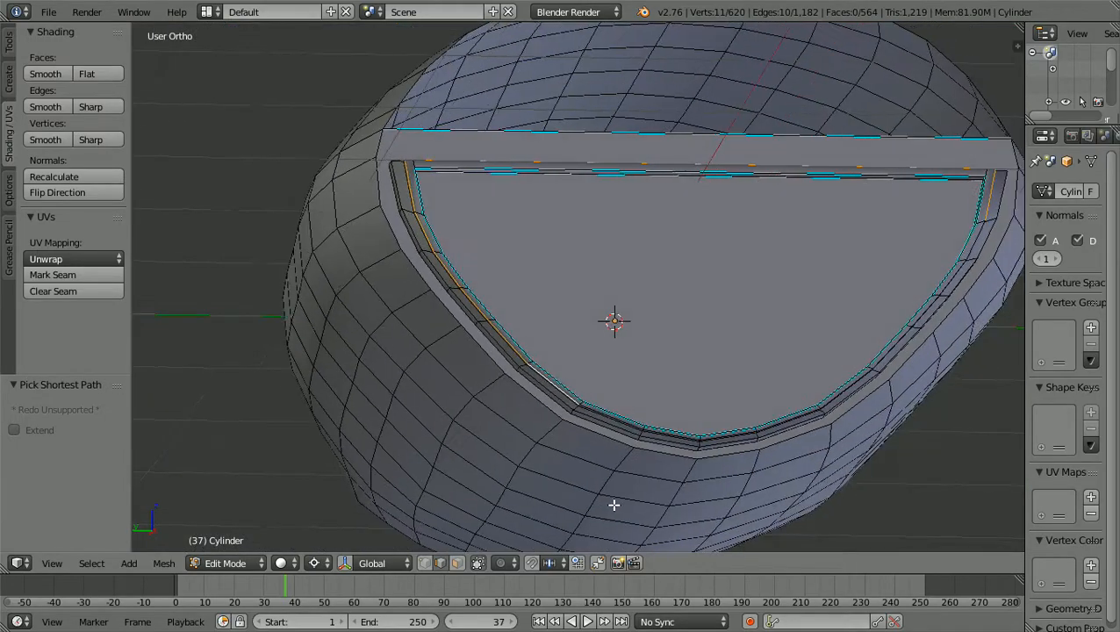
pyautogui.moveTo(615, 505); pyautogui.dragTo(576, 499, button='middle')
pyautogui.scroll(2, 576, 498)
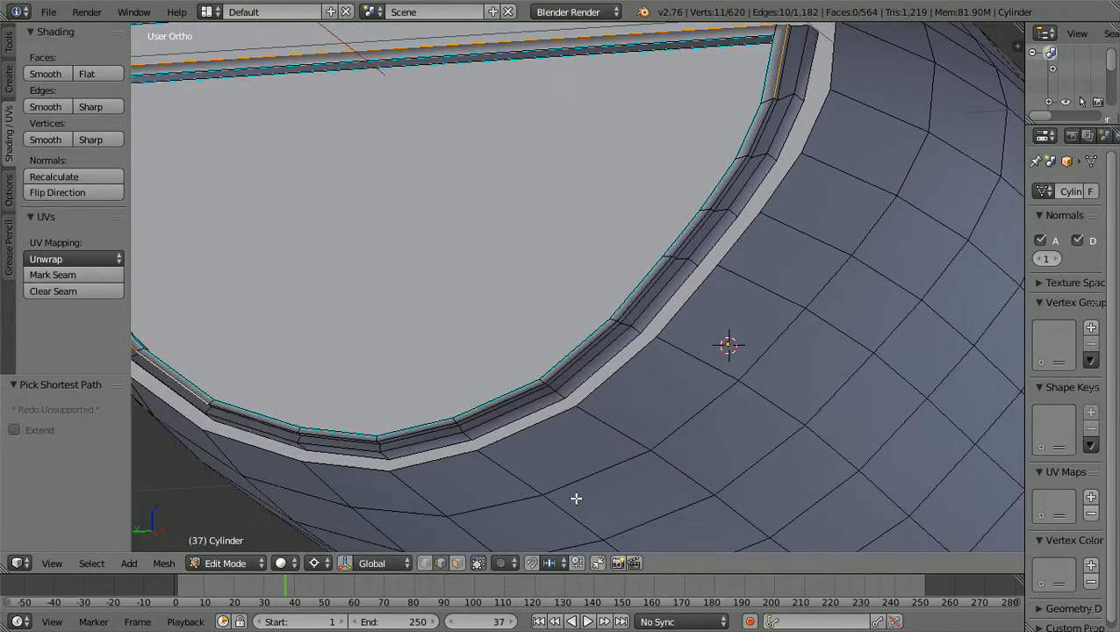
pyautogui.keyDown('ctrl'); pyautogui.scroll(-7, 576, 499); pyautogui.keyUp('ctrl')
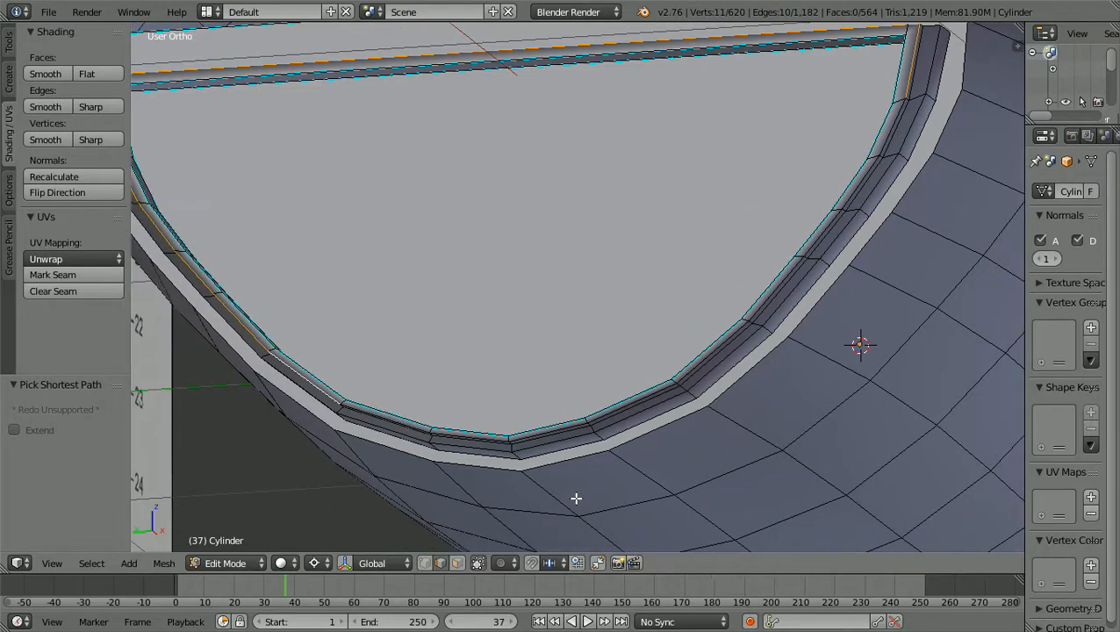
pyautogui.keyDown('shift'); pyautogui.scroll(-2, 576, 498); pyautogui.keyUp('shift')
pyautogui.scroll(5, 576, 499)
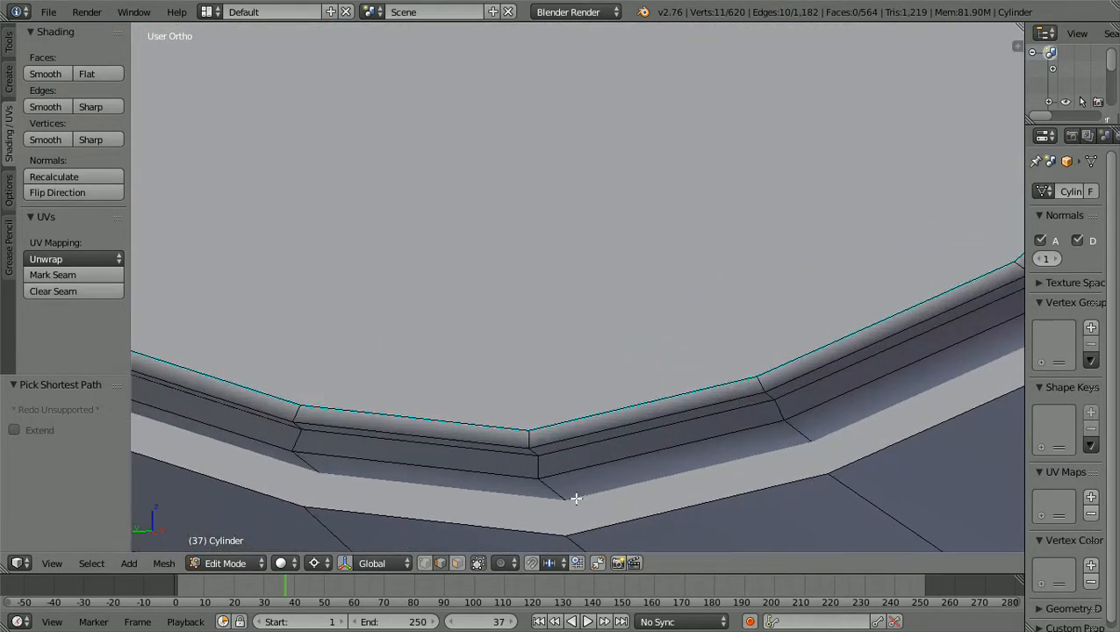
pyautogui.keyDown('ctrl'); pyautogui.scroll(-7, 576, 499); pyautogui.keyUp('ctrl')
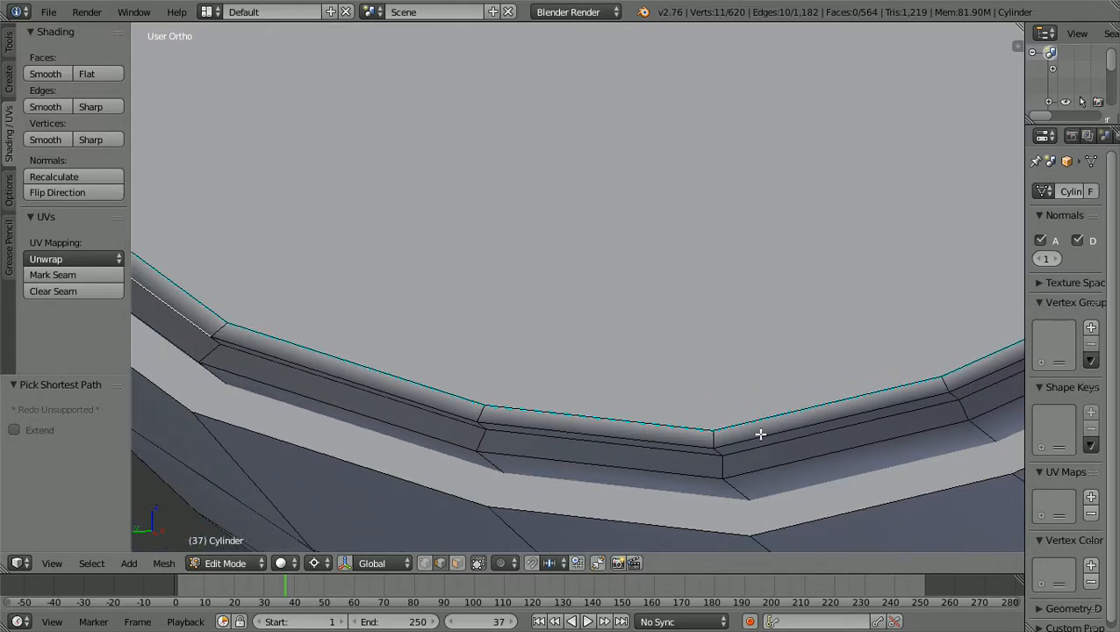
pyautogui.keyDown('ctrl'); pyautogui.rightClick(762, 435); pyautogui.keyUp('ctrl')
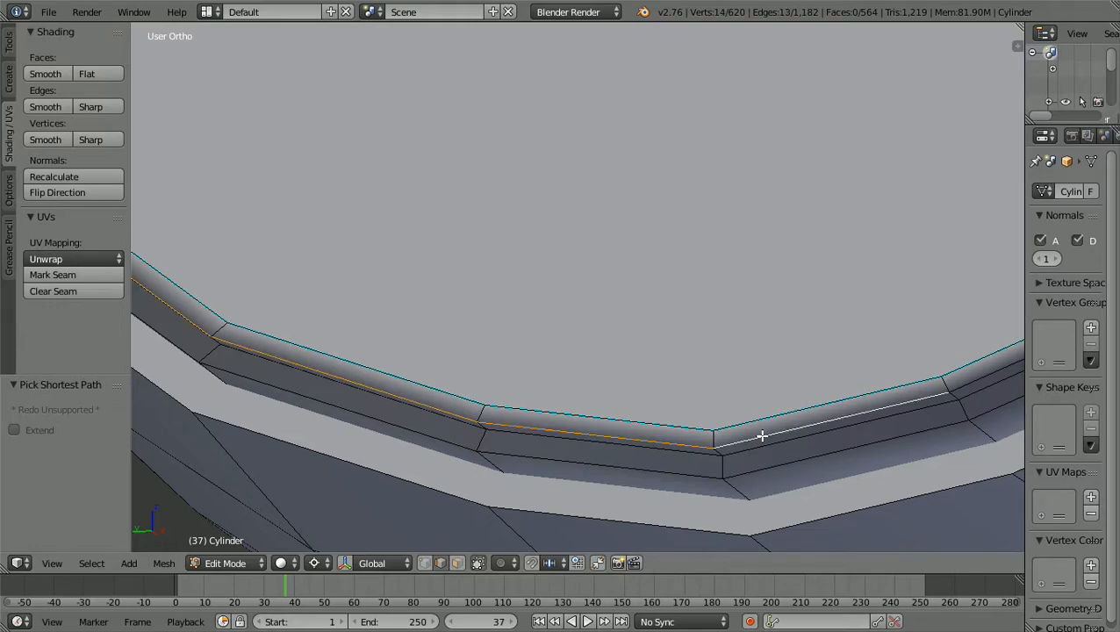
# Extend the groove edge selection by three more edges up the opposite curved side of the frame
pyautogui.keyDown('ctrl'); pyautogui.scroll(-1, 762, 436); pyautogui.keyUp('ctrl')
pyautogui.scroll(-3, 762, 435)
pyautogui.moveTo(757, 439); pyautogui.dragTo(743, 446, button='middle')
pyautogui.keyDown('ctrl'); pyautogui.scroll(2, 743, 446); pyautogui.keyUp('ctrl')
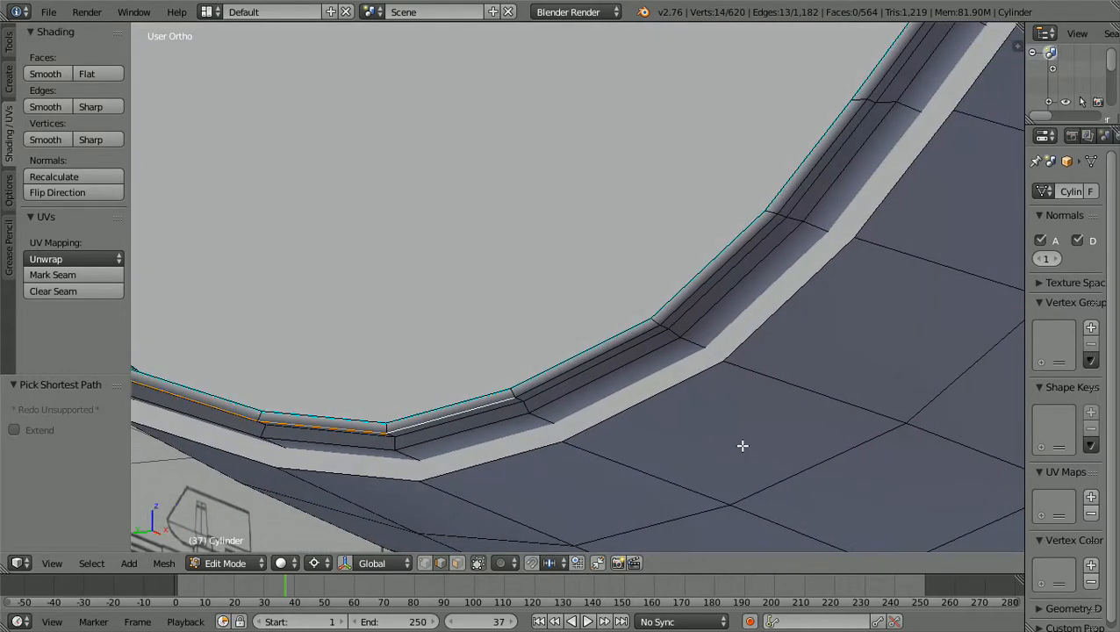
pyautogui.keyDown('shift'); pyautogui.scroll(4, 742, 446); pyautogui.keyUp('shift')
pyautogui.scroll(2, 742, 446)
pyautogui.scroll(-3, 743, 446)
pyautogui.scroll(-1, 742, 446)
pyautogui.scroll(1, 742, 446)
pyautogui.keyDown('shift'); pyautogui.scroll(4, 743, 446); pyautogui.keyUp('shift')
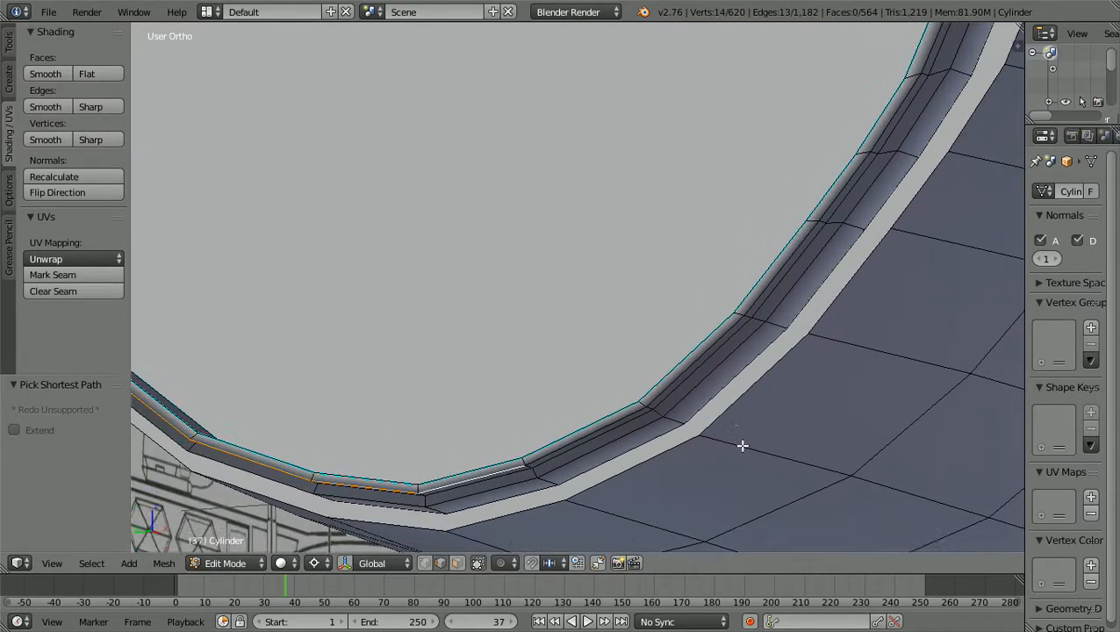
pyautogui.scroll(-2, 743, 446)
pyautogui.keyDown('ctrl'); pyautogui.scroll(3, 743, 446); pyautogui.keyUp('ctrl')
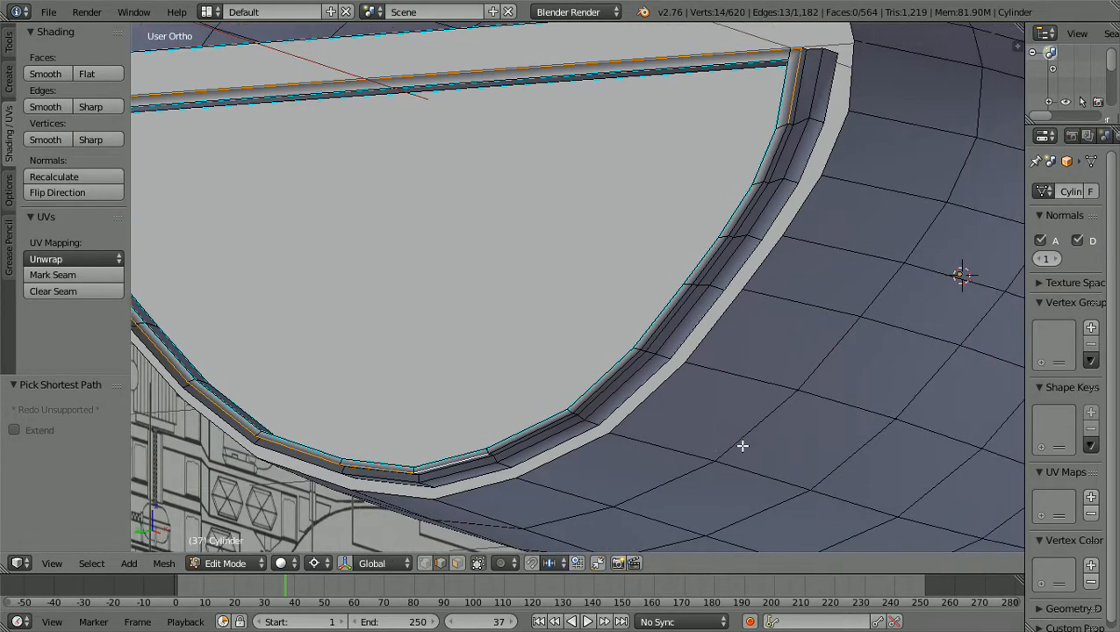
pyautogui.scroll(2, 742, 446)
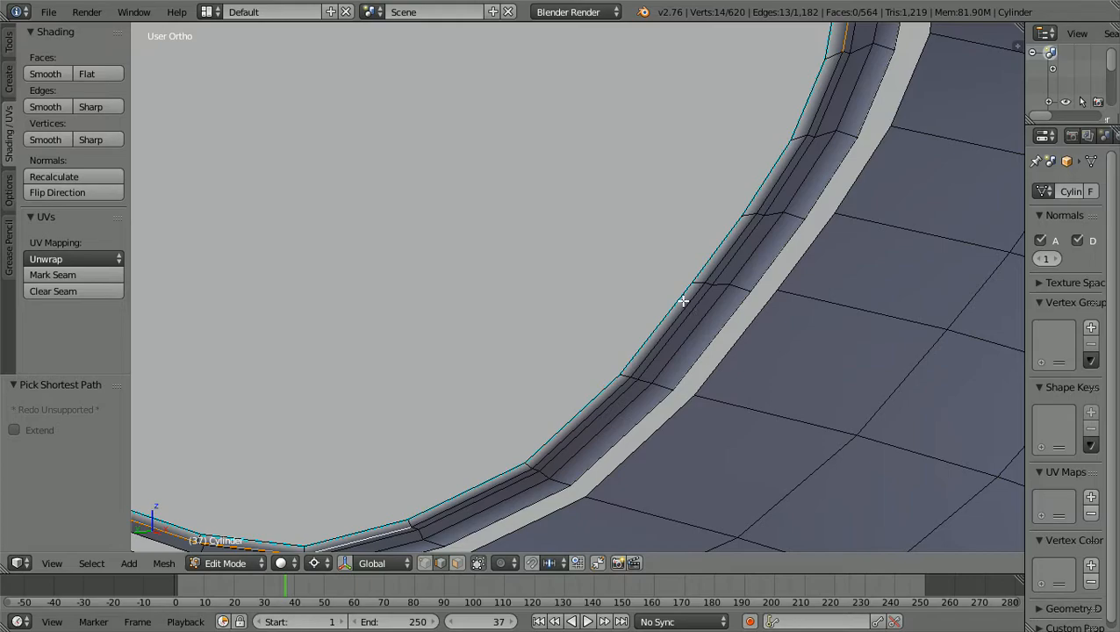
pyautogui.keyDown('ctrl'); pyautogui.click(681, 309); pyautogui.keyUp('ctrl')
# Extend the selection along the remaining curved side to the upper side edge, closing the groove's edge loop
pyautogui.scroll(-2, 717, 277)
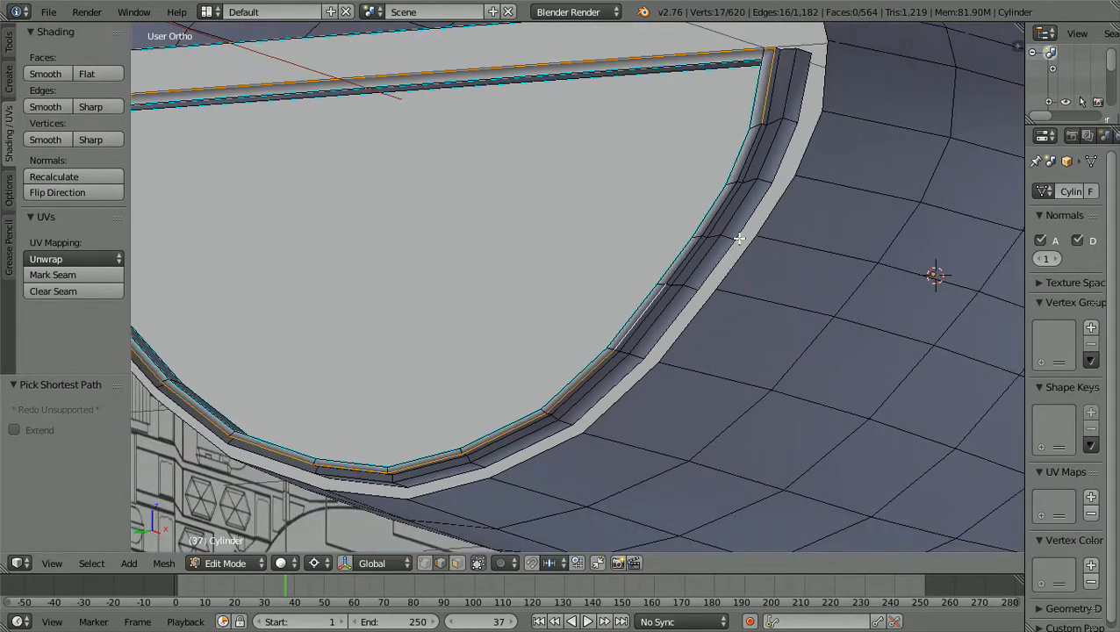
pyautogui.scroll(2, 740, 238)
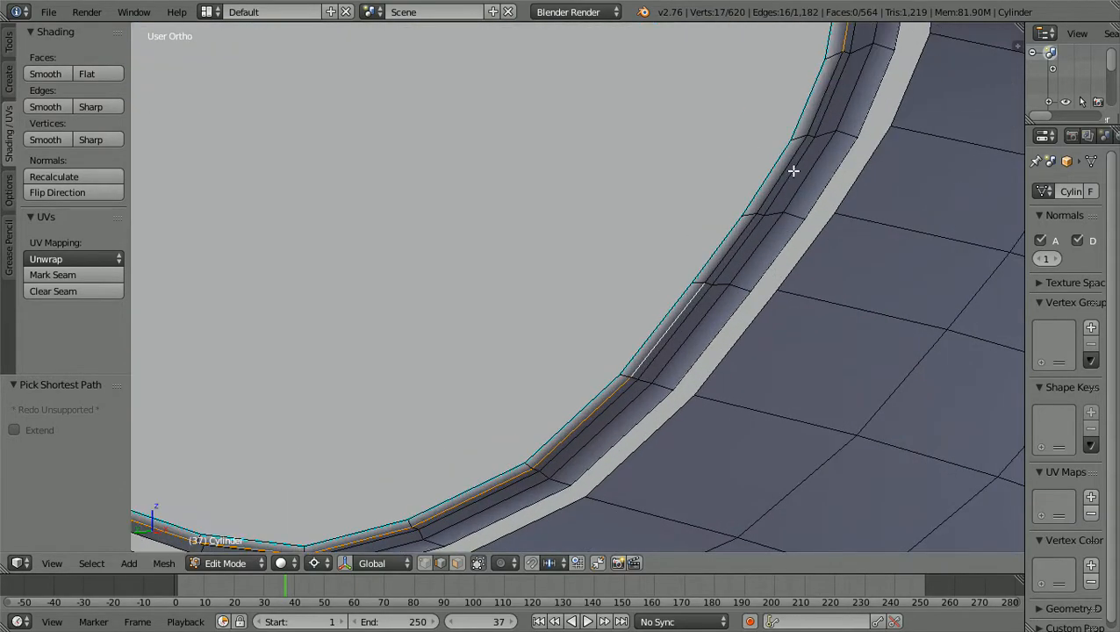
pyautogui.keyDown('ctrl'); pyautogui.click(827, 83); pyautogui.keyUp('ctrl')
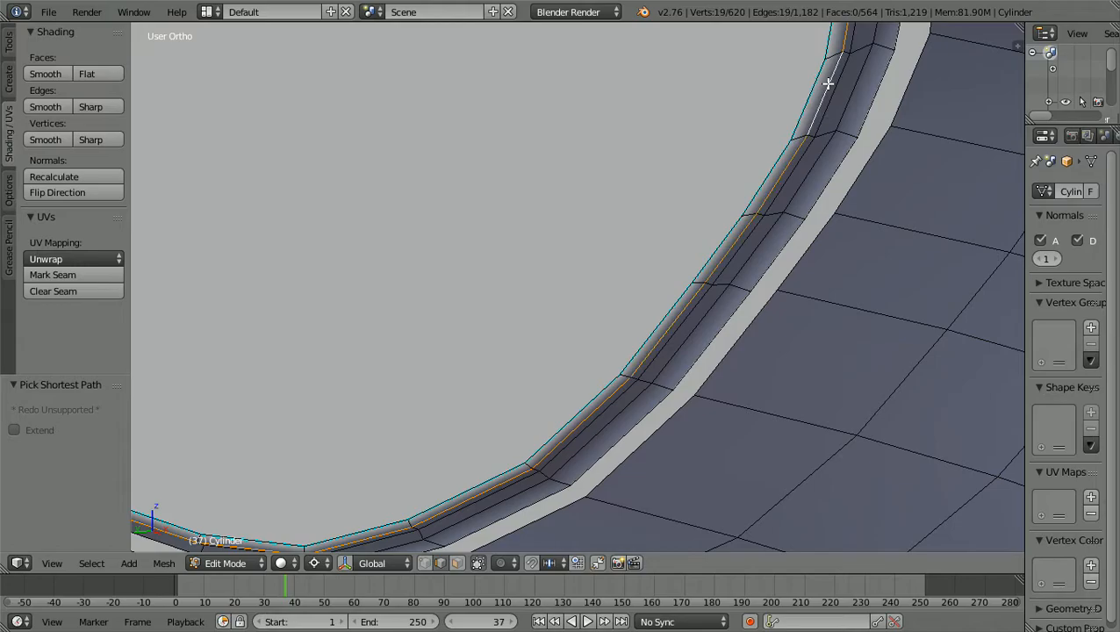
pyautogui.scroll(-4, 828, 83)
pyautogui.moveTo(831, 89)
pyautogui.mouseDown(button='middle')
pyautogui.moveTo(852, 95)
pyautogui.moveTo(845, 99)
pyautogui.mouseUp(button='middle')
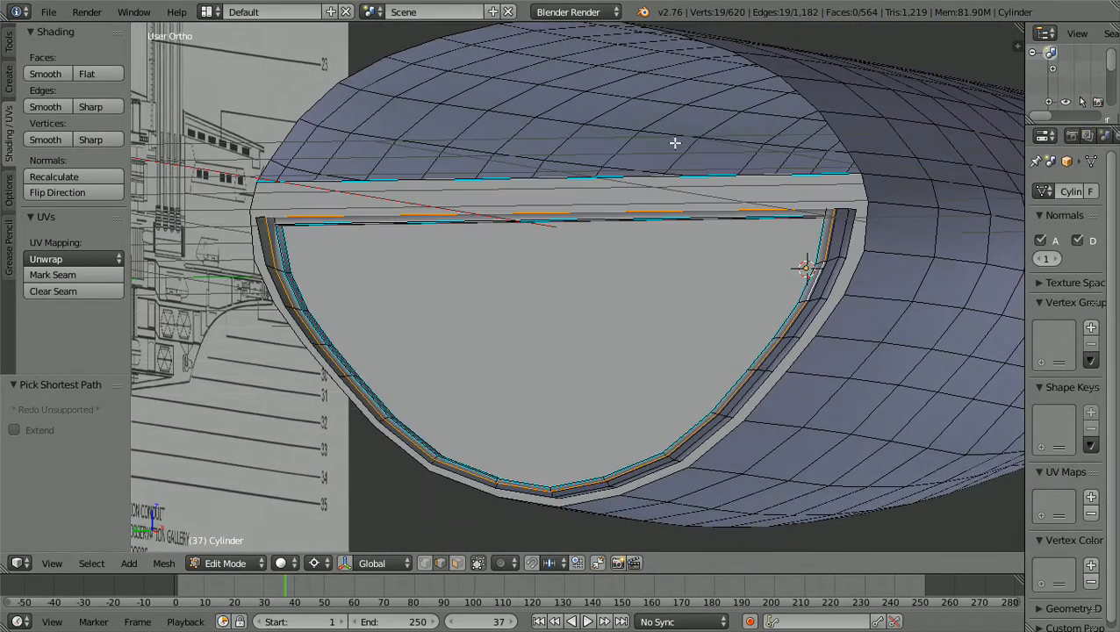
# Mark the selected groove edge loop as sharp and deselect everything
pyautogui.click(91, 106)
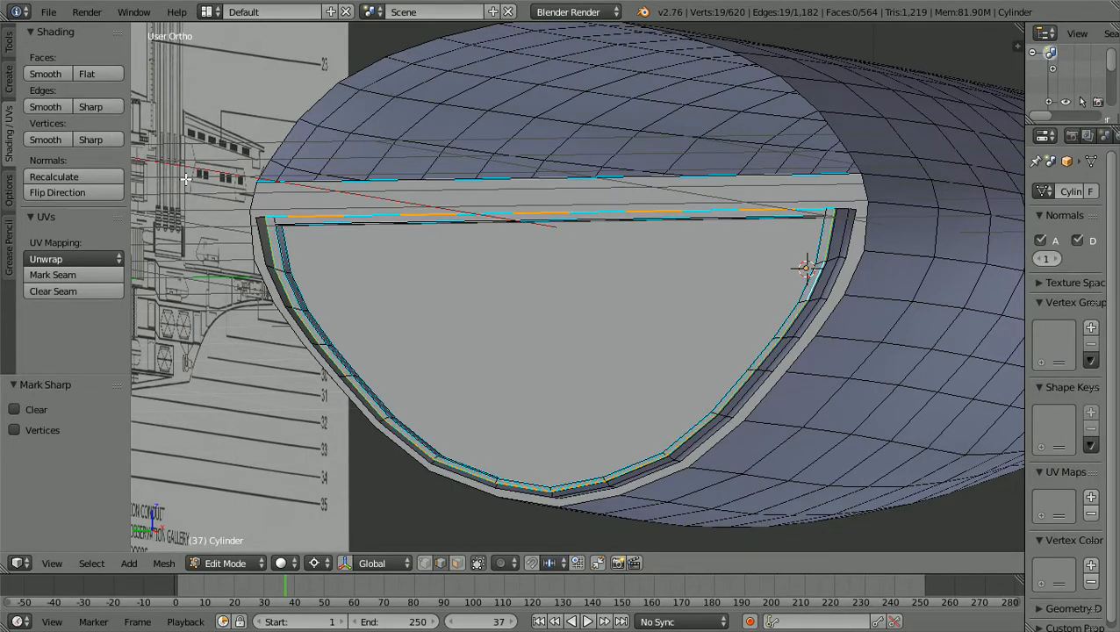
pyautogui.scroll(-1, 416, 342)
pyautogui.scroll(1, 416, 343)
pyautogui.press('a')
pyautogui.scroll(-1, 416, 342)
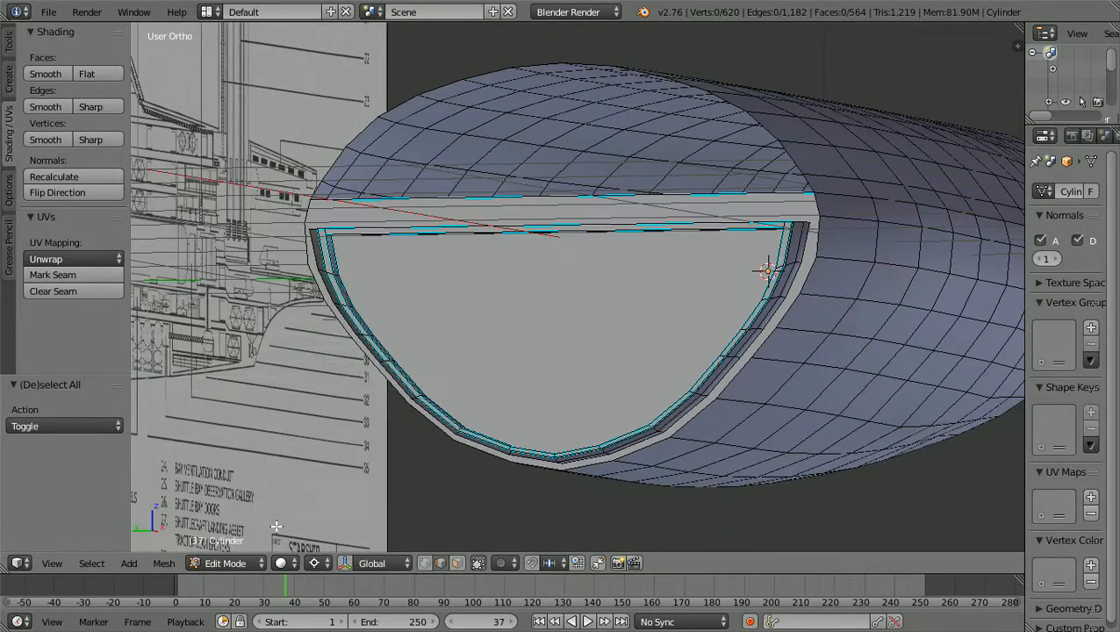
# Switch to Object Mode and examine the shading of the hull's front face and recessed frame
pyautogui.click(264, 565)
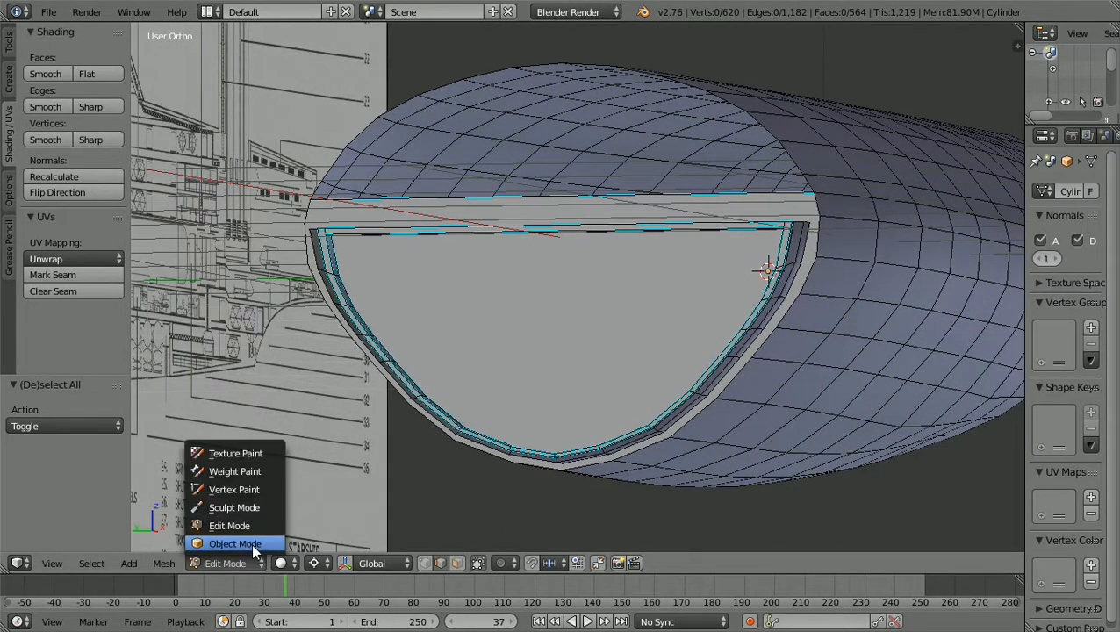
pyautogui.click(252, 542)
pyautogui.scroll(-1, 515, 454)
pyautogui.moveTo(515, 455); pyautogui.dragTo(455, 502, button='middle')
pyautogui.moveTo(504, 509); pyautogui.dragTo(493, 478, button='middle')
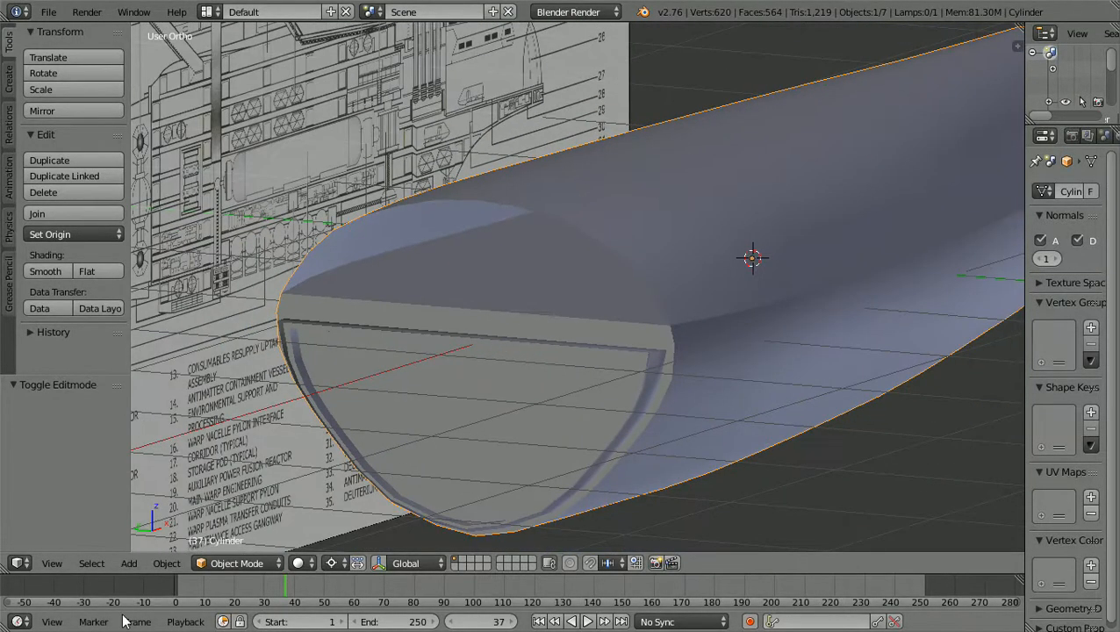
# Return to Edit Mode and select the three short edges crossing the groove at one upper corner of the frame
pyautogui.click(281, 564)
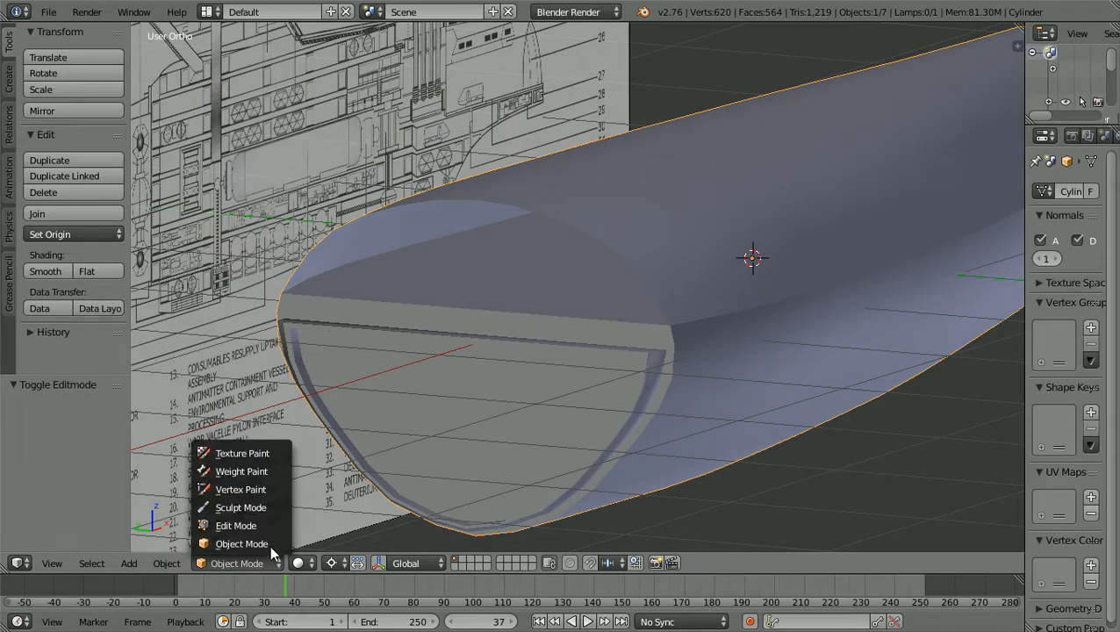
pyautogui.click(266, 525)
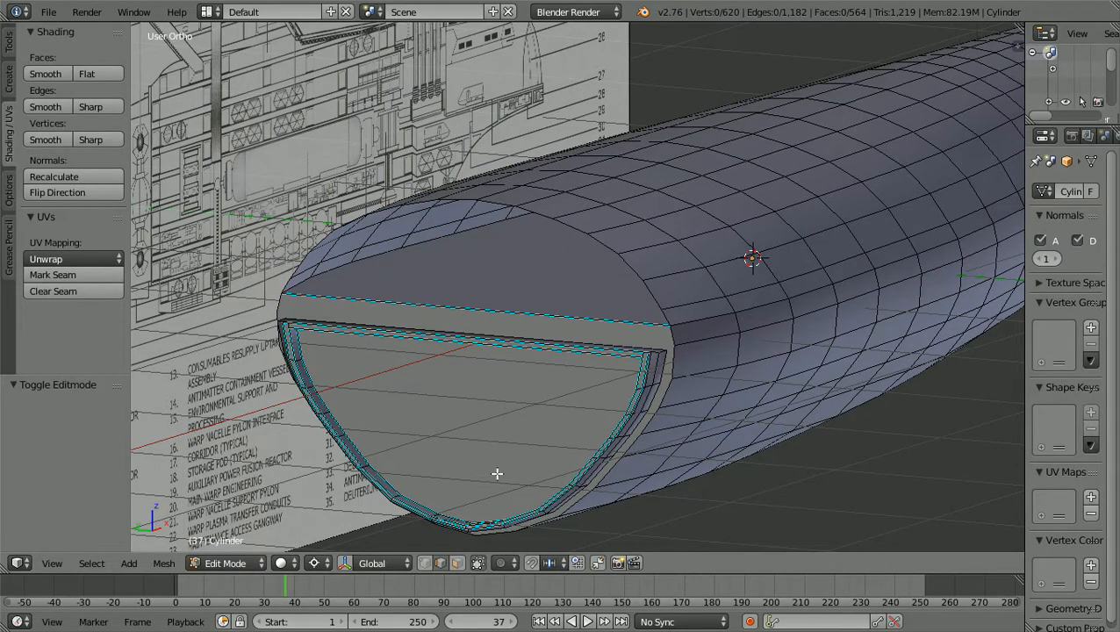
pyautogui.scroll(6, 497, 473)
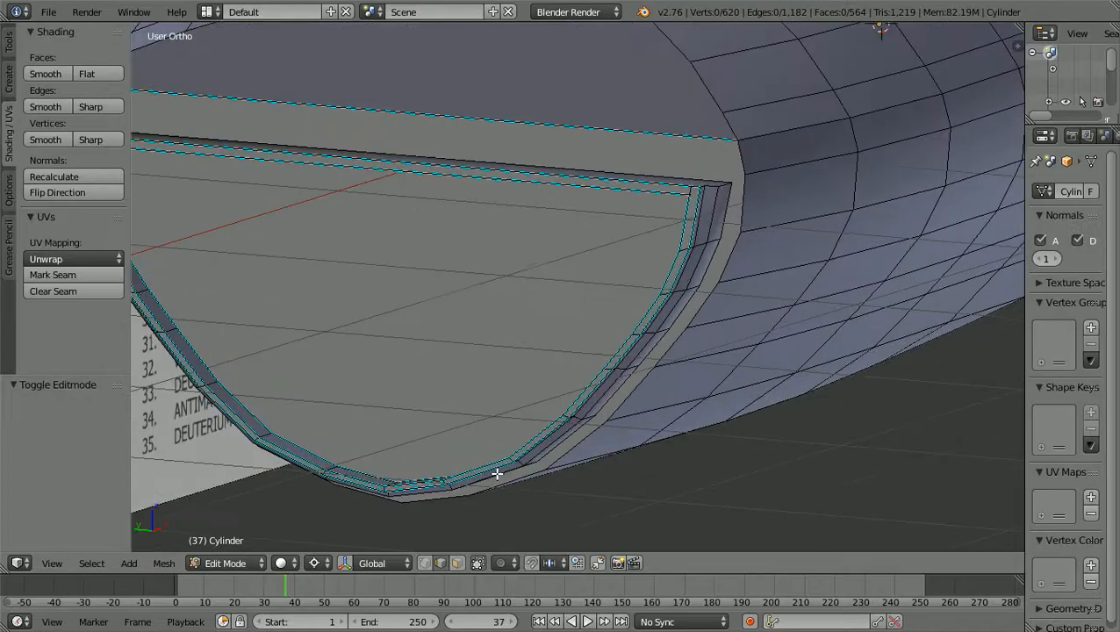
pyautogui.scroll(2, 497, 473)
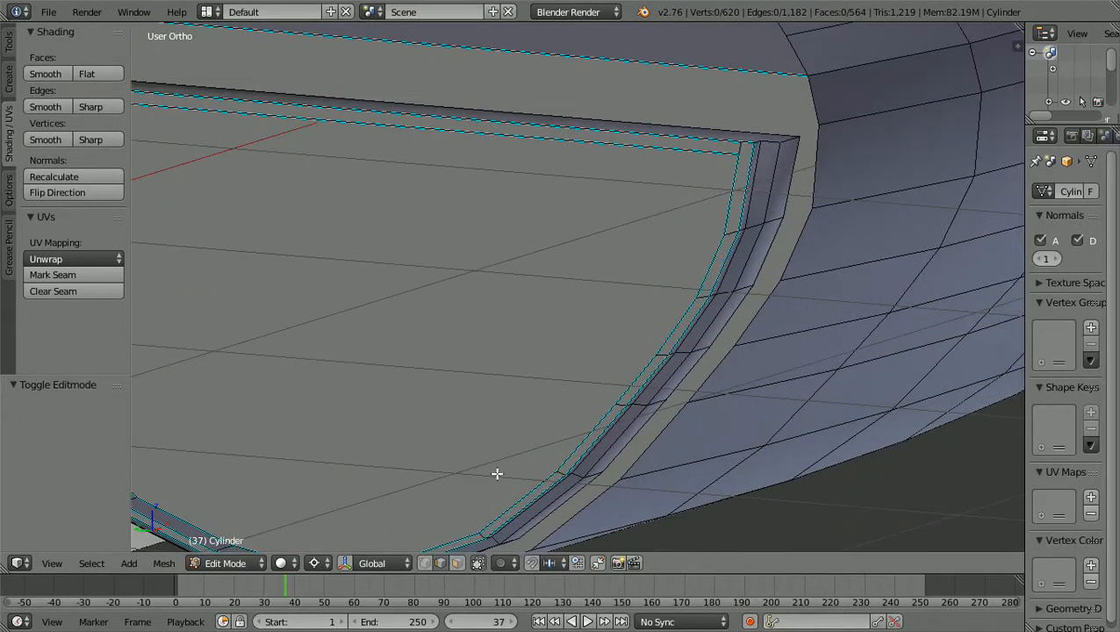
pyautogui.keyDown('shift'); pyautogui.scroll(1, 497, 473); pyautogui.keyUp('shift')
pyautogui.keyDown('ctrl'); pyautogui.scroll(4, 497, 473); pyautogui.keyUp('ctrl')
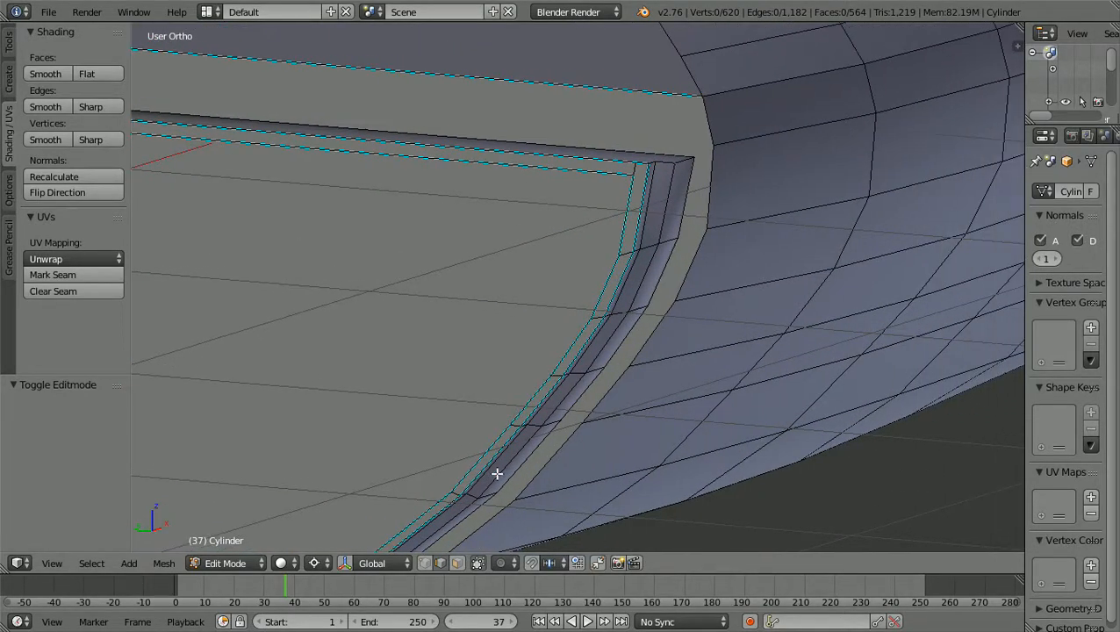
pyautogui.scroll(2, 496, 473)
pyautogui.keyDown('shift'); pyautogui.scroll(4, 497, 473); pyautogui.keyUp('shift')
pyautogui.keyDown('ctrl'); pyautogui.scroll(4, 497, 473); pyautogui.keyUp('ctrl')
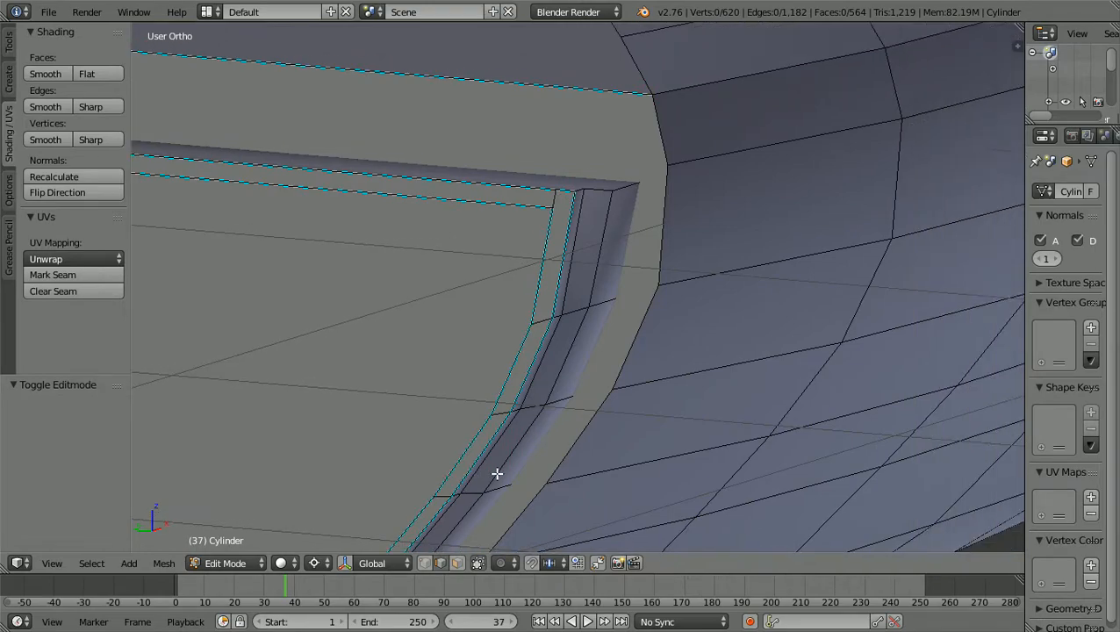
pyautogui.scroll(2, 497, 473)
pyautogui.keyDown('shift'); pyautogui.scroll(3, 497, 473); pyautogui.keyUp('shift')
pyautogui.keyDown('shift'); pyautogui.scroll(1, 496, 473); pyautogui.keyUp('shift')
pyautogui.scroll(3, 497, 473)
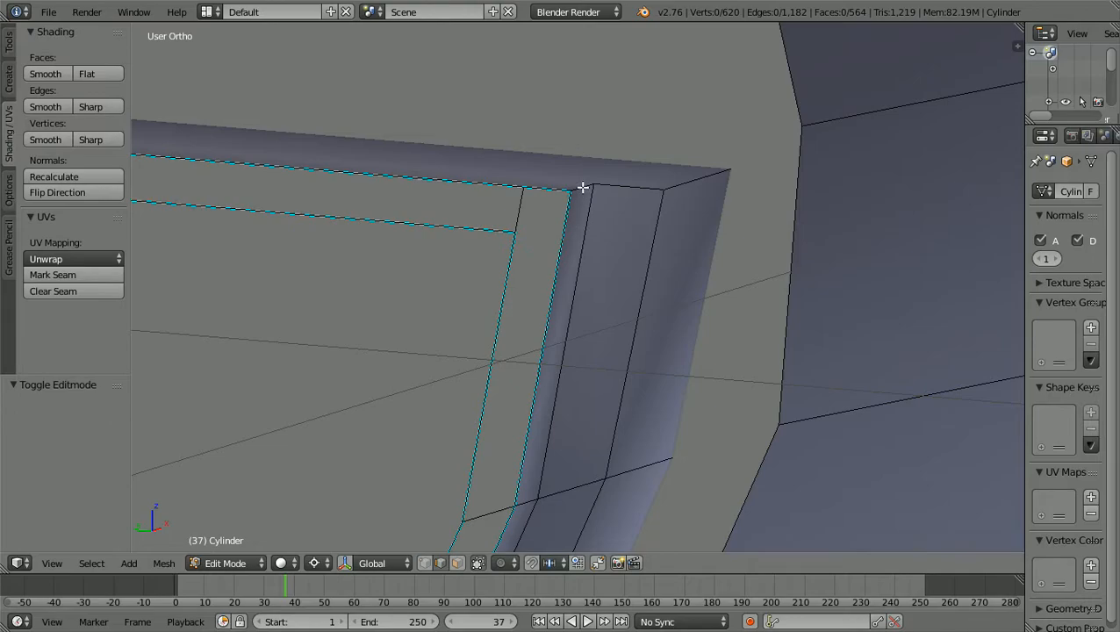
pyautogui.keyDown('shift'); pyautogui.click(625, 187); pyautogui.keyUp('shift')
pyautogui.keyDown('shift'); pyautogui.click(683, 182); pyautogui.keyUp('shift')
pyautogui.moveTo(683, 182); pyautogui.dragTo(642, 313, button='middle')
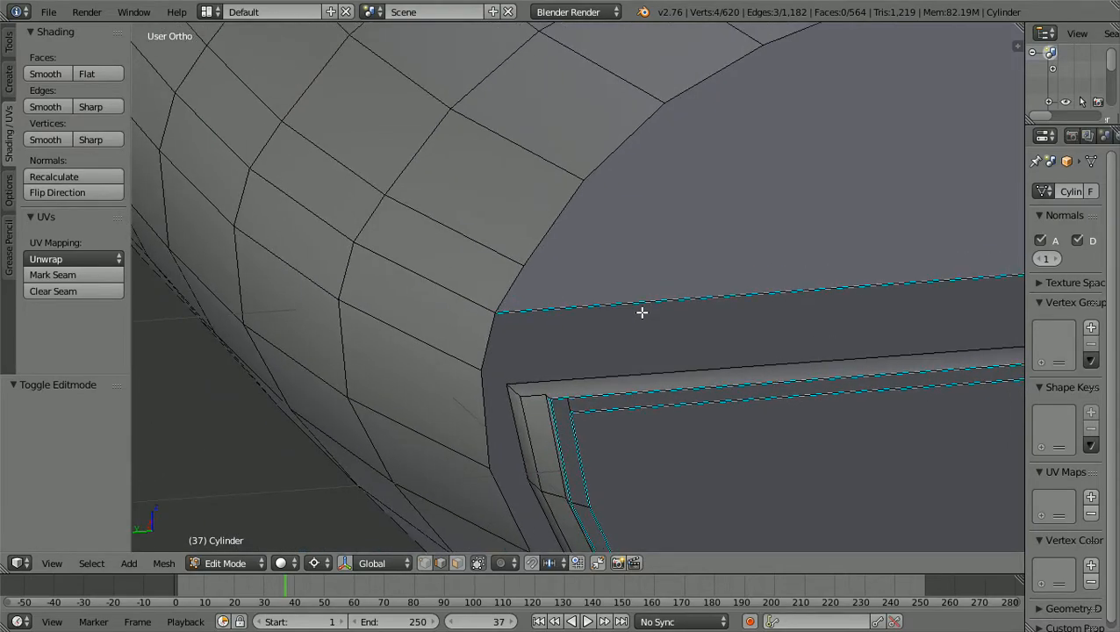
# Add the three matching short groove edges at the opposite upper corner of the frame to the selection
pyautogui.keyDown('shift'); pyautogui.scroll(1, 642, 313); pyautogui.keyUp('shift')
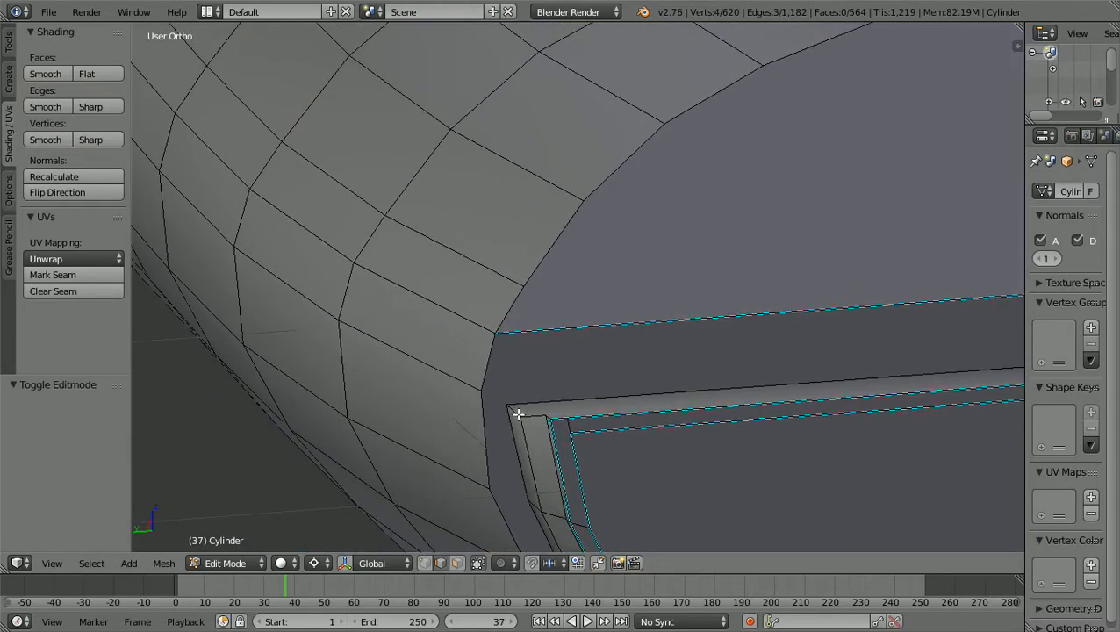
pyautogui.press('e')
pyautogui.click(548, 412)
pyautogui.scroll(3, 545, 408)
pyautogui.keyDown('shift'); pyautogui.scroll(-10, 545, 409); pyautogui.keyUp('shift')
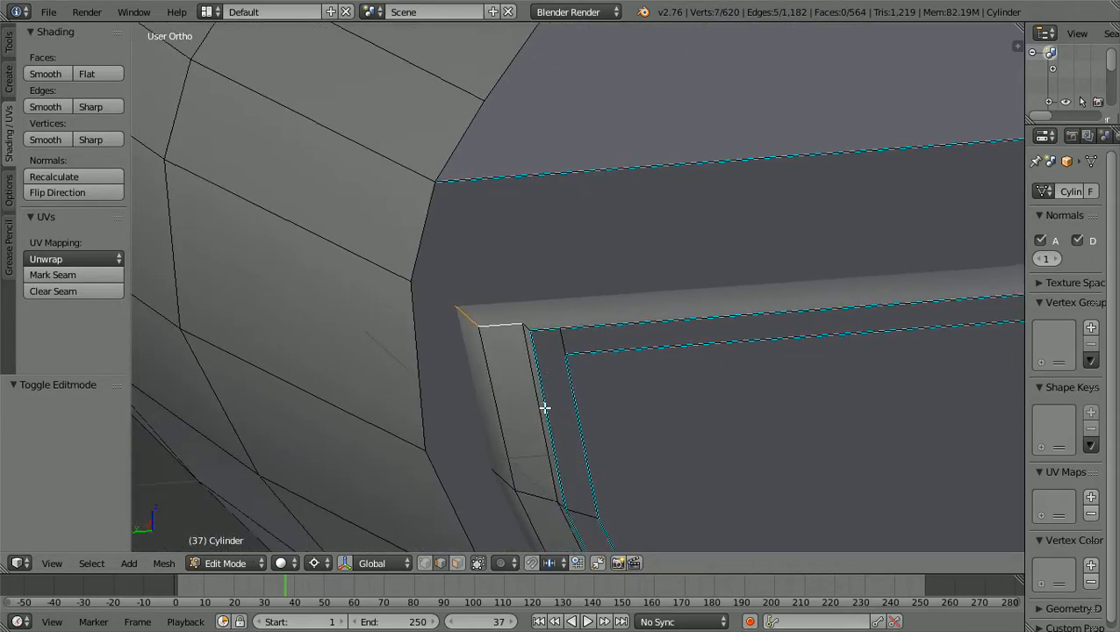
pyautogui.scroll(3, 545, 409)
pyautogui.scroll(3, 546, 408)
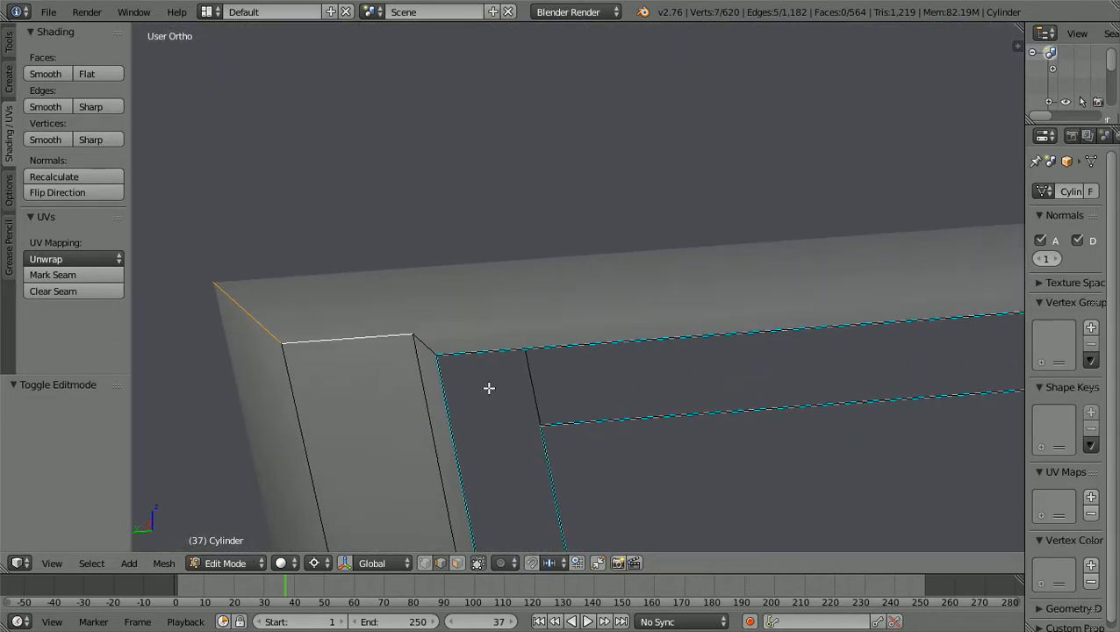
pyautogui.keyDown('shift'); pyautogui.rightClick(429, 346); pyautogui.keyUp('shift')
pyautogui.keyDown('shift'); pyautogui.scroll(-3, 429, 345); pyautogui.keyUp('shift')
pyautogui.scroll(-5, 429, 346)
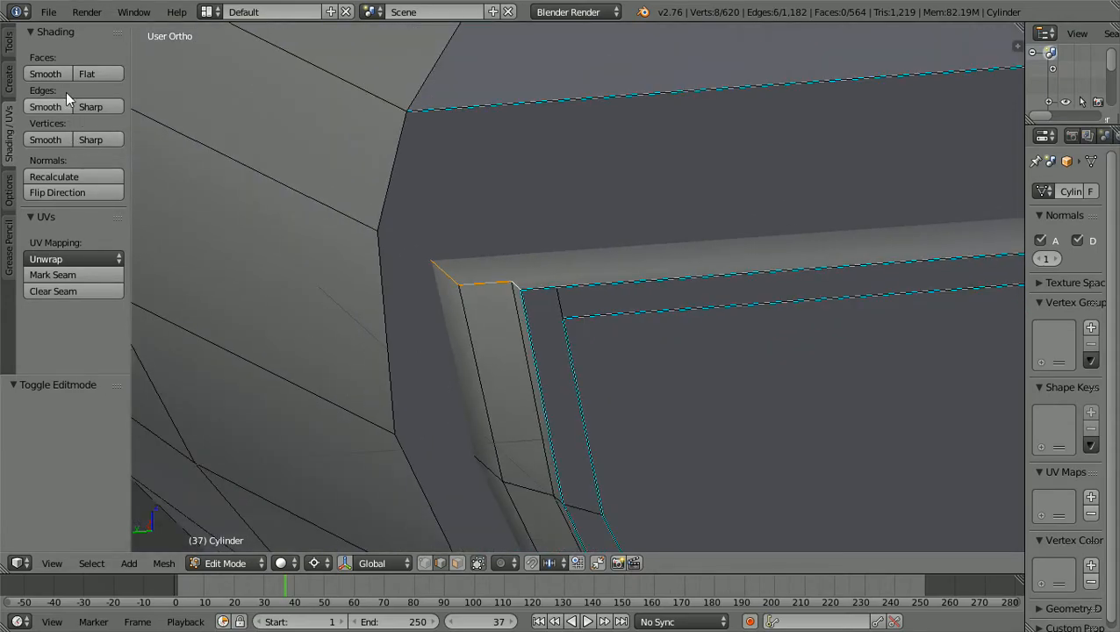
# Mark the selected edges at both upper corners as sharp and clear the selection
pyautogui.click(94, 106)
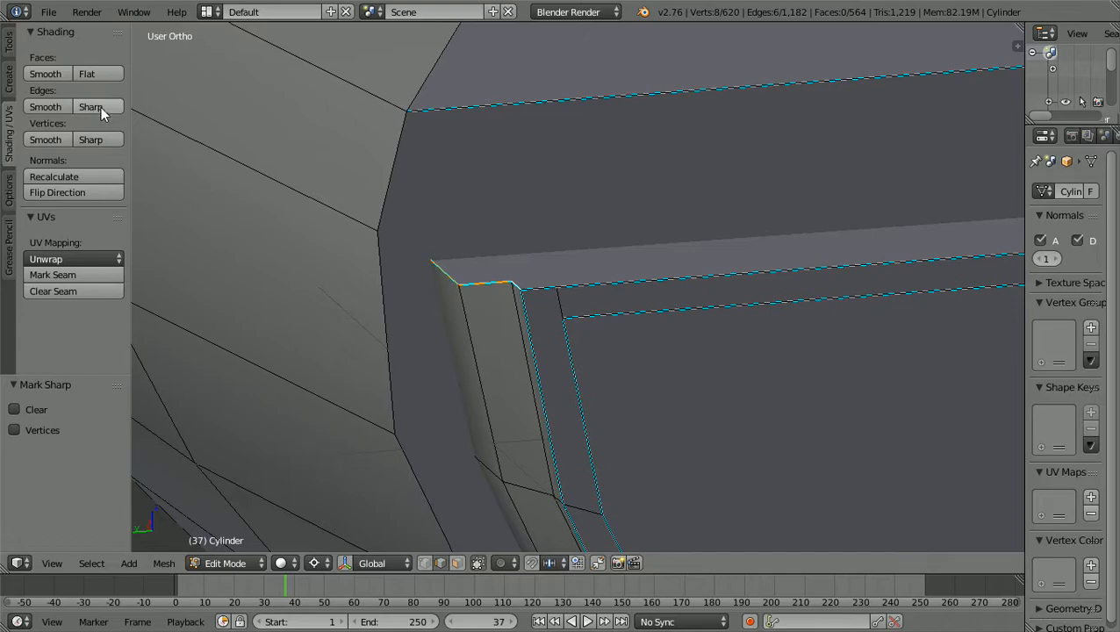
pyautogui.moveTo(429, 177)
pyautogui.mouseDown(button='middle')
pyautogui.moveTo(441, 226)
pyautogui.moveTo(487, 243)
pyautogui.mouseUp(button='middle')
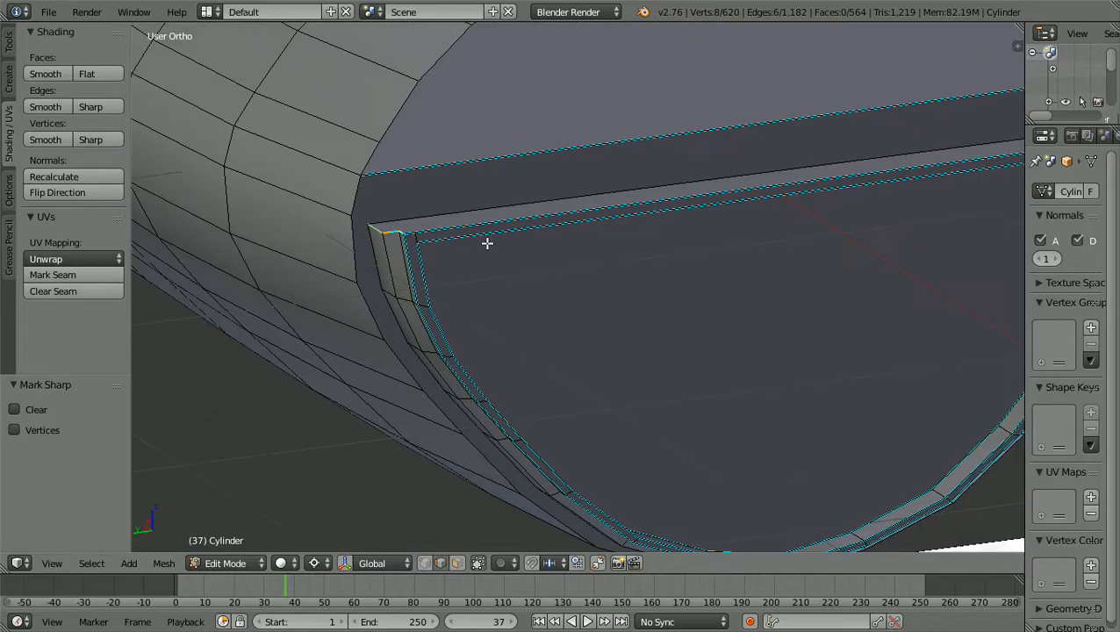
pyautogui.press('a')
pyautogui.scroll(3, 487, 243)
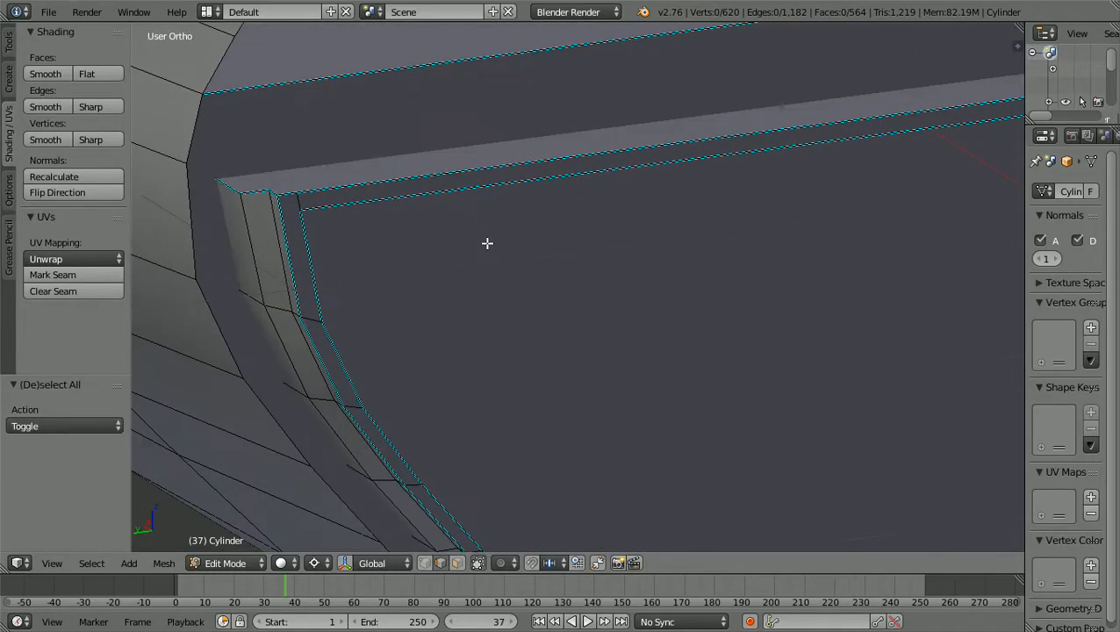
pyautogui.keyDown('ctrl'); pyautogui.scroll(-2, 487, 243); pyautogui.keyUp('ctrl')
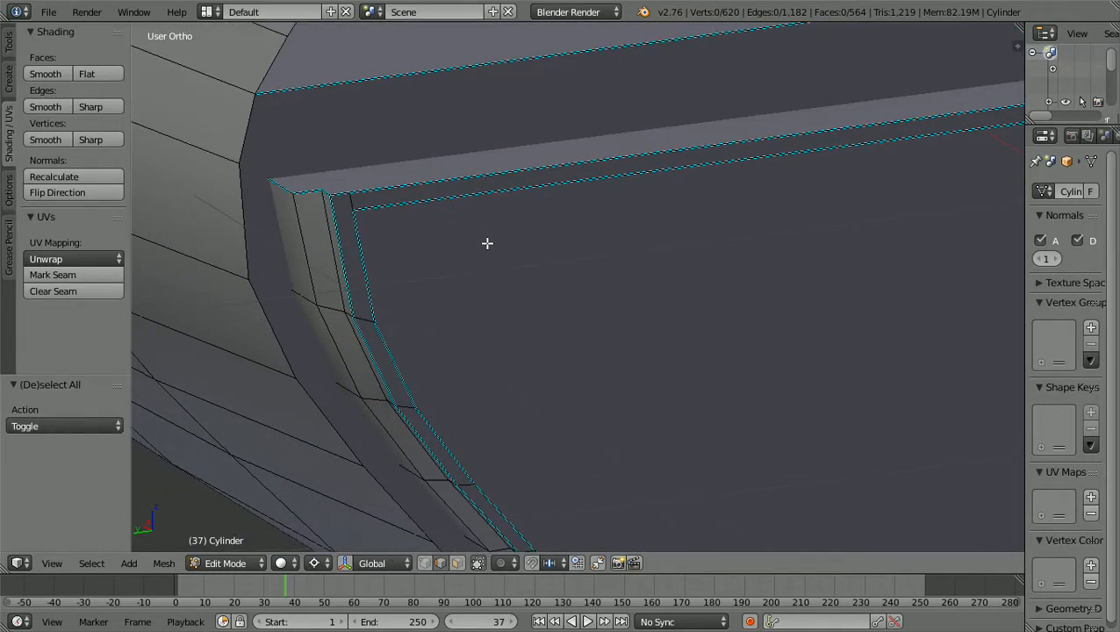
pyautogui.keyDown('shift'); pyautogui.scroll(-5, 487, 243); pyautogui.keyUp('shift')
pyautogui.moveTo(500, 248); pyautogui.dragTo(507, 248, button='middle')
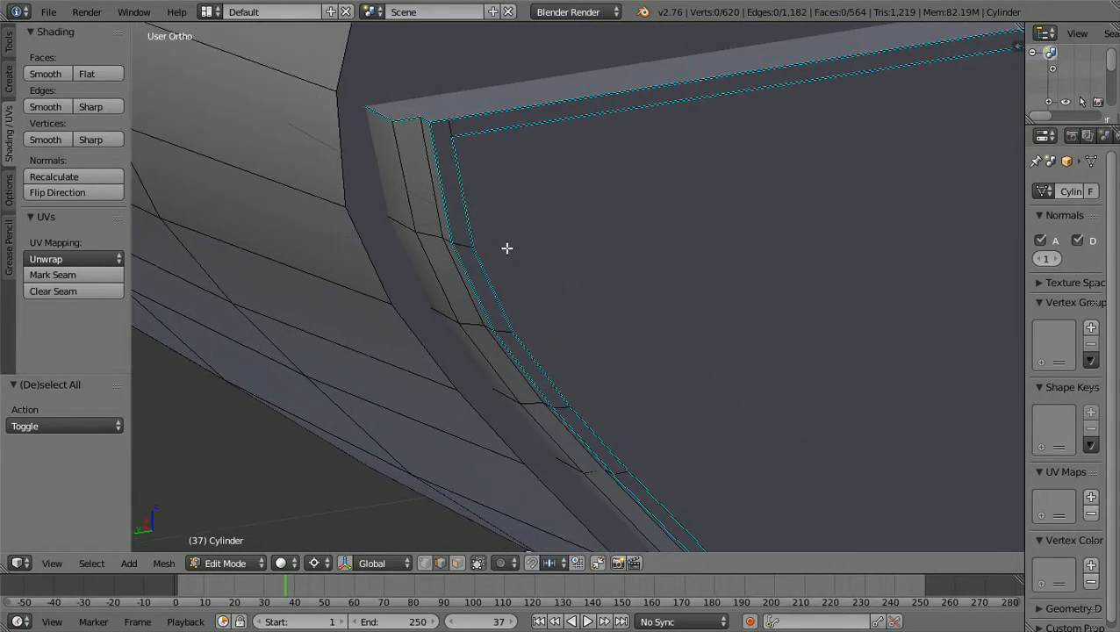
pyautogui.scroll(3, 506, 249)
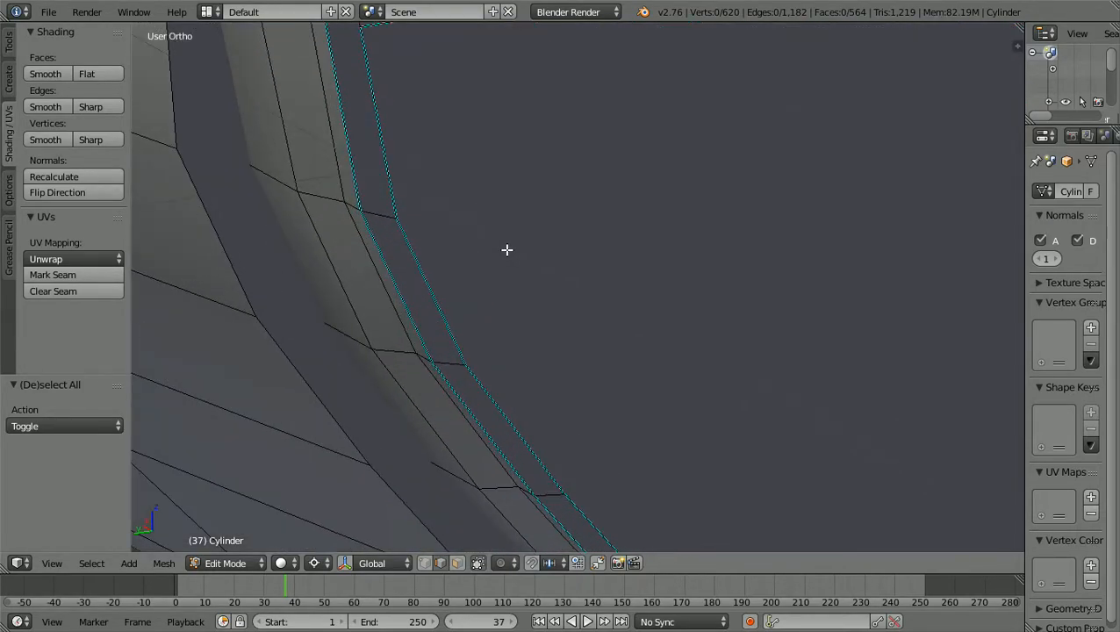
pyautogui.scroll(-2, 506, 249)
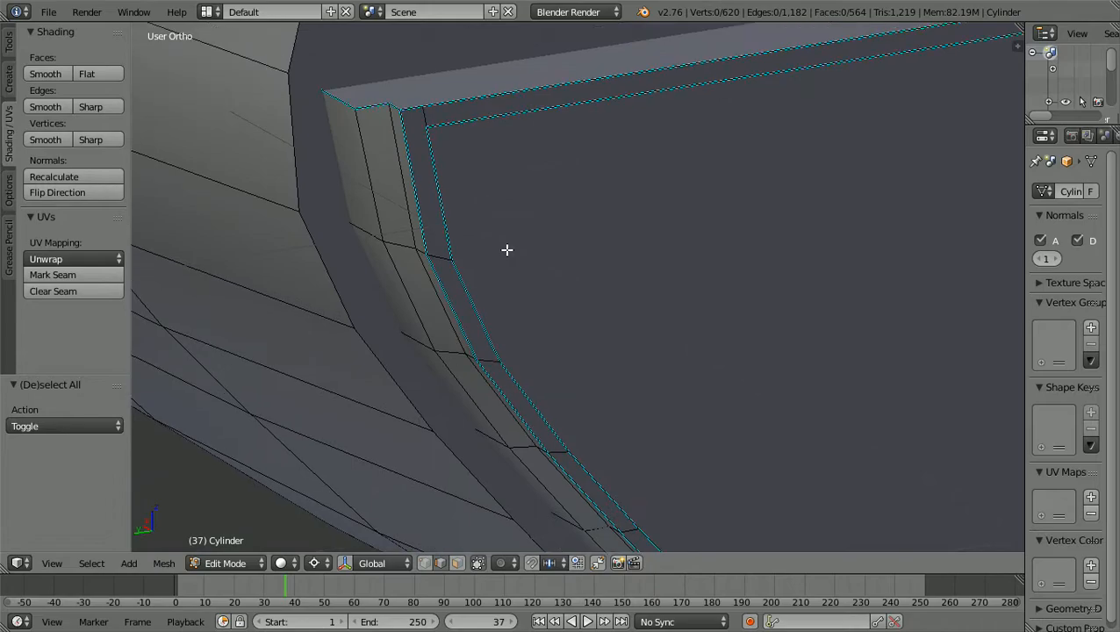
pyautogui.rightClick(405, 211)
pyautogui.scroll(-1, 404, 211)
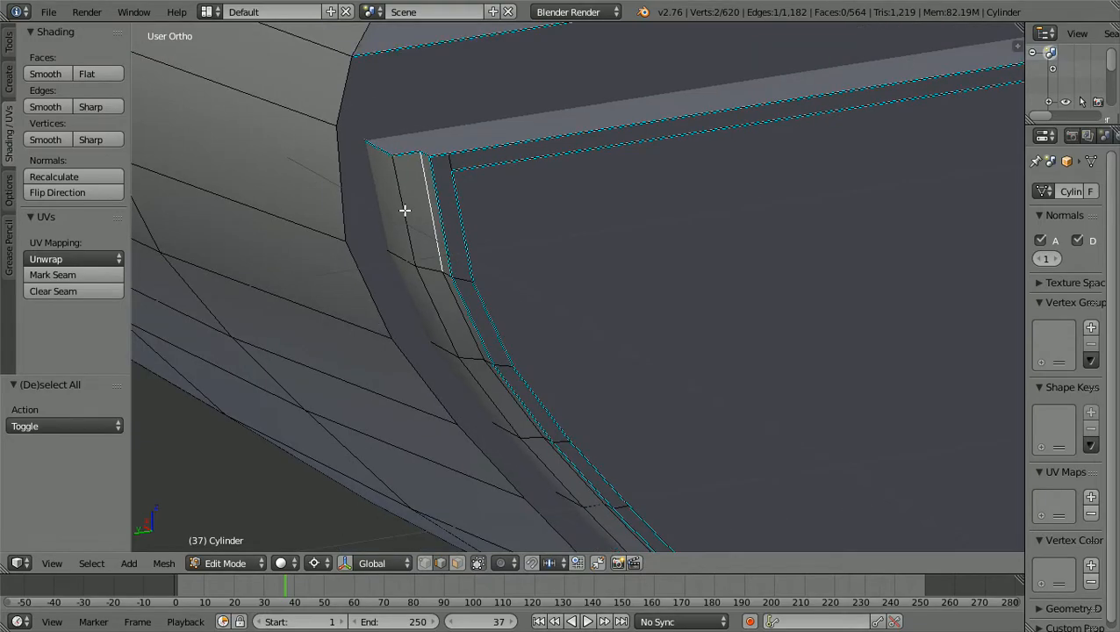
pyautogui.scroll(-2, 409, 213)
pyautogui.moveTo(807, 276); pyautogui.dragTo(675, 292, button='middle')
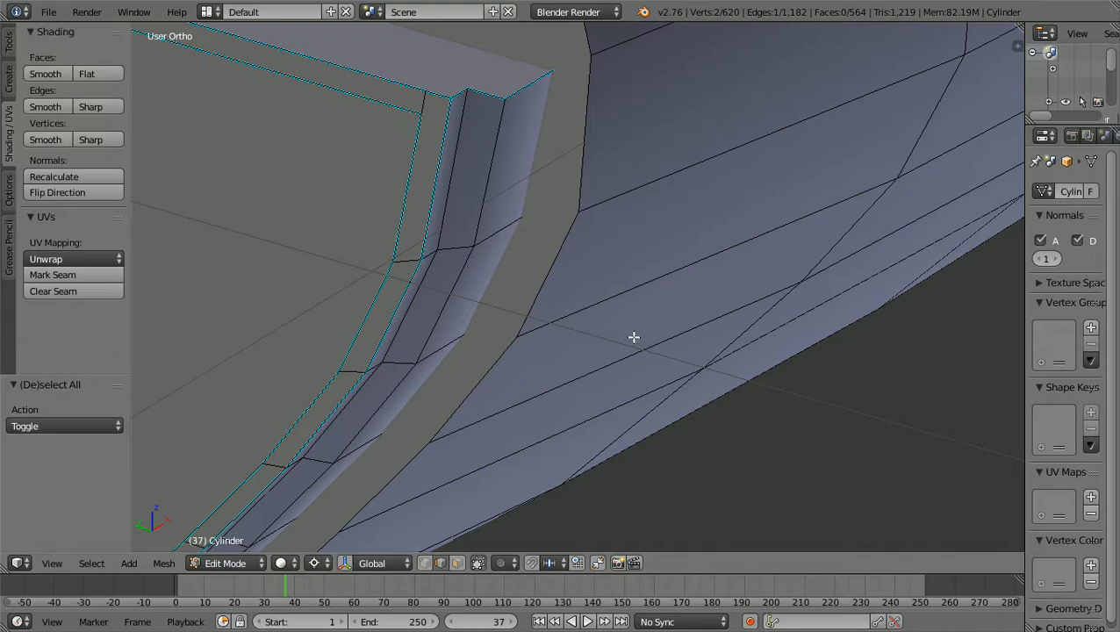
pyautogui.keyDown('ctrl'); pyautogui.rightClick(459, 137); pyautogui.keyUp('ctrl')
pyautogui.scroll(-8, 459, 137)
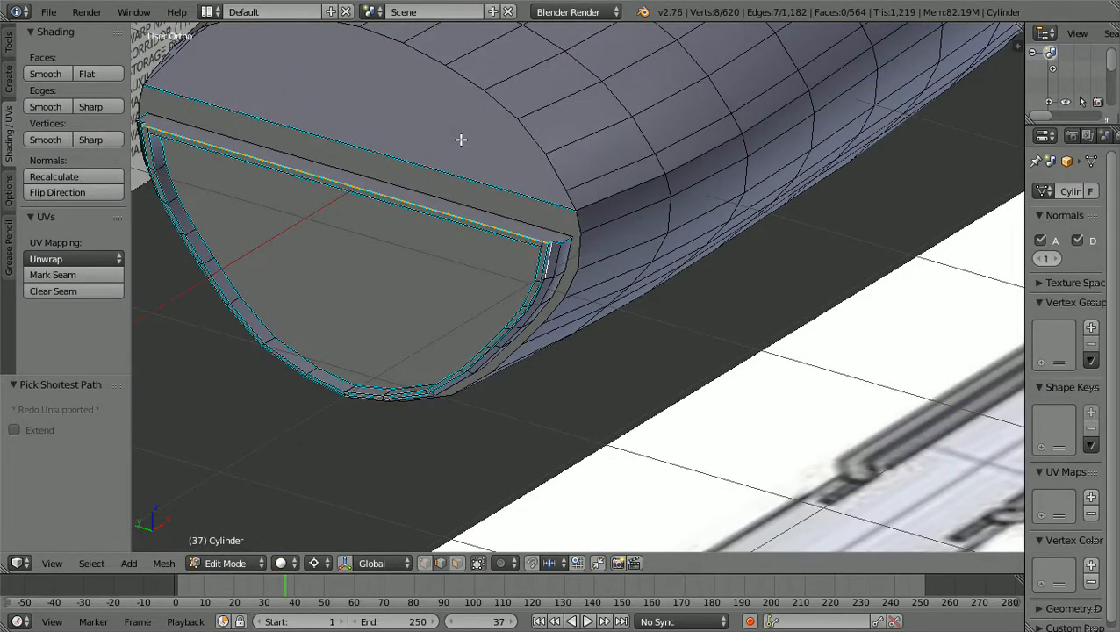
pyautogui.scroll(2, 460, 138)
pyautogui.scroll(-2, 460, 138)
pyautogui.press('a')
# Select the groove's inner edge path from one upper corner of the frame down the curved side, covering five edges
pyautogui.scroll(5, 460, 138)
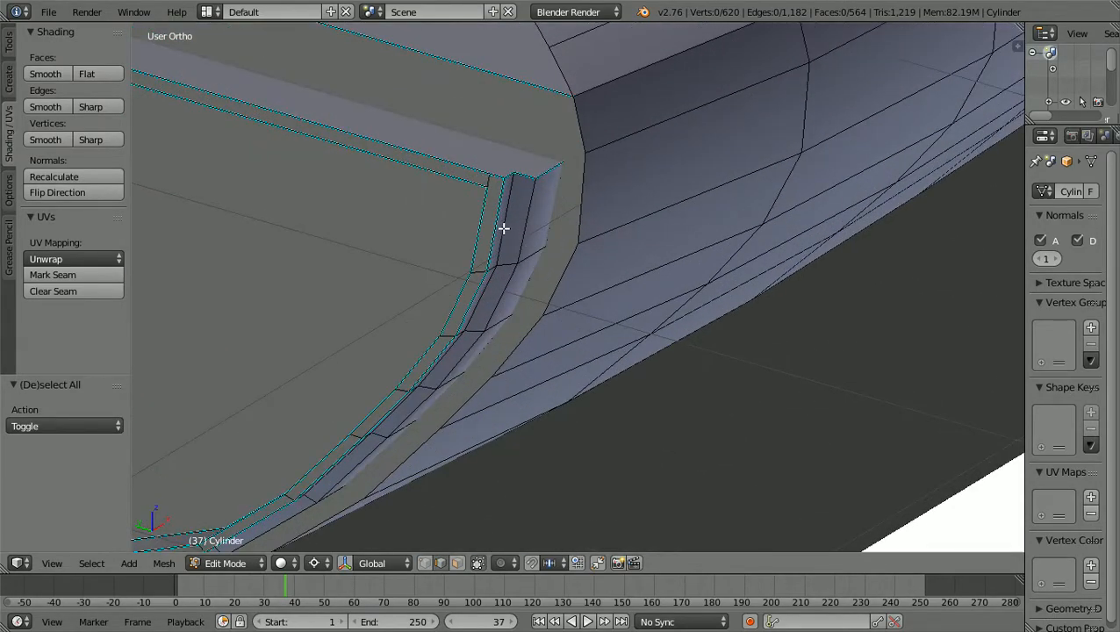
pyautogui.rightClick(503, 227)
pyautogui.scroll(-2, 503, 227)
pyautogui.keyDown('shift'); pyautogui.scroll(-2, 521, 242); pyautogui.keyUp('shift')
pyautogui.moveTo(539, 264); pyautogui.dragTo(558, 231, button='middle')
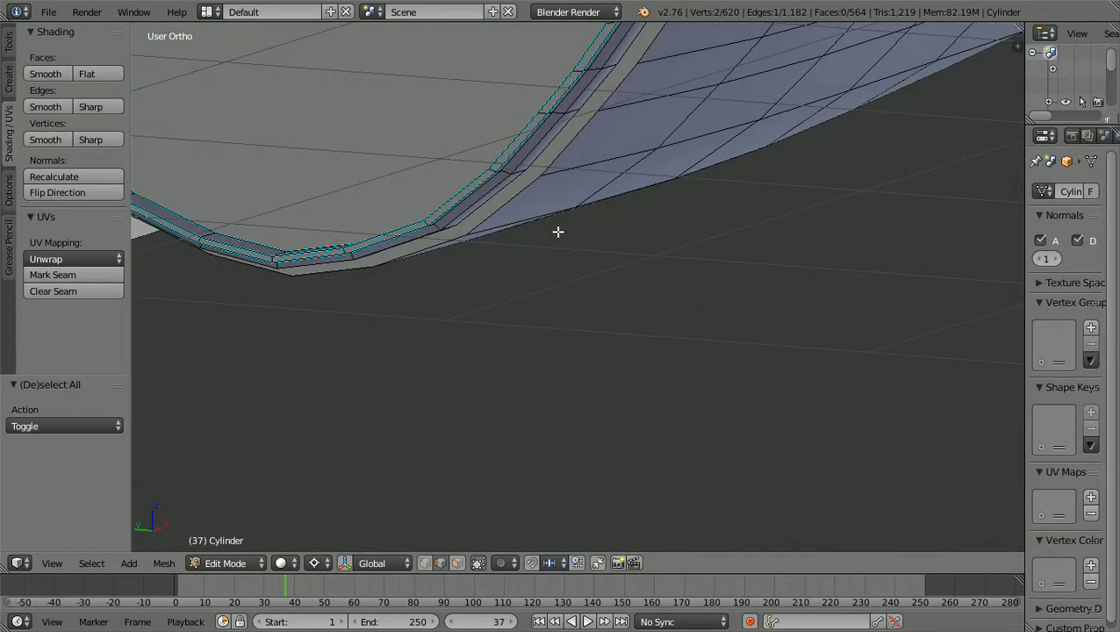
pyautogui.scroll(3, 558, 232)
pyautogui.keyDown('shift'); pyautogui.scroll(10, 558, 232); pyautogui.keyUp('shift')
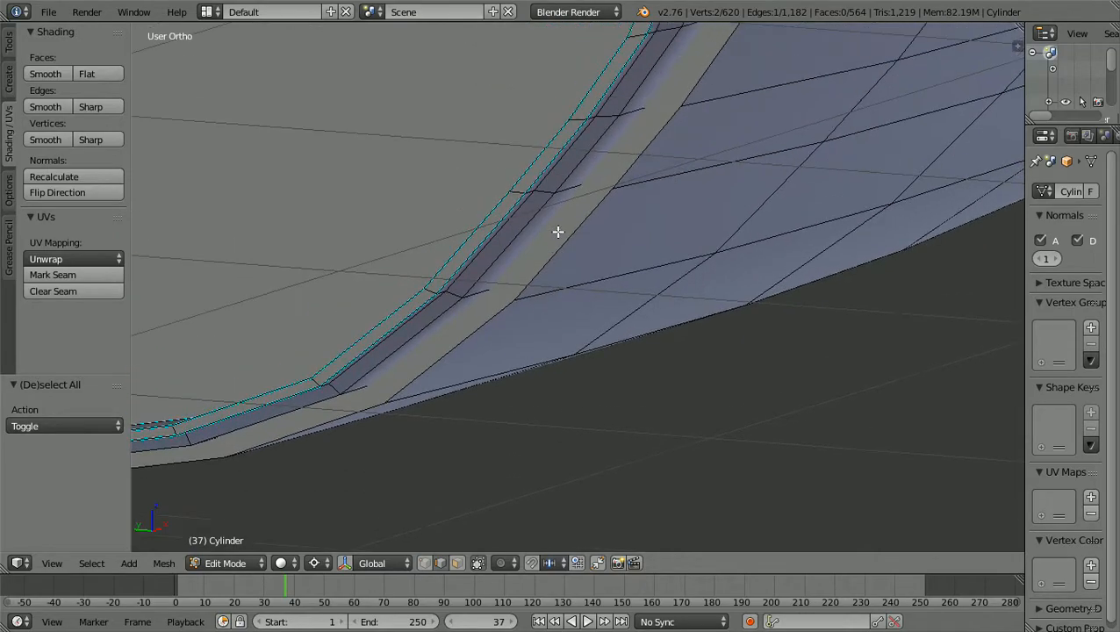
pyautogui.keyDown('shift'); pyautogui.scroll(12, 559, 232); pyautogui.keyUp('shift')
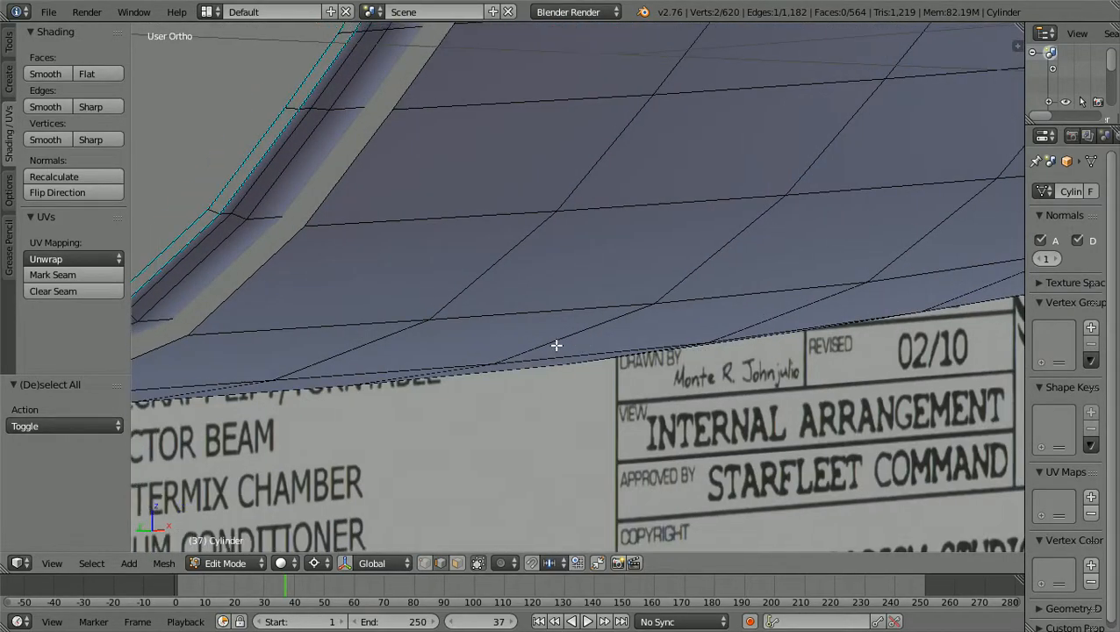
pyautogui.keyDown('ctrl'); pyautogui.scroll(-9, 556, 345); pyautogui.keyUp('ctrl')
pyautogui.scroll(3, 556, 344)
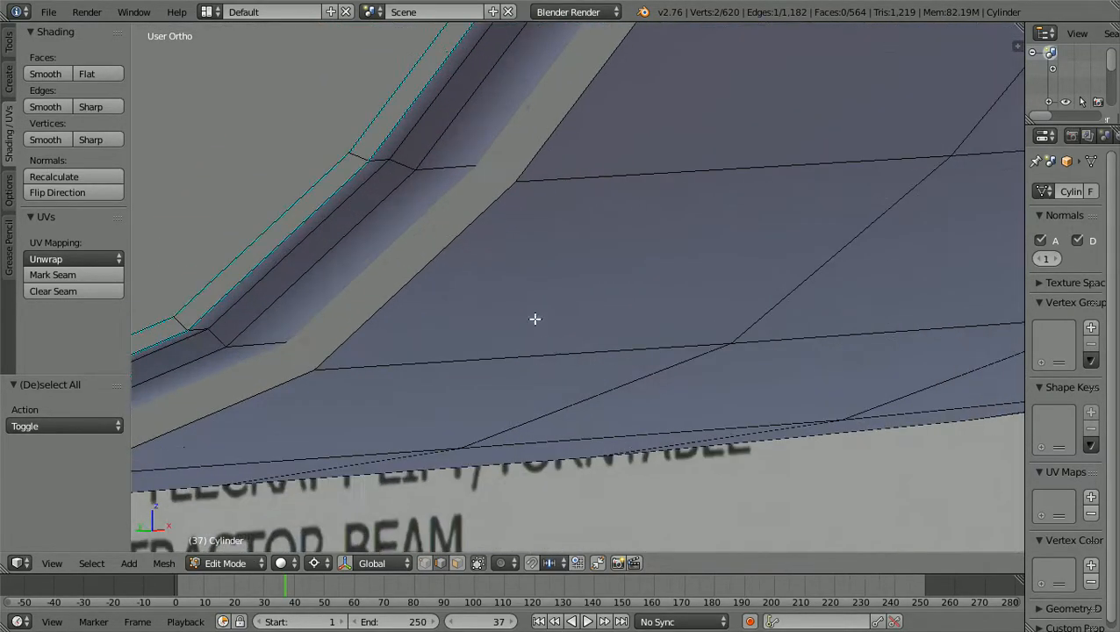
pyautogui.keyDown('ctrl'); pyautogui.rightClick(408, 133); pyautogui.keyUp('ctrl')
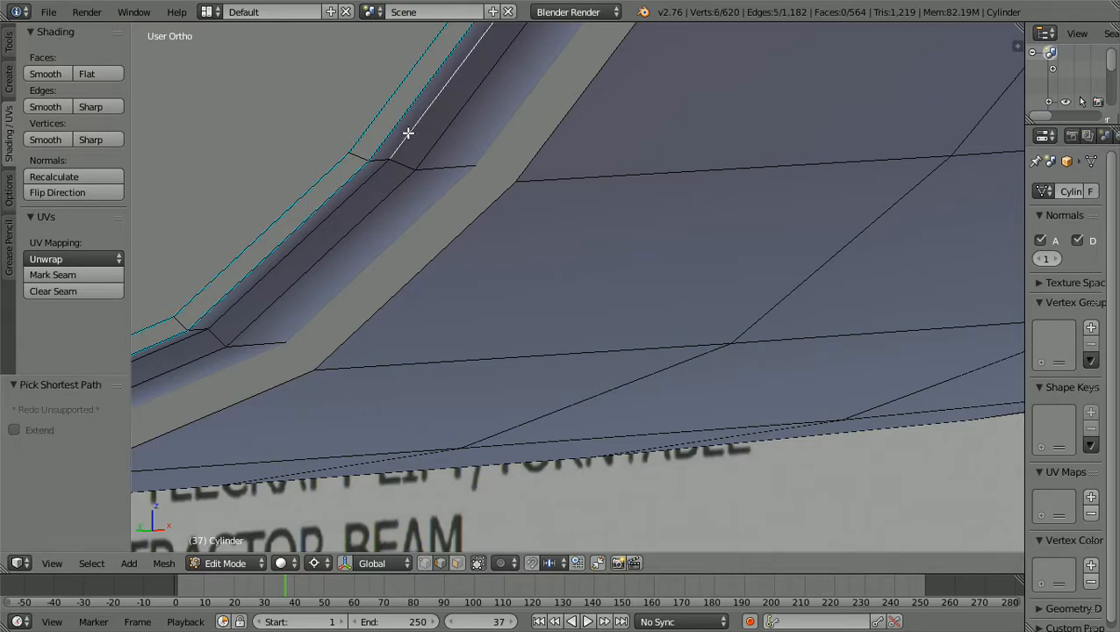
# Add the parallel outer edge path of the groove along the same five segments to the selection
pyautogui.scroll(-8, 409, 132)
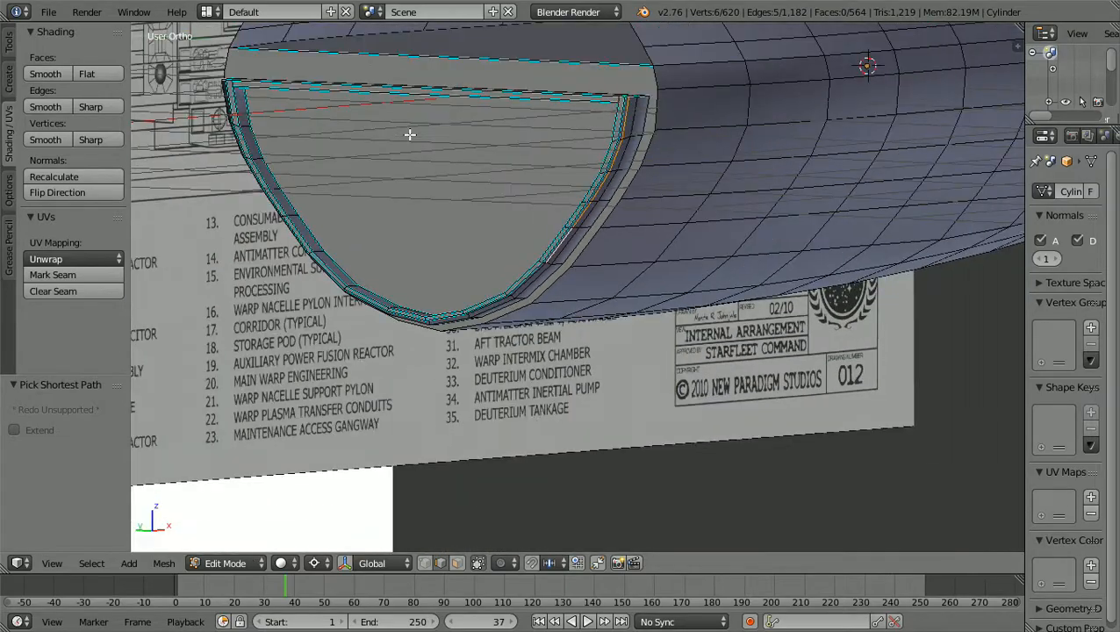
pyautogui.scroll(8, 408, 132)
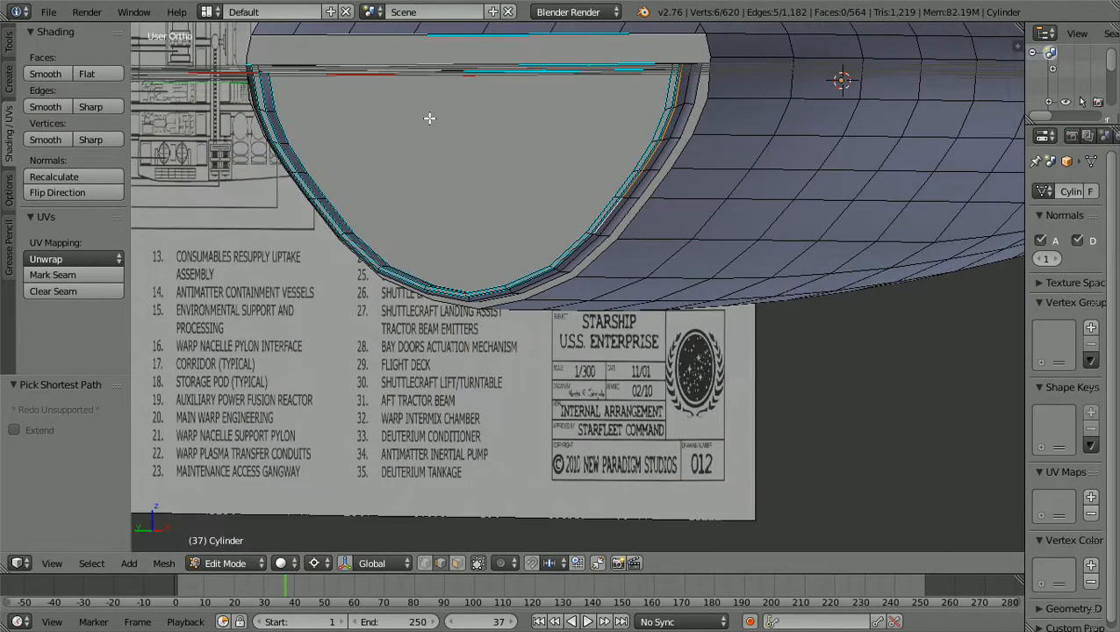
pyautogui.keyDown('shift'); pyautogui.scroll(-3, 431, 114); pyautogui.keyUp('shift')
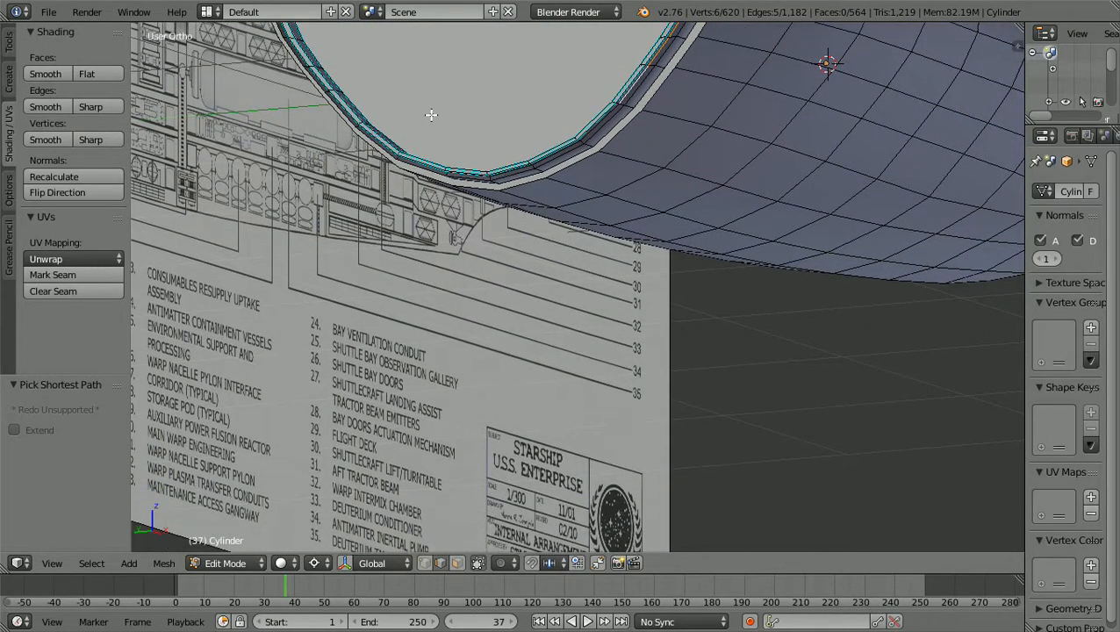
pyautogui.keyDown('shift'); pyautogui.scroll(6, 431, 115); pyautogui.keyUp('shift')
pyautogui.keyDown('shift'); pyautogui.scroll(4, 431, 115); pyautogui.keyUp('shift')
pyautogui.scroll(1, 431, 115)
pyautogui.keyDown('ctrl'); pyautogui.scroll(2, 431, 115); pyautogui.keyUp('ctrl')
pyautogui.scroll(3, 431, 115)
pyautogui.keyDown('shift'); pyautogui.scroll(2, 432, 115); pyautogui.keyUp('shift')
pyautogui.keyDown('shift'); pyautogui.scroll(5, 431, 115); pyautogui.keyUp('shift')
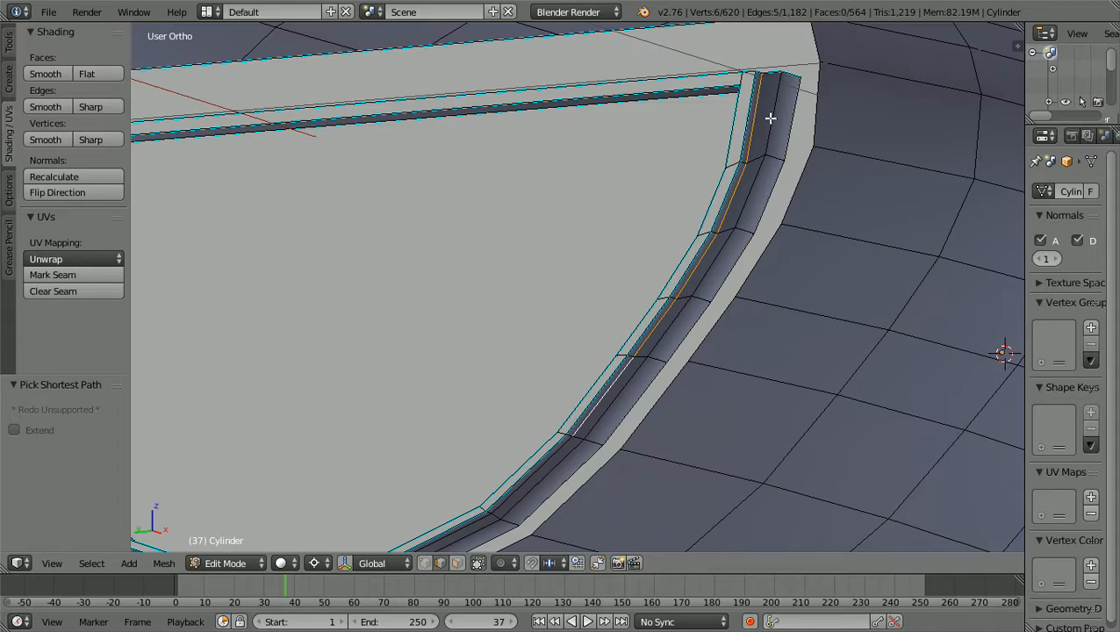
pyautogui.keyDown('shift'); pyautogui.click(772, 117); pyautogui.keyUp('shift')
pyautogui.keyDown('ctrl'); pyautogui.click(617, 395); pyautogui.keyUp('ctrl')
pyautogui.keyDown('shift'); pyautogui.scroll(-4, 618, 395); pyautogui.keyUp('shift')
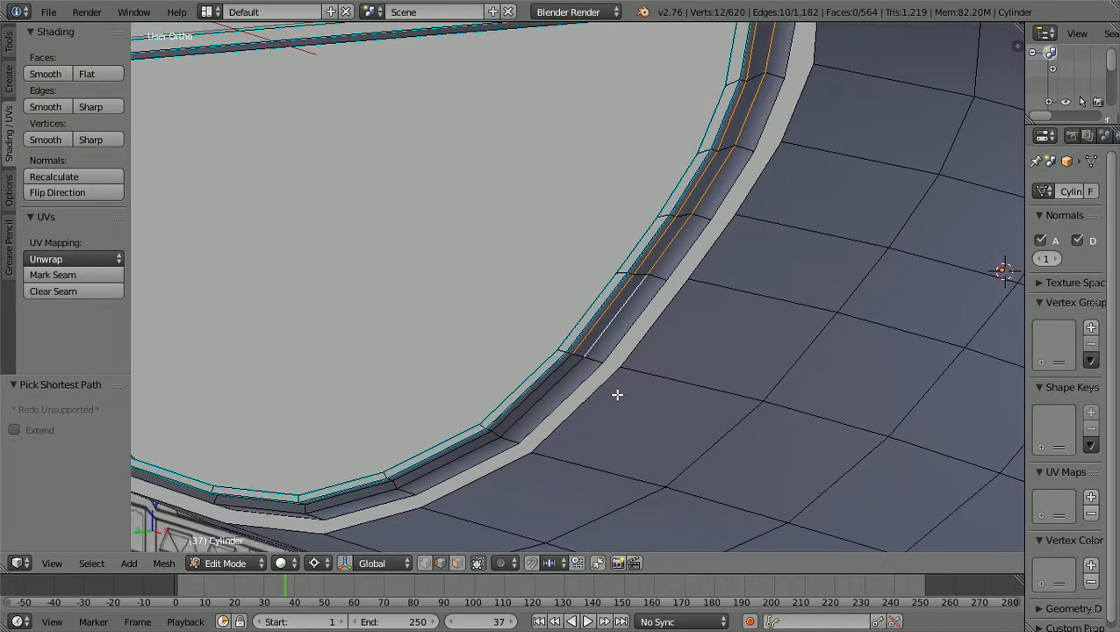
# Try to extend both selected groove edge paths to the frame's lowest point with shortest-path selection
pyautogui.scroll(-2, 617, 395)
pyautogui.scroll(8, 632, 369)
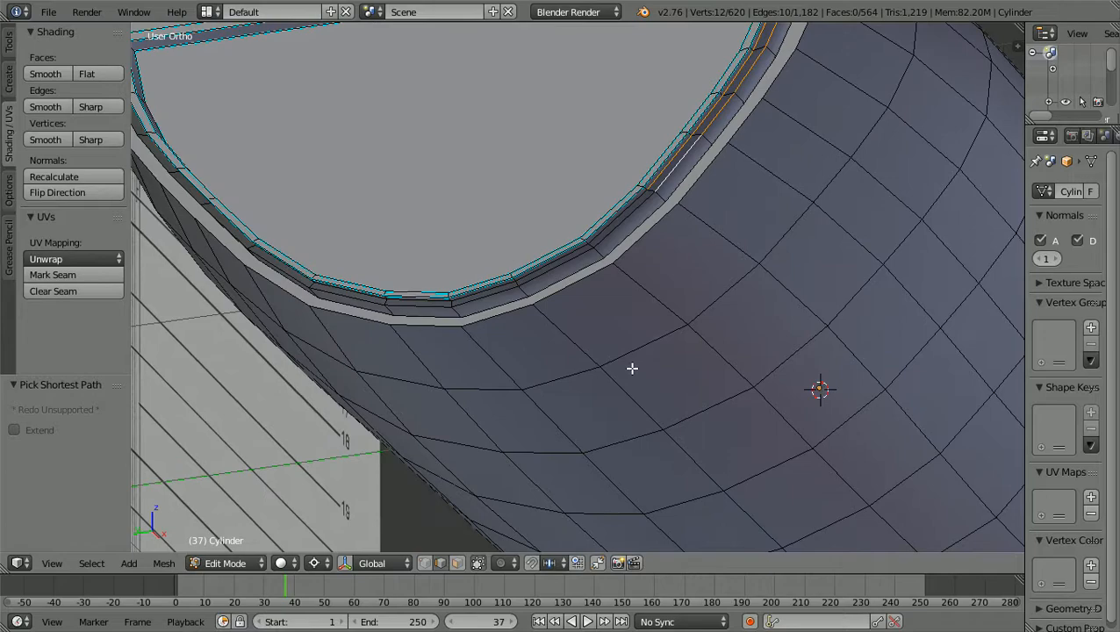
pyautogui.keyDown('ctrl'); pyautogui.scroll(-4, 632, 369); pyautogui.keyUp('ctrl')
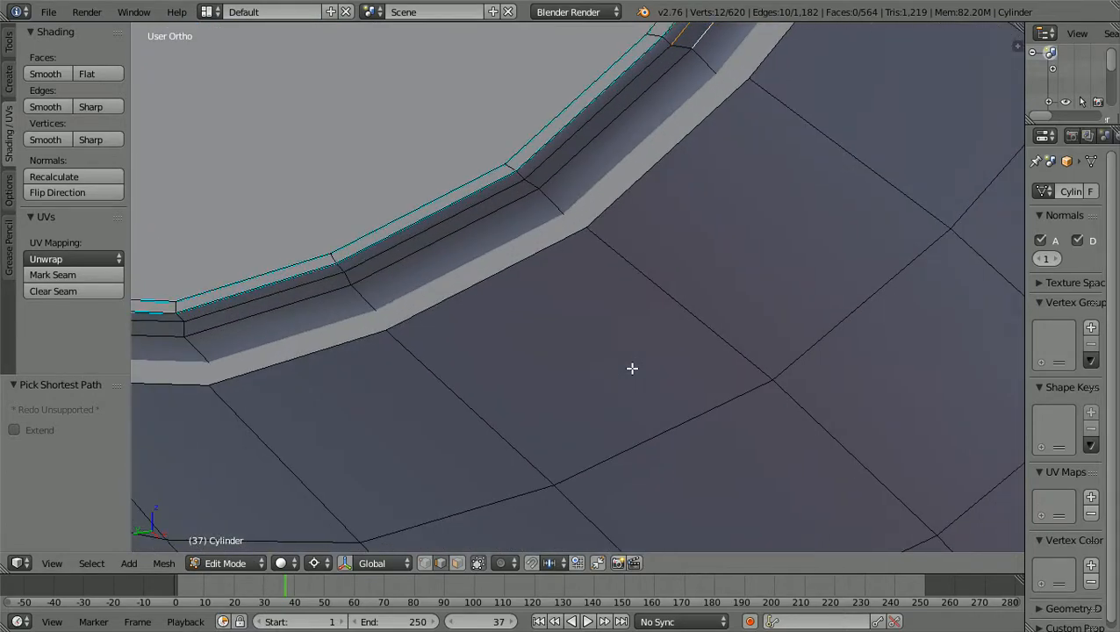
pyautogui.keyDown('ctrl'); pyautogui.rightClick(245, 302); pyautogui.keyUp('ctrl')
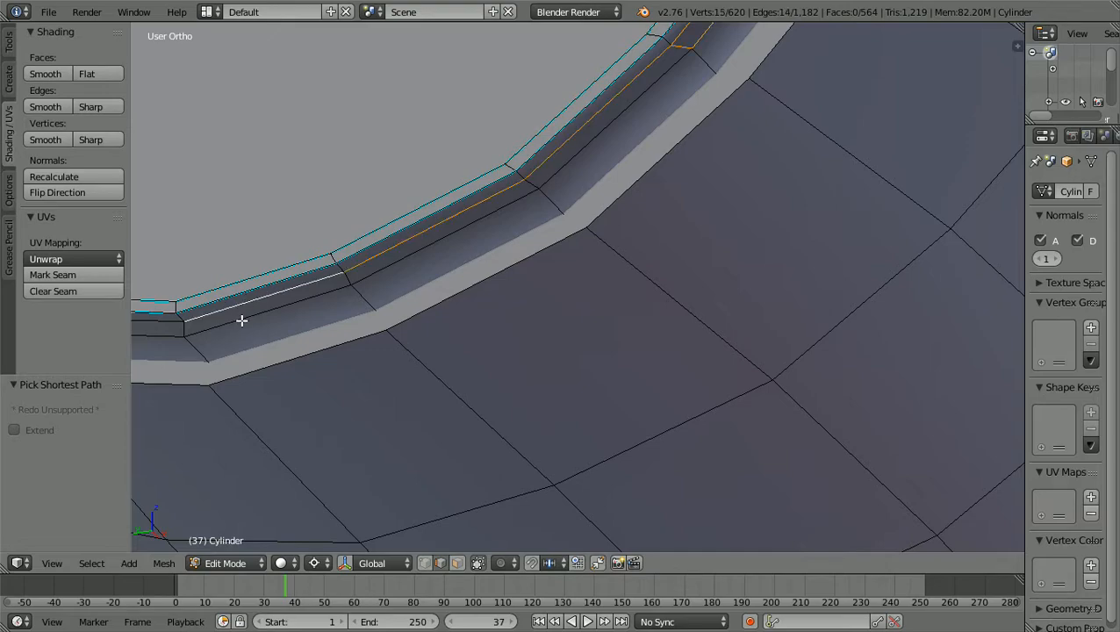
pyautogui.keyDown('ctrl'); pyautogui.rightClick(241, 319); pyautogui.keyUp('ctrl')
pyautogui.scroll(-4, 242, 319)
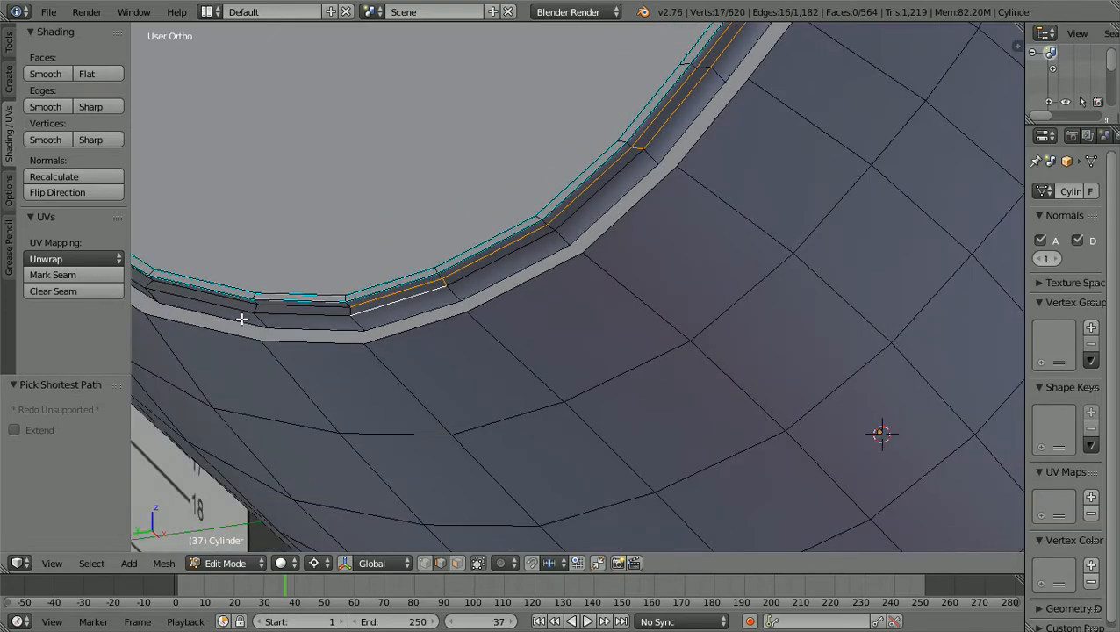
pyautogui.hotkey('ctrl', 'z')
pyautogui.hotkey('ctrl', 'z')
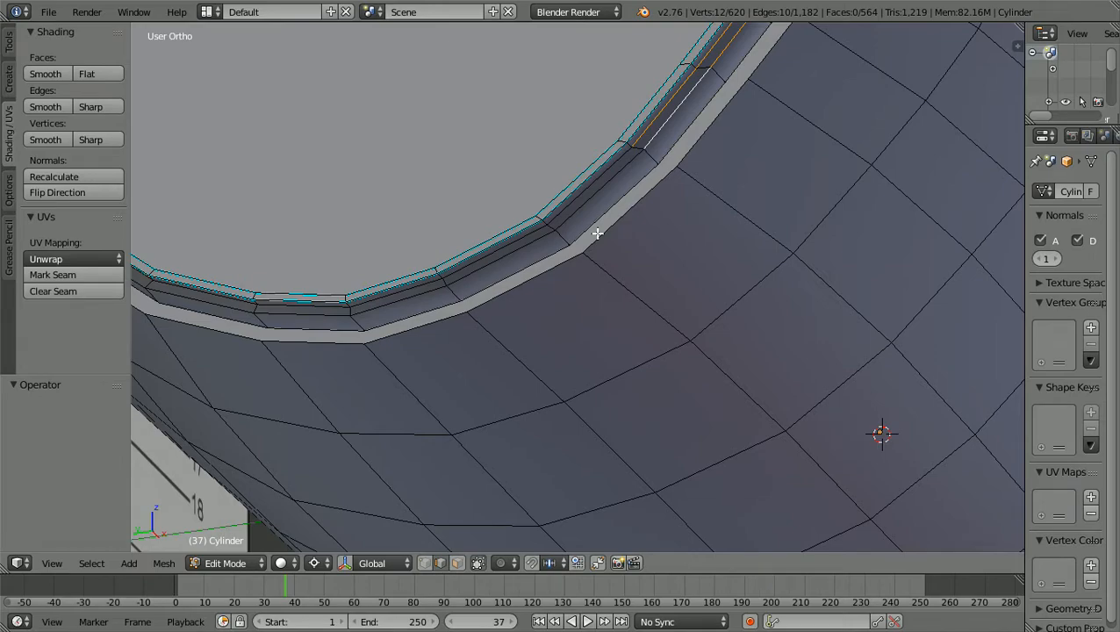
# Add the next four pairs of groove edges around the bottom of the frame to the selection one by one
pyautogui.keyDown('shift'); pyautogui.click(589, 187); pyautogui.keyUp('shift')
pyautogui.keyDown('shift'); pyautogui.click(562, 222); pyautogui.keyUp('shift')
pyautogui.keyDown('shift'); pyautogui.click(530, 236); pyautogui.keyUp('shift')
pyautogui.keyDown('shift'); pyautogui.click(520, 238); pyautogui.keyUp('shift')
pyautogui.keyDown('shift'); pyautogui.click(406, 291); pyautogui.keyUp('shift')
pyautogui.keyDown('shift'); pyautogui.click(335, 316); pyautogui.keyUp('shift')
pyautogui.keyDown('shift'); pyautogui.click(324, 313); pyautogui.keyUp('shift')
pyautogui.keyDown('shift'); pyautogui.click(321, 306); pyautogui.keyUp('shift')
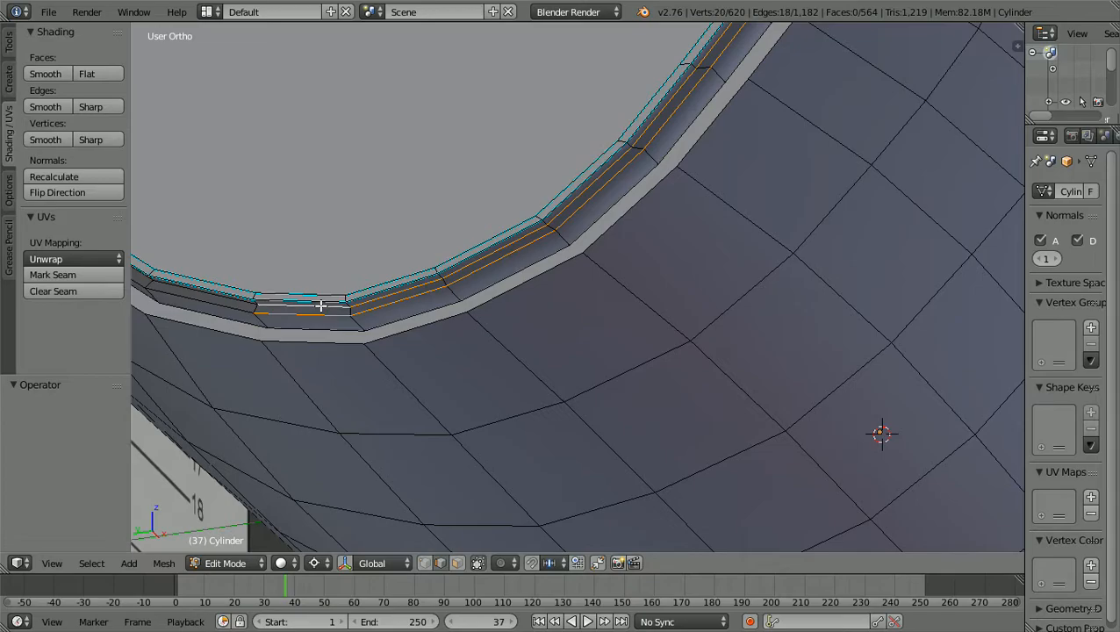
# Add the next three pairs of groove edges rising along the frame's opposite side to the selection
pyautogui.moveTo(325, 304); pyautogui.dragTo(427, 335, button='middle')
pyautogui.scroll(5, 428, 336)
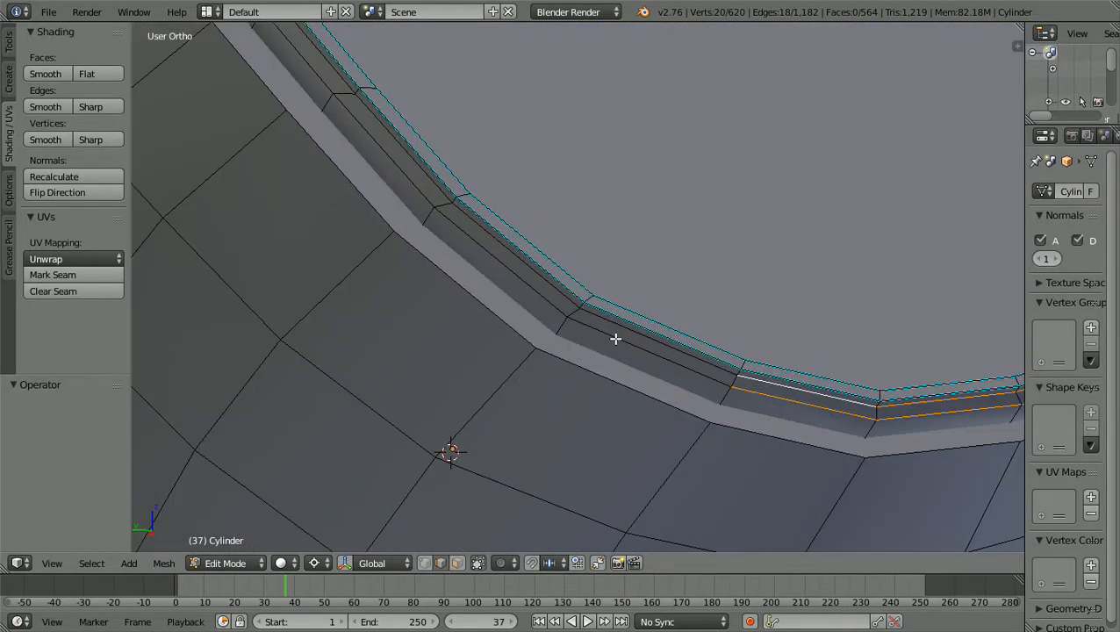
pyautogui.keyDown('shift'); pyautogui.click(619, 337); pyautogui.keyUp('shift')
pyautogui.keyDown('shift'); pyautogui.click(604, 317); pyautogui.keyUp('shift')
pyautogui.keyDown('shift'); pyautogui.click(513, 273); pyautogui.keyUp('shift')
pyautogui.keyDown('shift'); pyautogui.click(526, 264); pyautogui.keyUp('shift')
pyautogui.keyDown('shift'); pyautogui.click(420, 189); pyautogui.keyUp('shift')
pyautogui.keyDown('shift'); pyautogui.click(425, 178); pyautogui.keyUp('shift')
# Add the remaining four pairs of groove edges up to the frame's opposite upper corner to the selection
pyautogui.moveTo(425, 177); pyautogui.dragTo(485, 257, button='middle')
pyautogui.scroll(2, 486, 258)
pyautogui.scroll(1, 494, 267)
pyautogui.keyDown('shift'); pyautogui.click(627, 385); pyautogui.keyUp('shift')
pyautogui.keyDown('shift'); pyautogui.click(630, 387); pyautogui.keyUp('shift')
pyautogui.keyDown('shift'); pyautogui.click(562, 318); pyautogui.keyUp('shift')
pyautogui.keyDown('shift'); pyautogui.click(539, 256); pyautogui.keyUp('shift')
pyautogui.keyDown('shift'); pyautogui.click(522, 216); pyautogui.keyUp('shift')
pyautogui.keyDown('shift'); pyautogui.click(530, 220); pyautogui.keyUp('shift')
pyautogui.keyDown('shift'); pyautogui.click(467, 121); pyautogui.keyUp('shift')
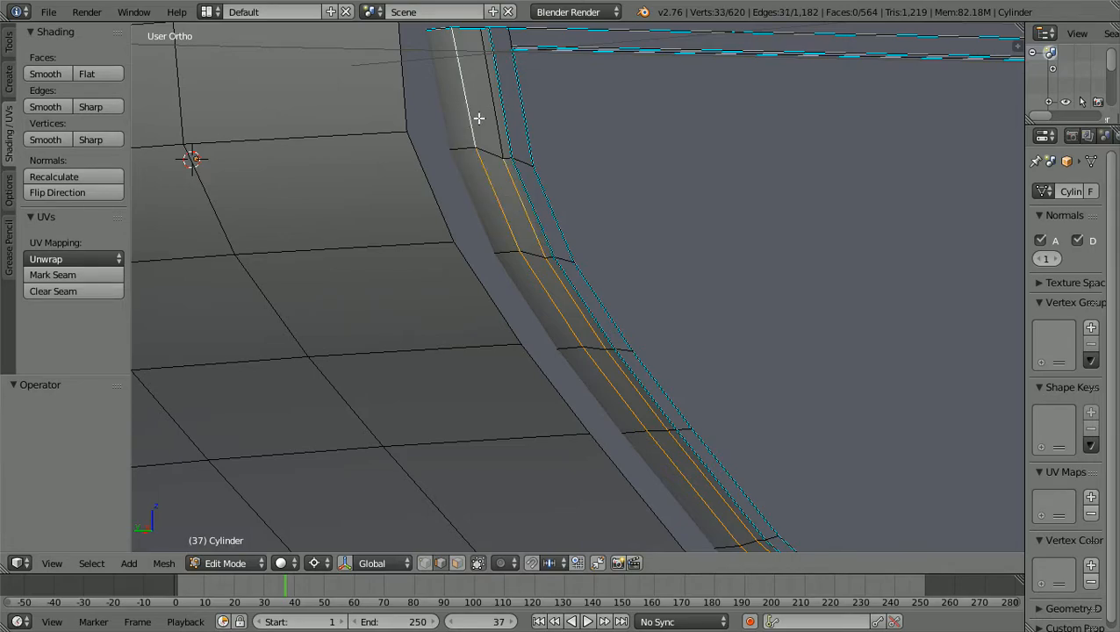
pyautogui.keyDown('shift'); pyautogui.click(494, 124); pyautogui.keyUp('shift')
# Mark the two selected groove edge paths as sharp and clear the selection
pyautogui.scroll(-4, 452, 172)
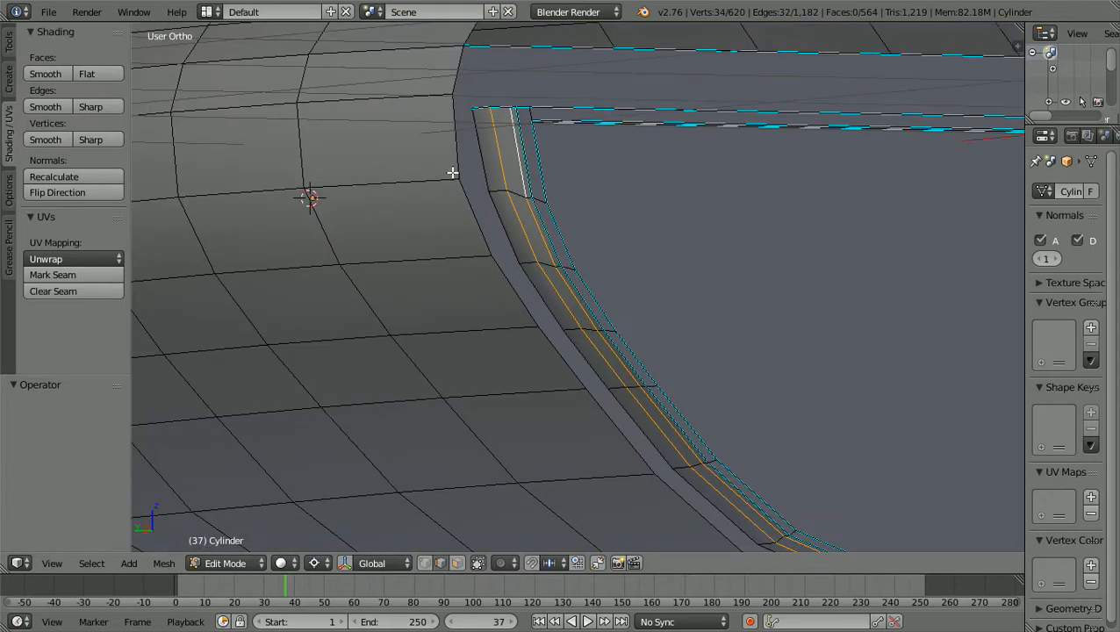
pyautogui.click(91, 106)
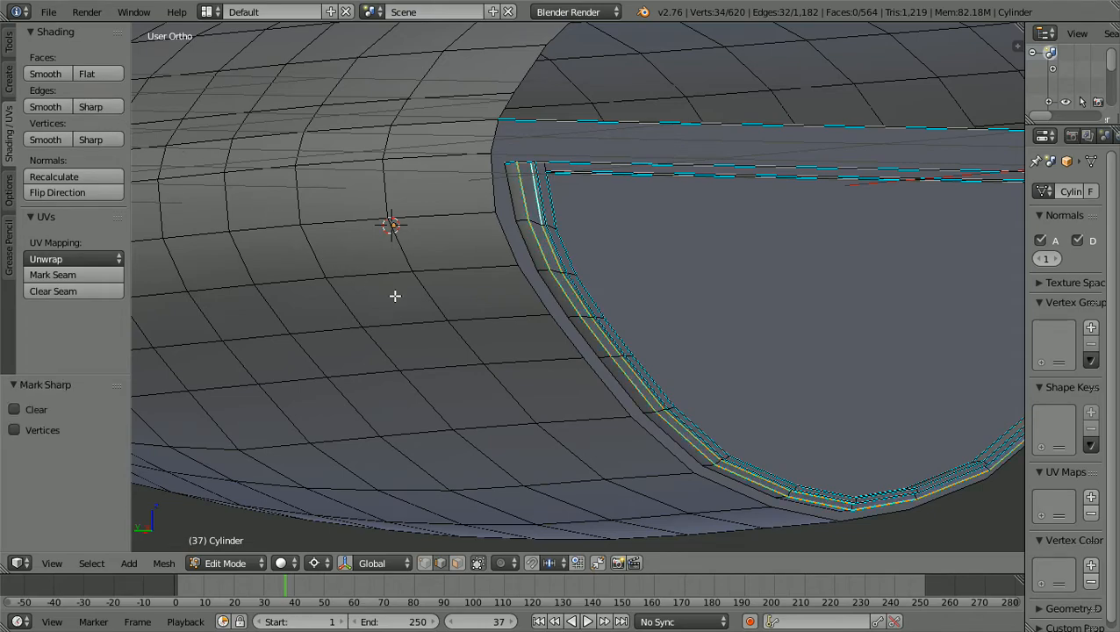
pyautogui.press('a')
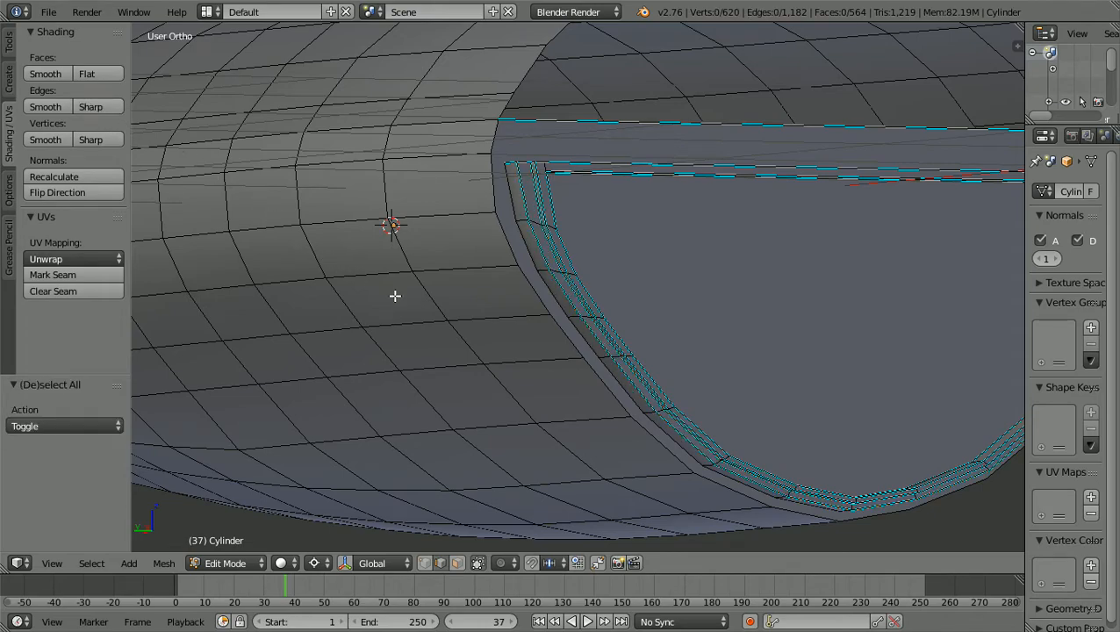
# Inspect the marked groove edges, switch to Object Mode and examine the shading around the frame's curved groove
pyautogui.scroll(-4, 395, 296)
pyautogui.scroll(4, 641, 355)
pyautogui.scroll(6, 640, 354)
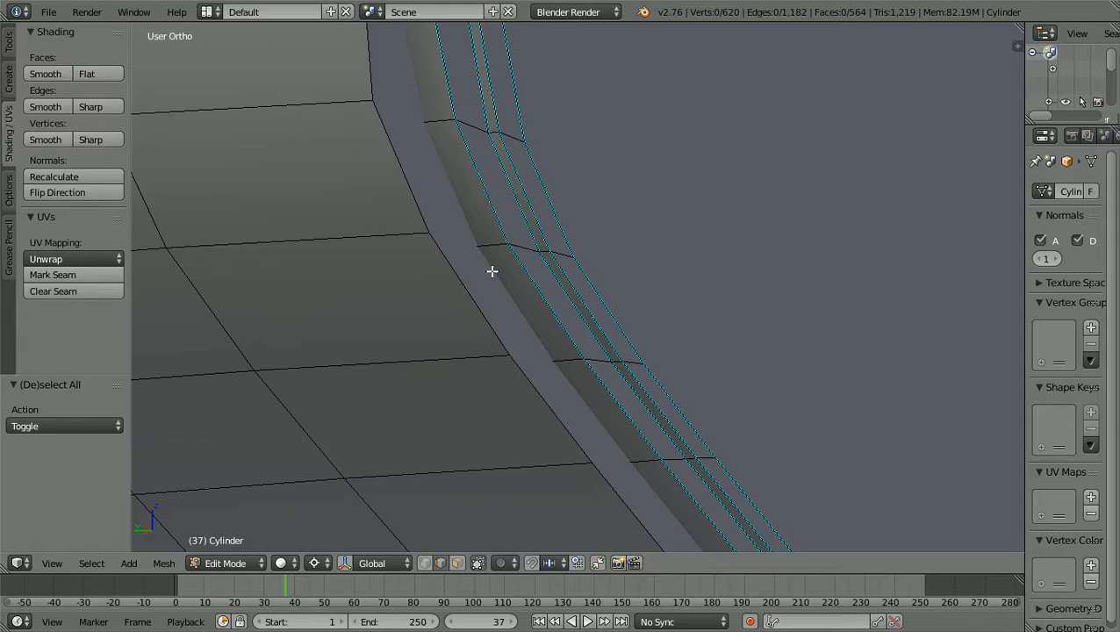
pyautogui.scroll(-4, 492, 272)
pyautogui.scroll(-1, 536, 342)
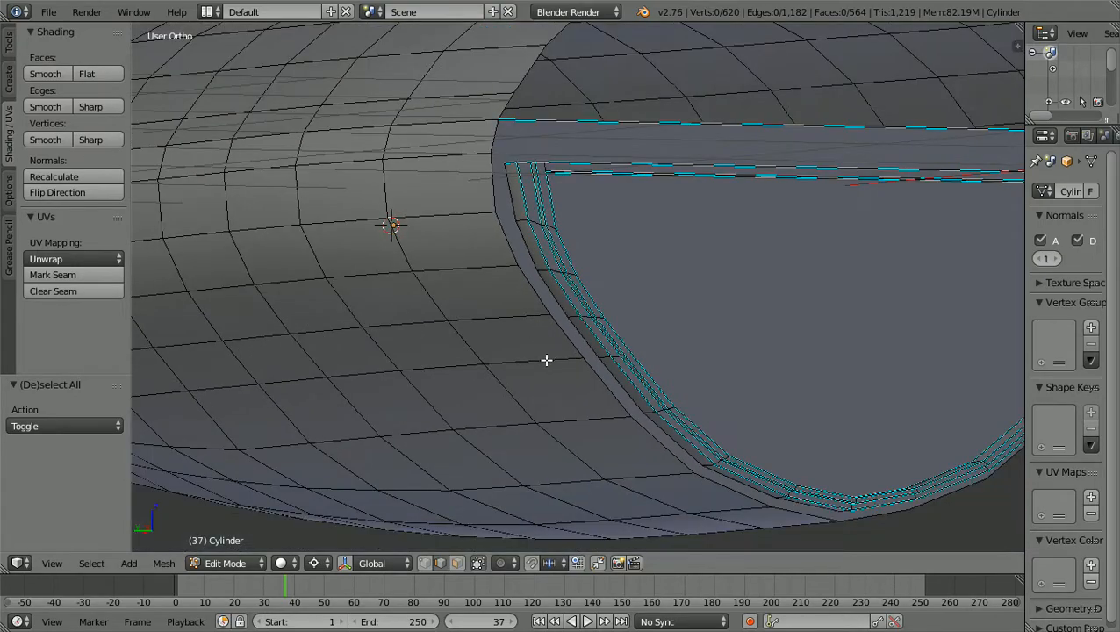
pyautogui.scroll(-3, 537, 362)
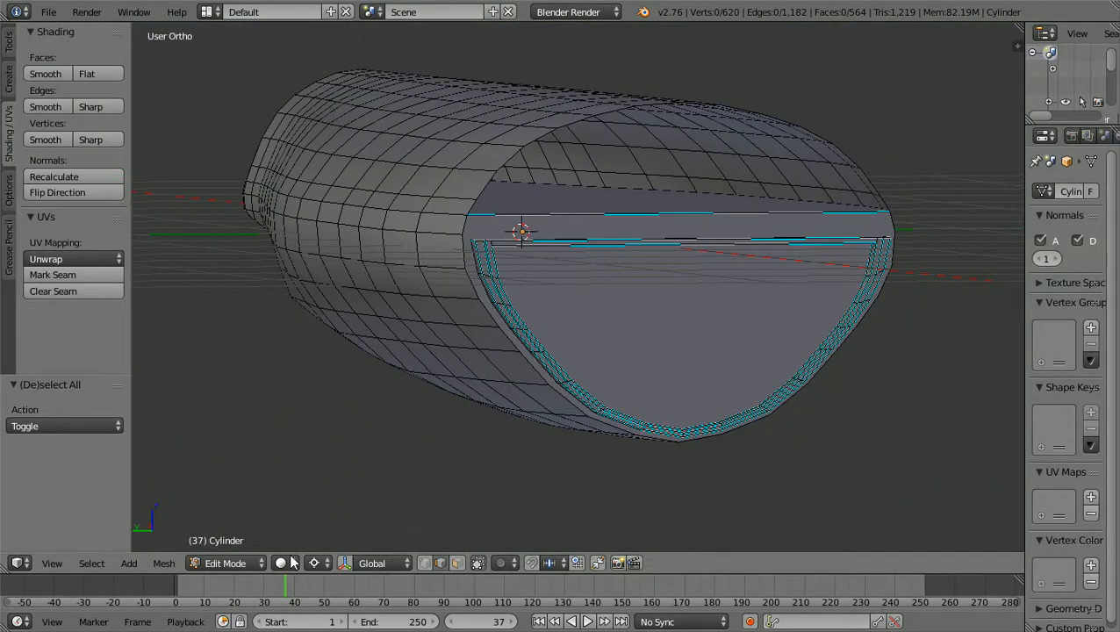
pyautogui.click(254, 562)
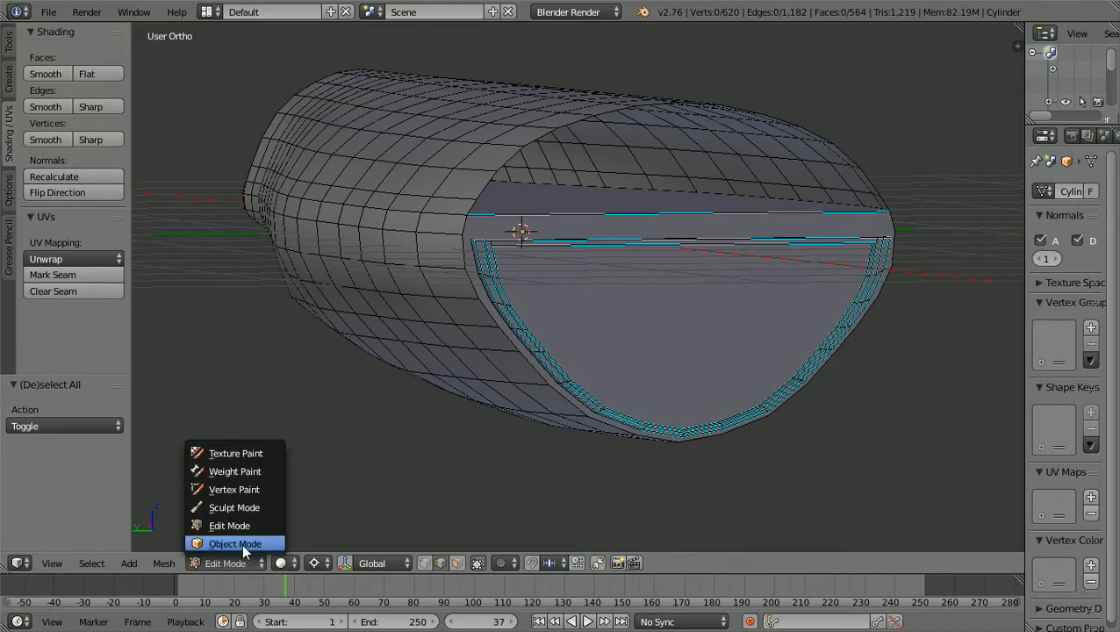
pyautogui.click(242, 543)
pyautogui.moveTo(434, 488); pyautogui.dragTo(488, 463, button='middle')
pyautogui.scroll(4, 487, 464)
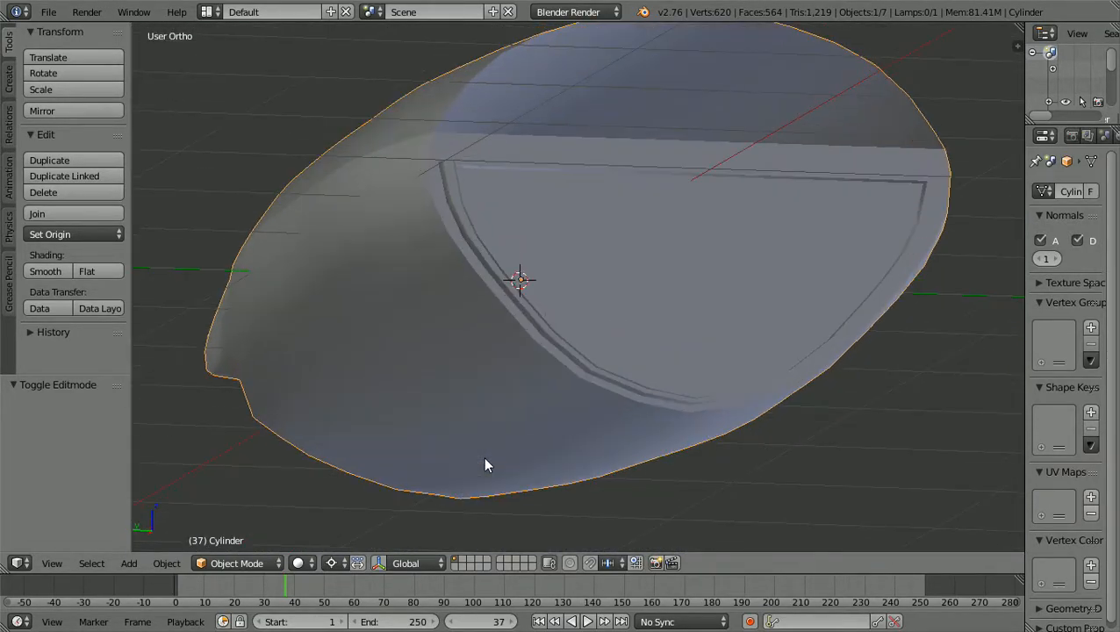
pyautogui.scroll(-3, 485, 460)
pyautogui.moveTo(485, 460); pyautogui.dragTo(485, 466, button='middle')
pyautogui.scroll(2, 484, 463)
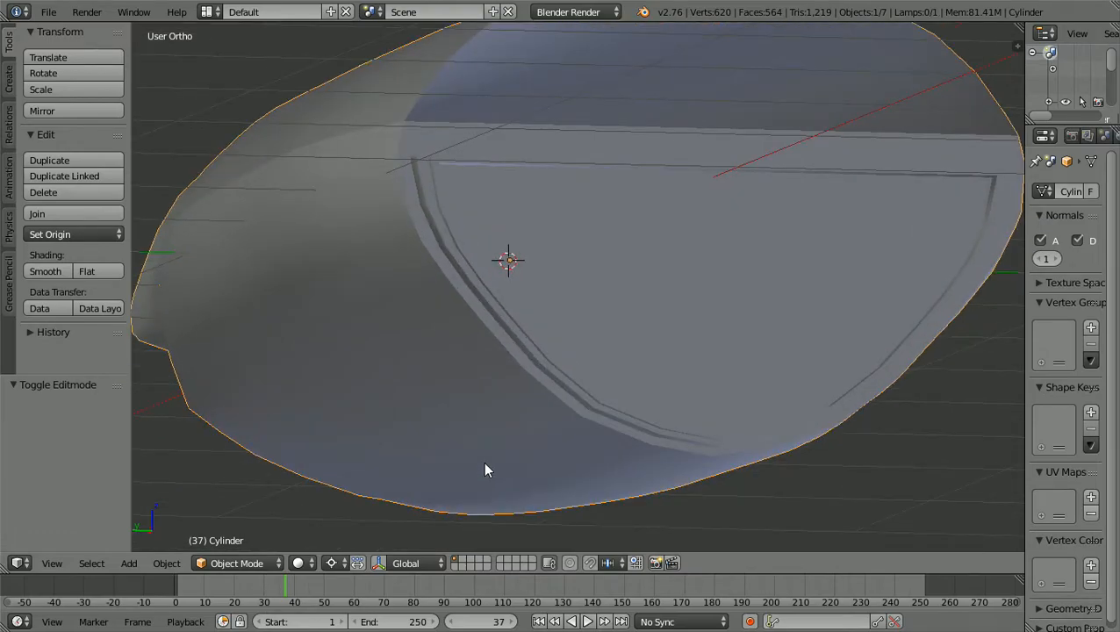
pyautogui.scroll(3, 485, 465)
pyautogui.scroll(-1, 485, 463)
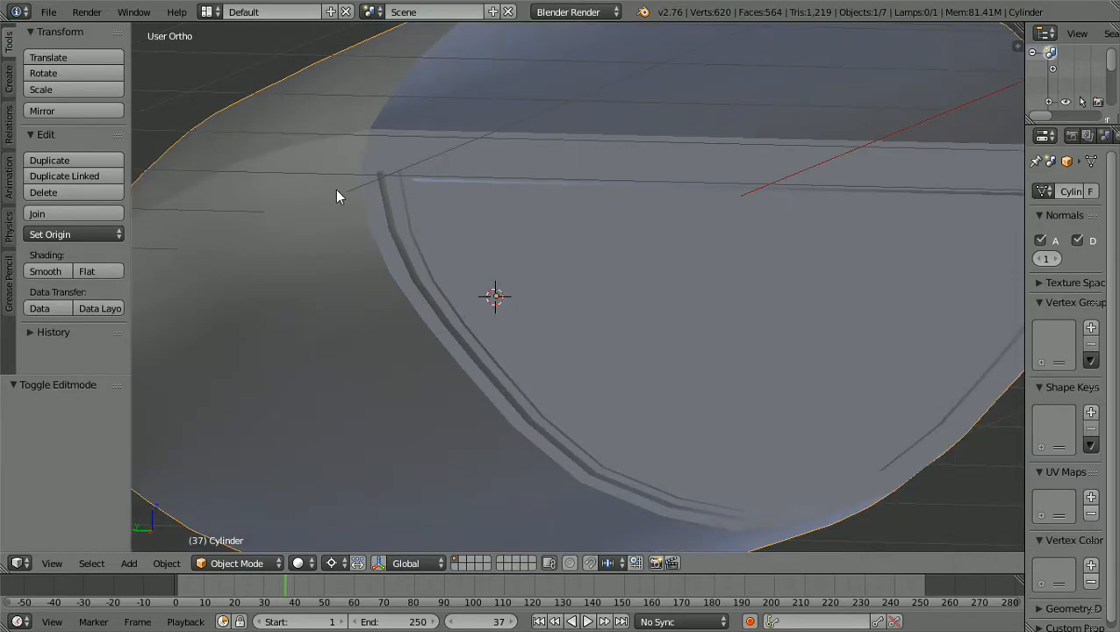
pyautogui.scroll(-4, 366, 142)
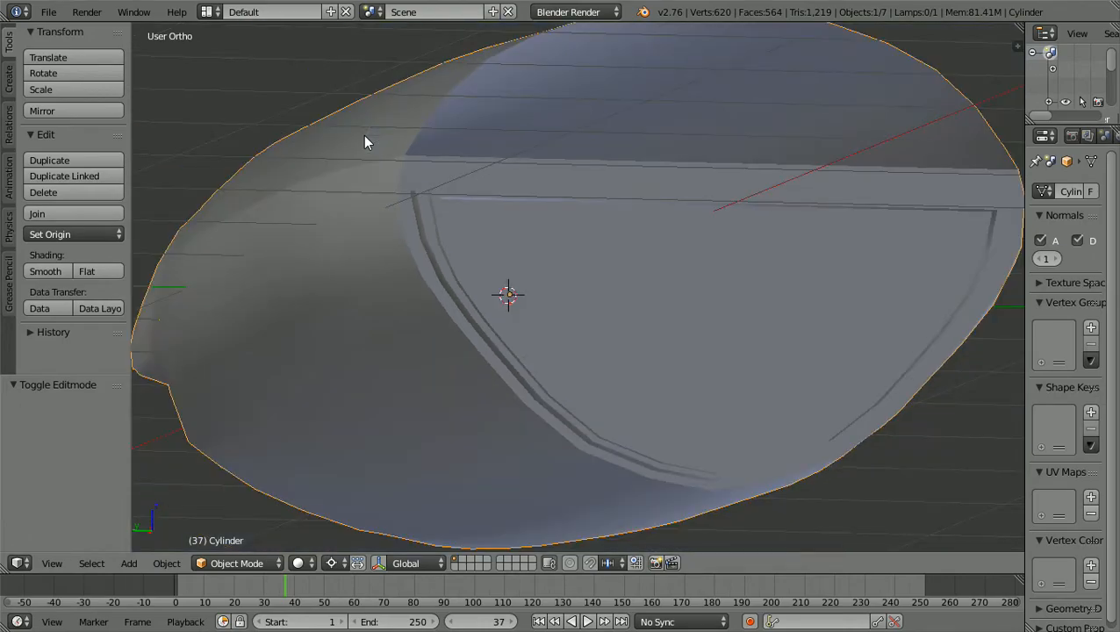
# Open the hull mesh in Edit Mode and mark the upper arc of its front rim as sharp
pyautogui.scroll(-1, 548, 125)
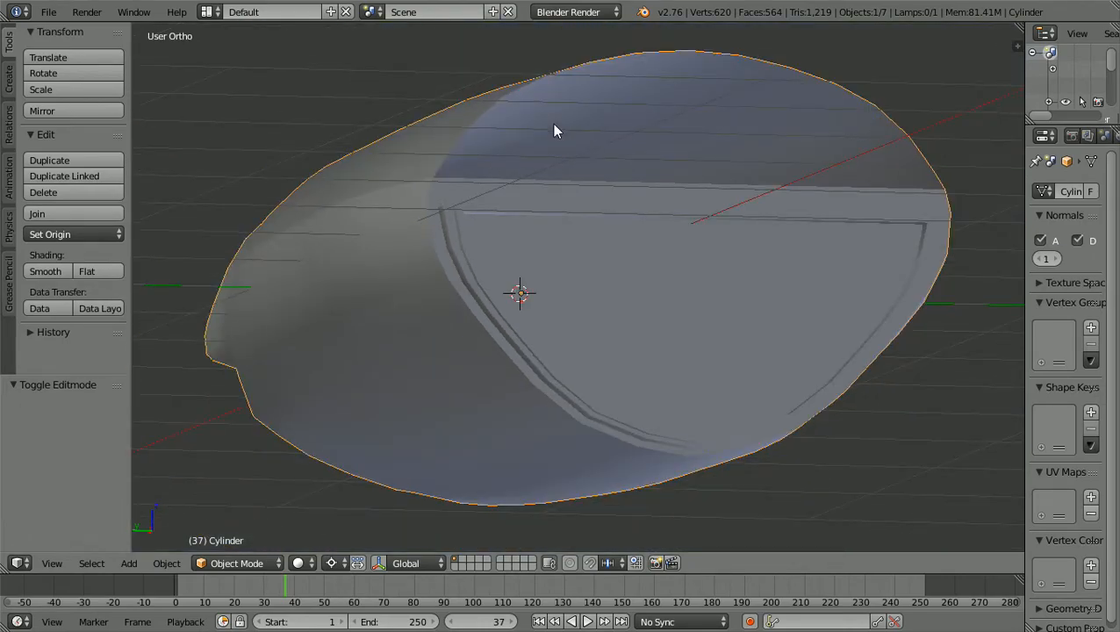
pyautogui.scroll(2, 554, 156)
pyautogui.scroll(-2, 554, 155)
pyautogui.scroll(1, 544, 261)
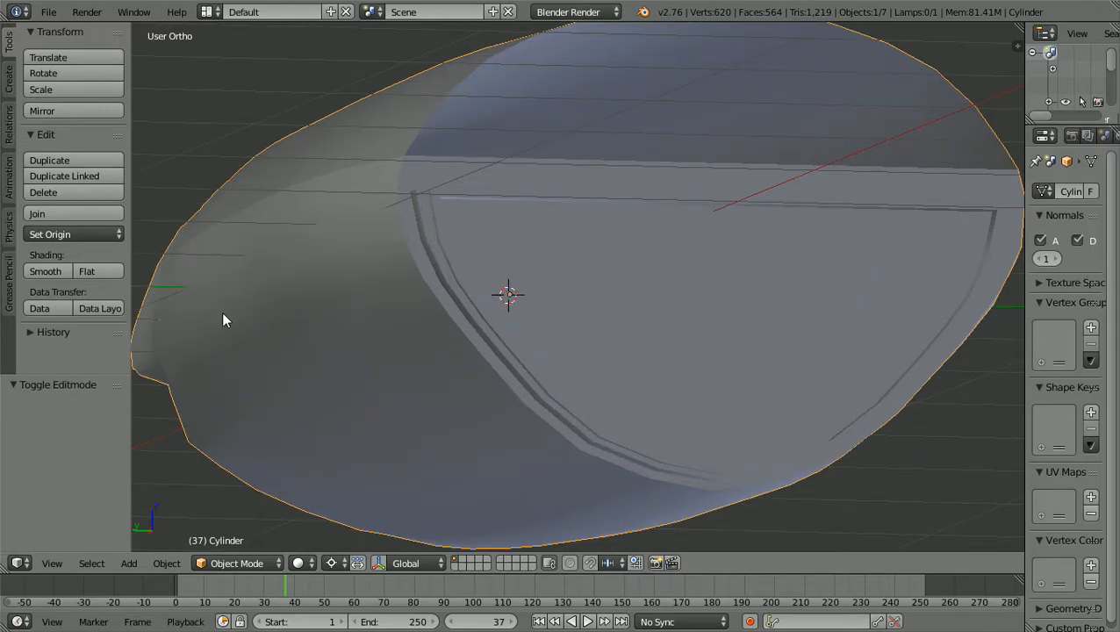
pyautogui.press('a')
pyautogui.rightClick(278, 373)
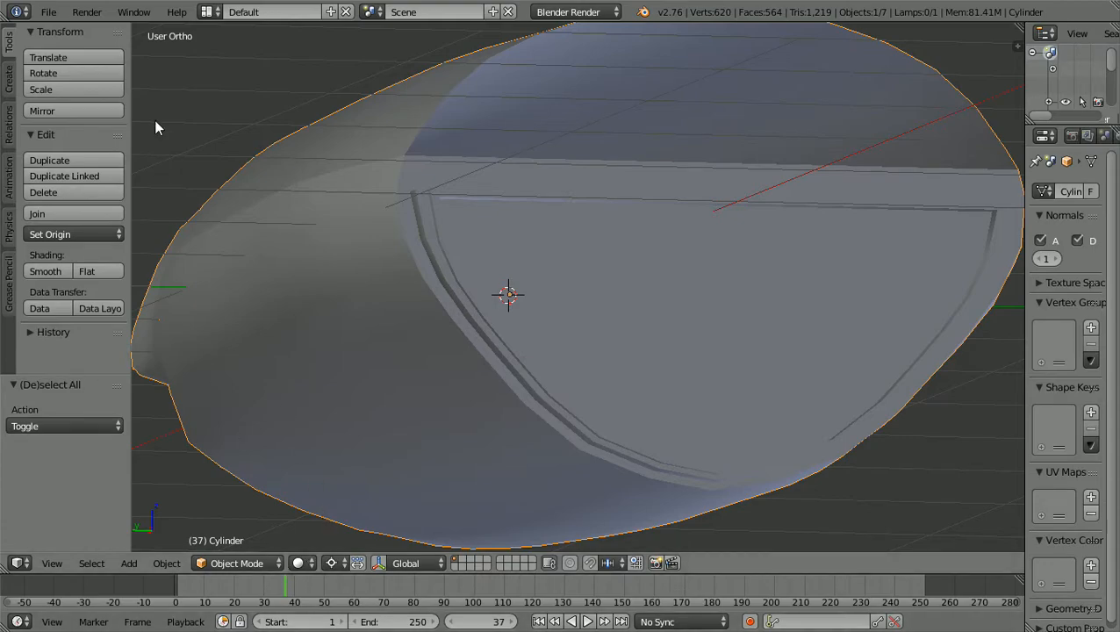
pyautogui.click(274, 559)
pyautogui.click(264, 527)
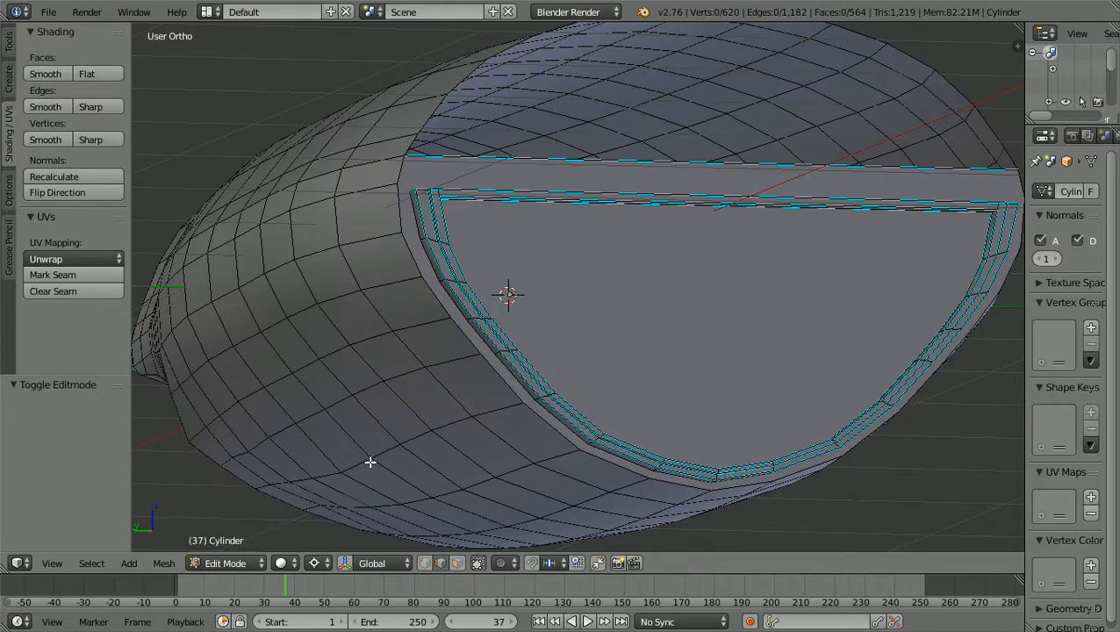
pyautogui.keyDown('alt'); pyautogui.rightClick(398, 207); pyautogui.keyUp('alt')
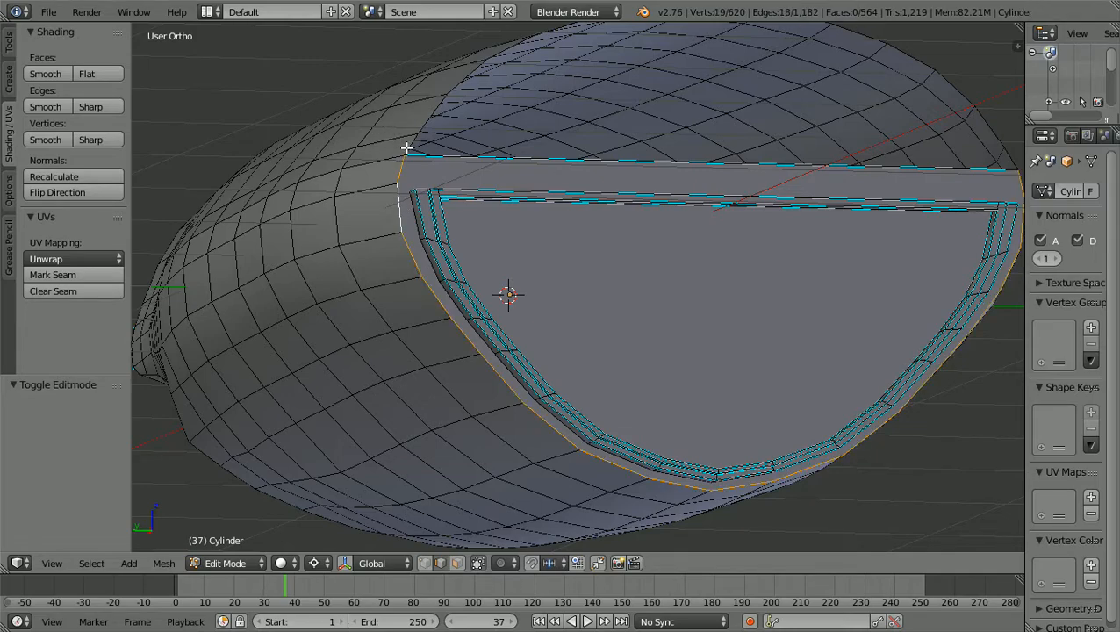
pyautogui.keyDown('alt'); pyautogui.rightClick(427, 119); pyautogui.keyUp('alt')
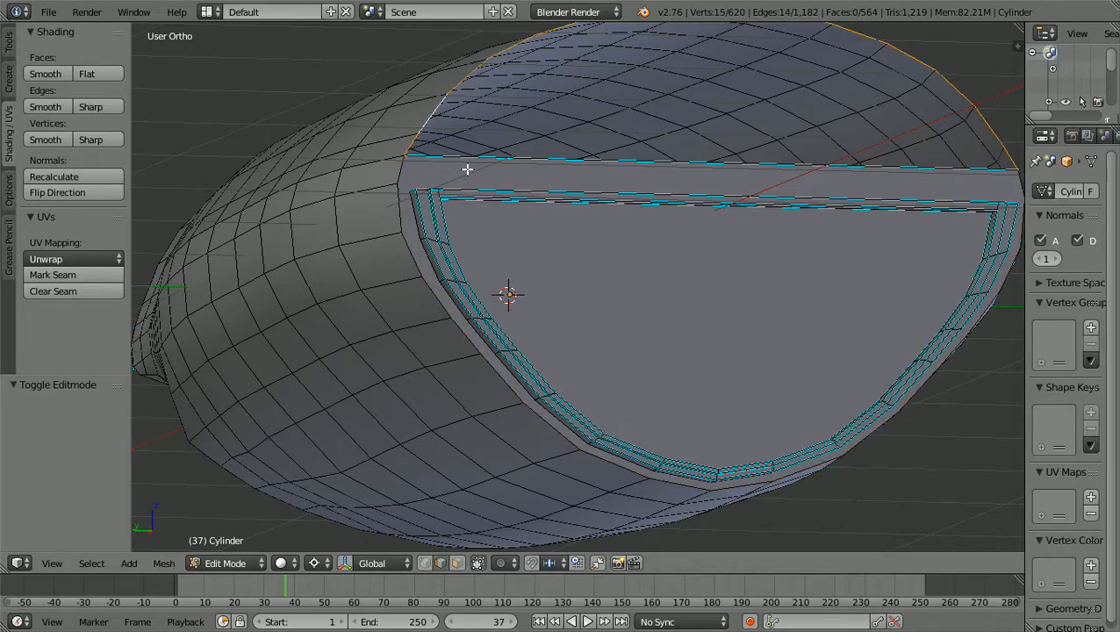
pyautogui.moveTo(467, 170); pyautogui.dragTo(451, 171, button='middle')
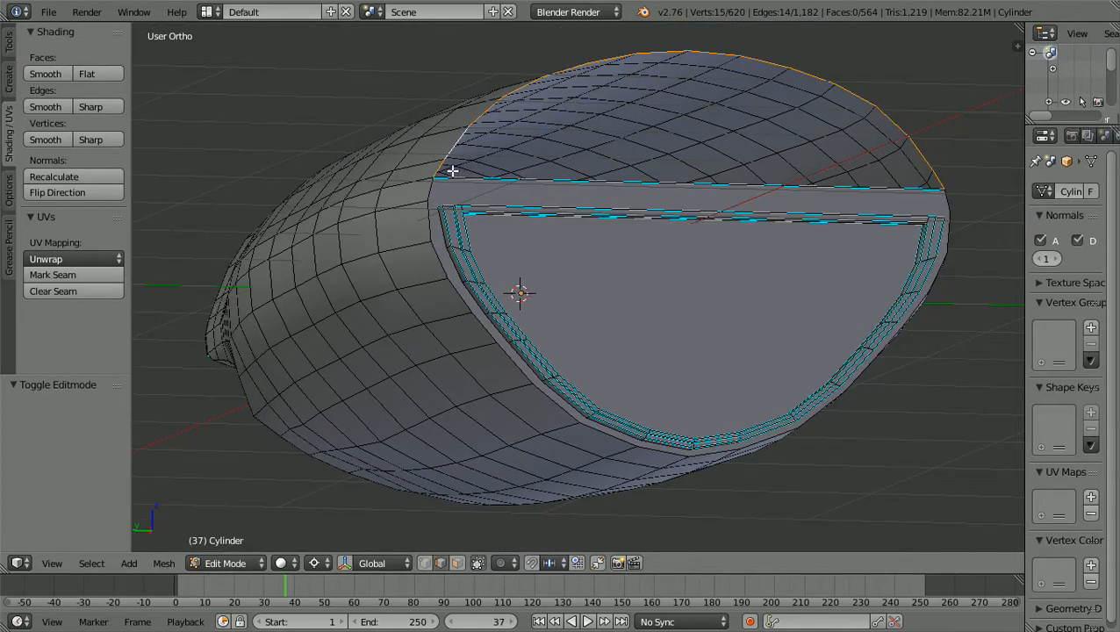
pyautogui.click(88, 107)
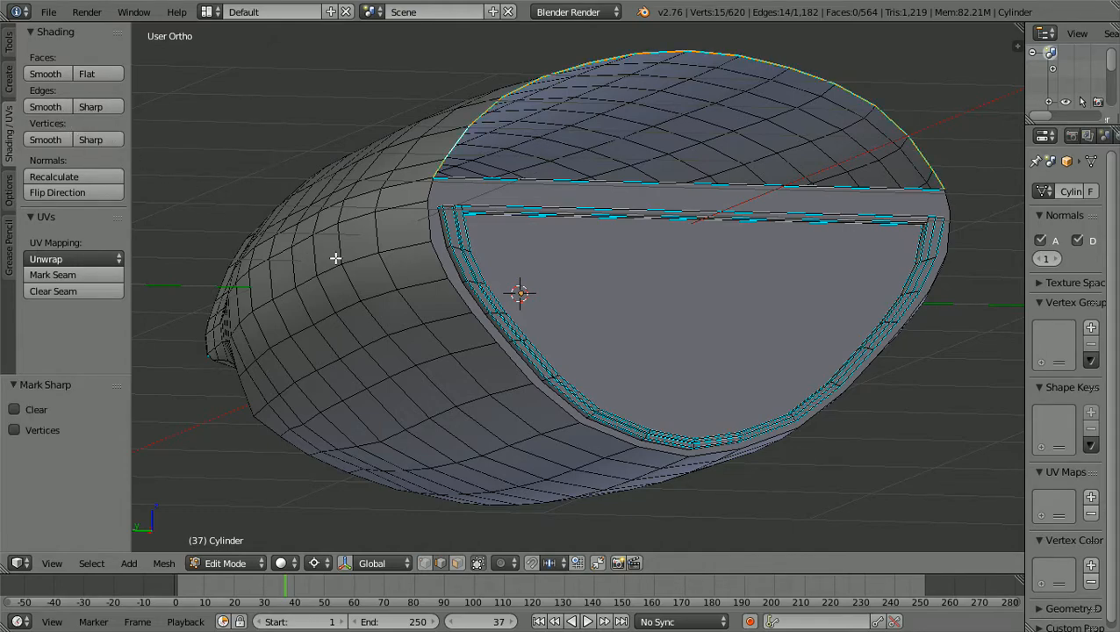
# Mark the lower curved outer edge of the hull's front face as sharp and clear the selection
pyautogui.keyDown('alt'); pyautogui.keyDown('shift'); pyautogui.rightClick(428, 224); pyautogui.keyUp('shift'); pyautogui.keyUp('alt')
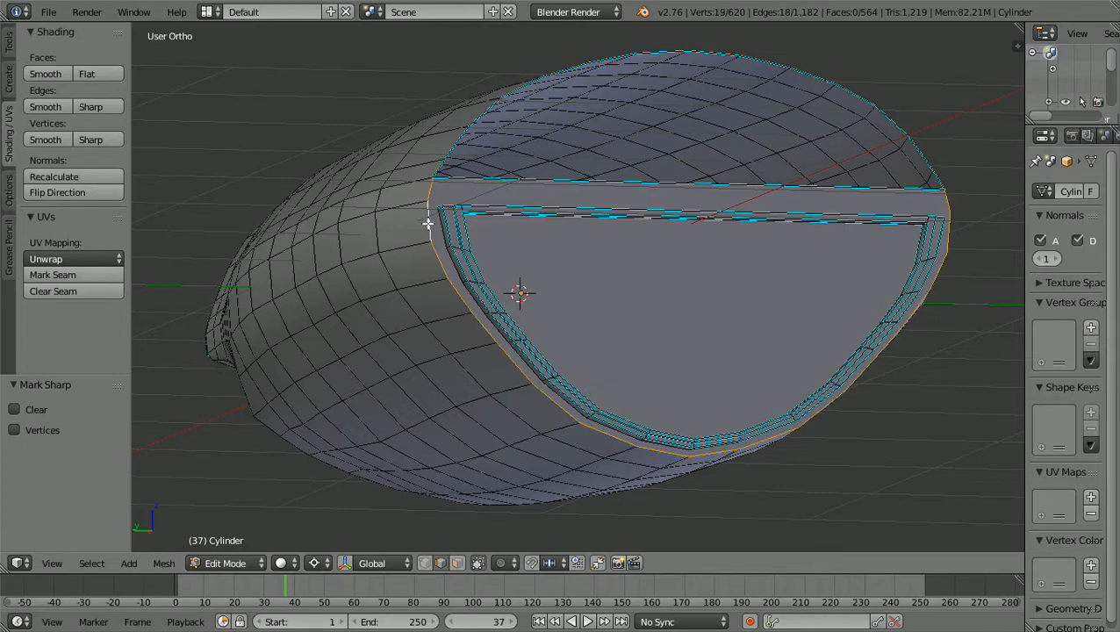
pyautogui.click(104, 106)
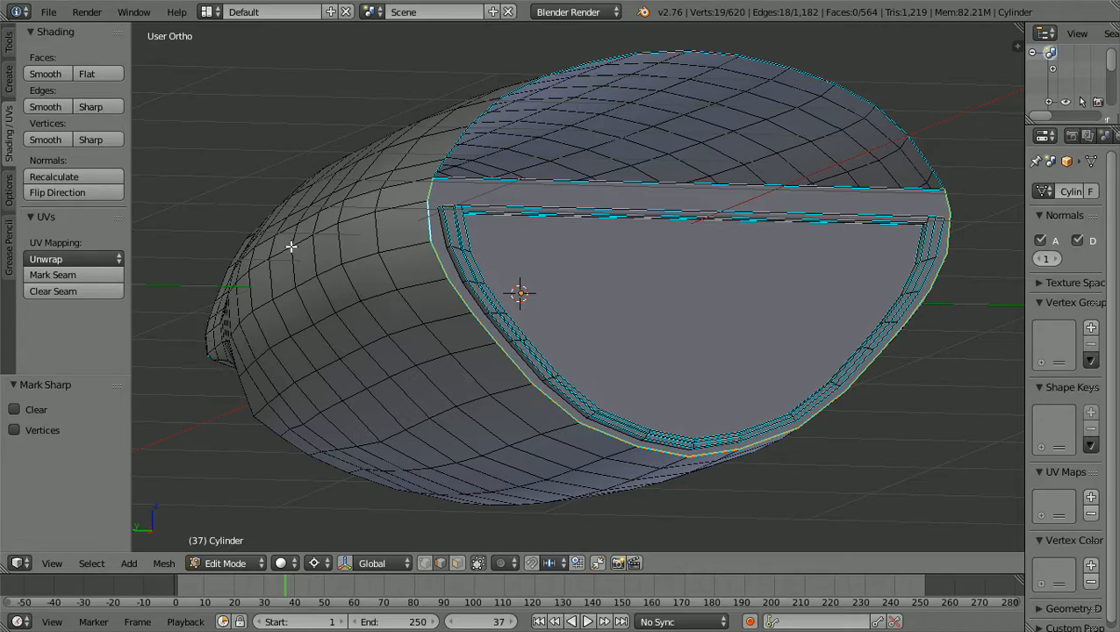
pyautogui.press('a')
pyautogui.scroll(-2, 492, 399)
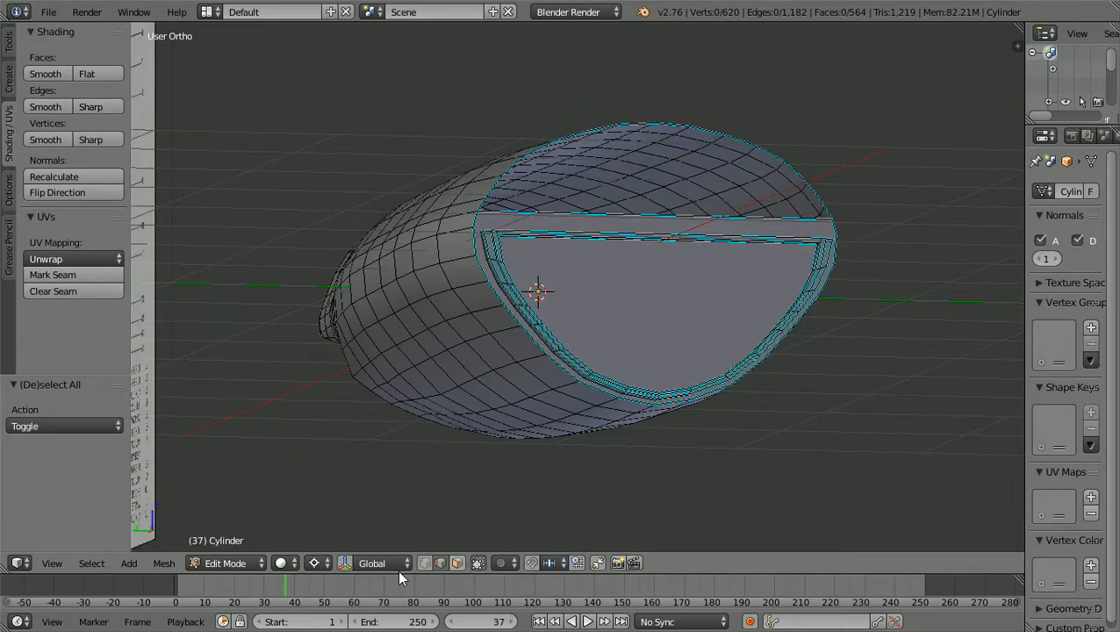
# Switch to Object Mode, deselect the hull and inspect the shading of its front face and rim
pyautogui.click(259, 563)
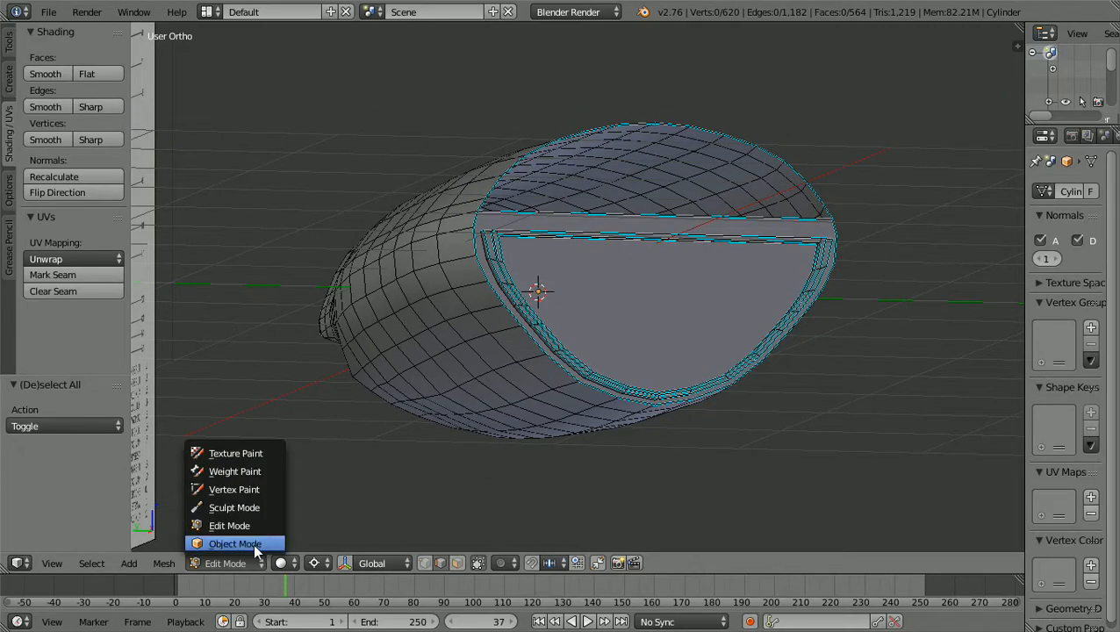
pyautogui.click(252, 544)
pyautogui.moveTo(373, 462); pyautogui.dragTo(342, 476, button='middle')
pyautogui.press('a')
pyautogui.moveTo(465, 461); pyautogui.dragTo(519, 443, button='middle')
pyautogui.scroll(-2, 448, 442)
pyautogui.scroll(-2, 520, 442)
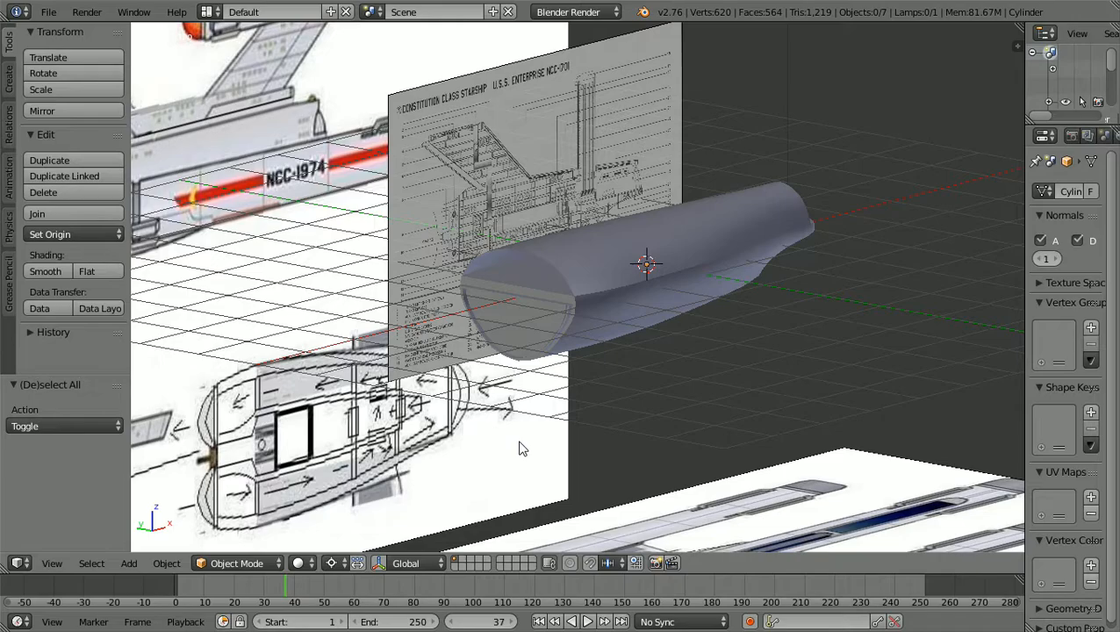
pyautogui.scroll(6, 520, 448)
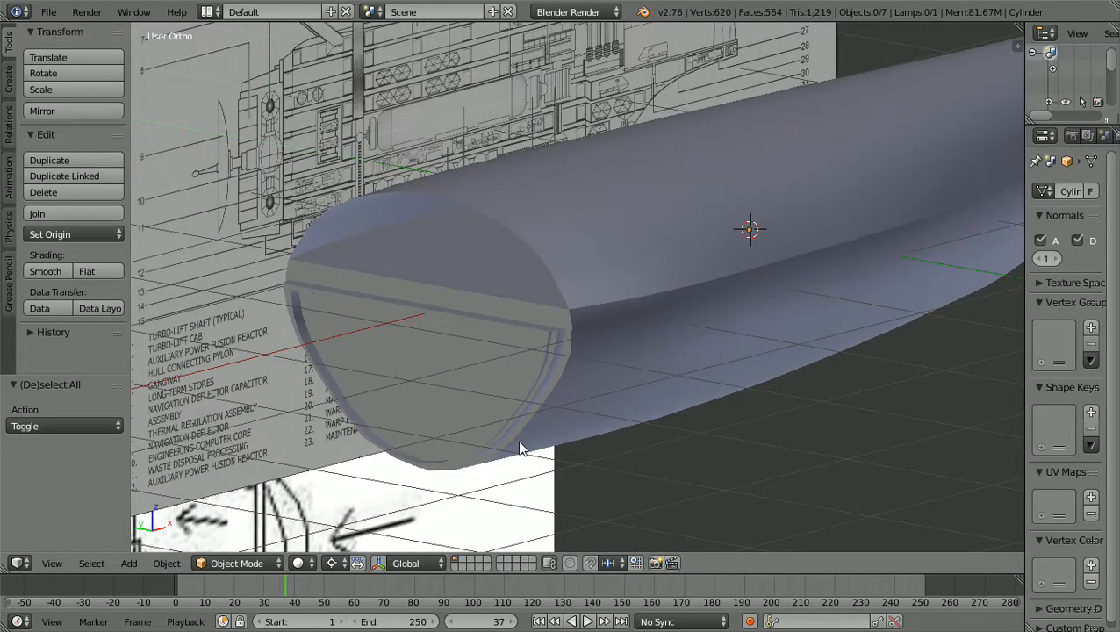
pyautogui.moveTo(617, 399); pyautogui.dragTo(538, 379, button='middle')
# Examine the whole hull's shading from the side and the rear against the reference images
pyautogui.scroll(-5, 537, 378)
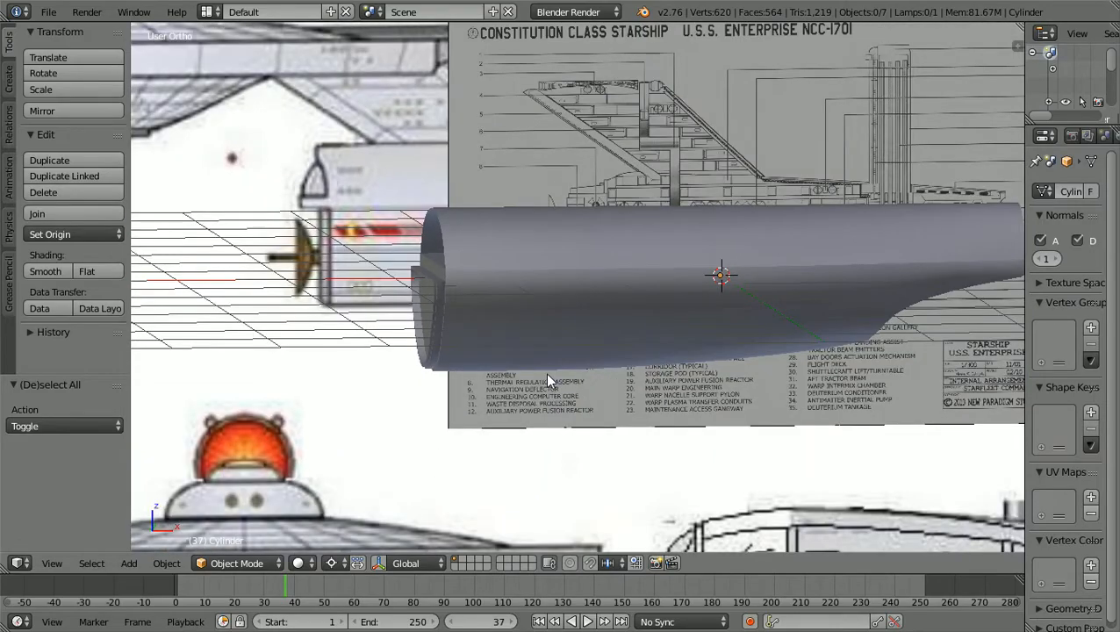
pyautogui.scroll(-3, 547, 375)
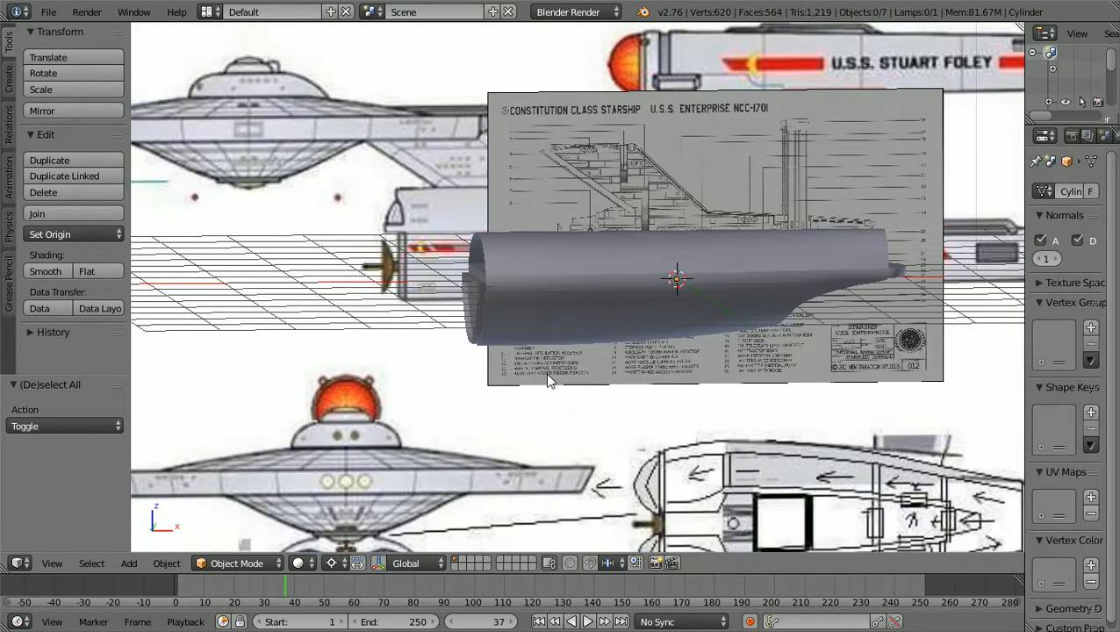
pyautogui.scroll(3, 547, 374)
pyautogui.moveTo(547, 377); pyautogui.dragTo(696, 340, button='middle')
pyautogui.scroll(2, 533, 395)
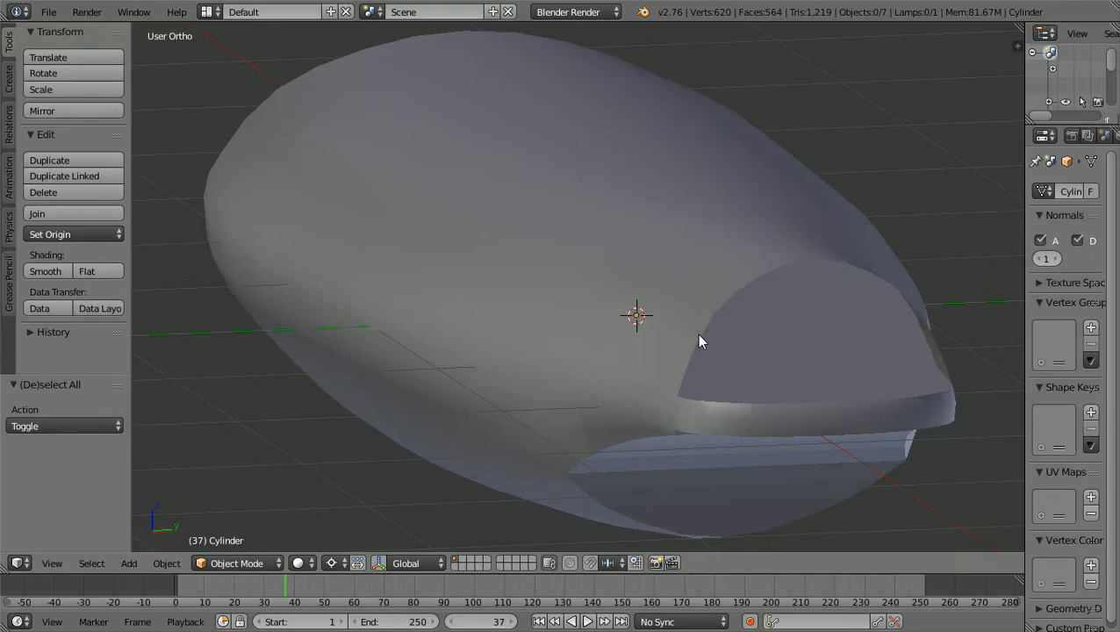
pyautogui.moveTo(436, 502); pyautogui.dragTo(720, 426, button='middle')
pyautogui.scroll(-5, 720, 427)
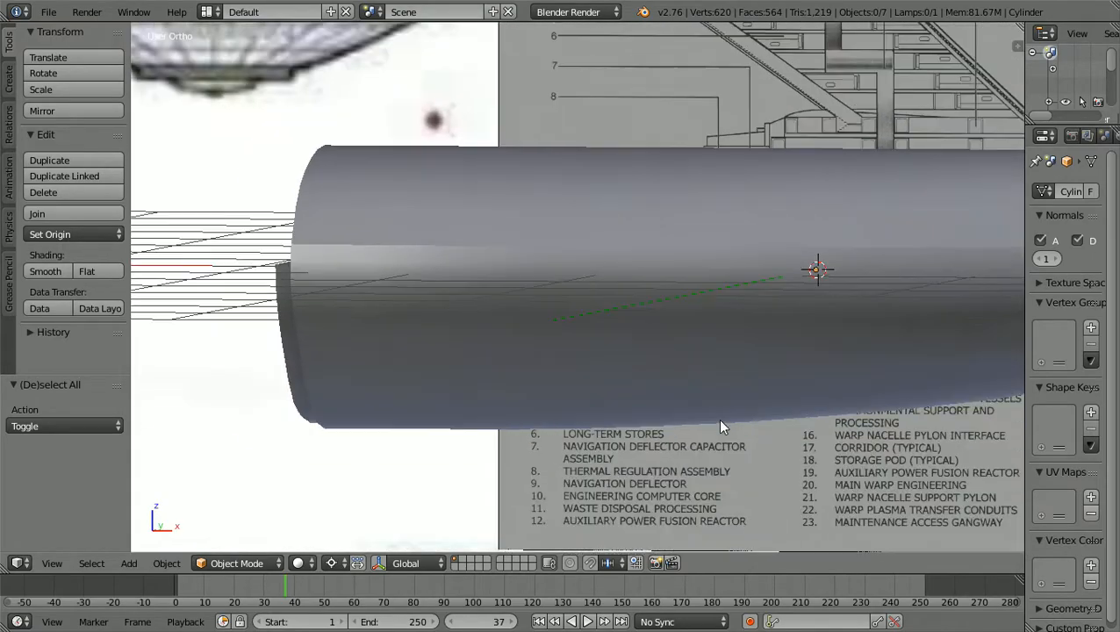
pyautogui.scroll(-1, 720, 427)
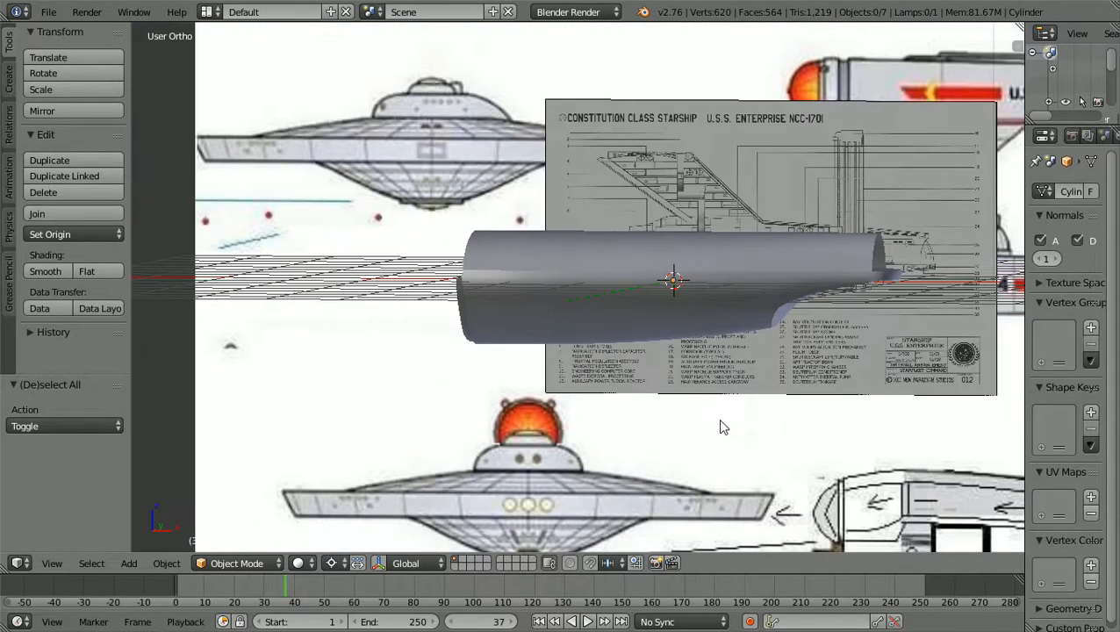
pyautogui.scroll(-1, 720, 428)
# Compare the hull's front end with the deflector area of the side reference drawing in front view
pyautogui.scroll(2, 722, 426)
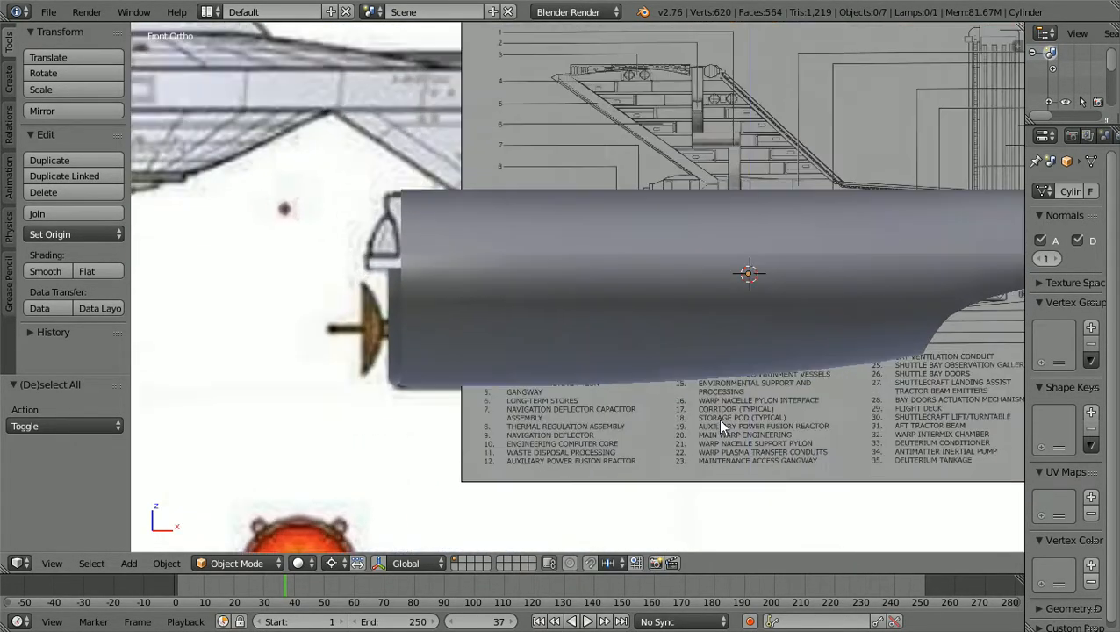
pyautogui.scroll(3, 721, 427)
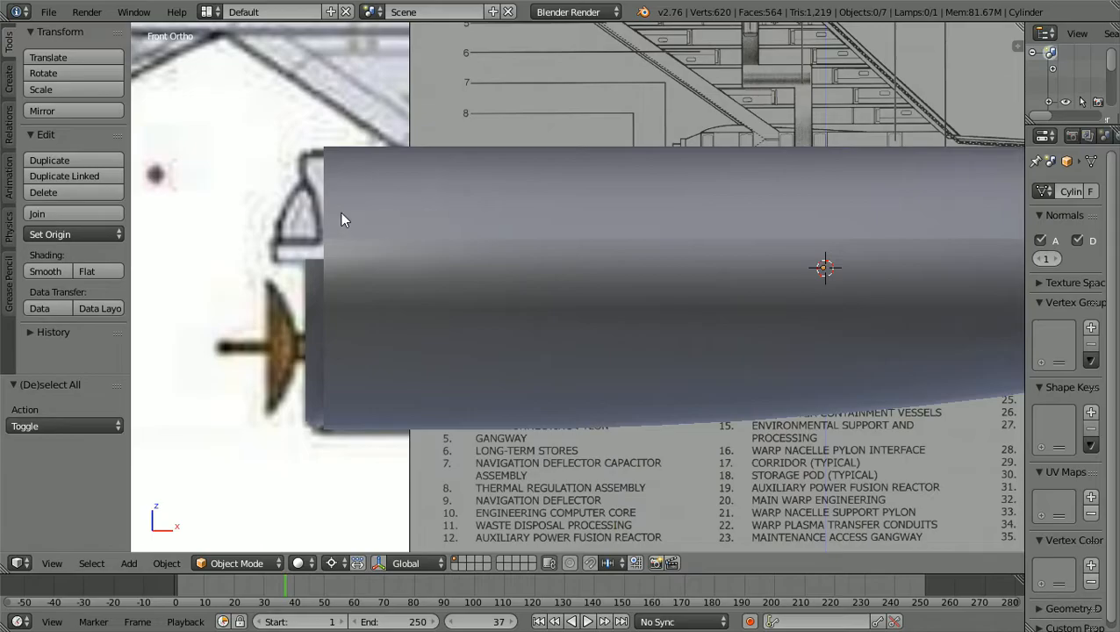
pyautogui.moveTo(341, 212); pyautogui.dragTo(432, 242, button='middle')
pyautogui.scroll(1, 432, 242)
pyautogui.scroll(2, 454, 290)
pyautogui.scroll(-2, 454, 290)
pyautogui.scroll(-3, 455, 290)
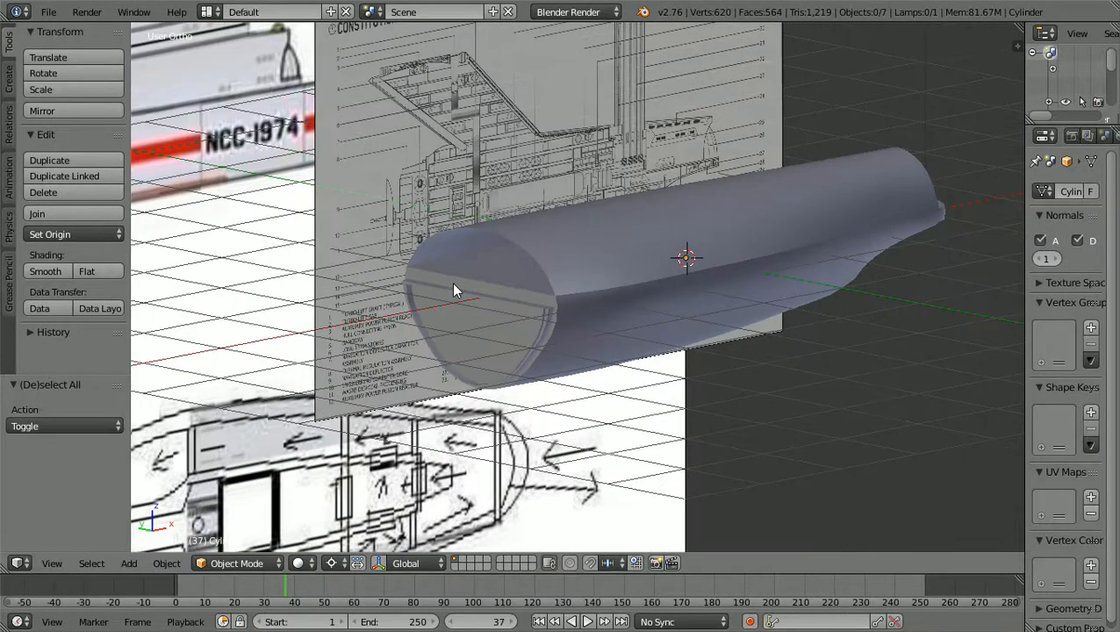
pyautogui.press('KP_1')
pyautogui.scroll(3, 455, 290)
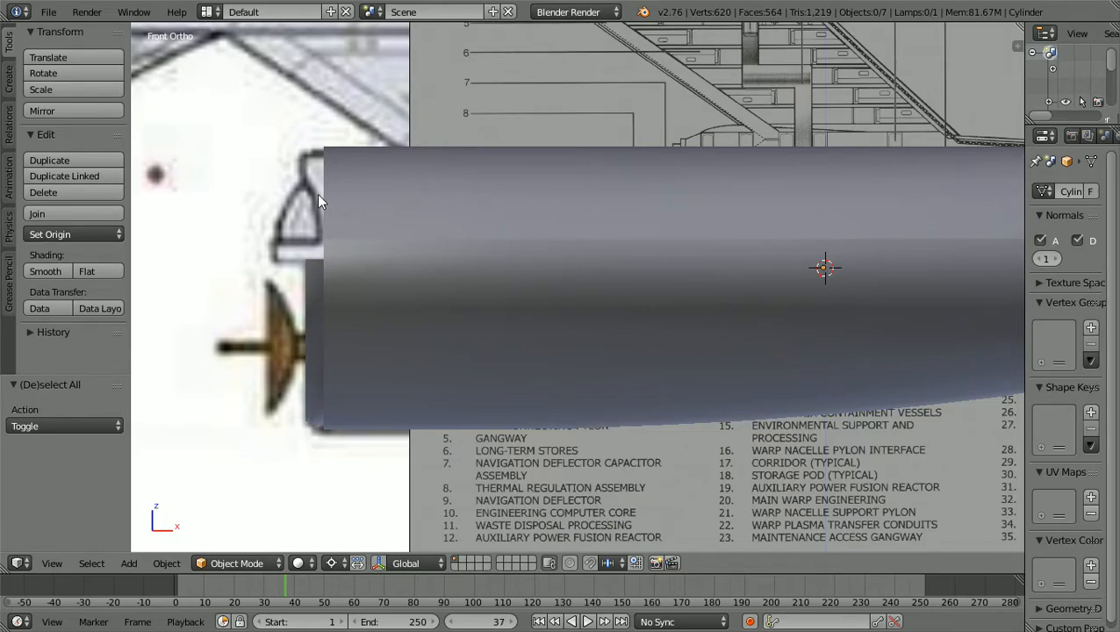
# Move the coloured starship reference image up about 0.043 along the Z axis to line up with the hull
pyautogui.scroll(-4, 318, 201)
pyautogui.scroll(-3, 318, 215)
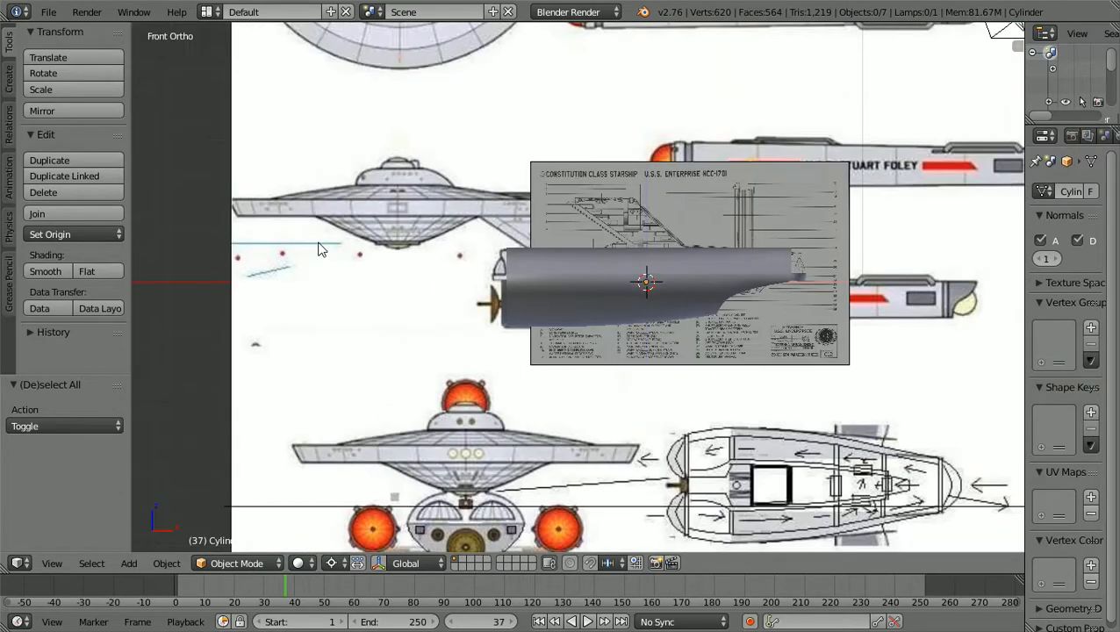
pyautogui.rightClick(365, 489)
pyautogui.scroll(4, 775, 396)
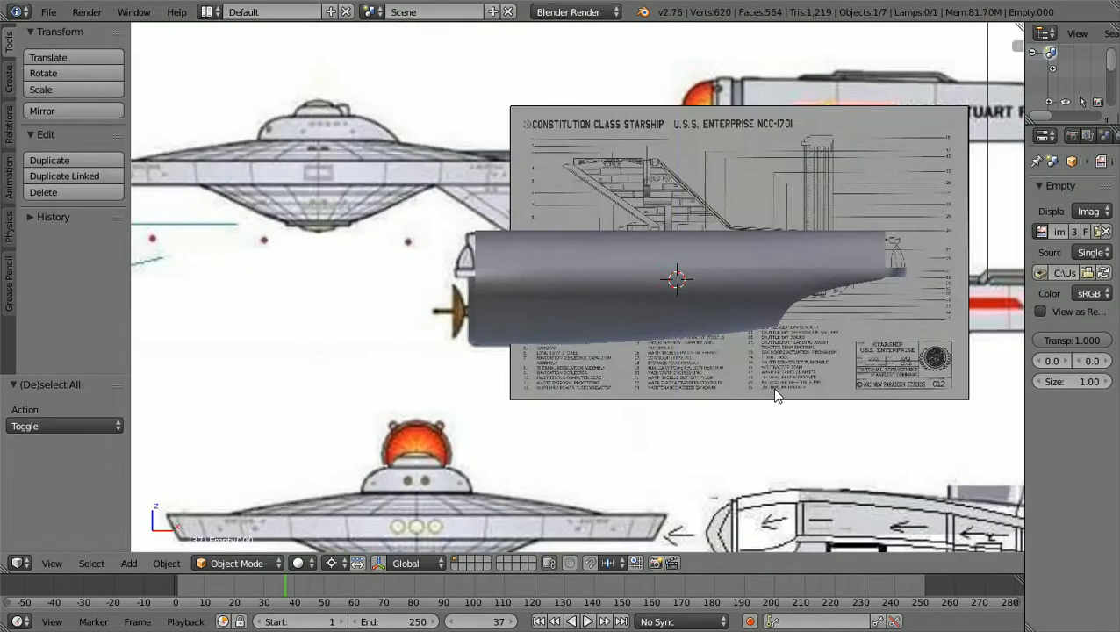
pyautogui.scroll(6, 775, 395)
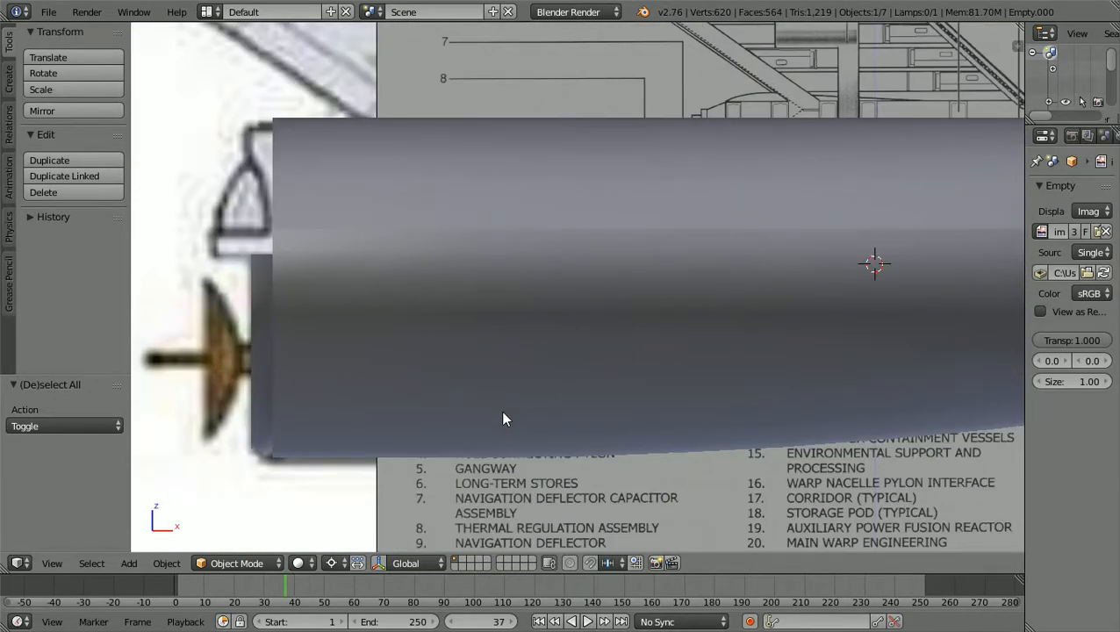
pyautogui.press('g')
pyautogui.press('z')
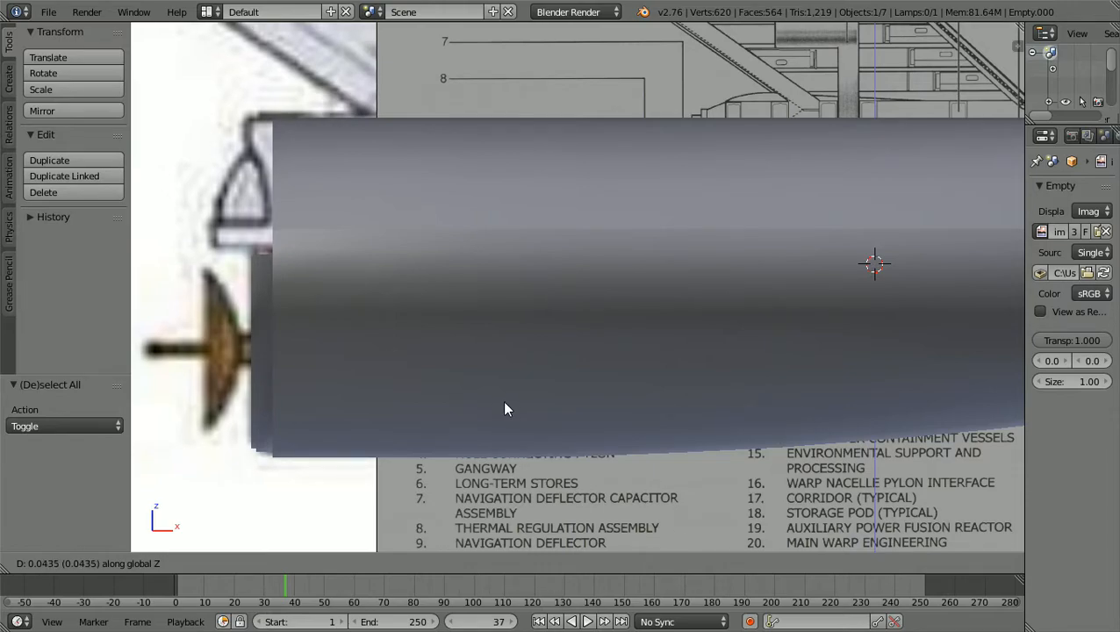
pyautogui.click(505, 409)
# Check the hull's alignment with the shifted reference image by switching repeatedly between wireframe and solid display
pyautogui.scroll(-2, 504, 409)
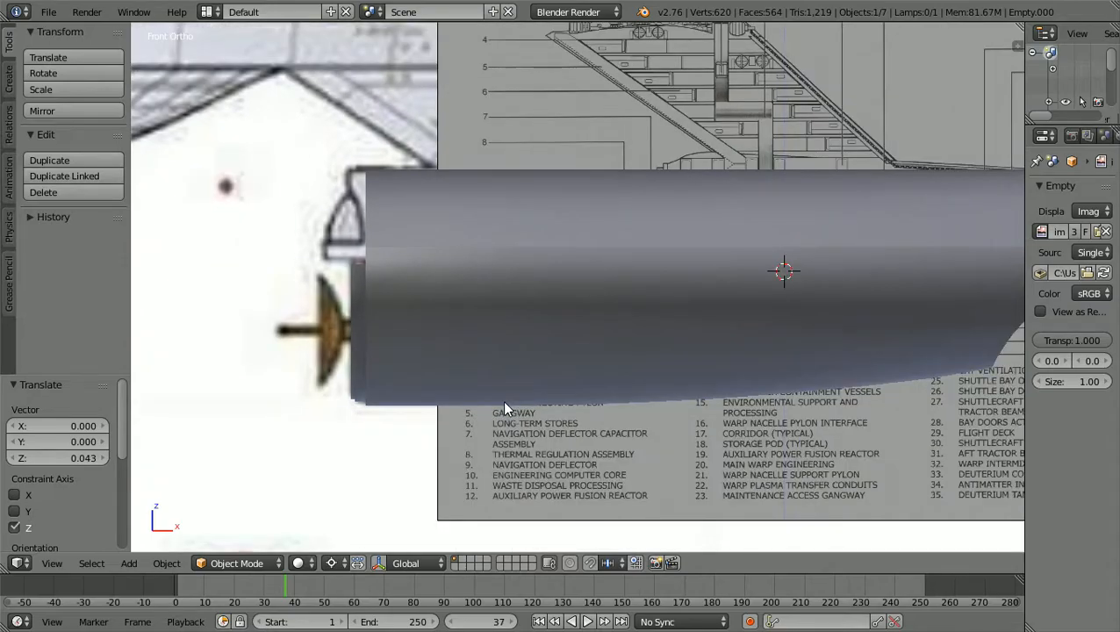
pyautogui.scroll(-4, 504, 409)
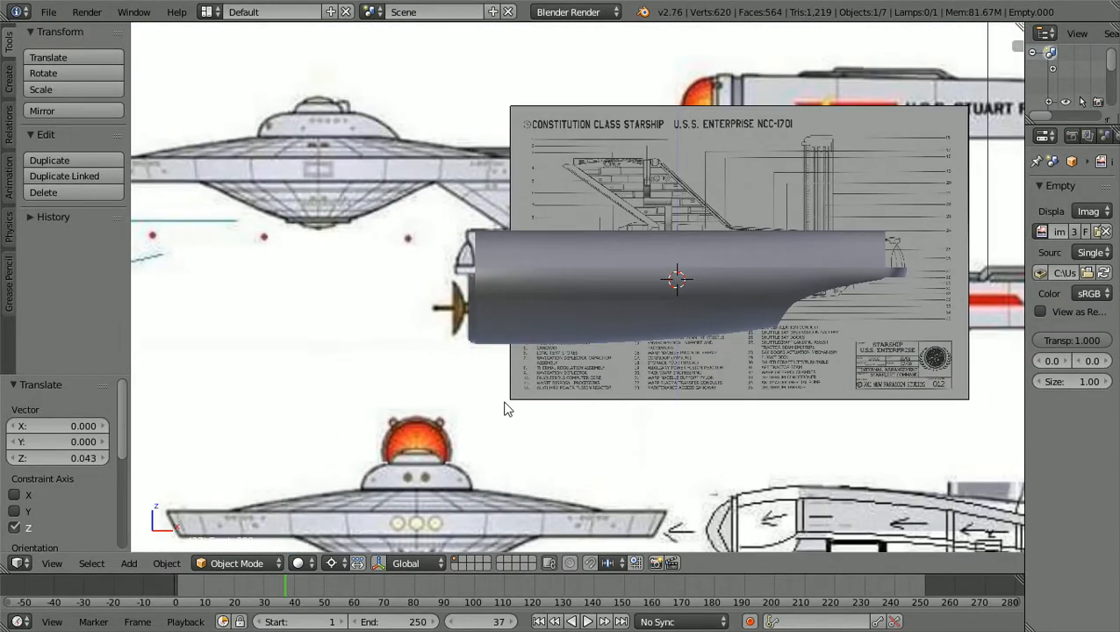
pyautogui.scroll(-1, 504, 409)
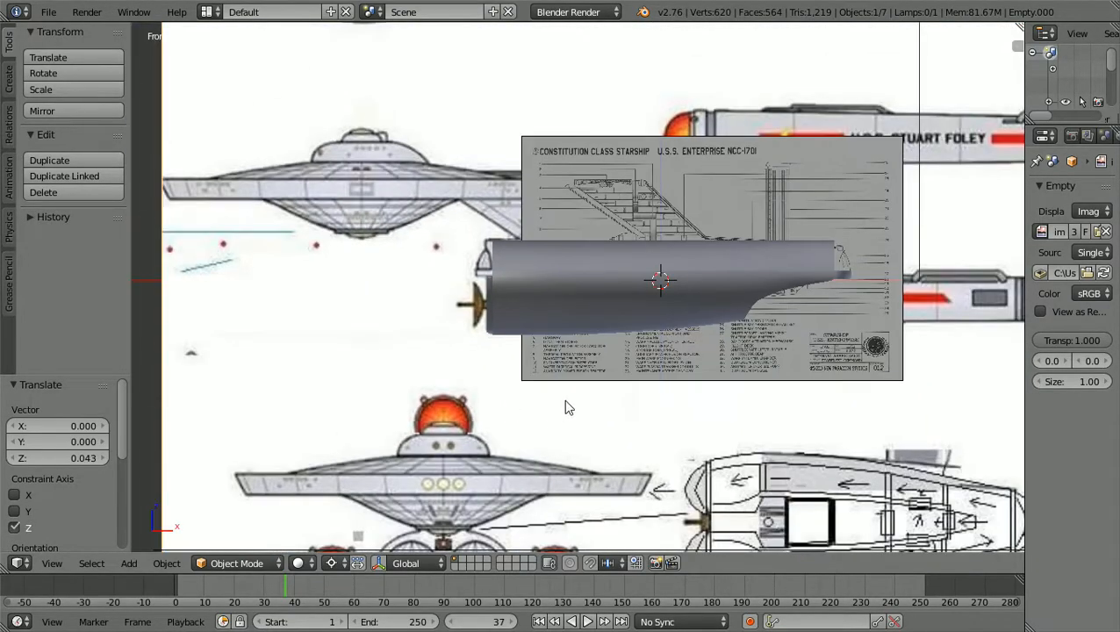
pyautogui.press('z')
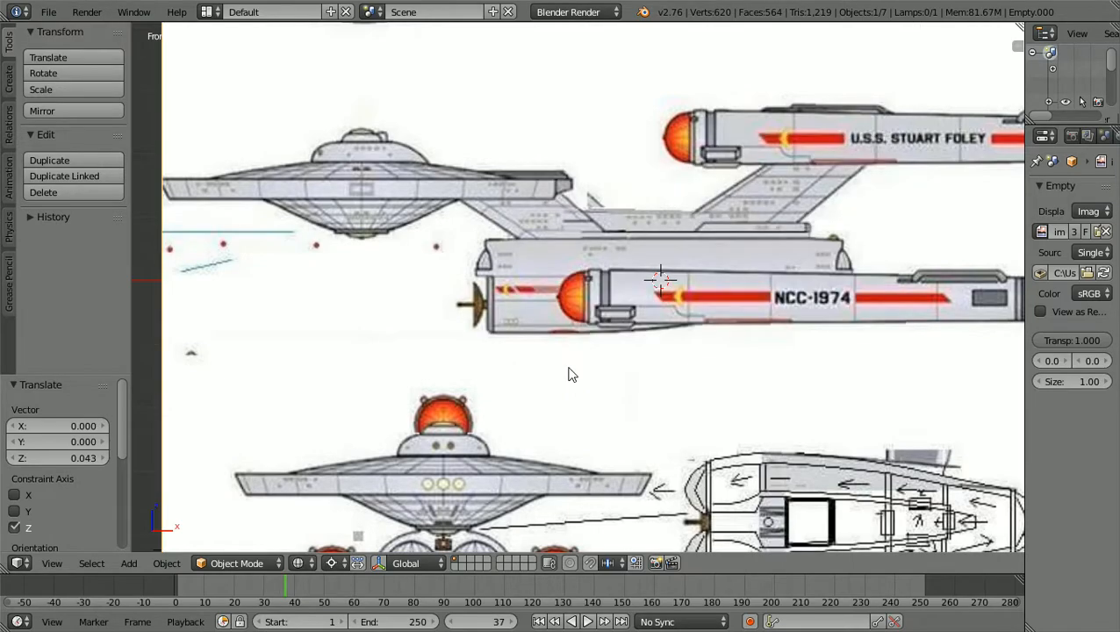
pyautogui.press('z')
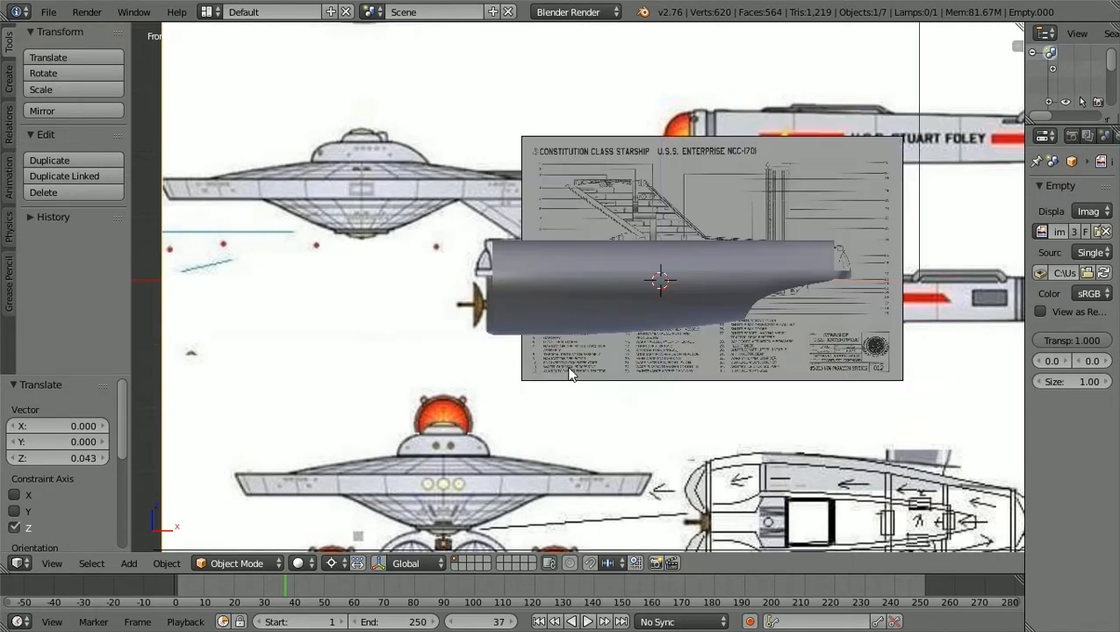
pyautogui.press('z')
pyautogui.press('z')
pyautogui.press('z')
pyautogui.press('z')
pyautogui.press('z')
pyautogui.press('z')
# Select the engineering hull with its front face in view and switch it to Edit Mode
pyautogui.scroll(-2, 568, 374)
pyautogui.moveTo(569, 374); pyautogui.dragTo(672, 412, button='middle')
pyautogui.scroll(4, 642, 403)
pyautogui.scroll(3, 671, 405)
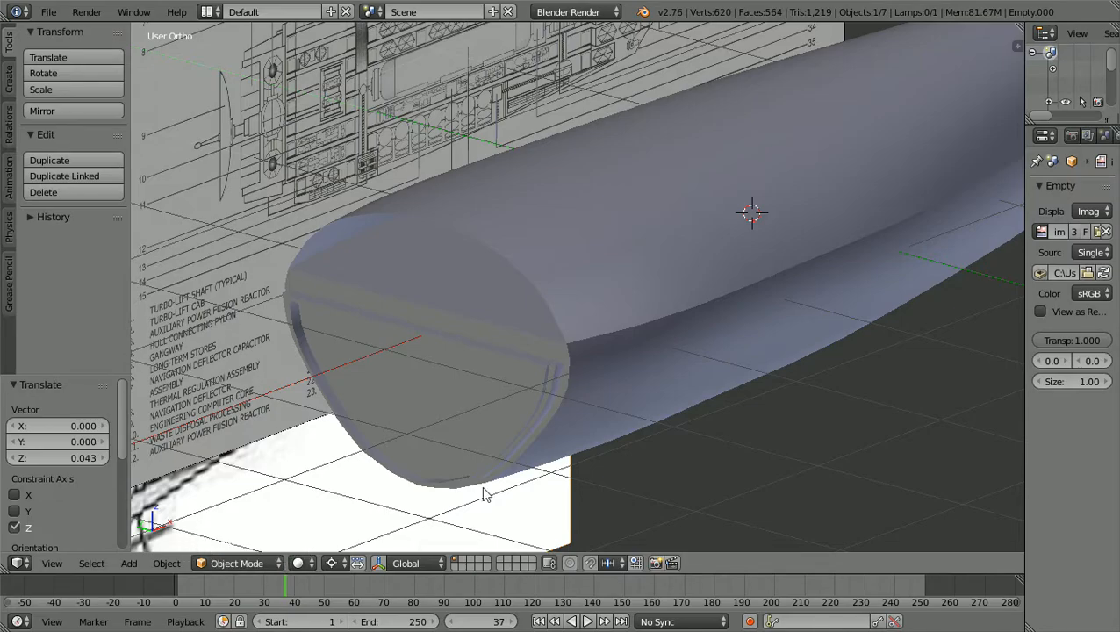
pyautogui.rightClick(699, 288)
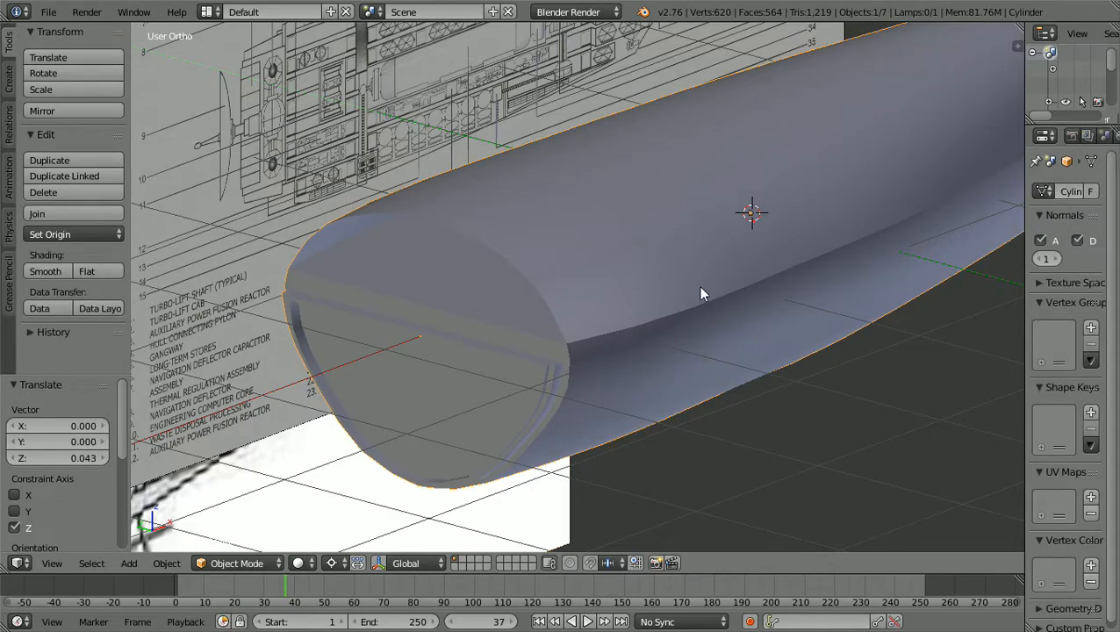
pyautogui.click(279, 566)
pyautogui.click(257, 525)
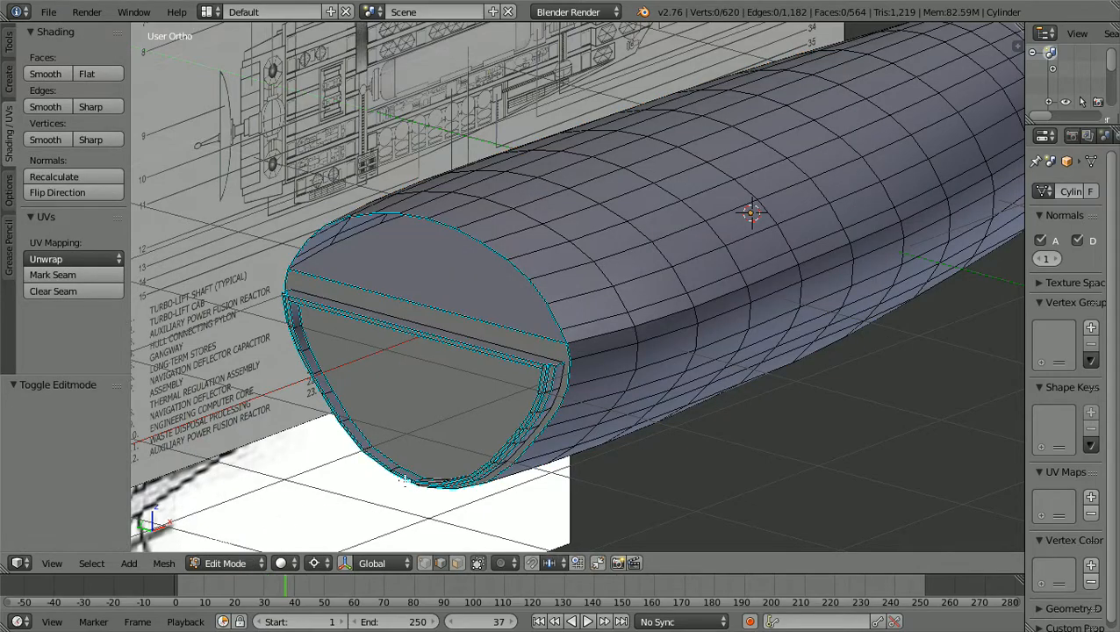
# Clear the sharp marking from the curved upper edge loop of the hull's front face and deselect everything
pyautogui.scroll(3, 405, 481)
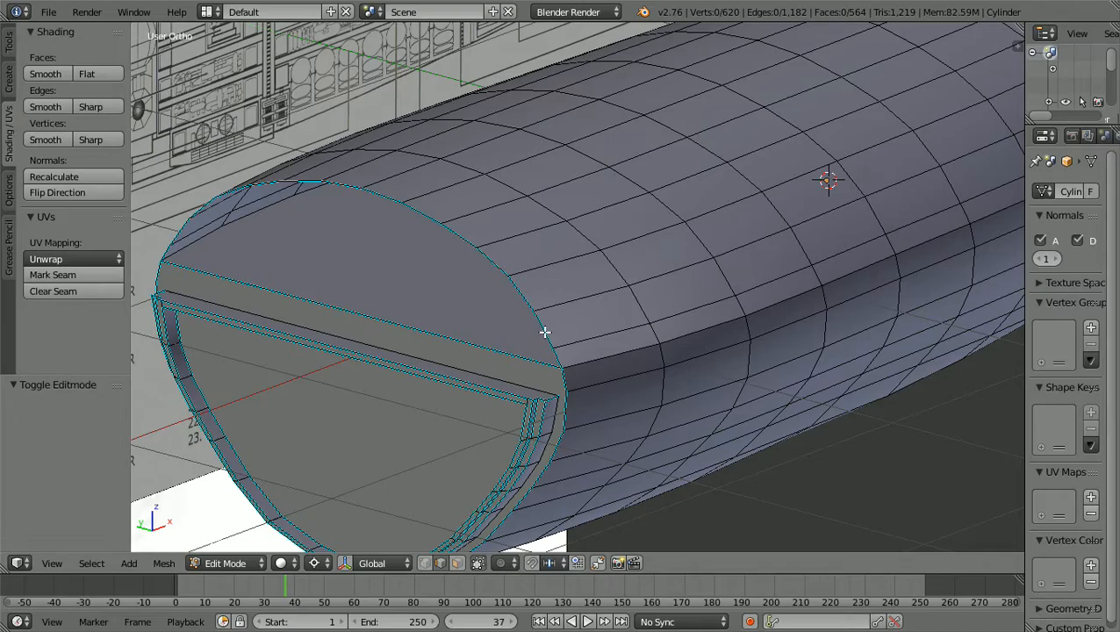
pyautogui.keyDown('alt'); pyautogui.rightClick(544, 332); pyautogui.keyUp('alt')
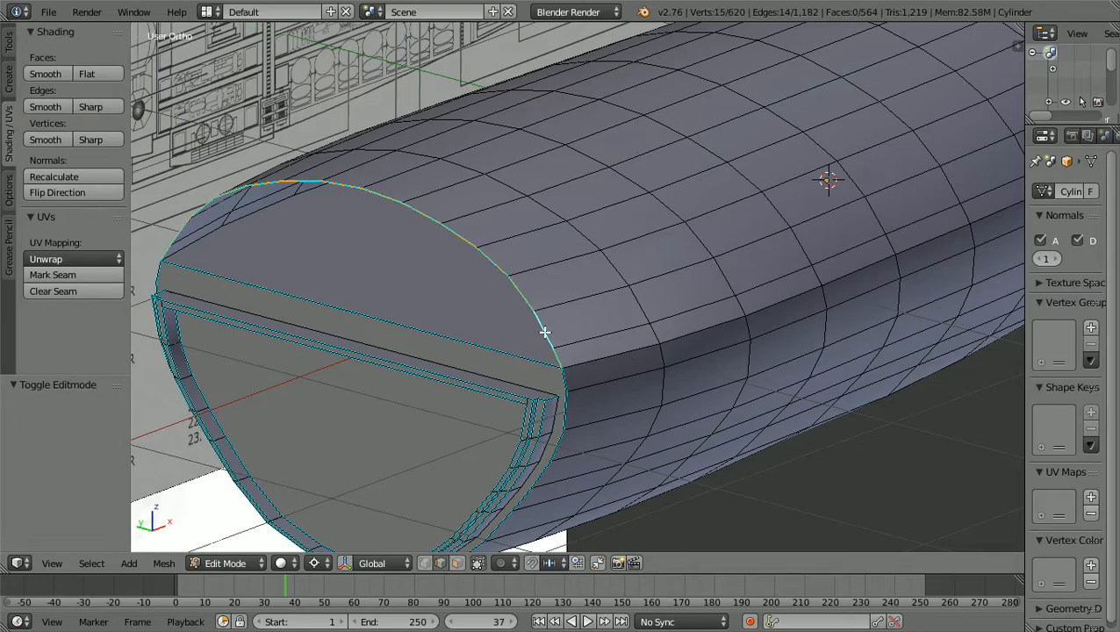
pyautogui.click(46, 107)
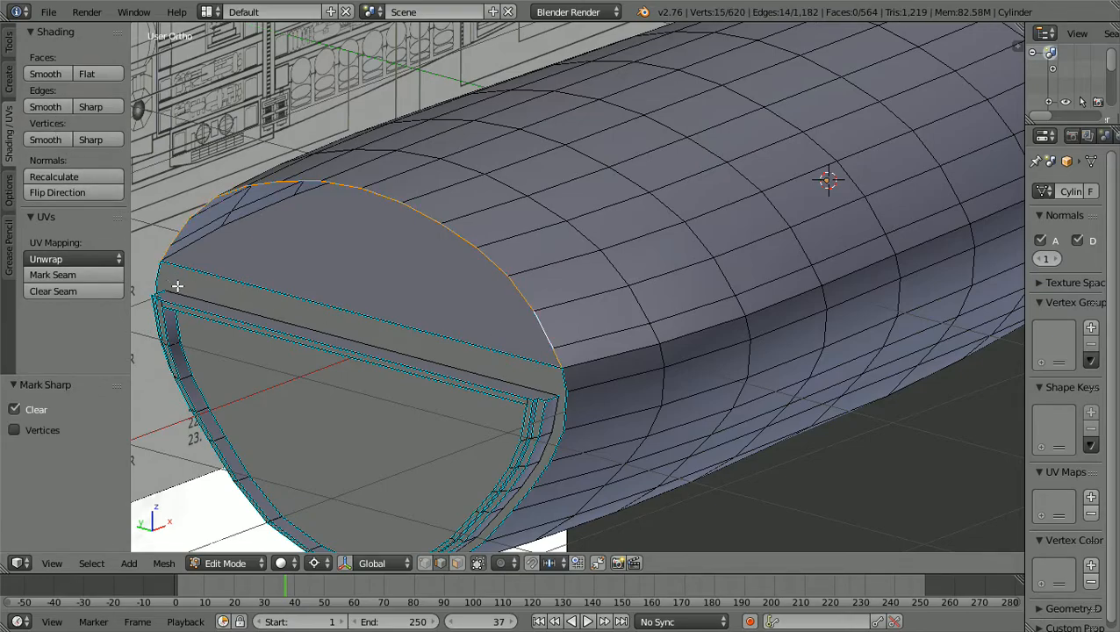
pyautogui.press('a')
pyautogui.scroll(-1, 178, 286)
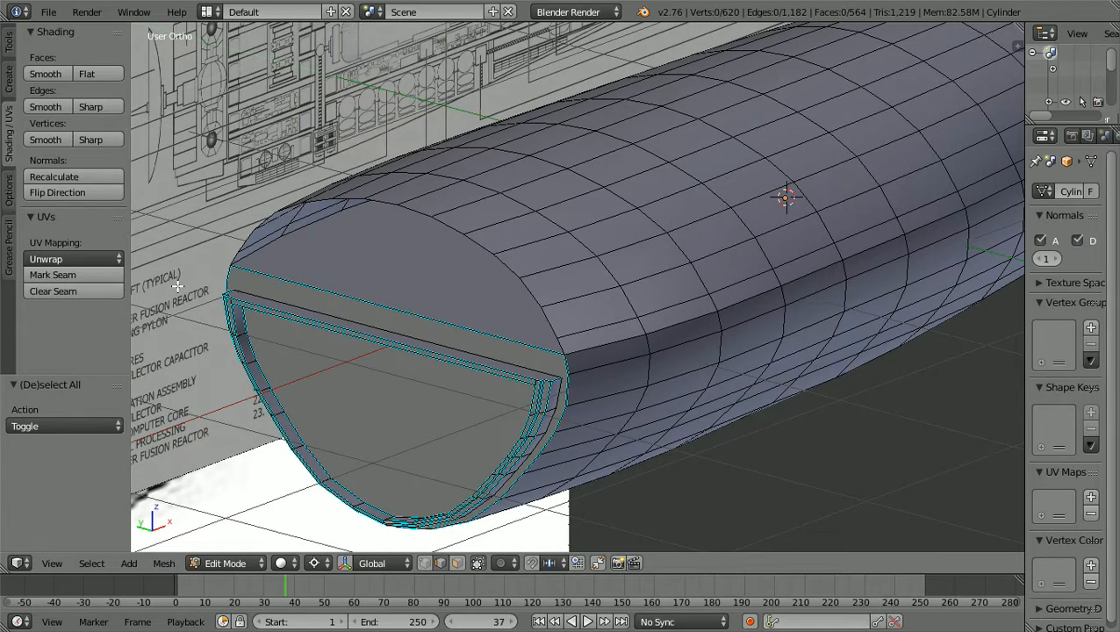
# Return the hull to Object Mode, deselect it and inspect the smoothed shading around its front end
pyautogui.click(246, 563)
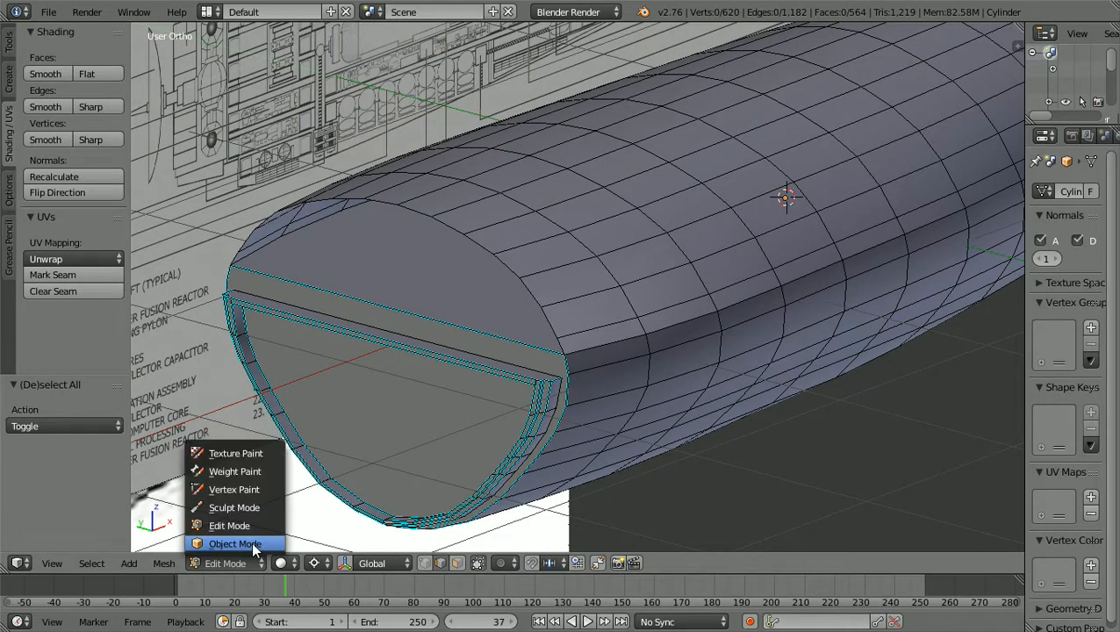
pyautogui.click(251, 541)
pyautogui.moveTo(445, 447); pyautogui.dragTo(669, 421, button='middle')
pyautogui.moveTo(623, 423); pyautogui.dragTo(544, 438, button='middle')
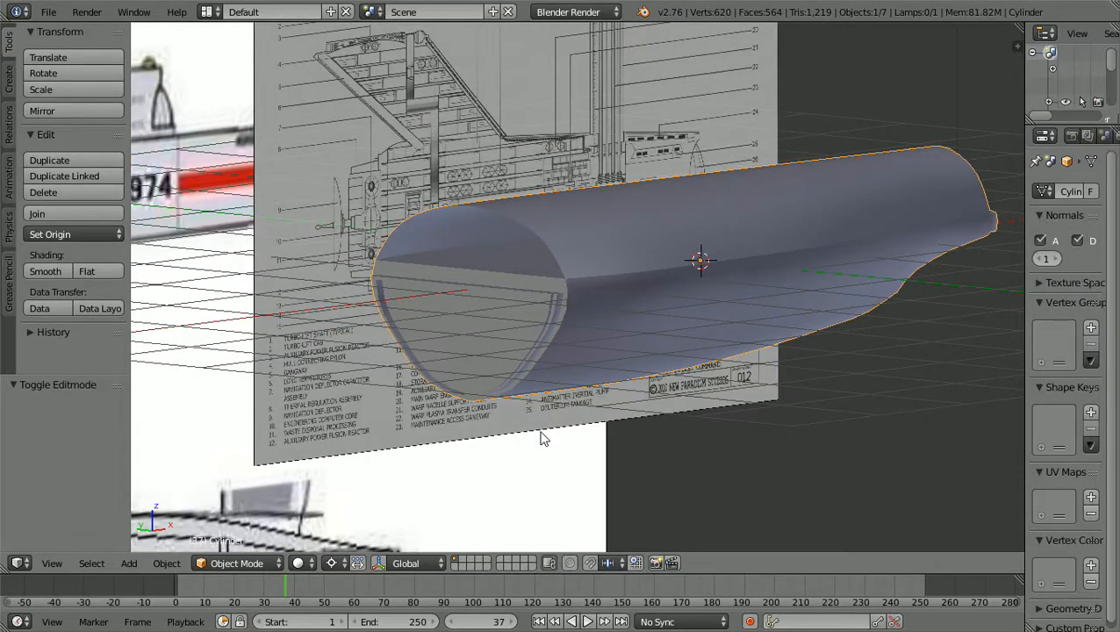
pyautogui.scroll(1, 540, 436)
pyautogui.press('a')
pyautogui.scroll(1, 539, 430)
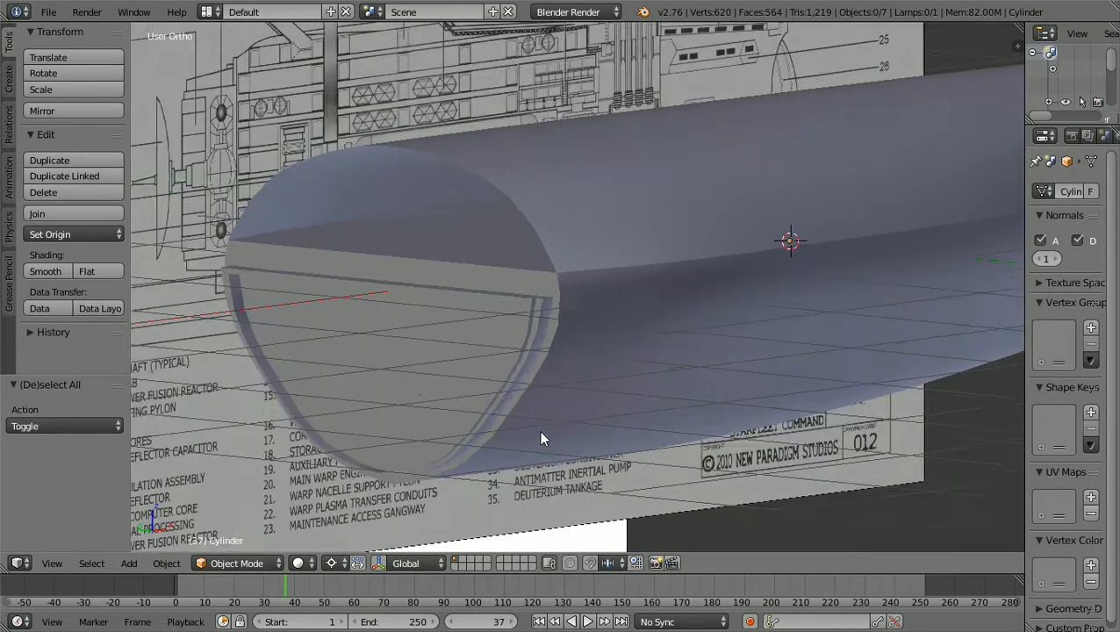
# Hide the tool shelf and compare the whole hull with both reference images in front view
pyautogui.scroll(-2, 539, 430)
pyautogui.press('t')
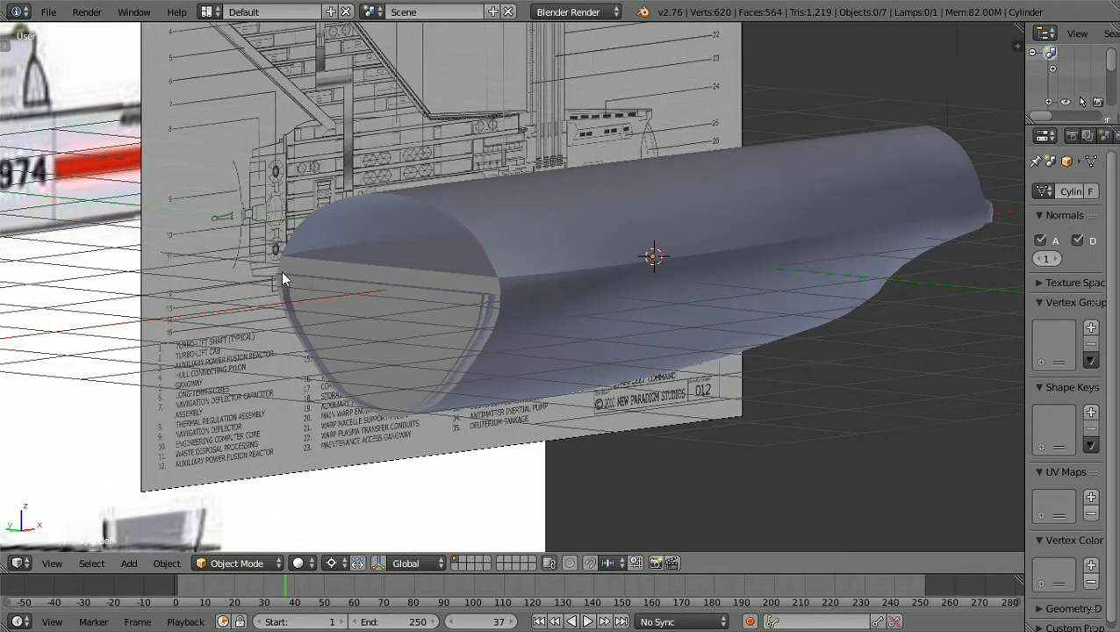
pyautogui.scroll(-2, 281, 271)
pyautogui.scroll(1, 470, 301)
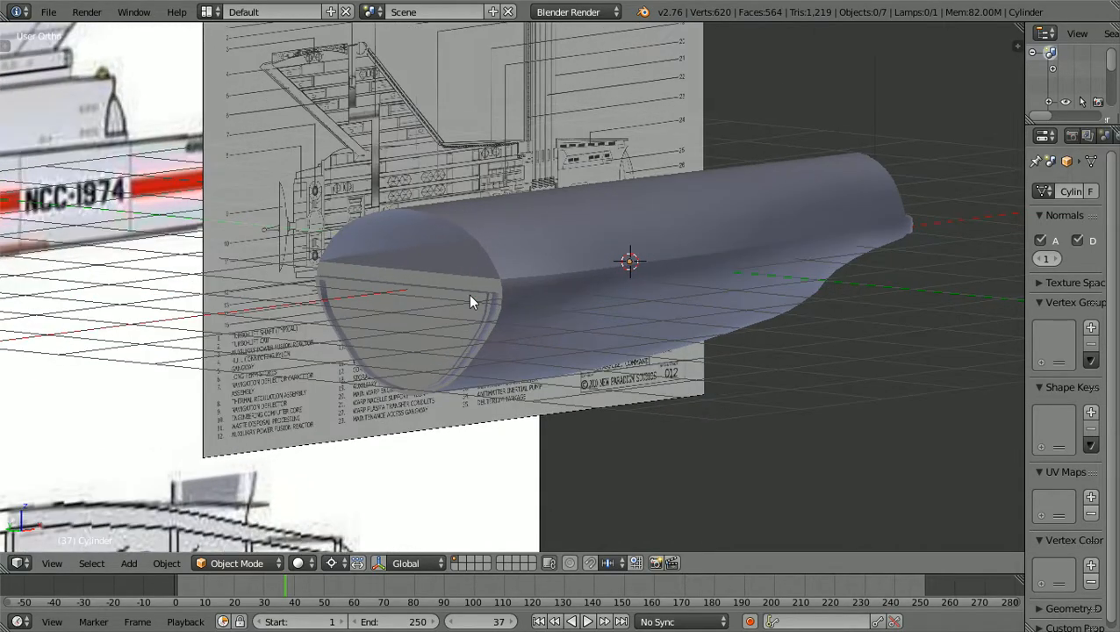
pyautogui.keyDown('shift'); pyautogui.scroll(2, 469, 302); pyautogui.keyUp('shift')
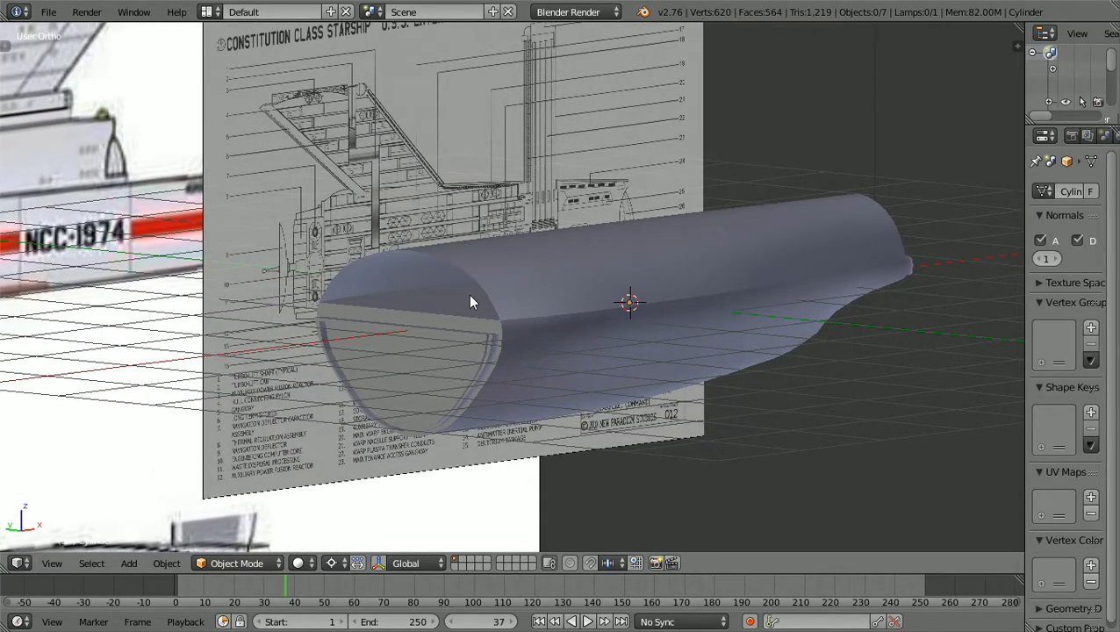
pyautogui.press('KP_1')
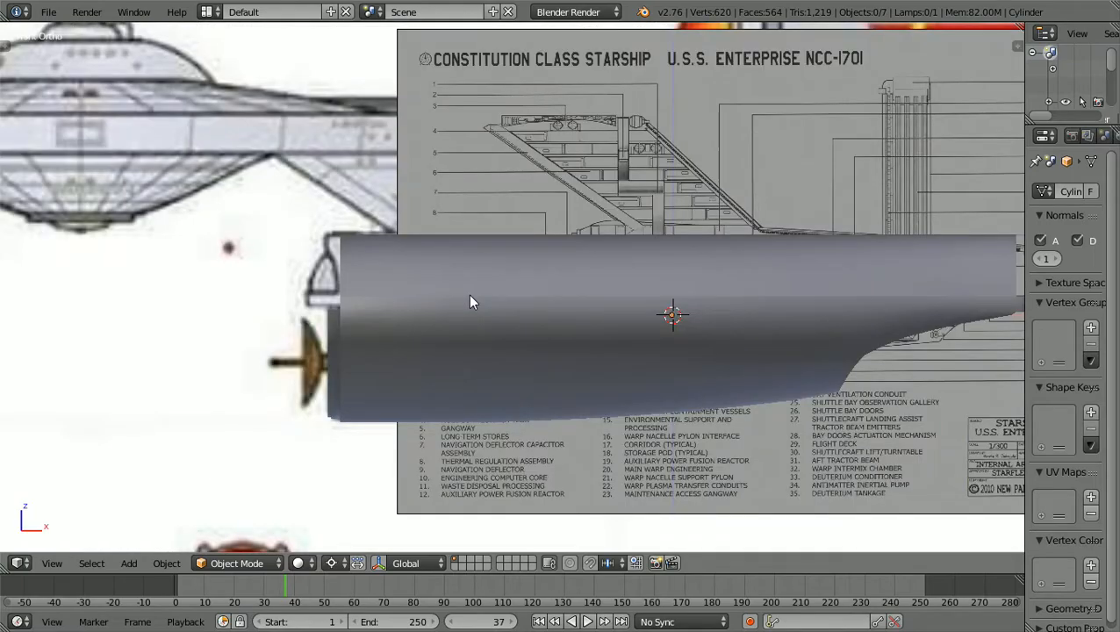
pyautogui.scroll(-2, 469, 302)
pyautogui.keyDown('ctrl'); pyautogui.scroll(6, 470, 302); pyautogui.keyUp('ctrl')
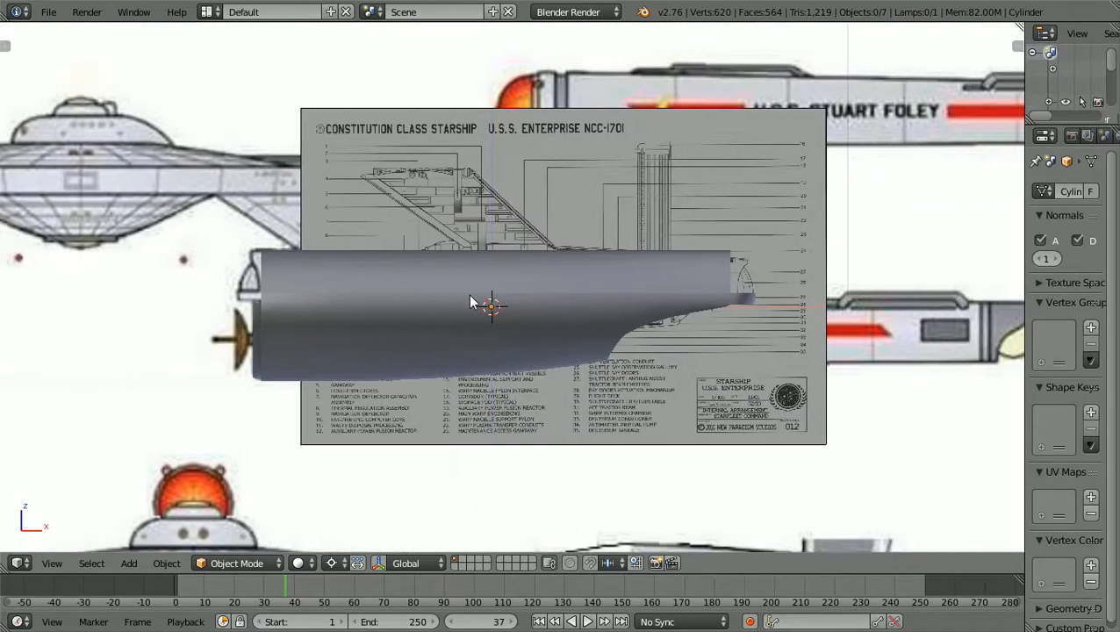
pyautogui.scroll(1, 470, 302)
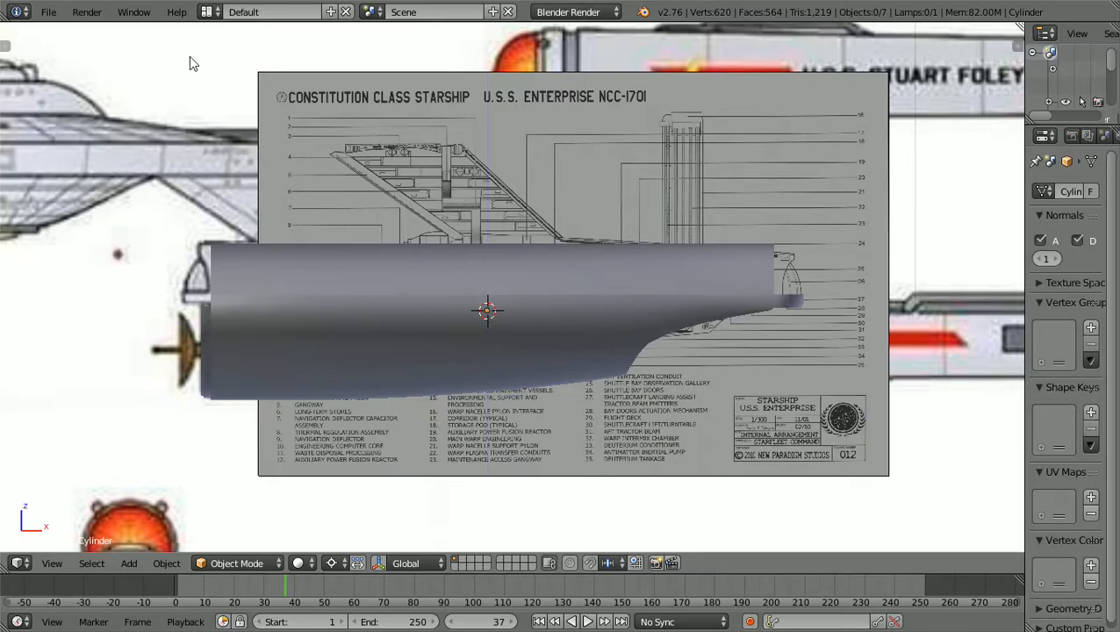
# Save the project in the Documents folder as NCC-1974USS-STUART-FOLEY5a.blend
pyautogui.click(48, 11)
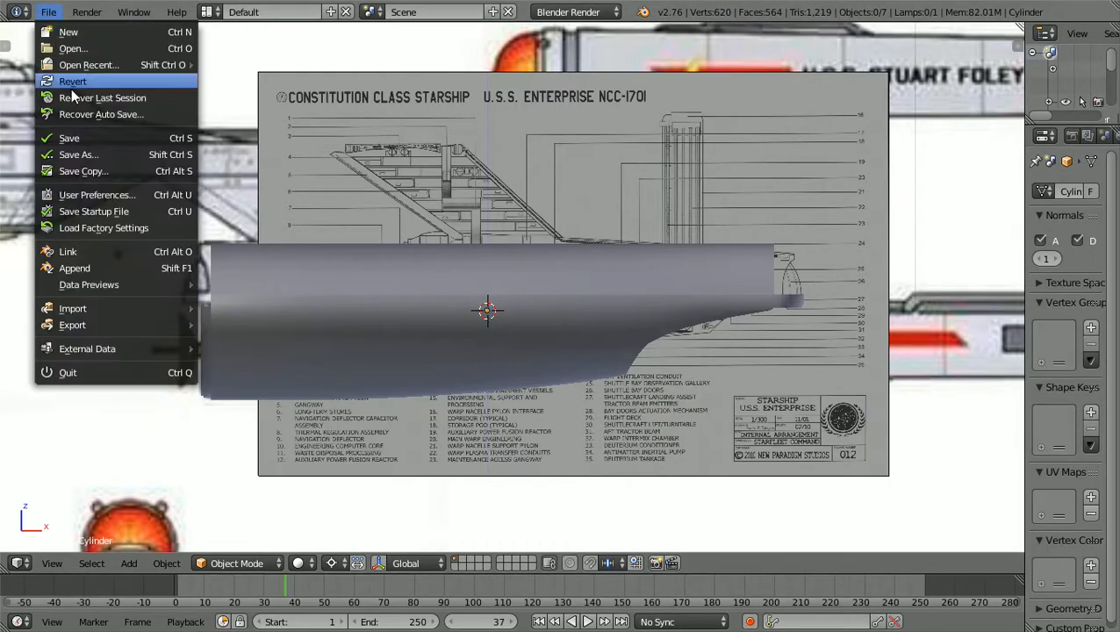
pyautogui.click(91, 157)
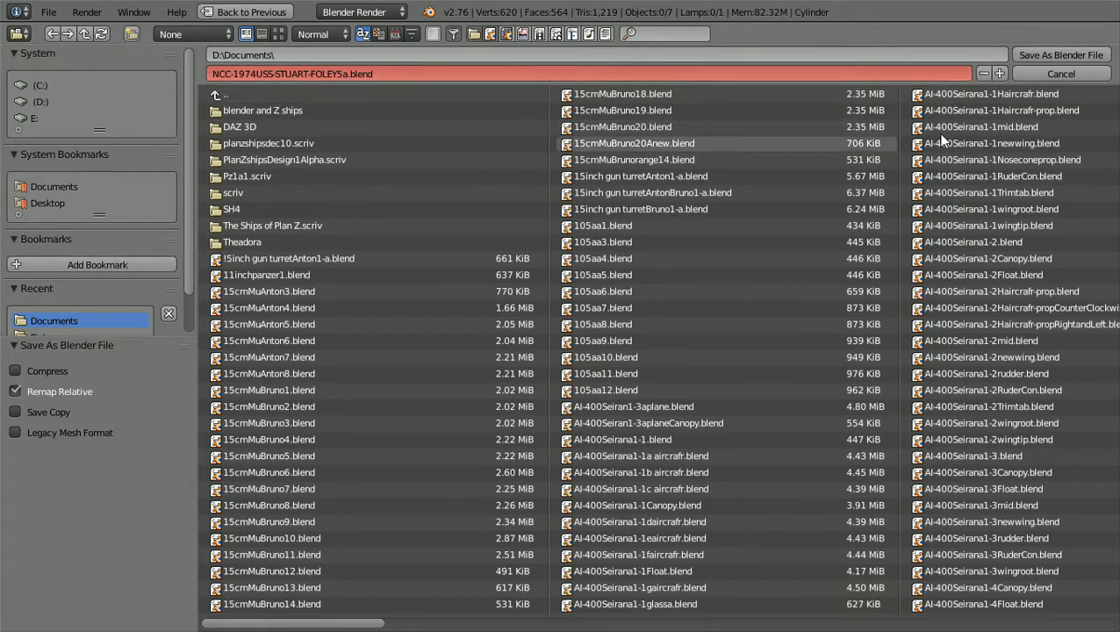
pyautogui.click(1021, 55)
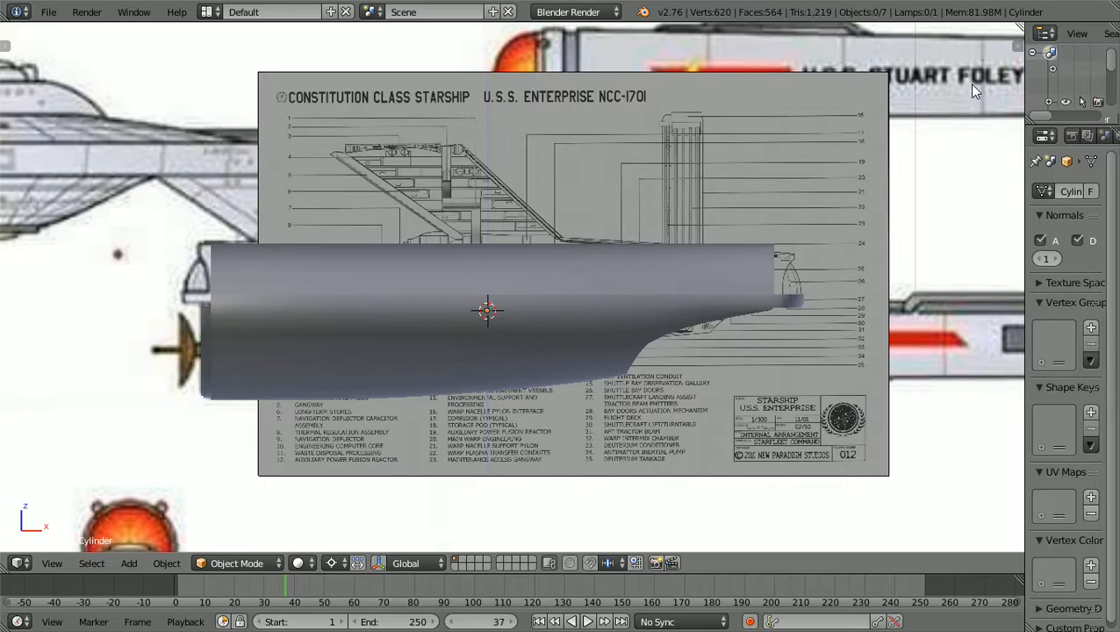
pyautogui.scroll(-2, 966, 57)
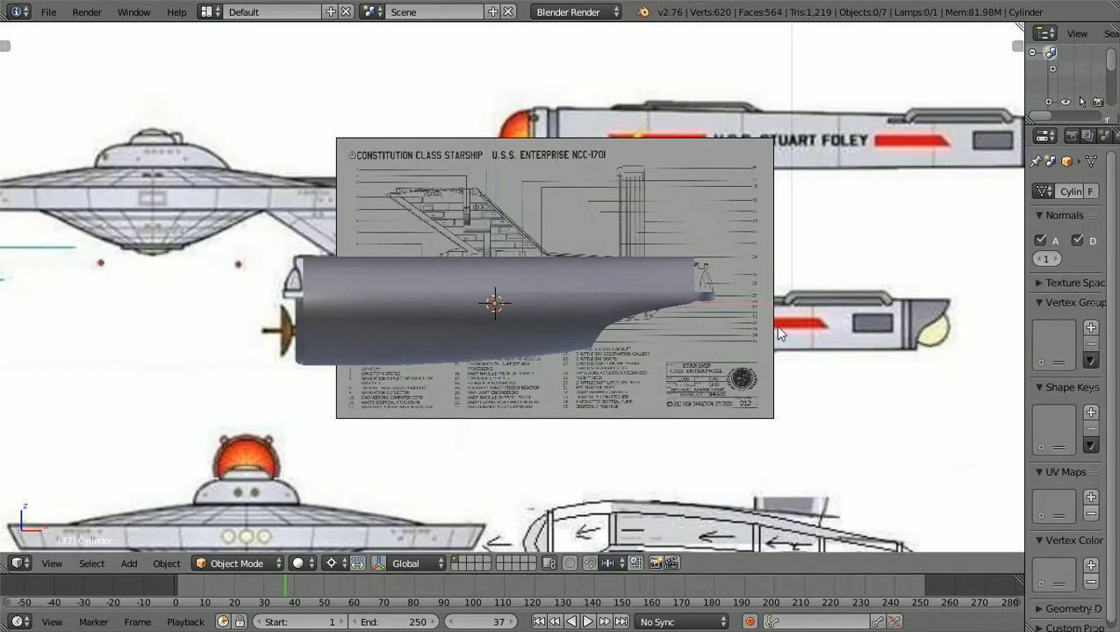